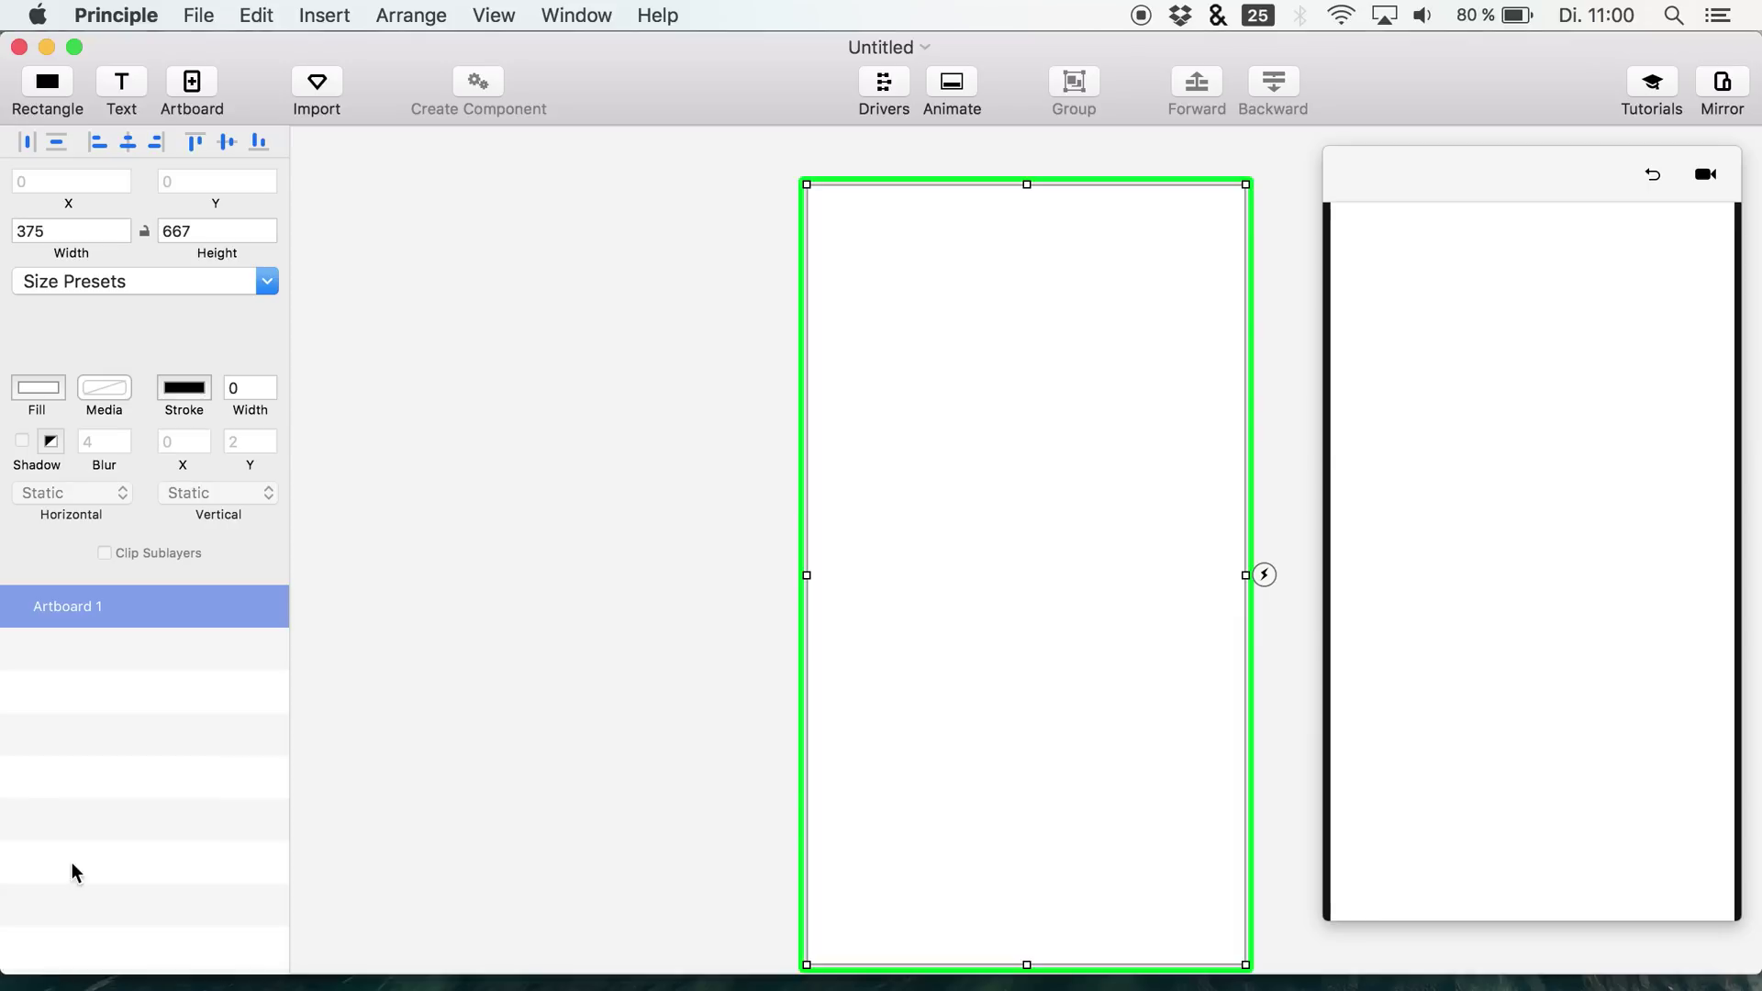
- Draw a rectangle about 375 wide and 21 high along the artboard's upper edge
scroll(424, 662, "right", 3)
scroll(424, 662, "down", 1)
scroll(449, 646, "down", 1)
scroll(466, 646, "down", 1)
scroll(466, 646, "down", 1)
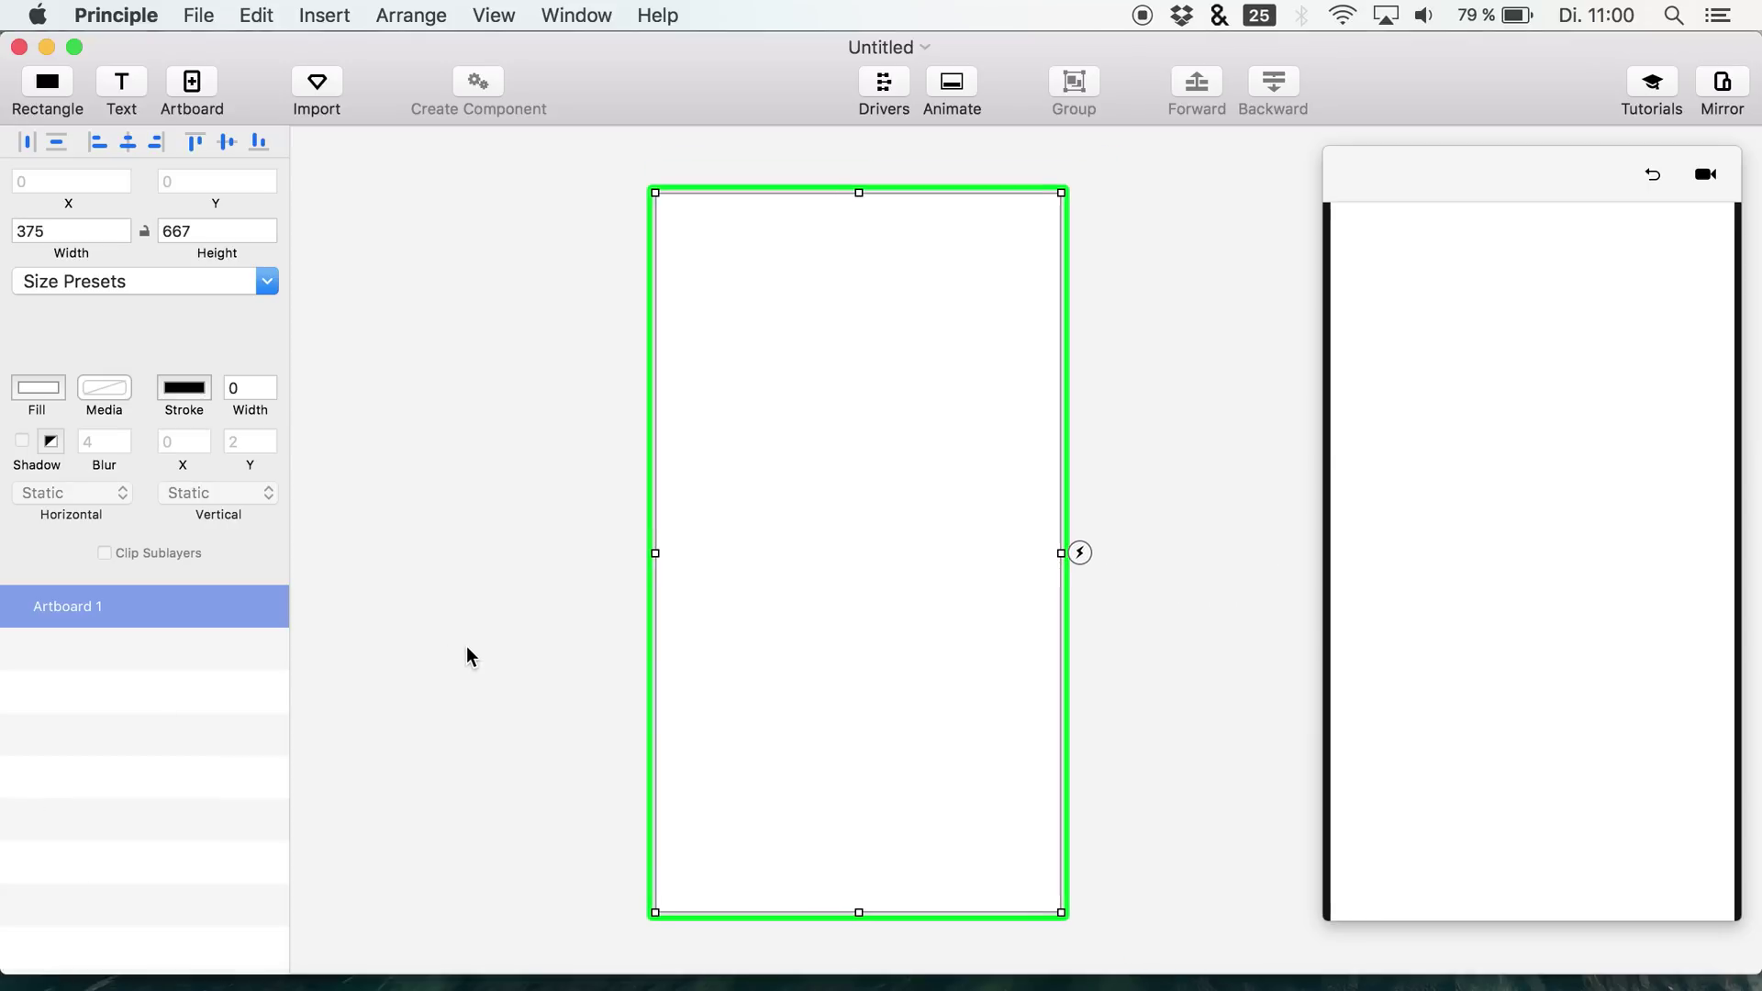
left_click_drag(1431, 922, 1432, 934)
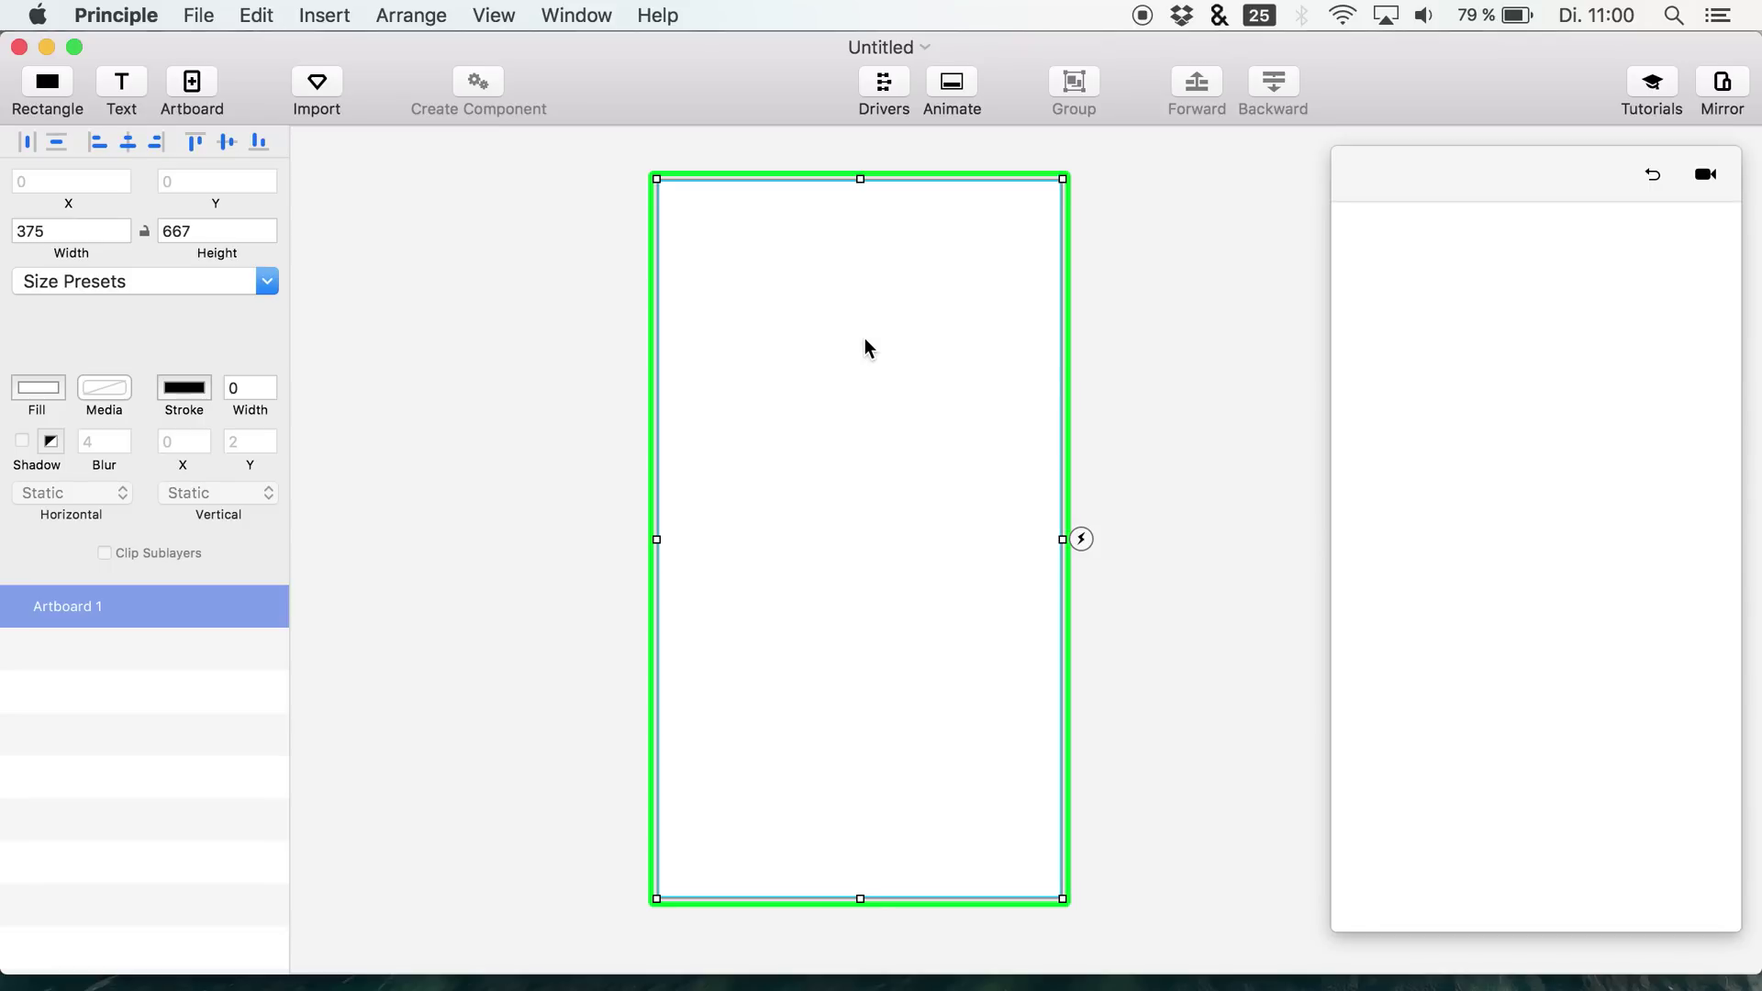
key("r")
left_click_drag(708, 232, 1064, 208)
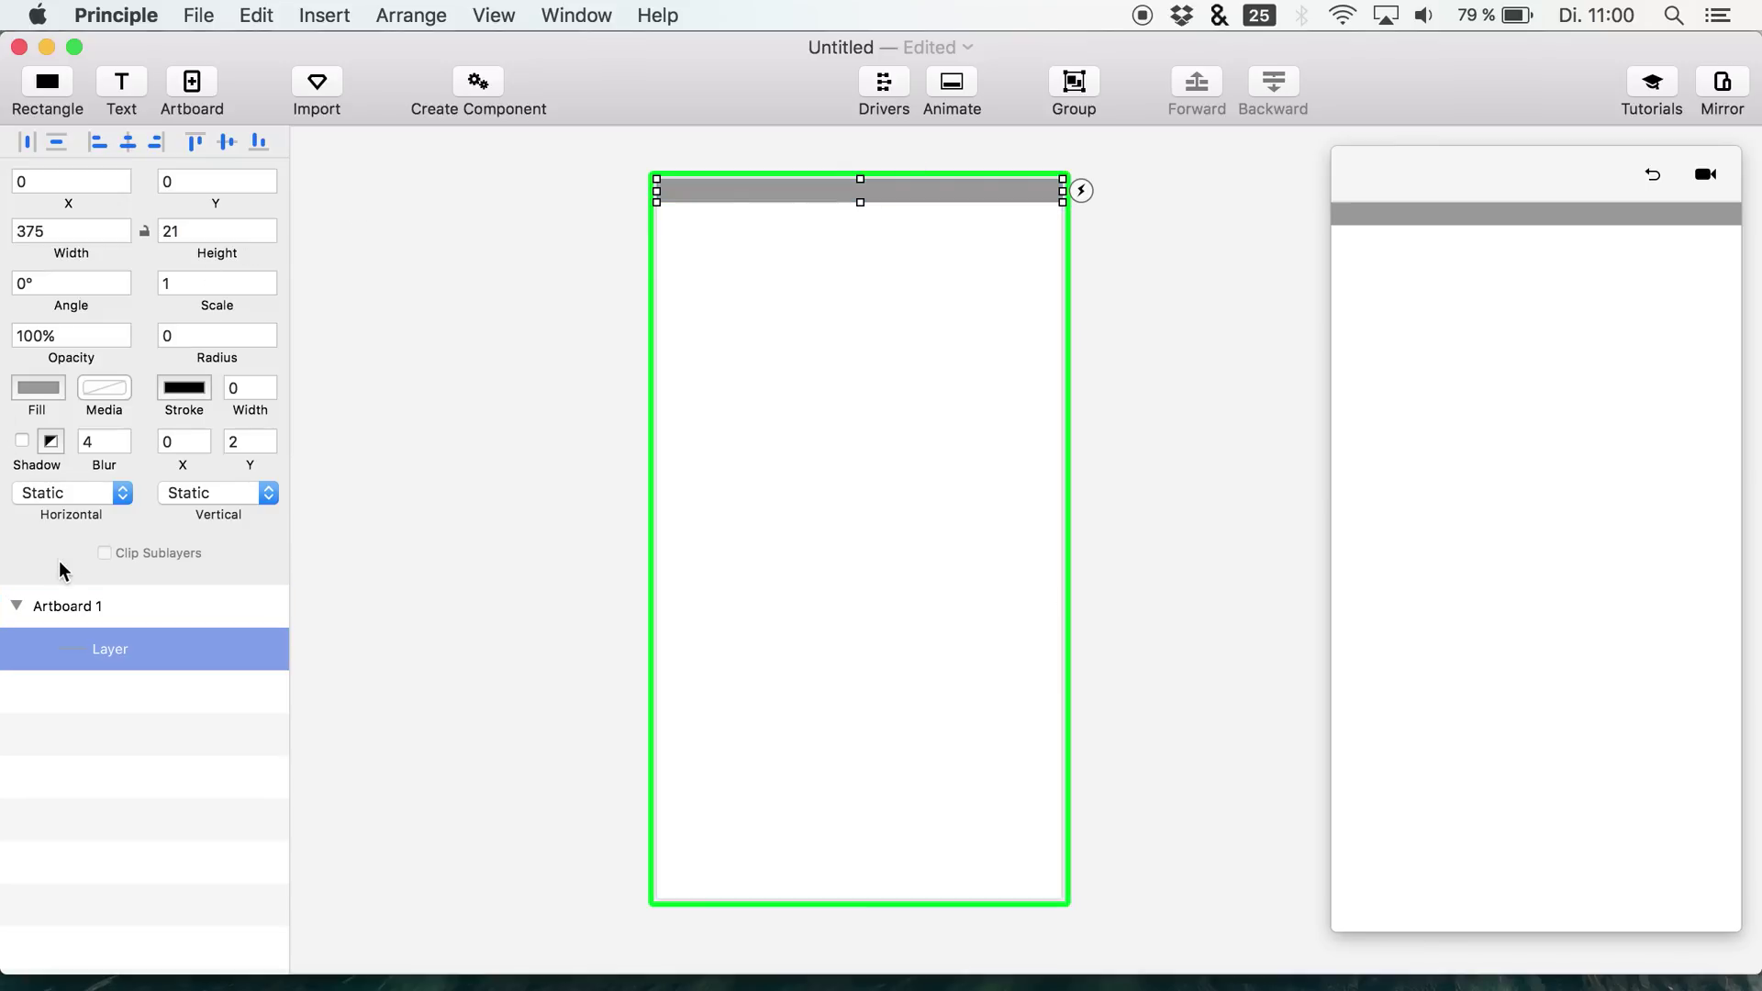
- Fill the artboard background with light blue, RGB 197, 222, 251
left_click(67, 601)
left_click(50, 400)
mouse_move(73, 468)
left_mouse_down()
mouse_move(107, 439)
mouse_move(79, 444)
left_mouse_up()
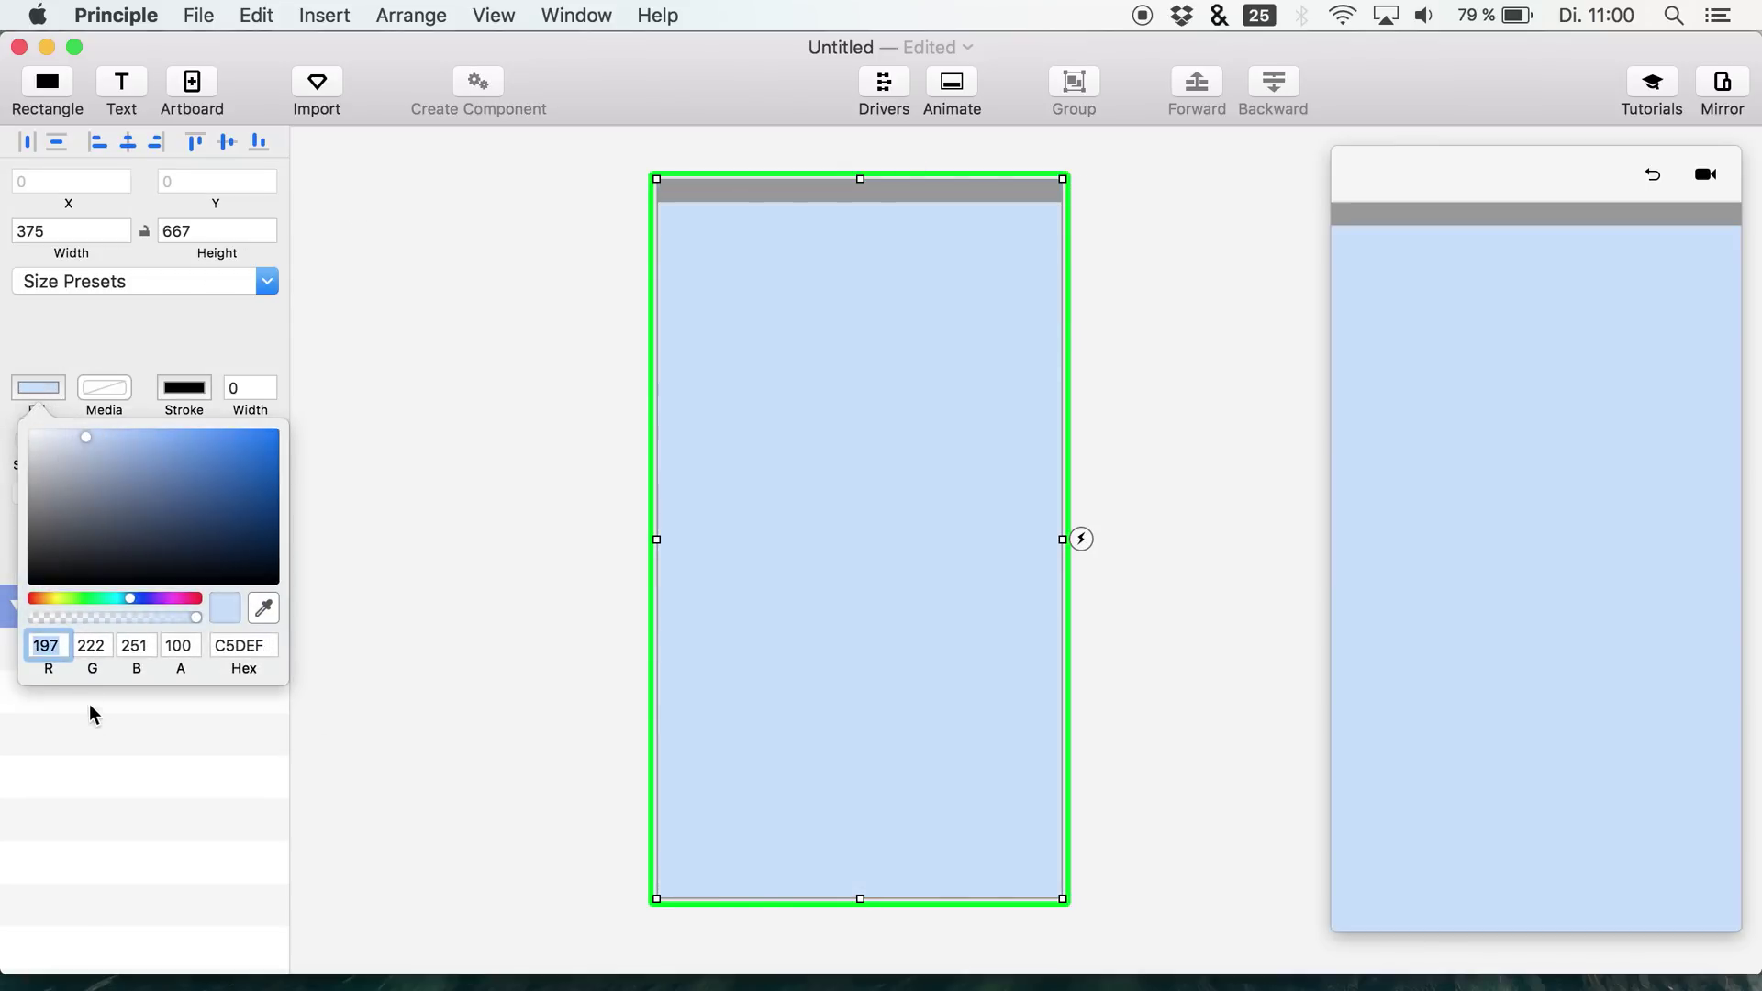
left_click(83, 698)
- Fill the bar at the artboard's upper edge with the stronger blue 75B5FF
left_click(86, 649)
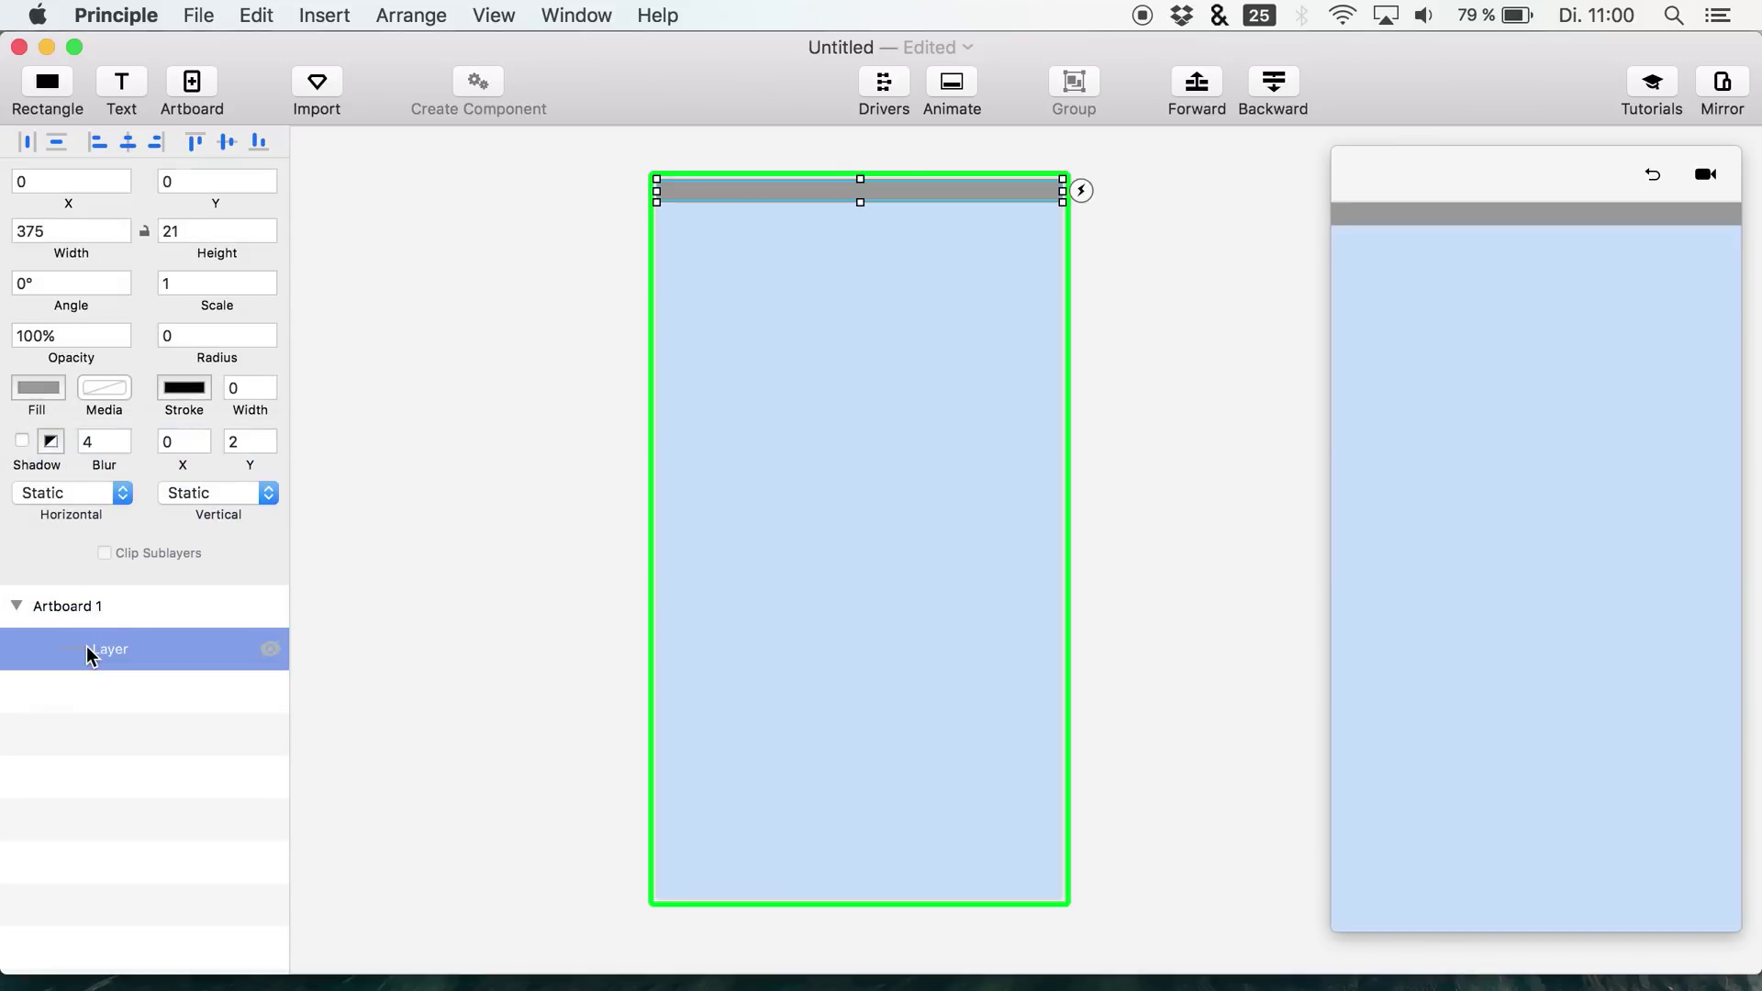
left_click(42, 380)
left_click_drag(160, 455, 163, 426)
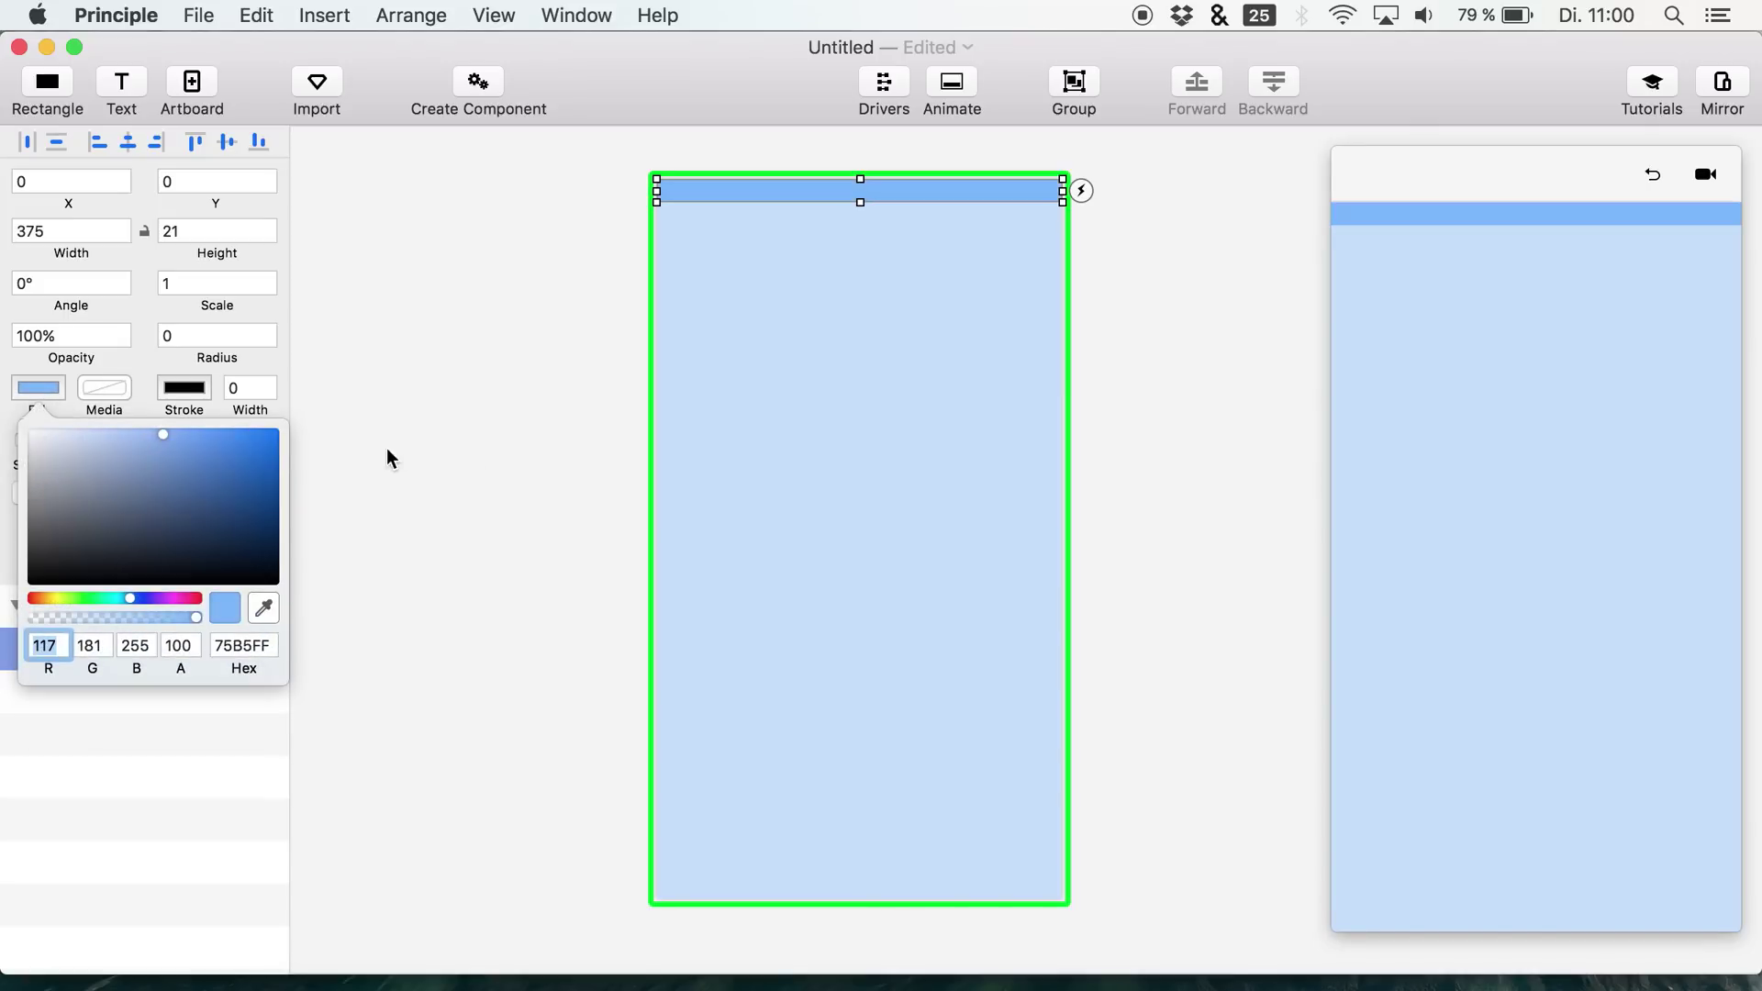
left_click(652, 380)
left_click(745, 322)
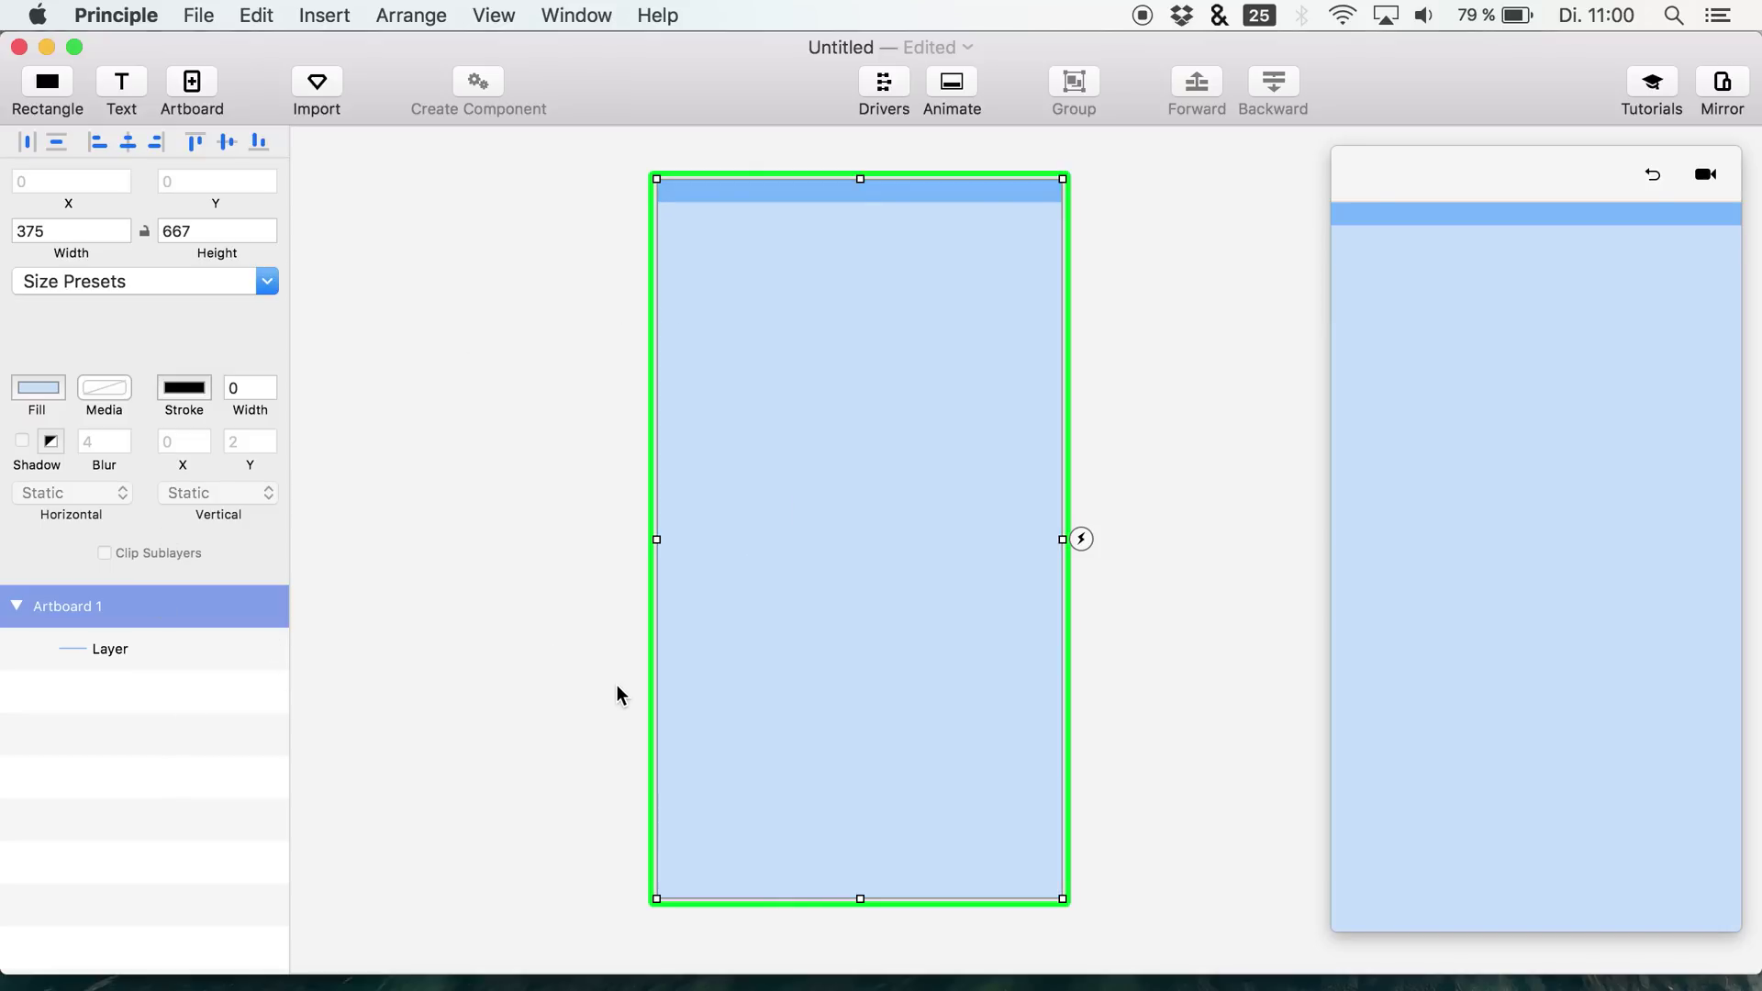
- Duplicate the blue bar, place the copy along the artboard's lower edge and make it roughly three times as tall
left_click(734, 190)
key("super+d")
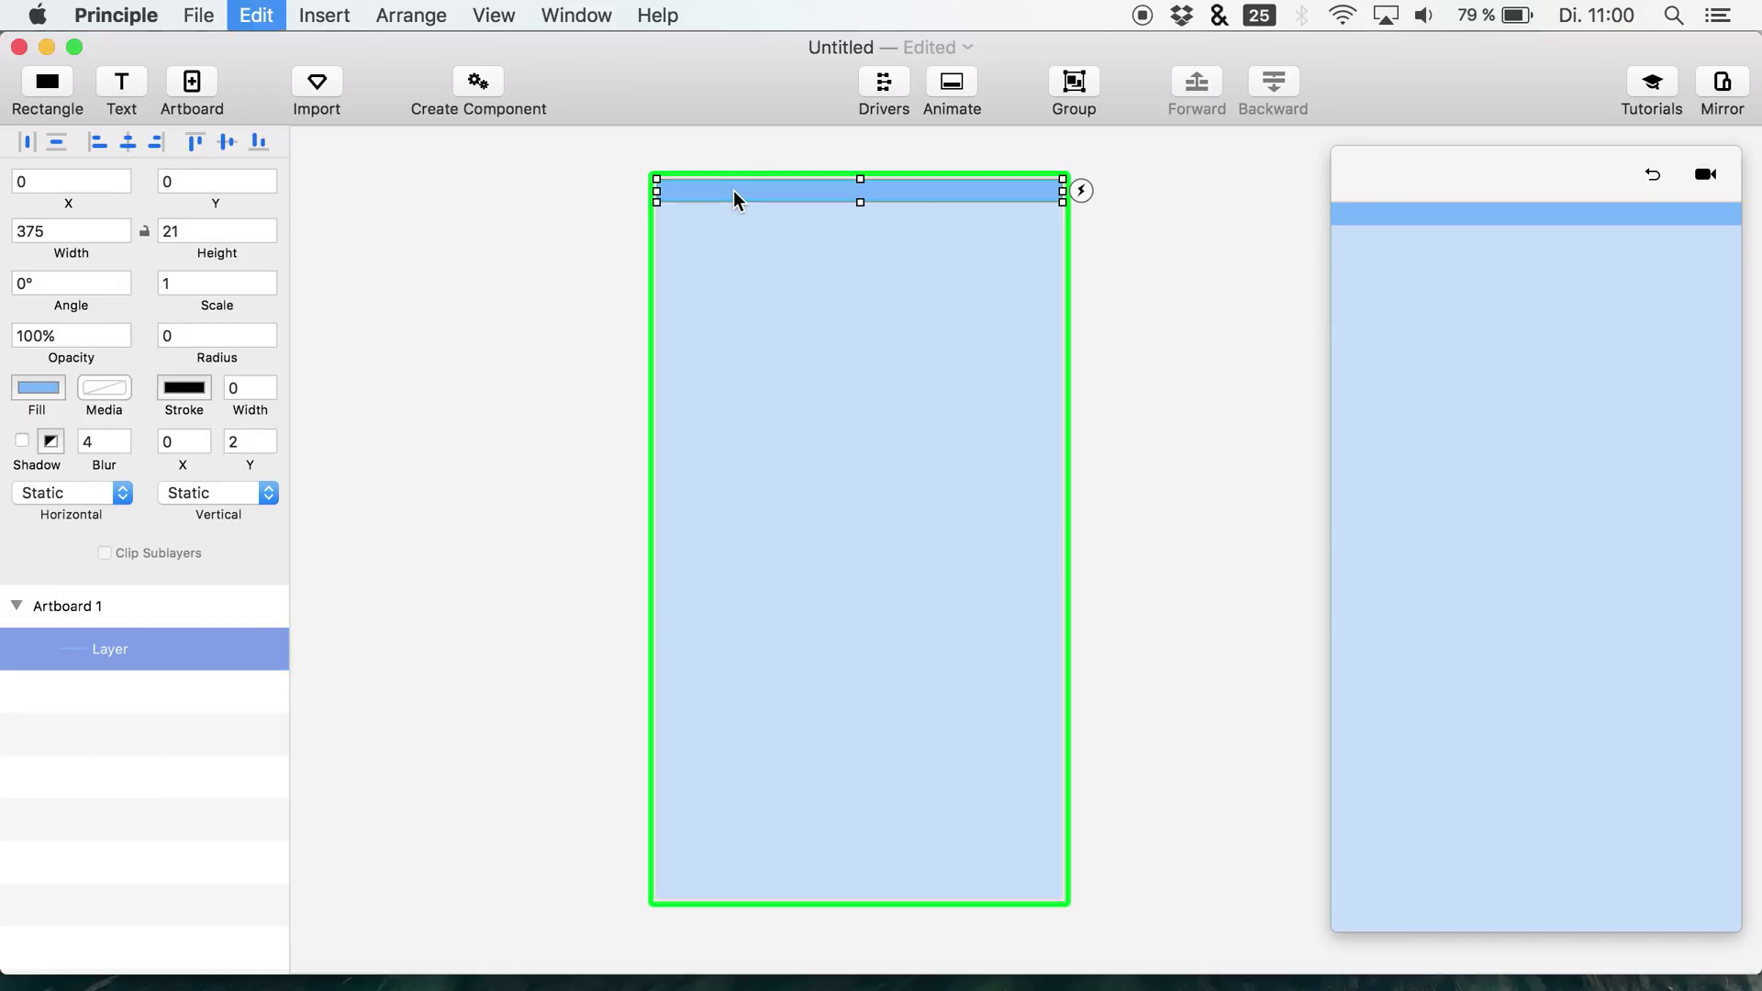
left_click_drag(734, 190, 745, 883)
left_click_drag(855, 868, 857, 829)
left_click(808, 689)
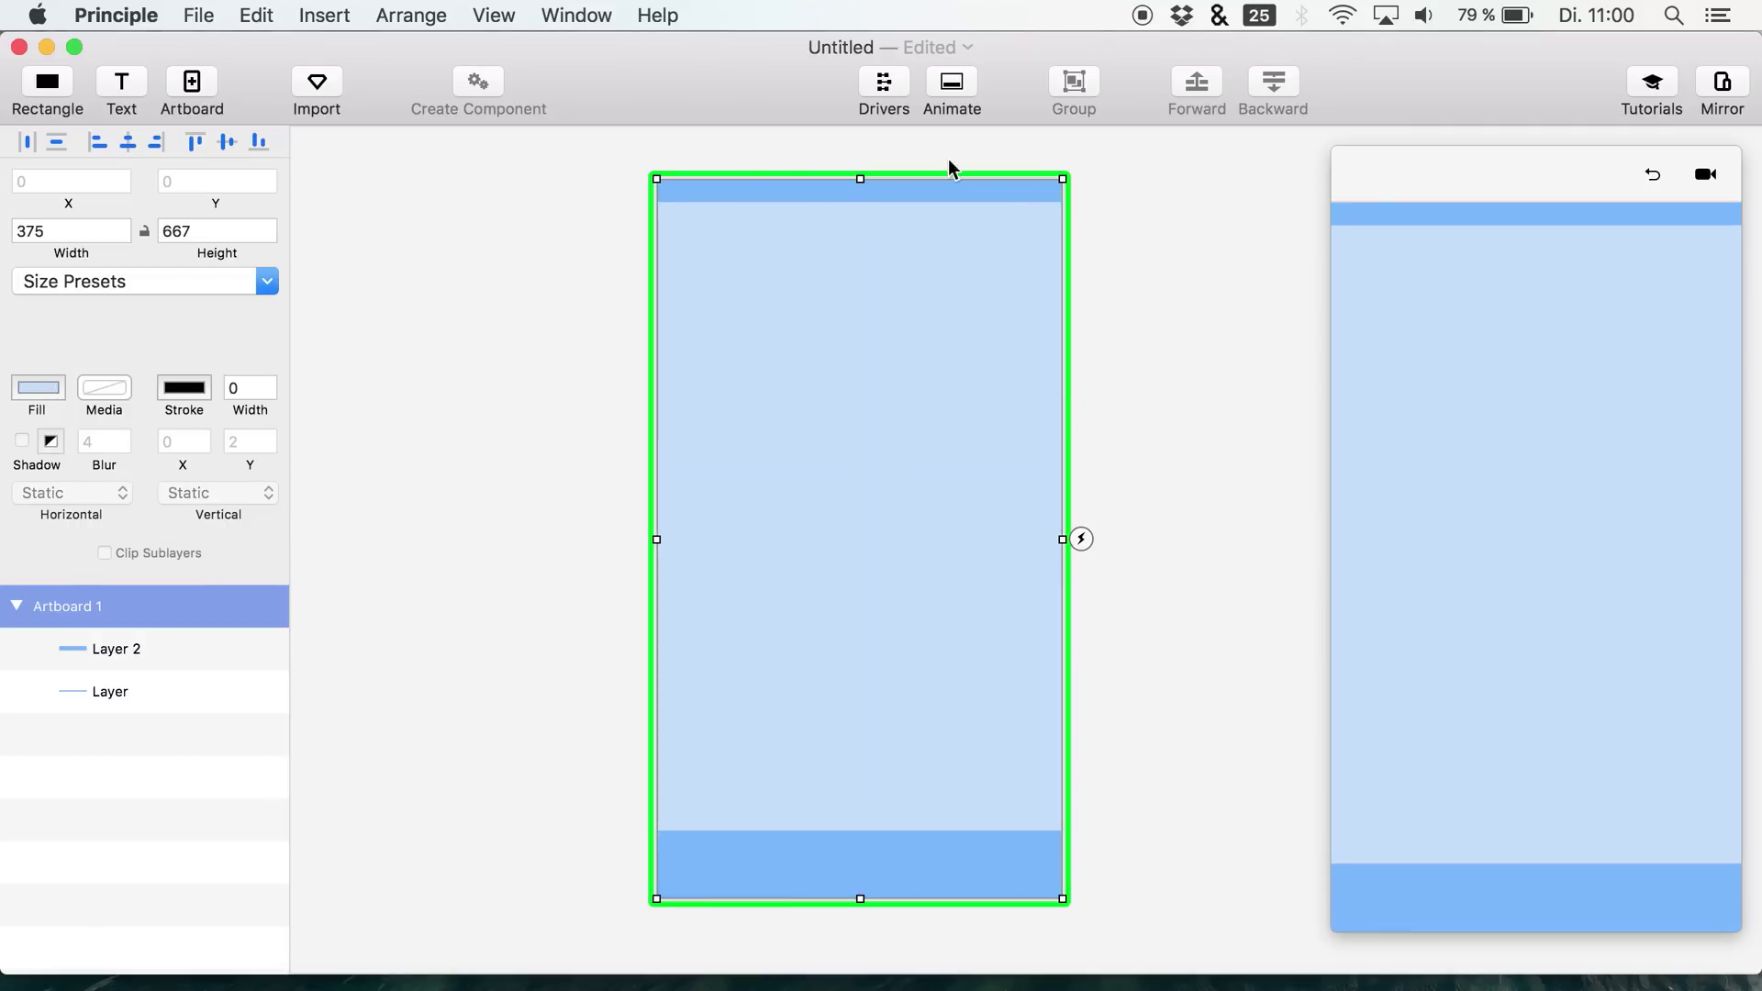
- Draw a small rectangle about 44 × 44 below the upper bar and set its width to 300
key("r")
left_click_drag(683, 197, 709, 282)
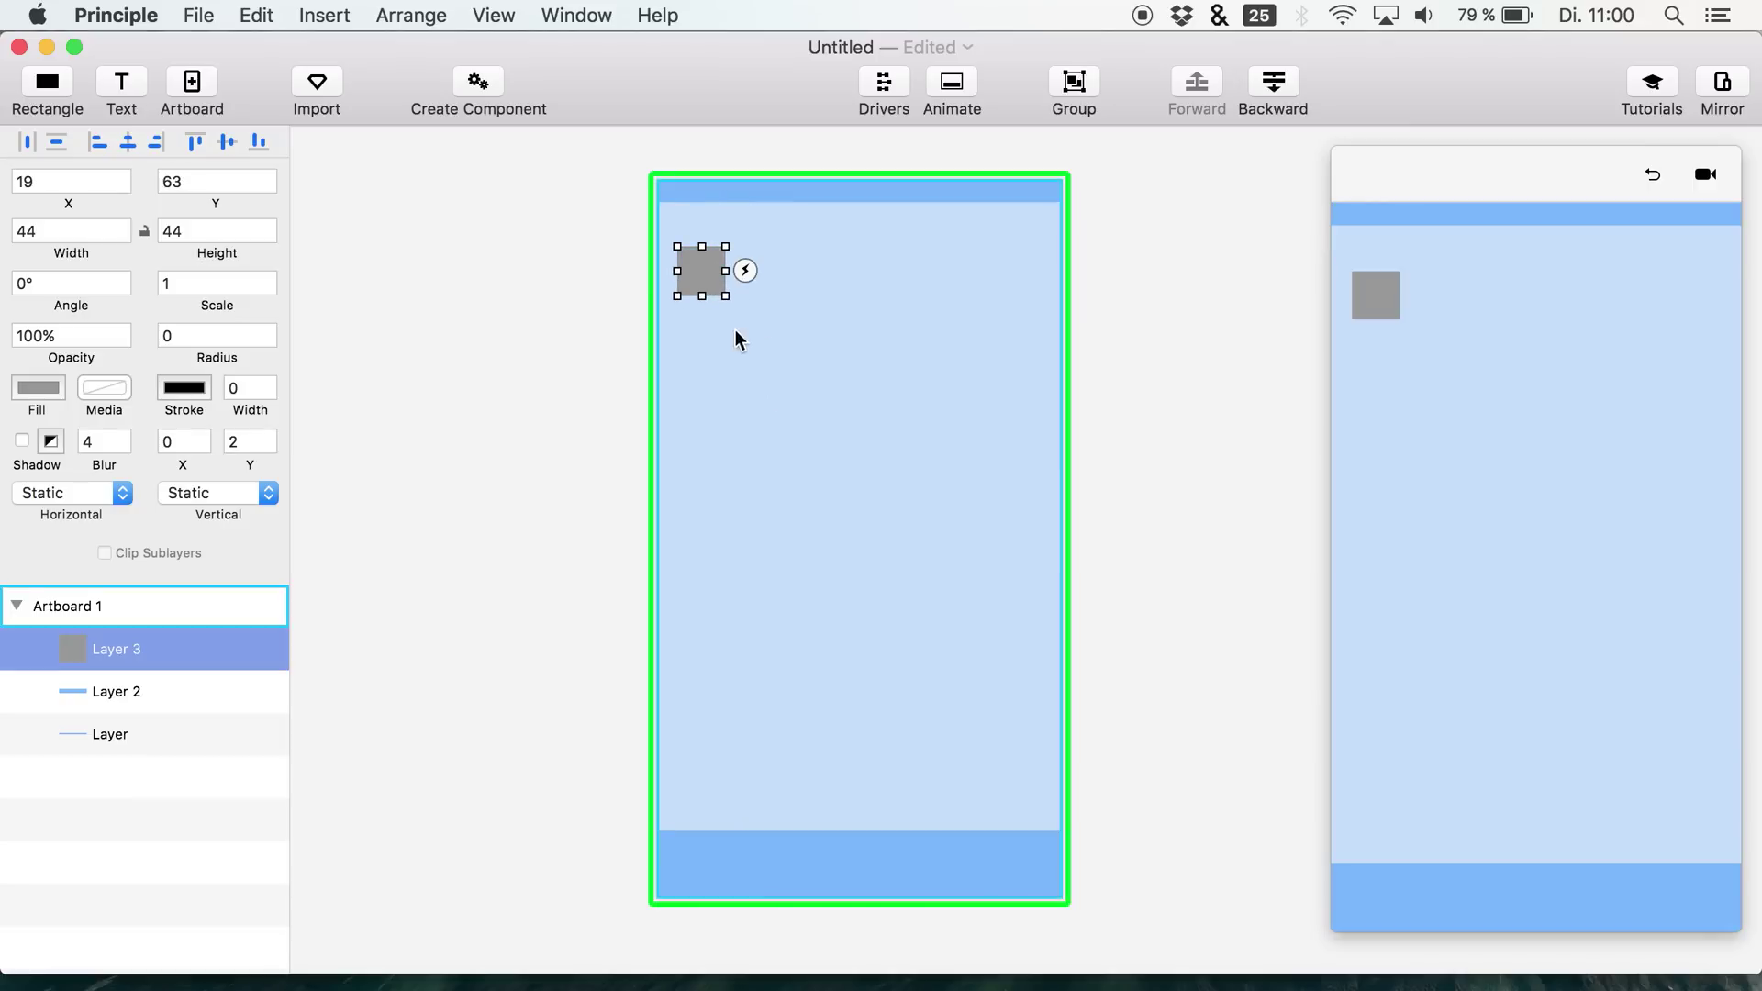
left_click_drag(87, 231, 4, 230)
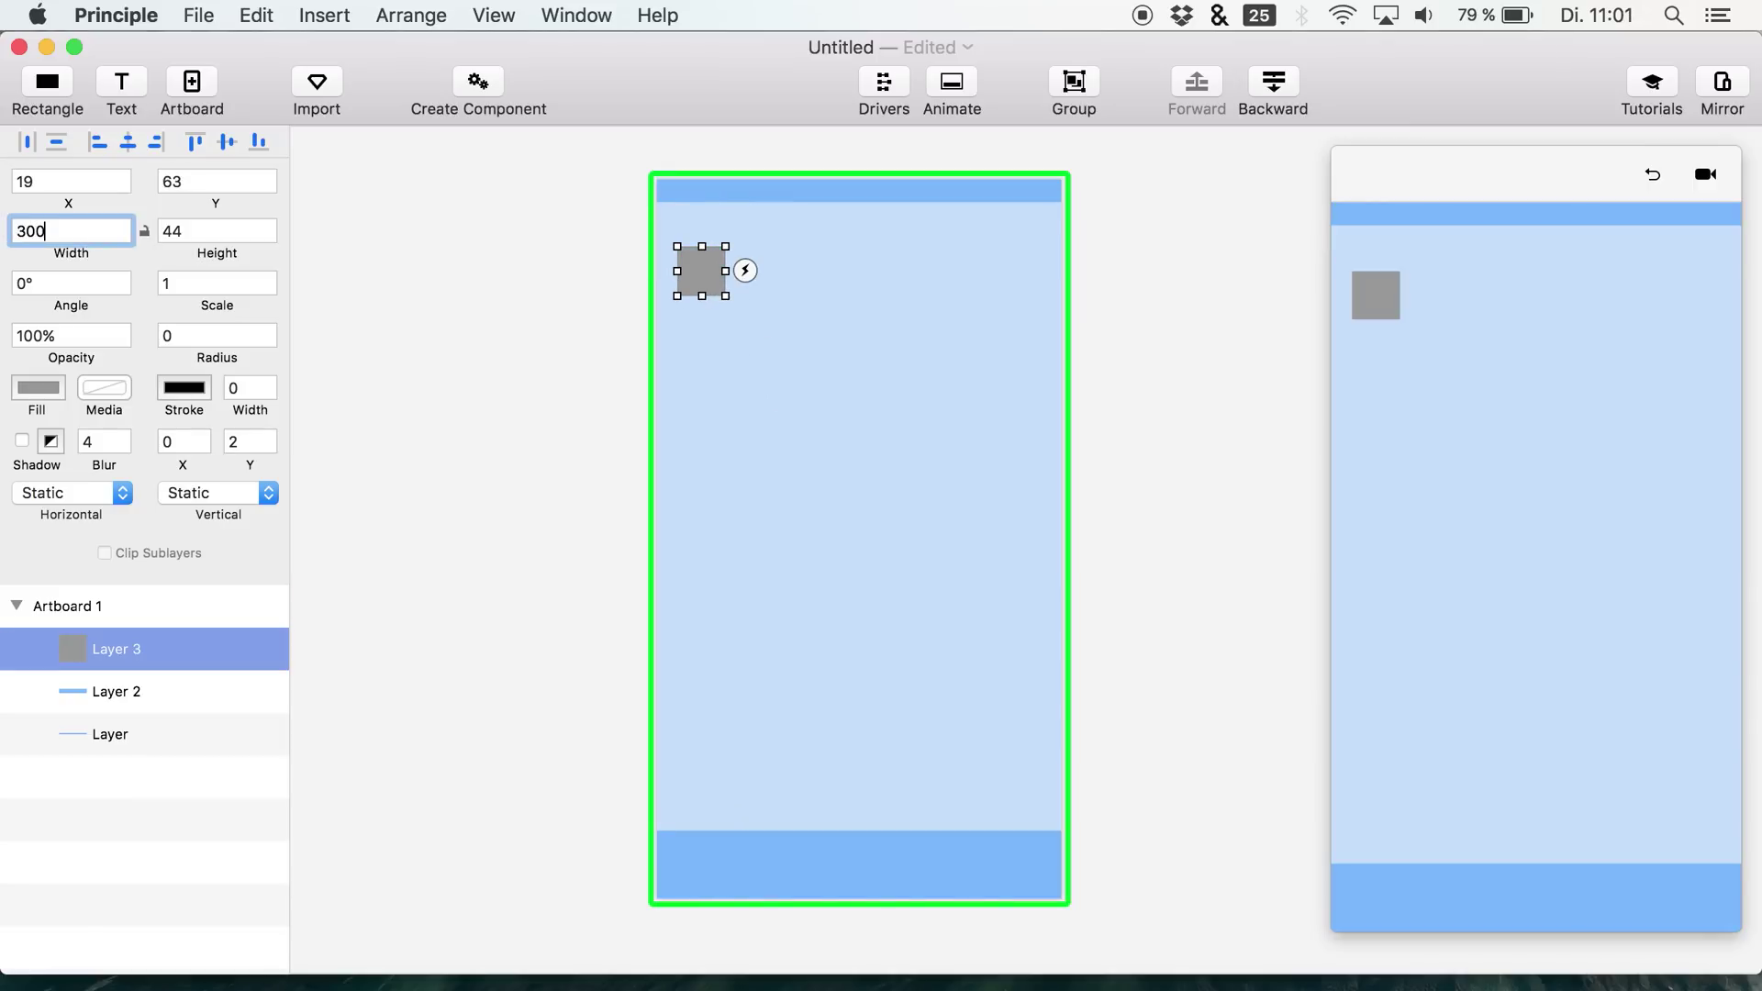
key("Return")
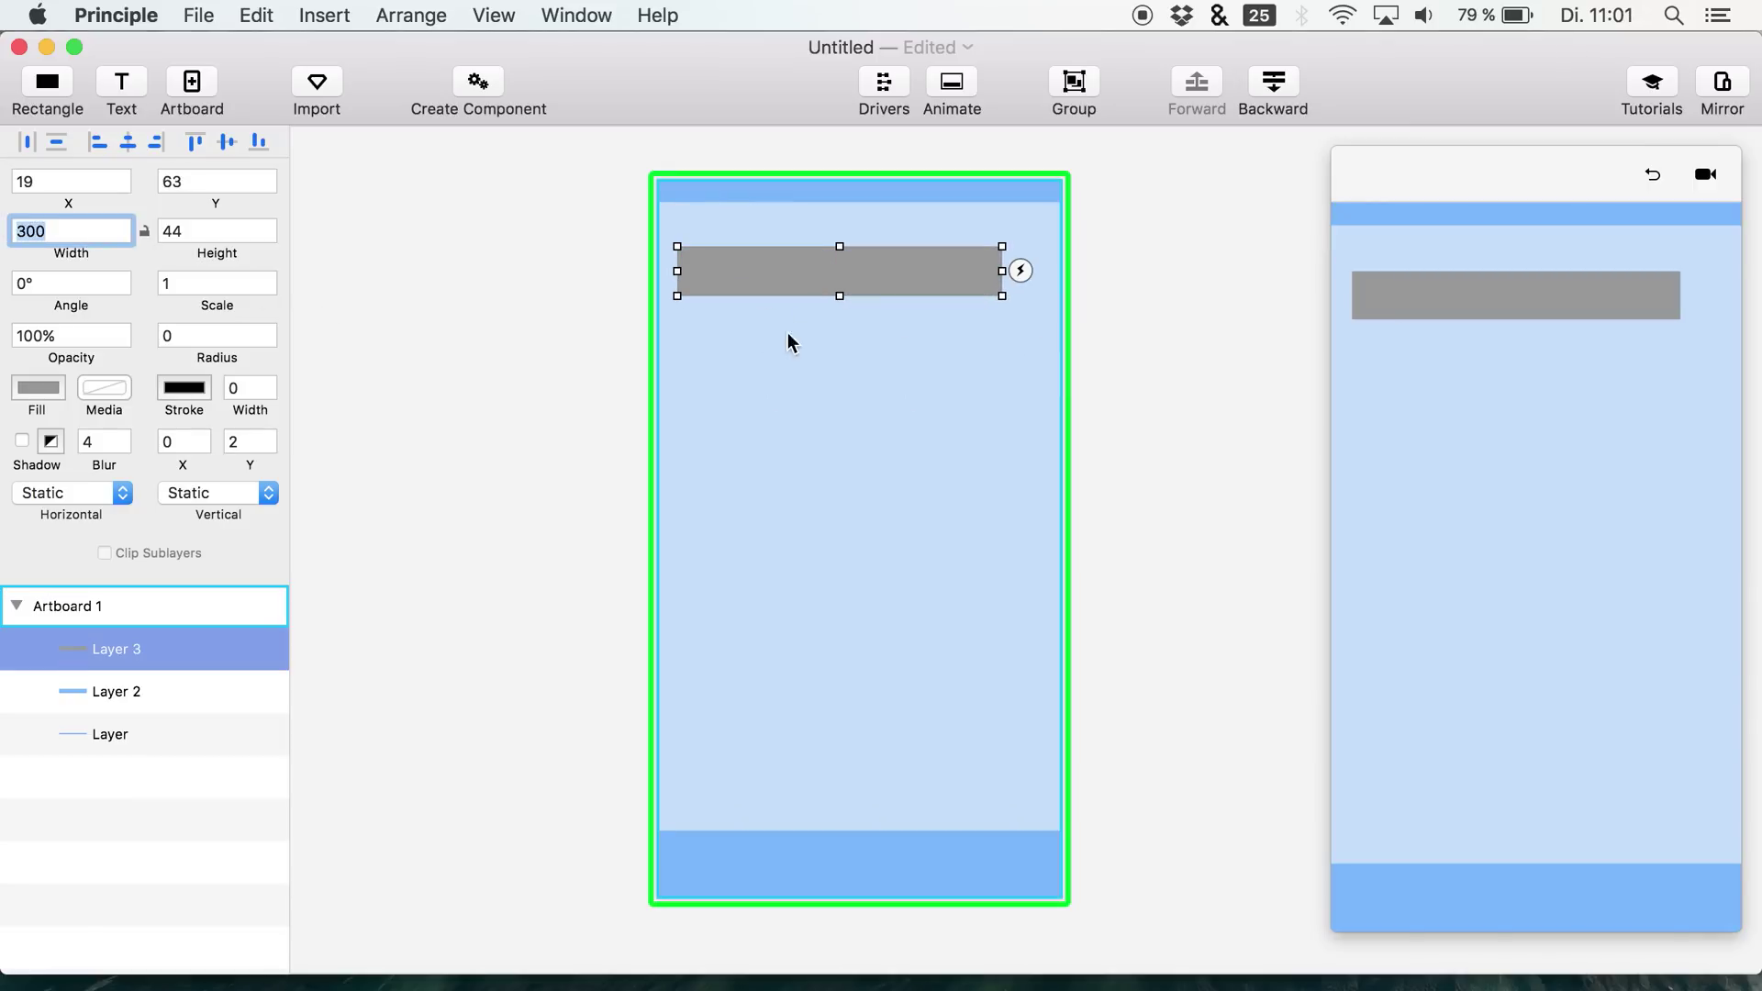
- Stretch the rectangle to a height of 500 and position it centred between the two bars at X 38, Y 62
left_click(837, 295)
left_click_drag(836, 295, 851, 727)
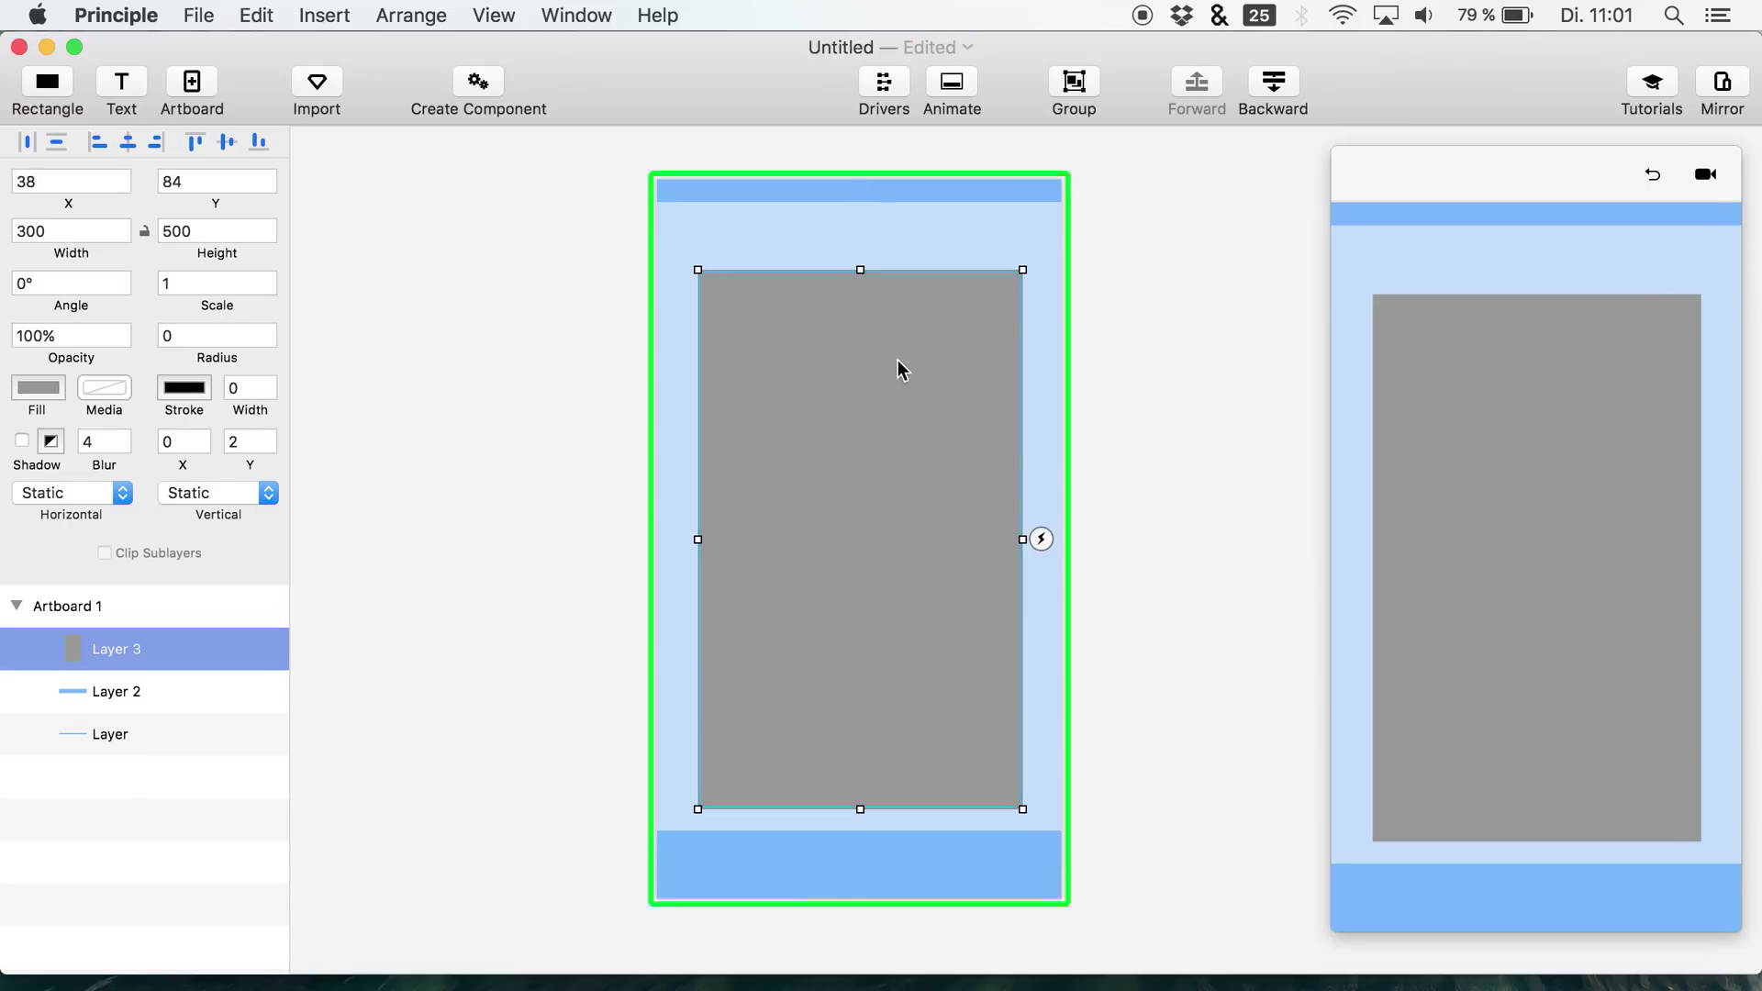
left_click_drag(805, 543, 812, 512)
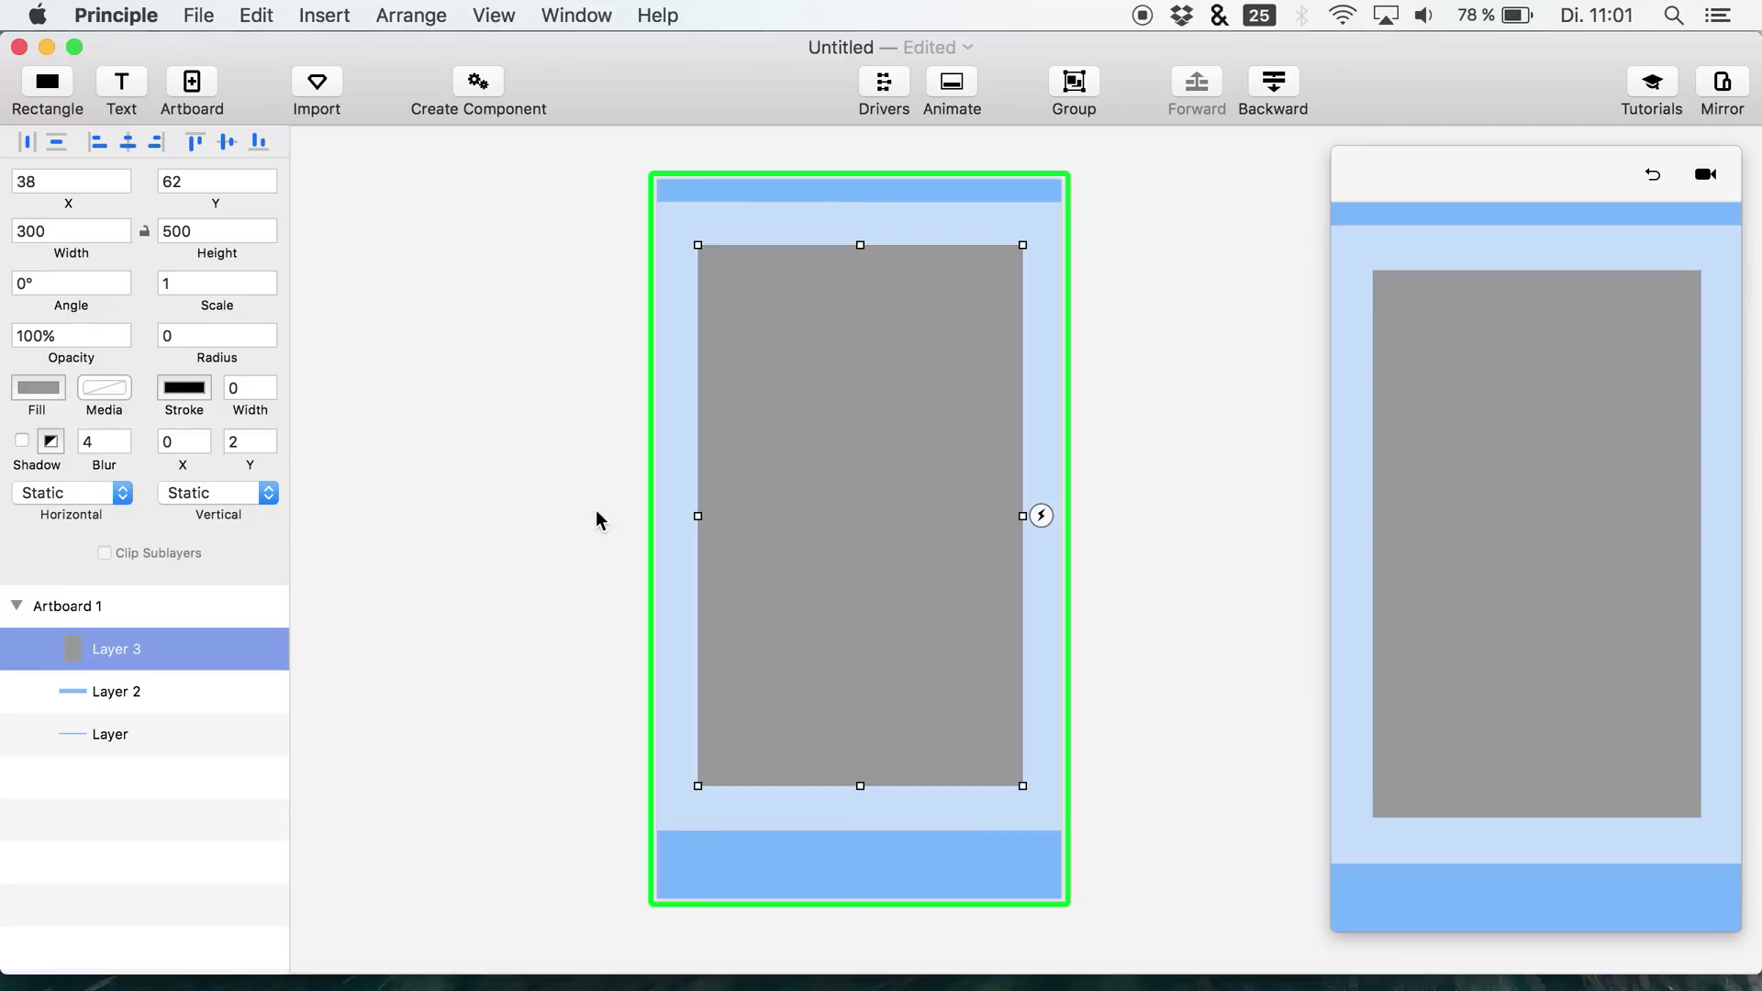
- Fill the 300 × 500 rectangle with white (FFFFFF) to form a card
left_click(38, 388)
left_click_drag(157, 492, 14, 422)
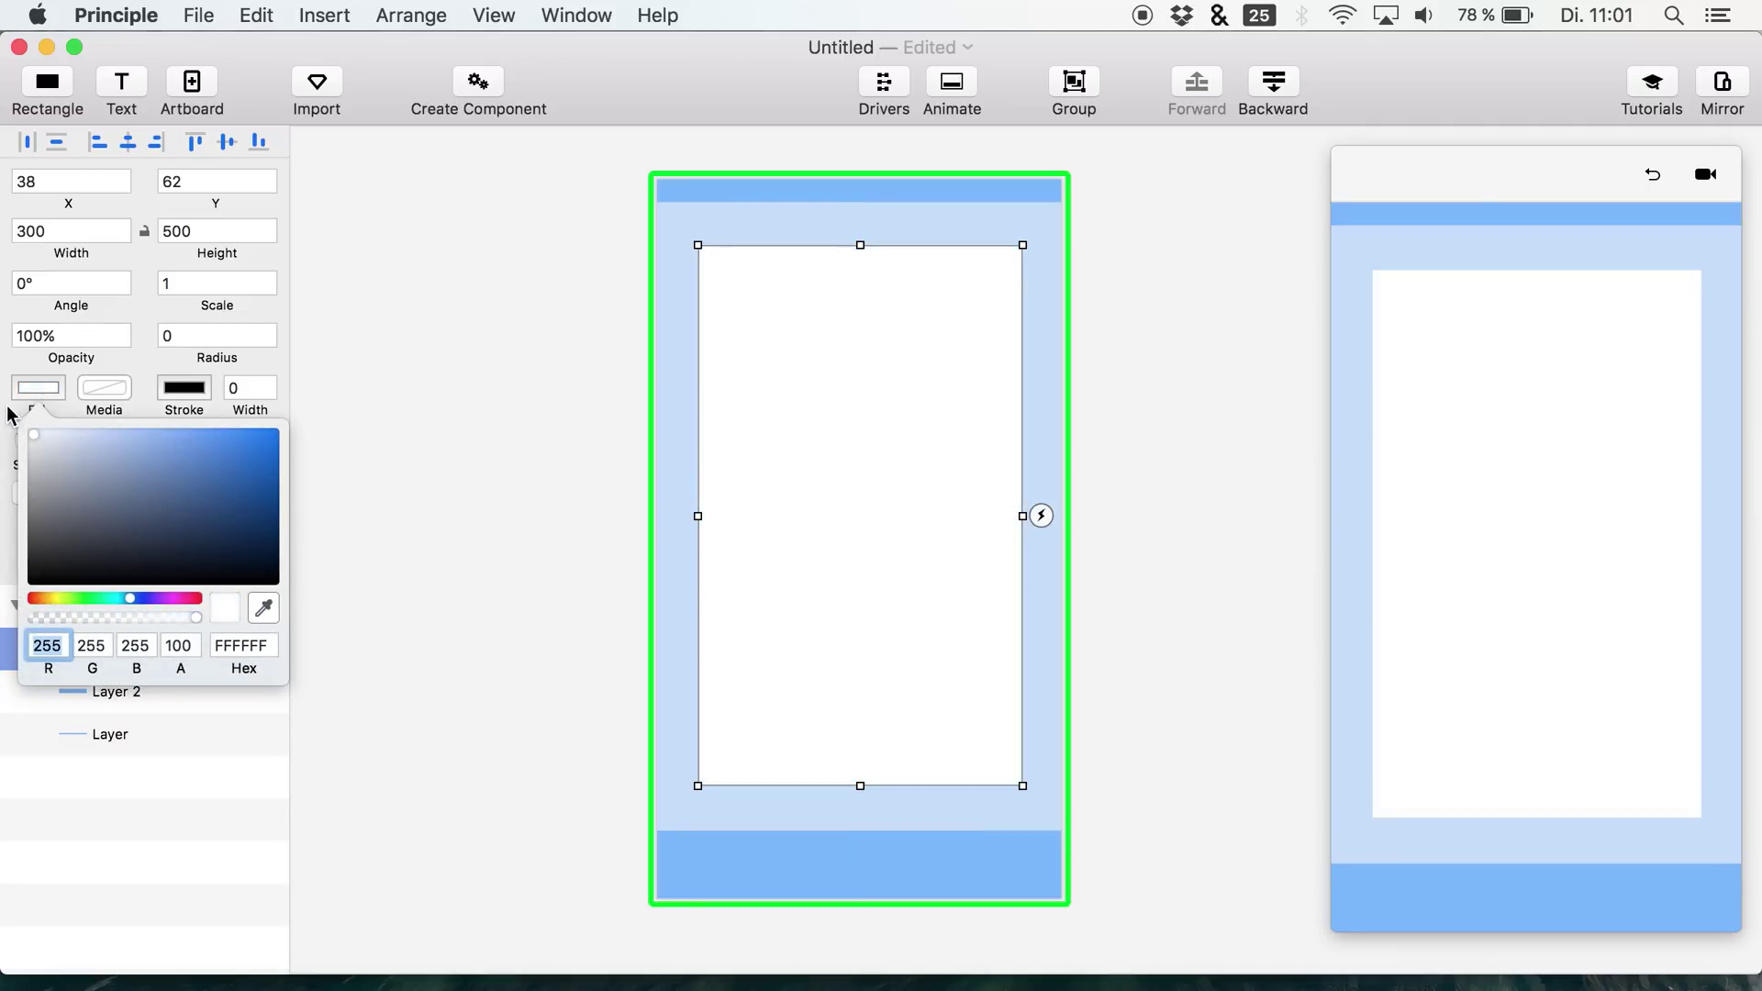
left_click(80, 835)
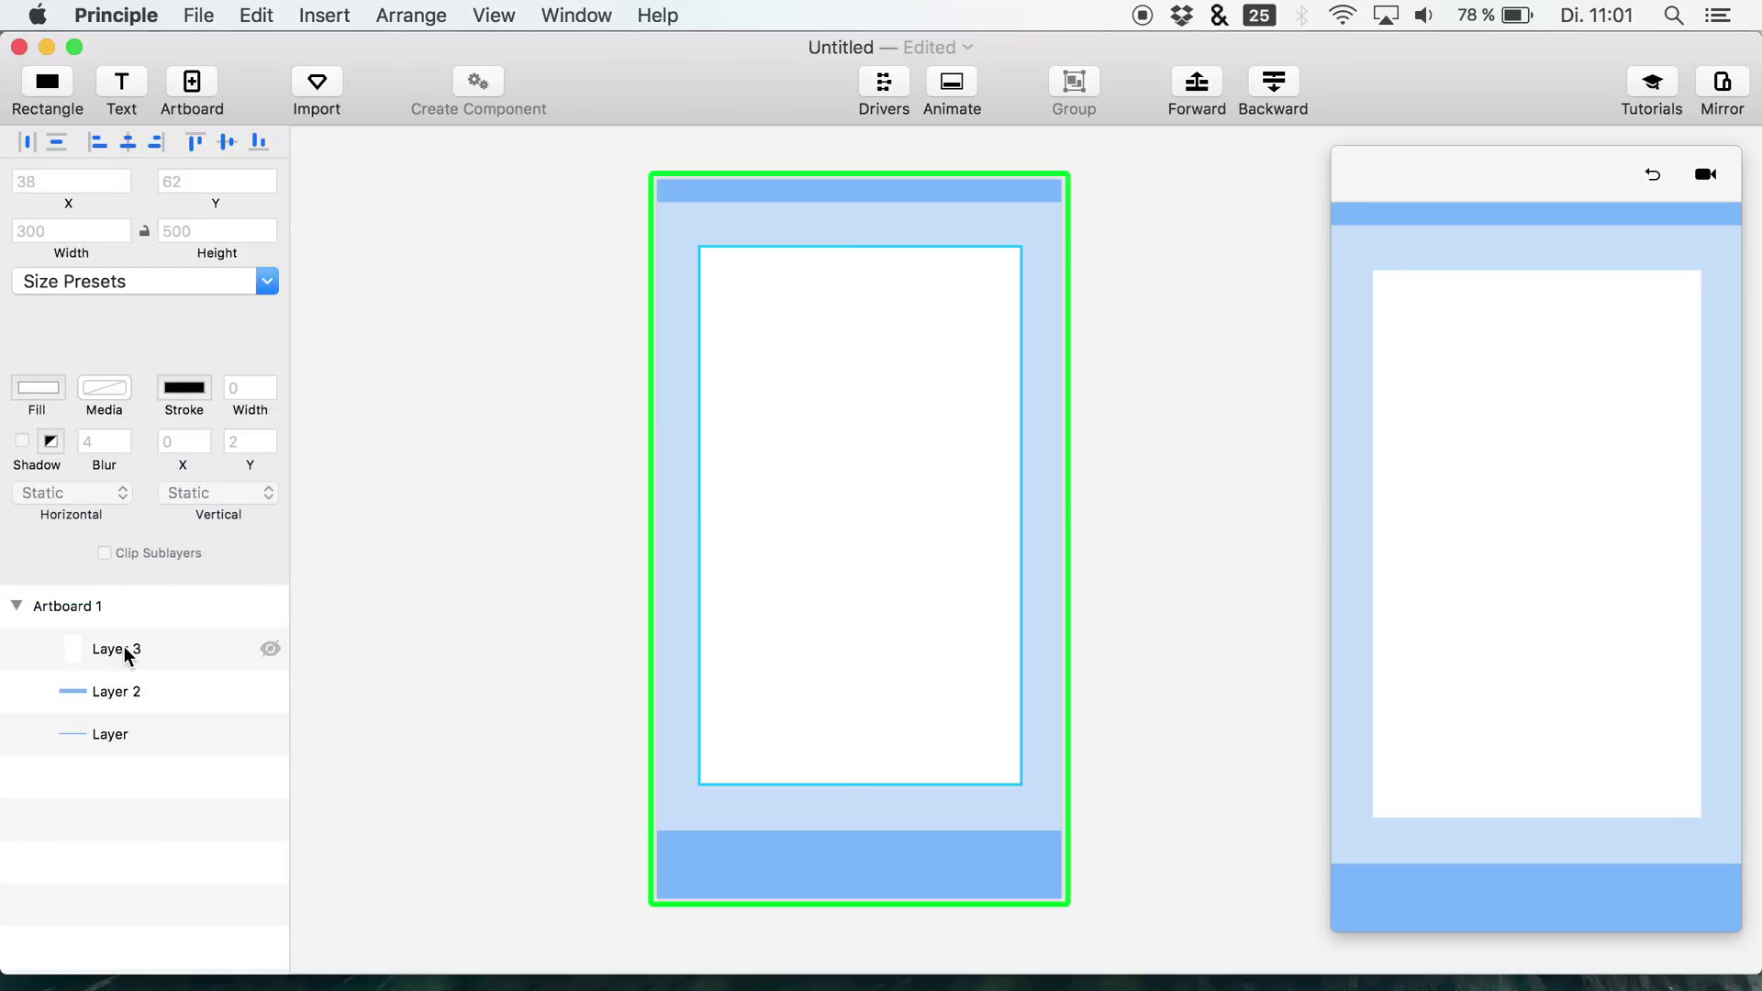
- Duplicate the white card and move the copy horizontally to the right of the original, leaving a small gap between them
left_click(124, 647)
key("super+d")
key("shift+Right")
key("shift+Right")
key("shift+Right")
key("shift+Right")
key("shift+Right")
key("shift+Right")
key("shift+Right")
key("shift+Right")
key("shift+Right")
key("shift+Right")
key("shift+Right")
key("shift+Right")
key("shift+Right")
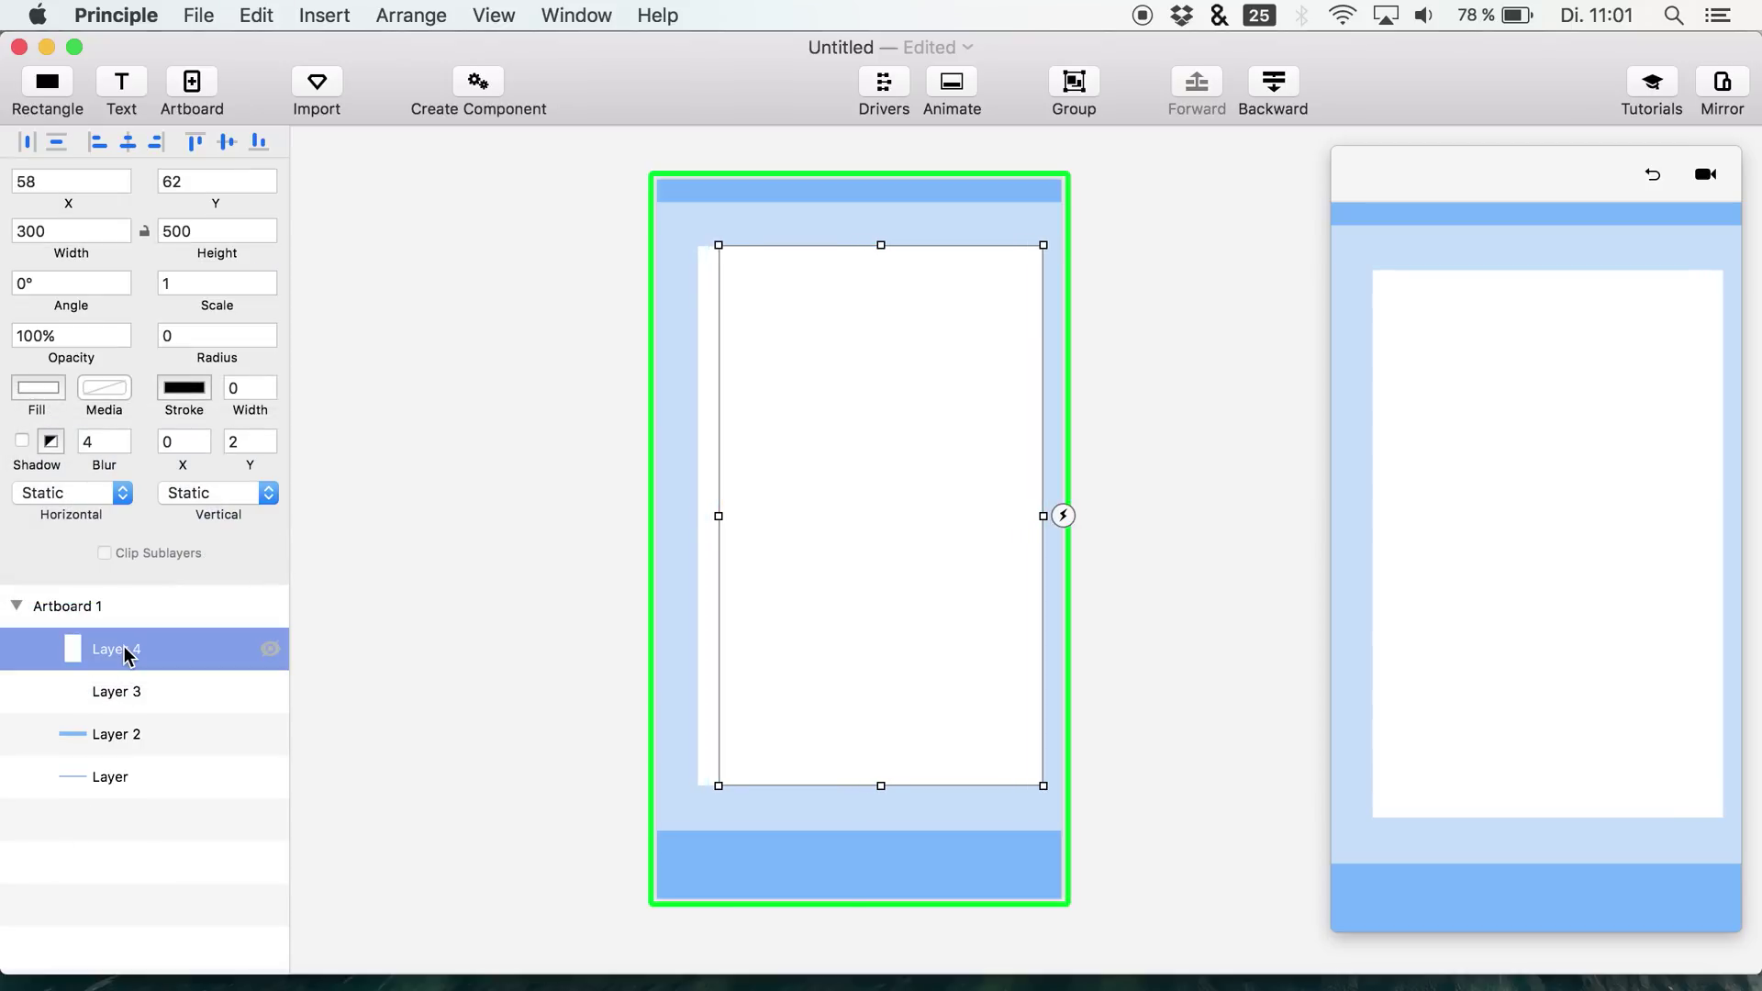
key("shift+Right")
key("shift+Right")
key("shift+Right")
key("shift+Right")
key("shift+Right")
key("shift+Right")
key("shift+Right")
key("shift+Right")
key("shift+Right")
key("shift+Right")
key("shift+Right")
key("shift+Right")
key("shift+Right")
key("shift+Right")
key("shift+Right")
key("shift+Right")
key("shift+Right")
key("shift+Right")
key("shift+Right")
key("shift+Right")
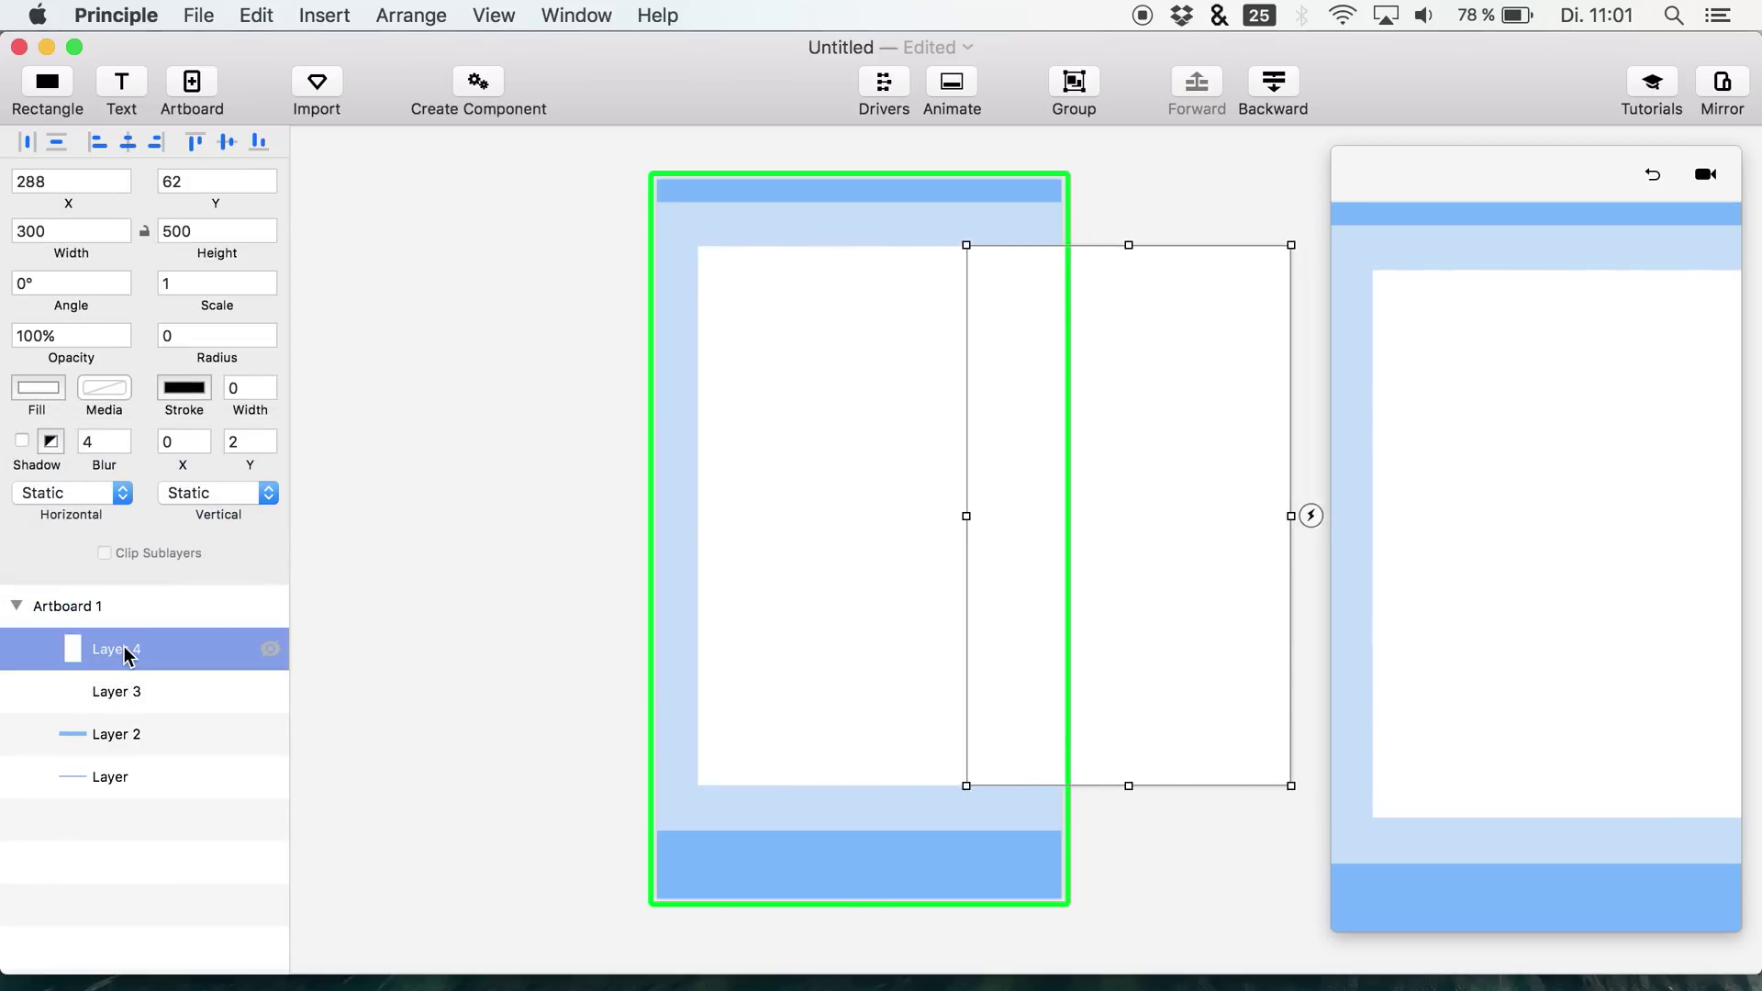
key("shift+Left")
- Duplicate the right-hand card and move the copy to X -282, left of the middle card with an equal gap
key("super+d")
key("shift+Left")
key("shift+Left")
key("shift+Left")
key("shift+Left")
key("shift+Left")
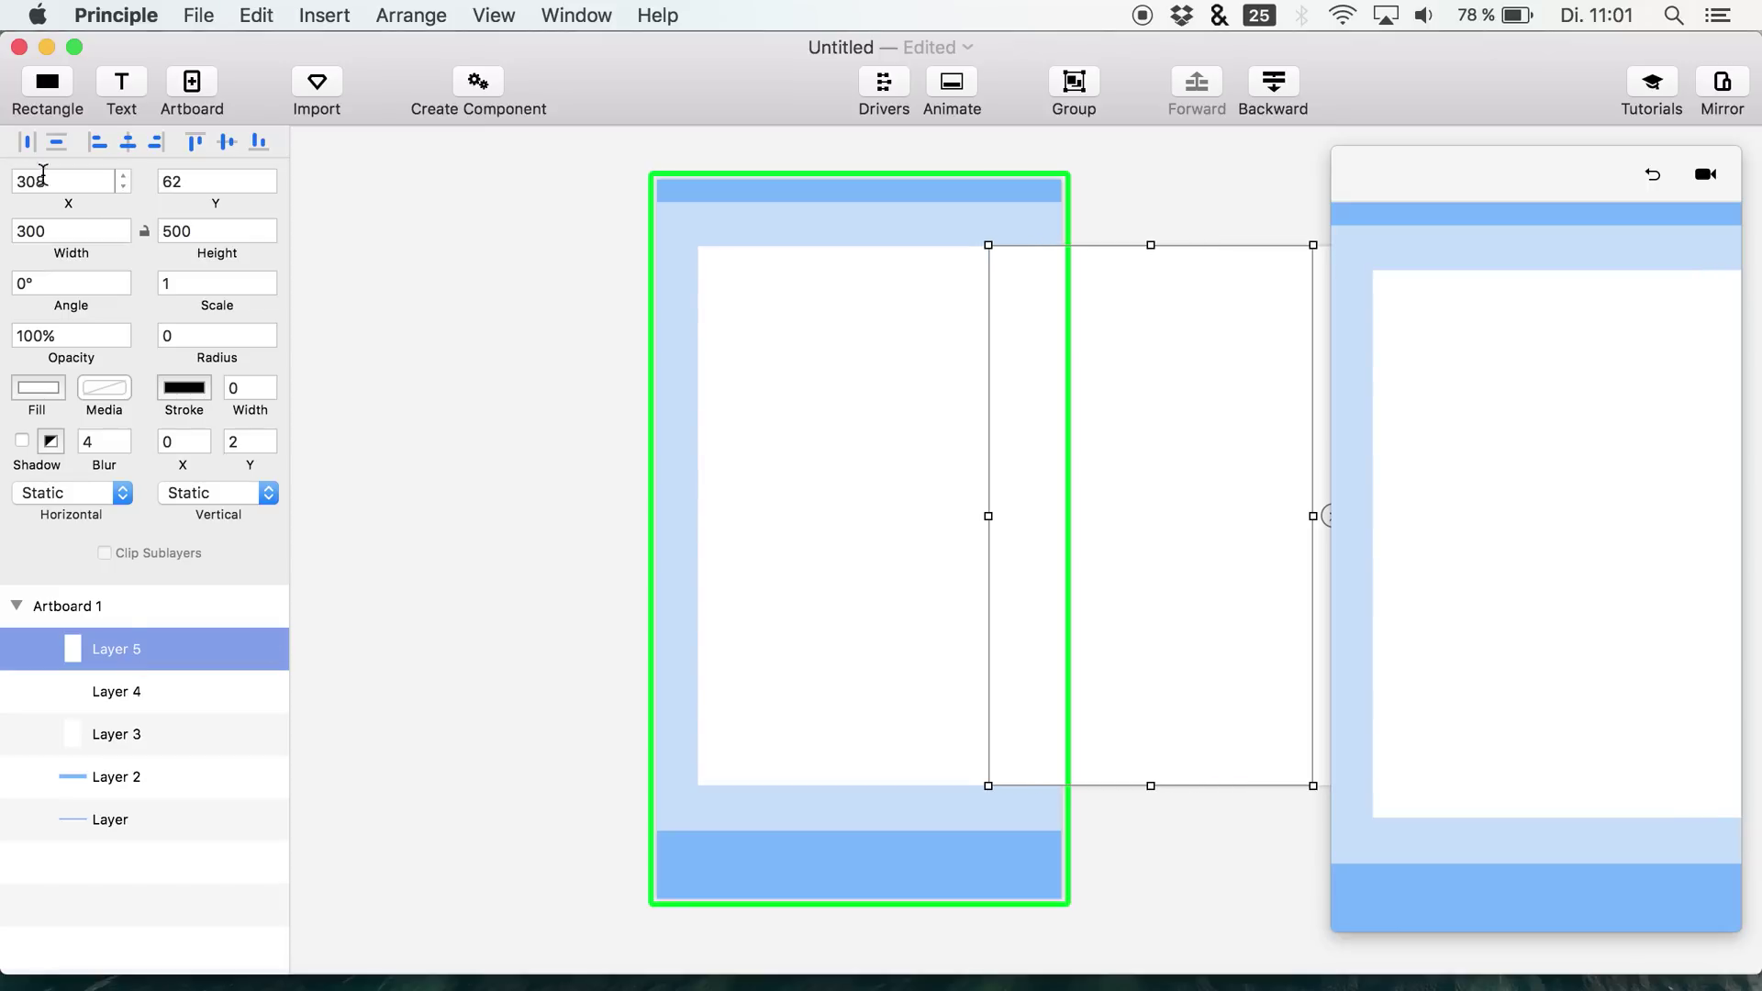
key("shift+Left")
key("shift+Left")
key("shift+Left")
key("shift+Left")
key("shift+Left")
key("shift+Left")
key("shift+Left")
key("shift+Left")
key("shift+Left")
key("shift+Left")
key("shift+Left")
key("shift+Left")
key("shift+Left")
key("shift+Left")
key("shift+Left")
key("shift+Left")
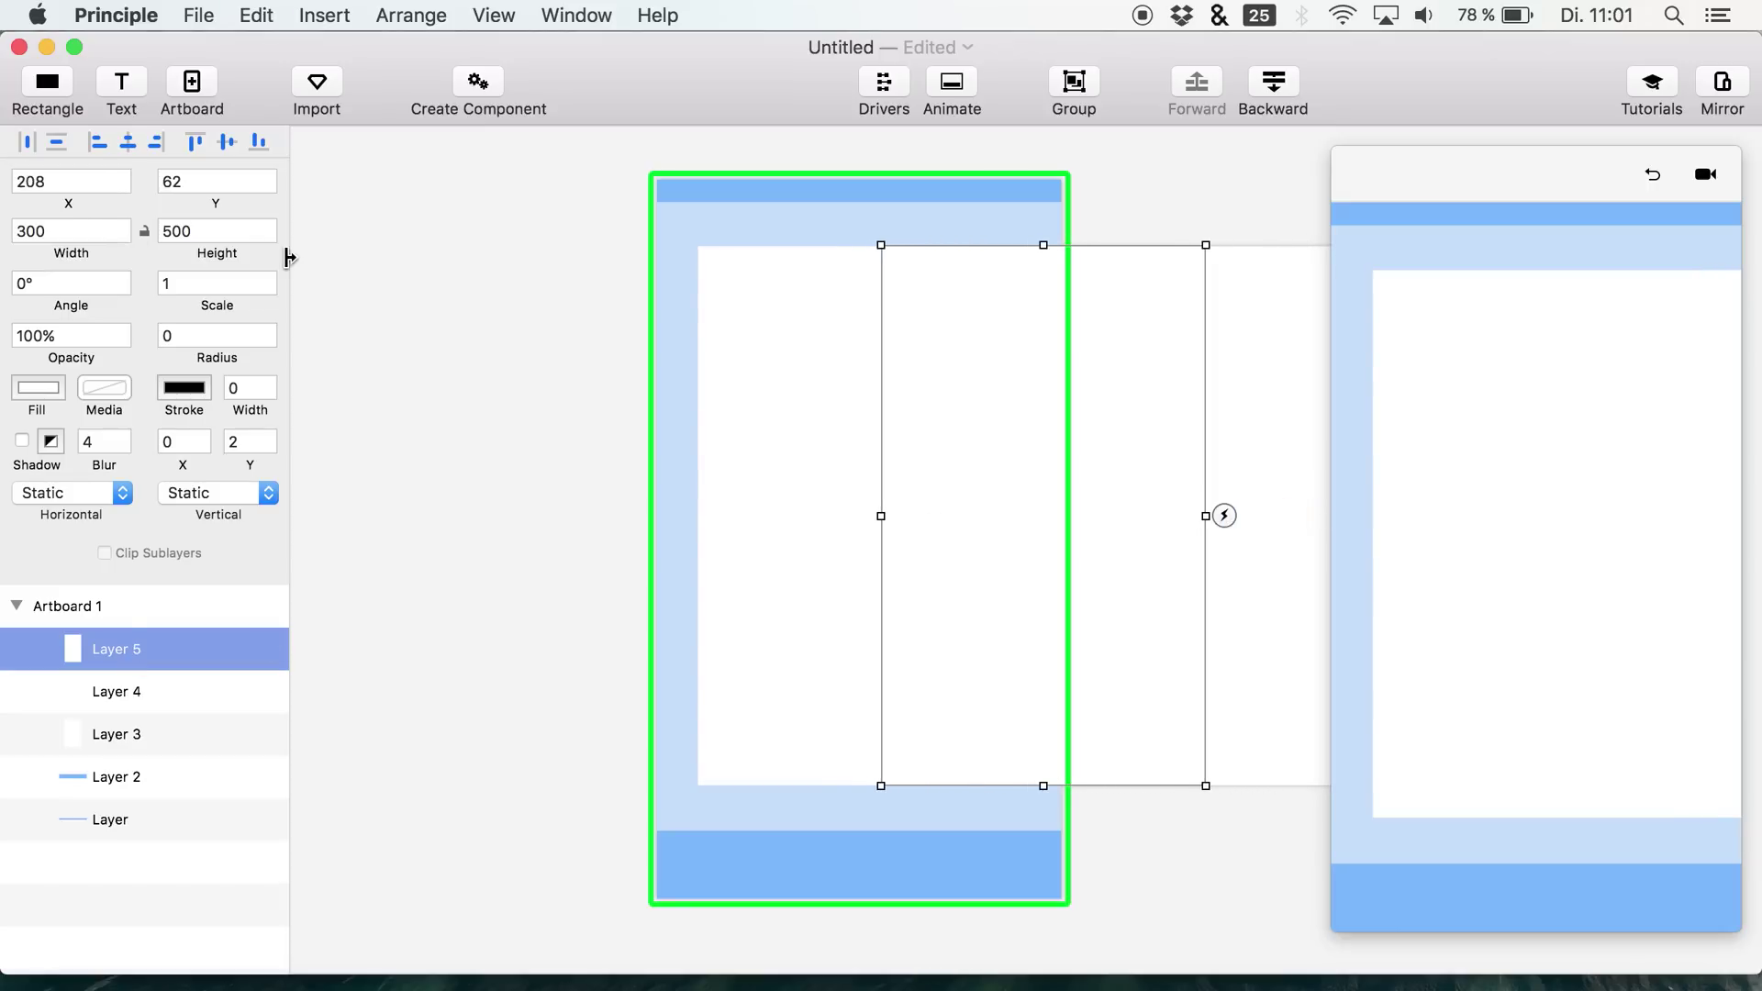
key("shift+Left")
key("shift+Left")
key("shift+Left")
key("shift+Left")
key("shift+Left")
key("shift+Left")
key("shift+Left")
key("shift+Left")
key("shift+Left")
key("shift+Left")
key("shift+Left")
key("shift+Left")
key("shift+Left")
key("shift+Left")
key("shift+Left")
key("shift+Left")
key("shift+Left")
key("shift+Left")
key("shift+Left")
key("shift+Left")
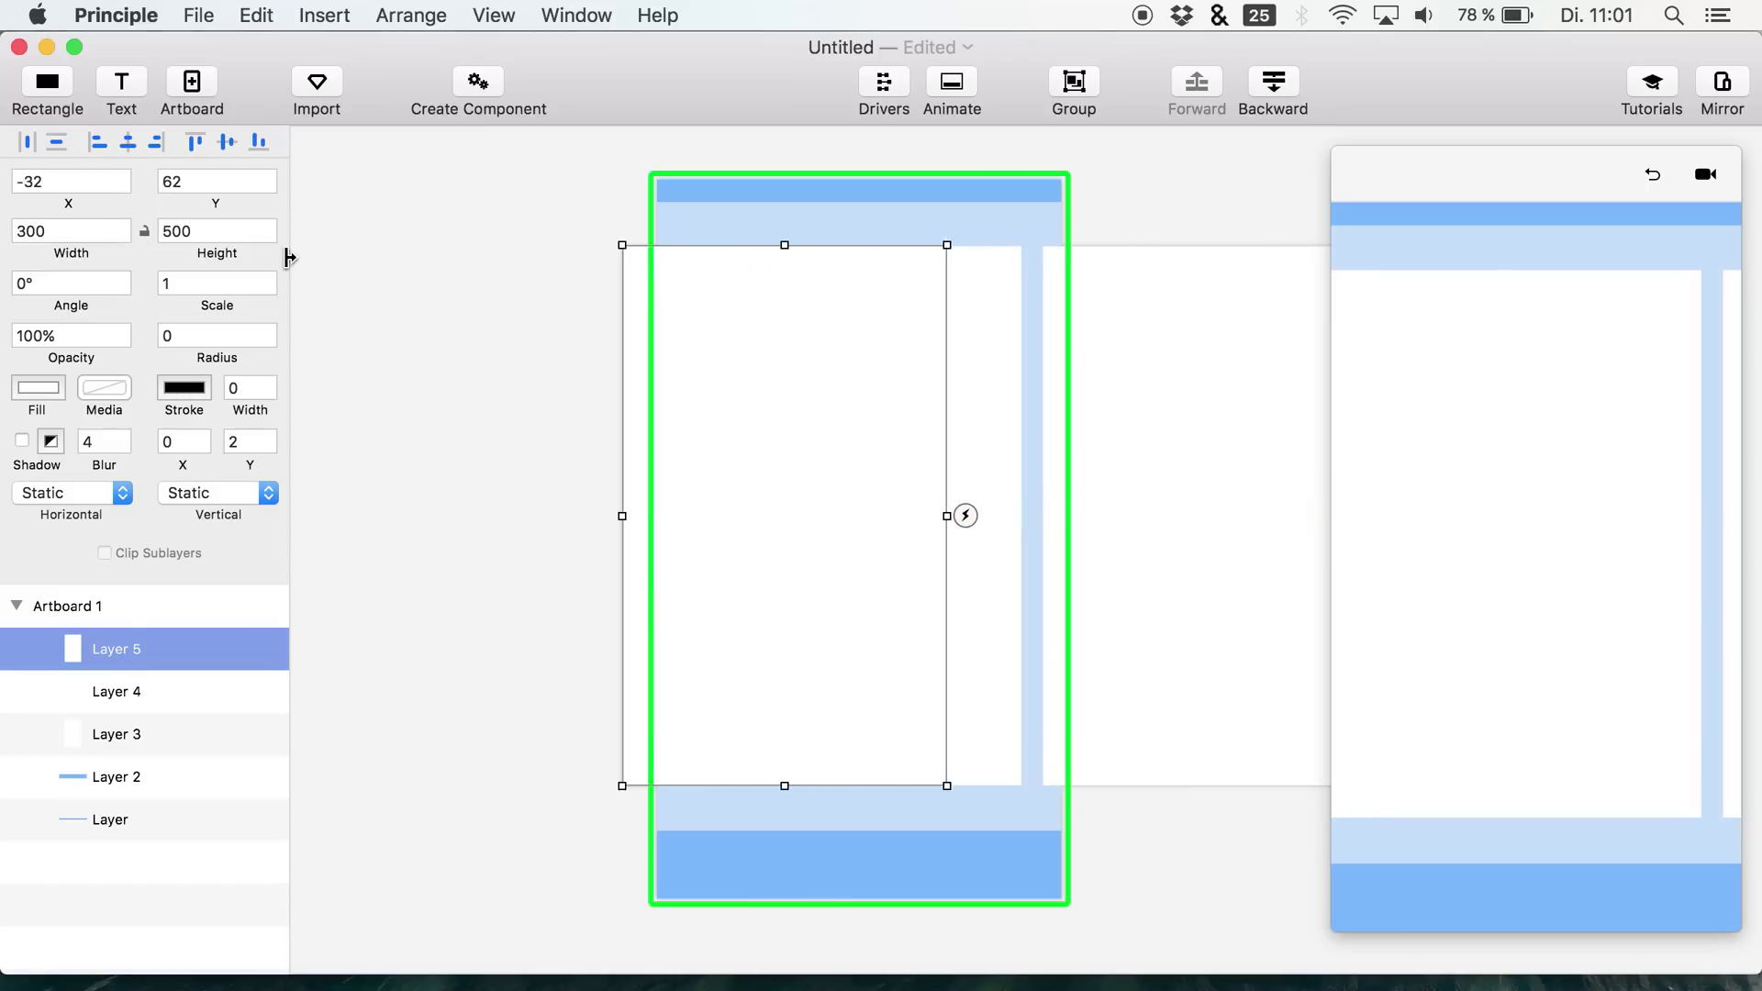
key("shift+Left")
key("shift+Left")
key("shift+Left")
key("shift+Left")
key("shift+Left")
key("shift+Left")
key("shift+Left")
key("shift+Left")
key("shift+Left")
key("shift+Left")
key("shift+Left")
key("shift+Left")
key("shift+Left")
key("shift+Left")
key("shift+Left")
key("shift+Left")
key("shift+Left")
key("shift+Left")
key("shift+Left")
key("shift+Left")
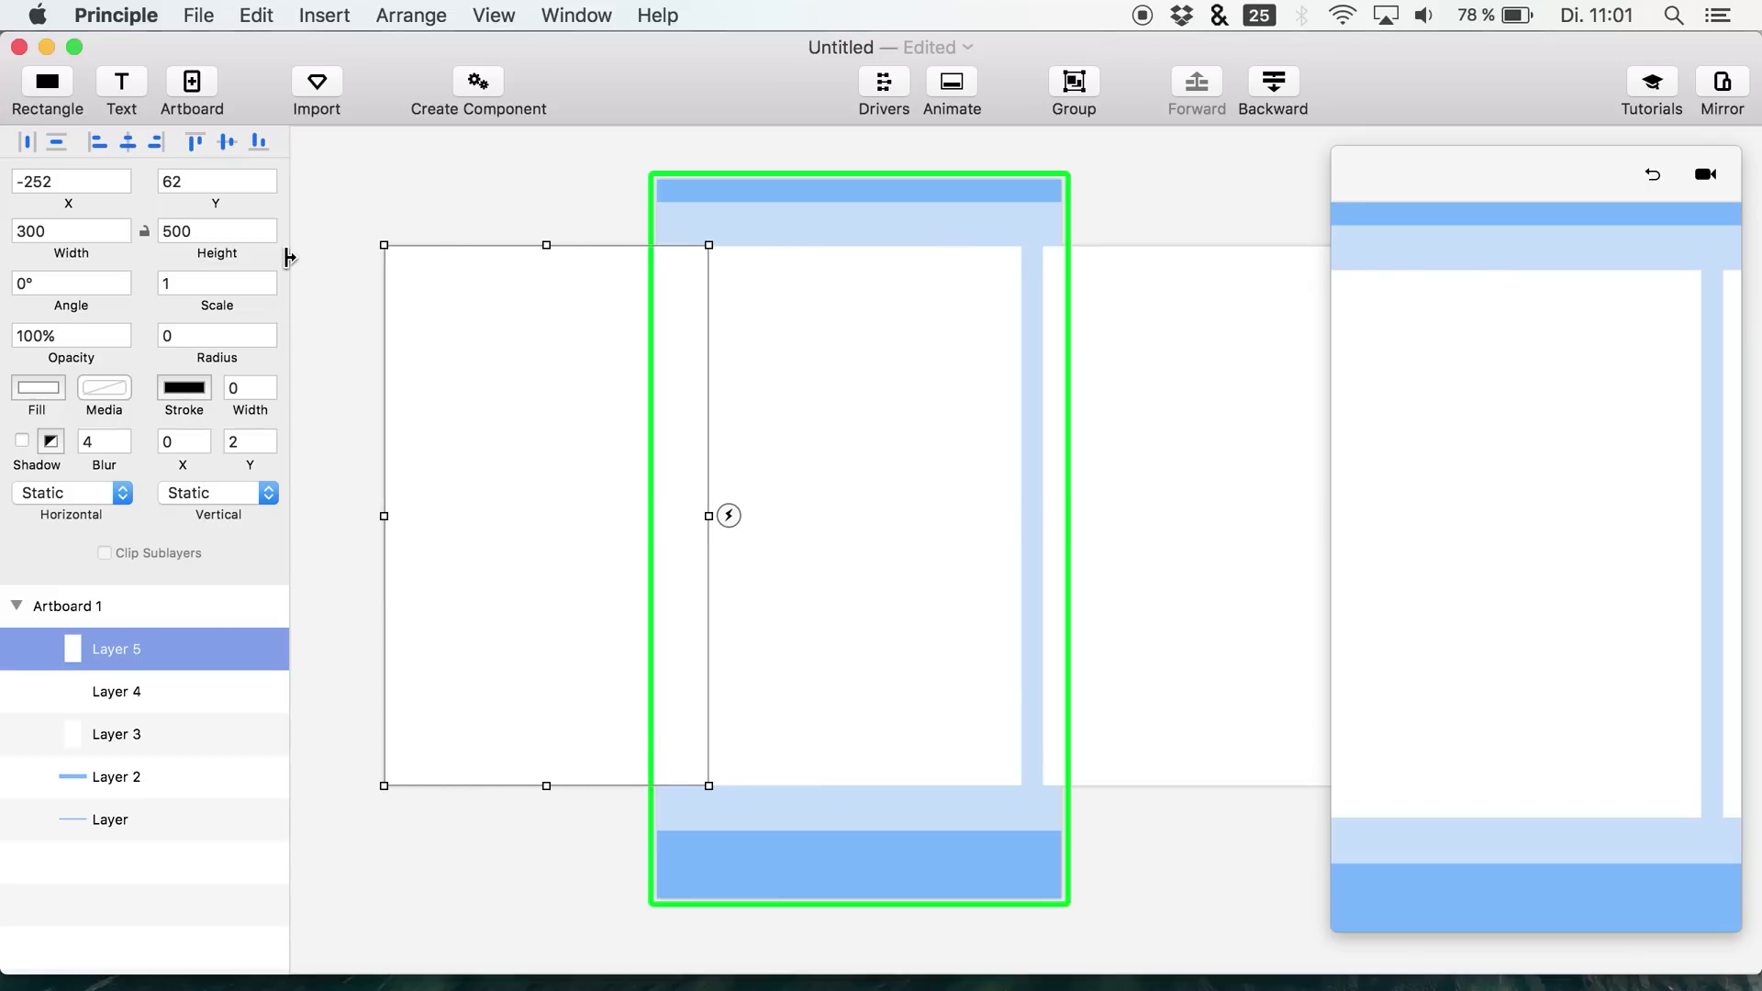
- Group the three white cards, Layer 3, Layer 4 and Layer 5
left_click(130, 733)
scroll(896, 464, "right", 5)
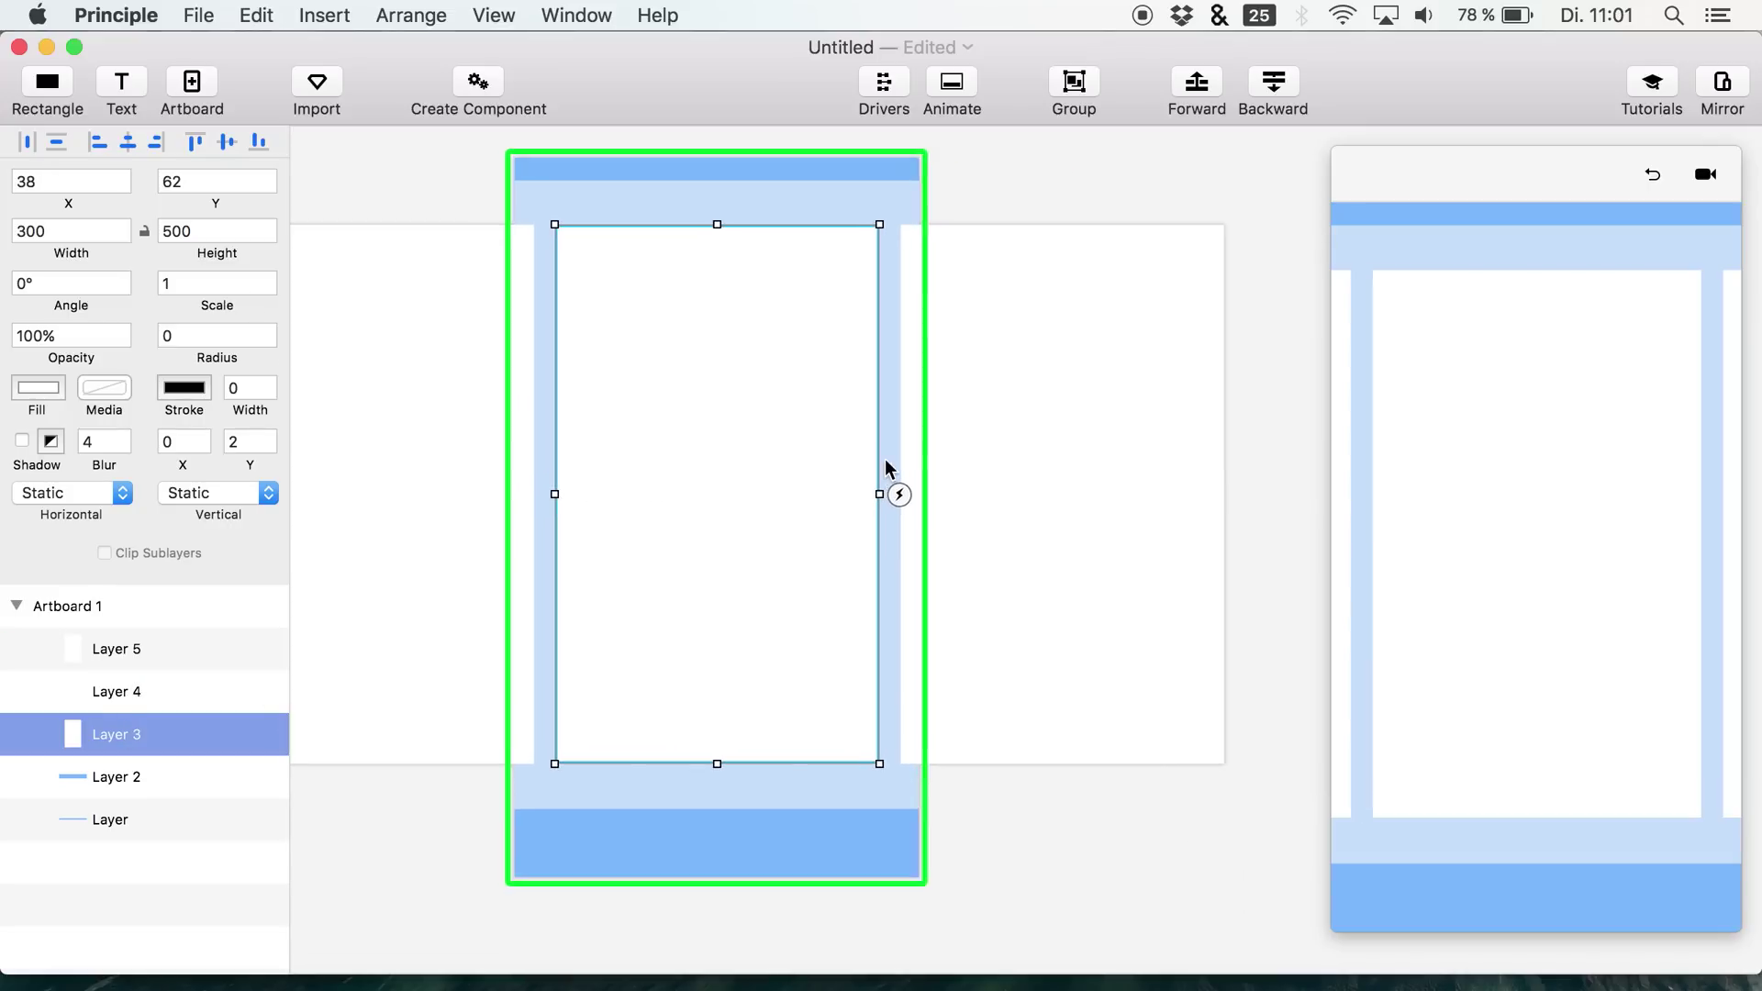
scroll(677, 556, "left", 5)
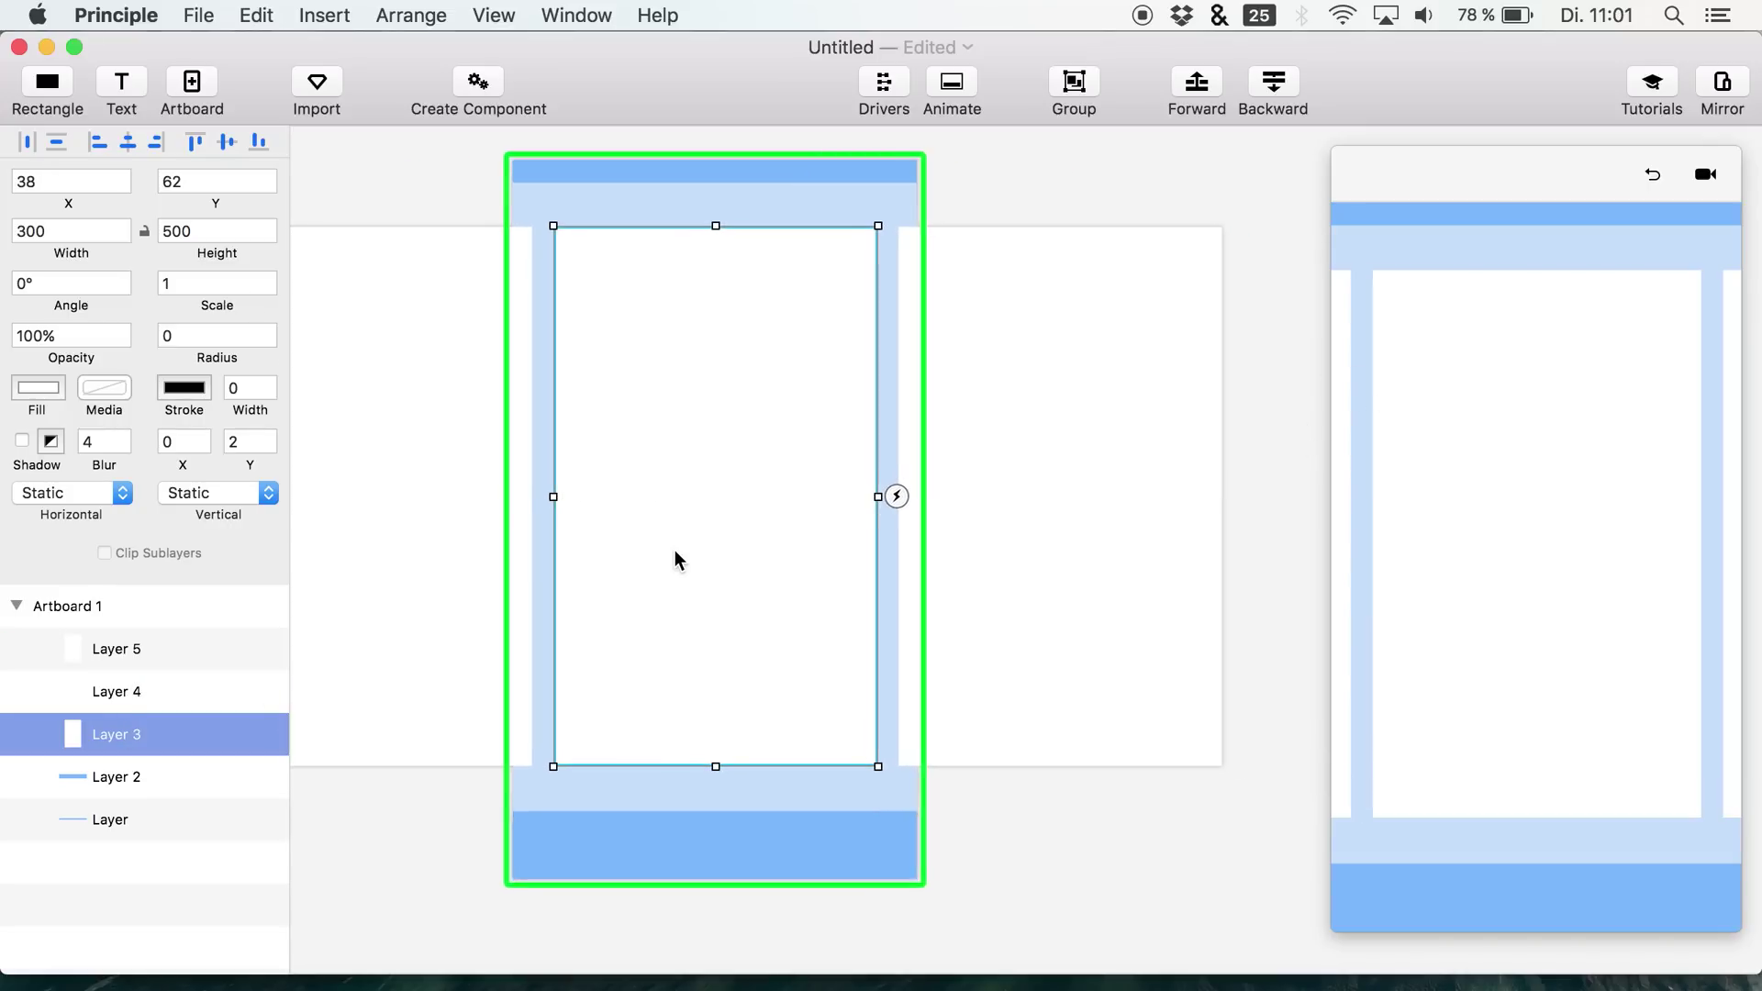
left_click(126, 657, "shift")
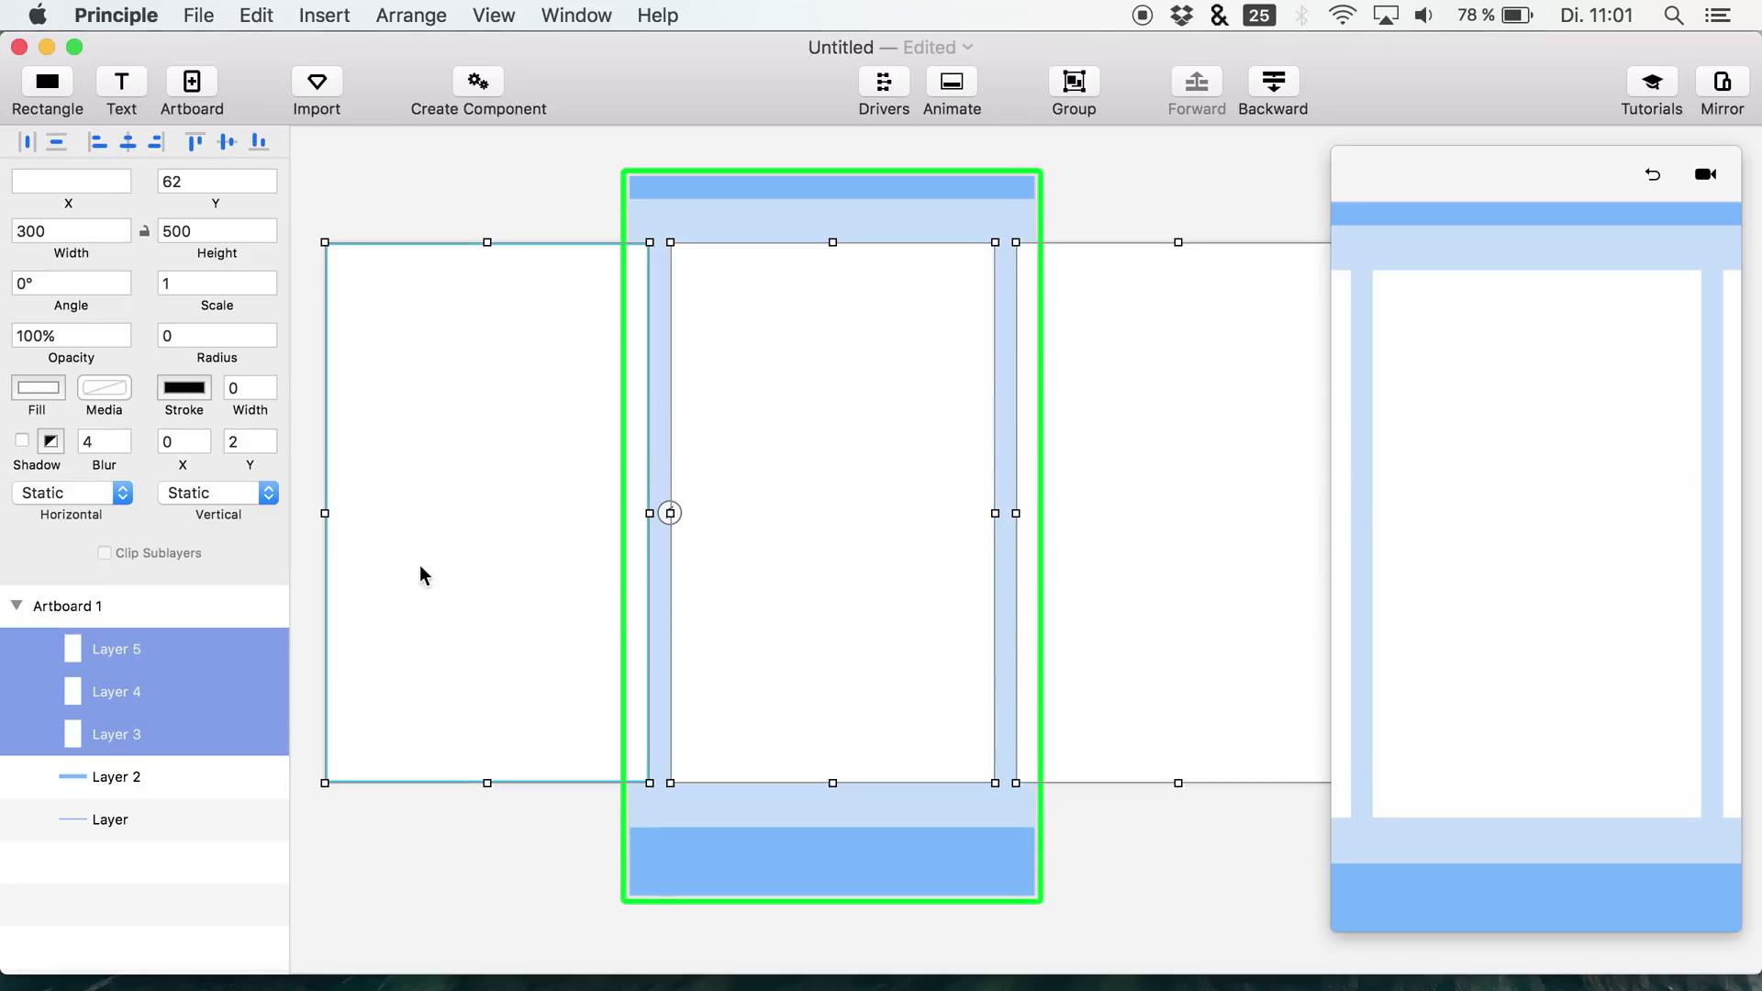
key("super+g")
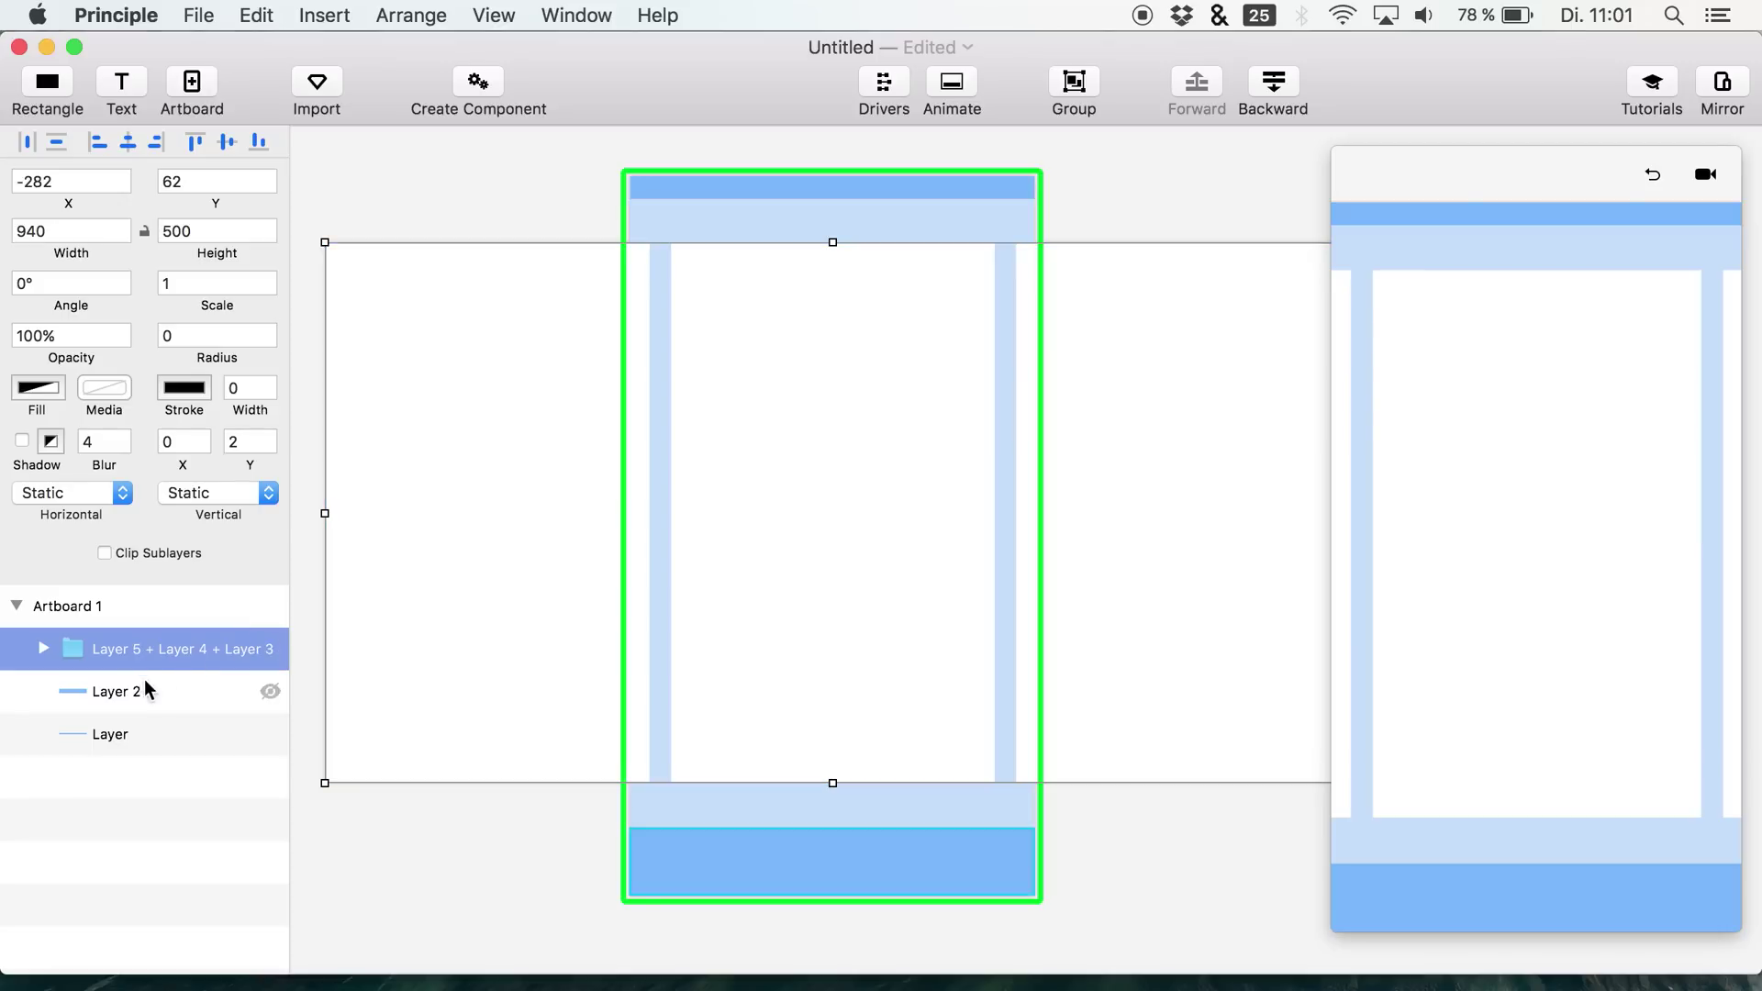
- Shrink the card group's bounds from both sides to the middle card, at X 38 with a width of about 301
left_click_drag(332, 503, 678, 403)
scroll(1266, 374, "right", 4)
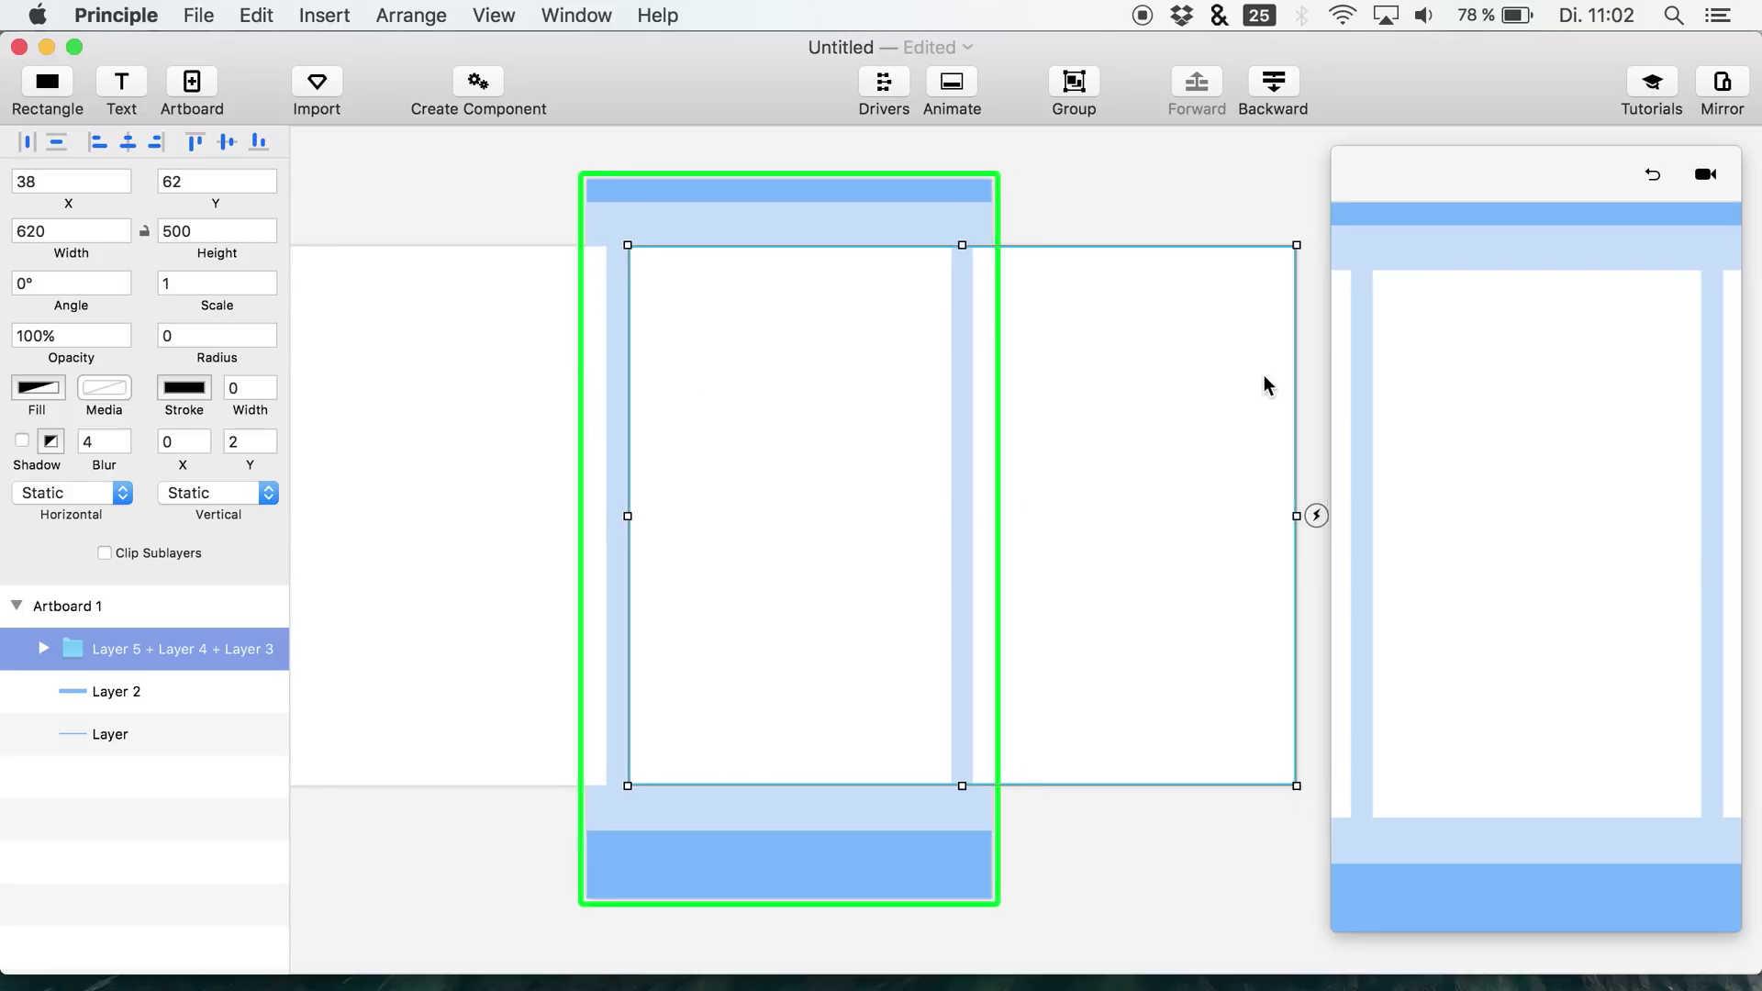
left_click_drag(1239, 497, 894, 484)
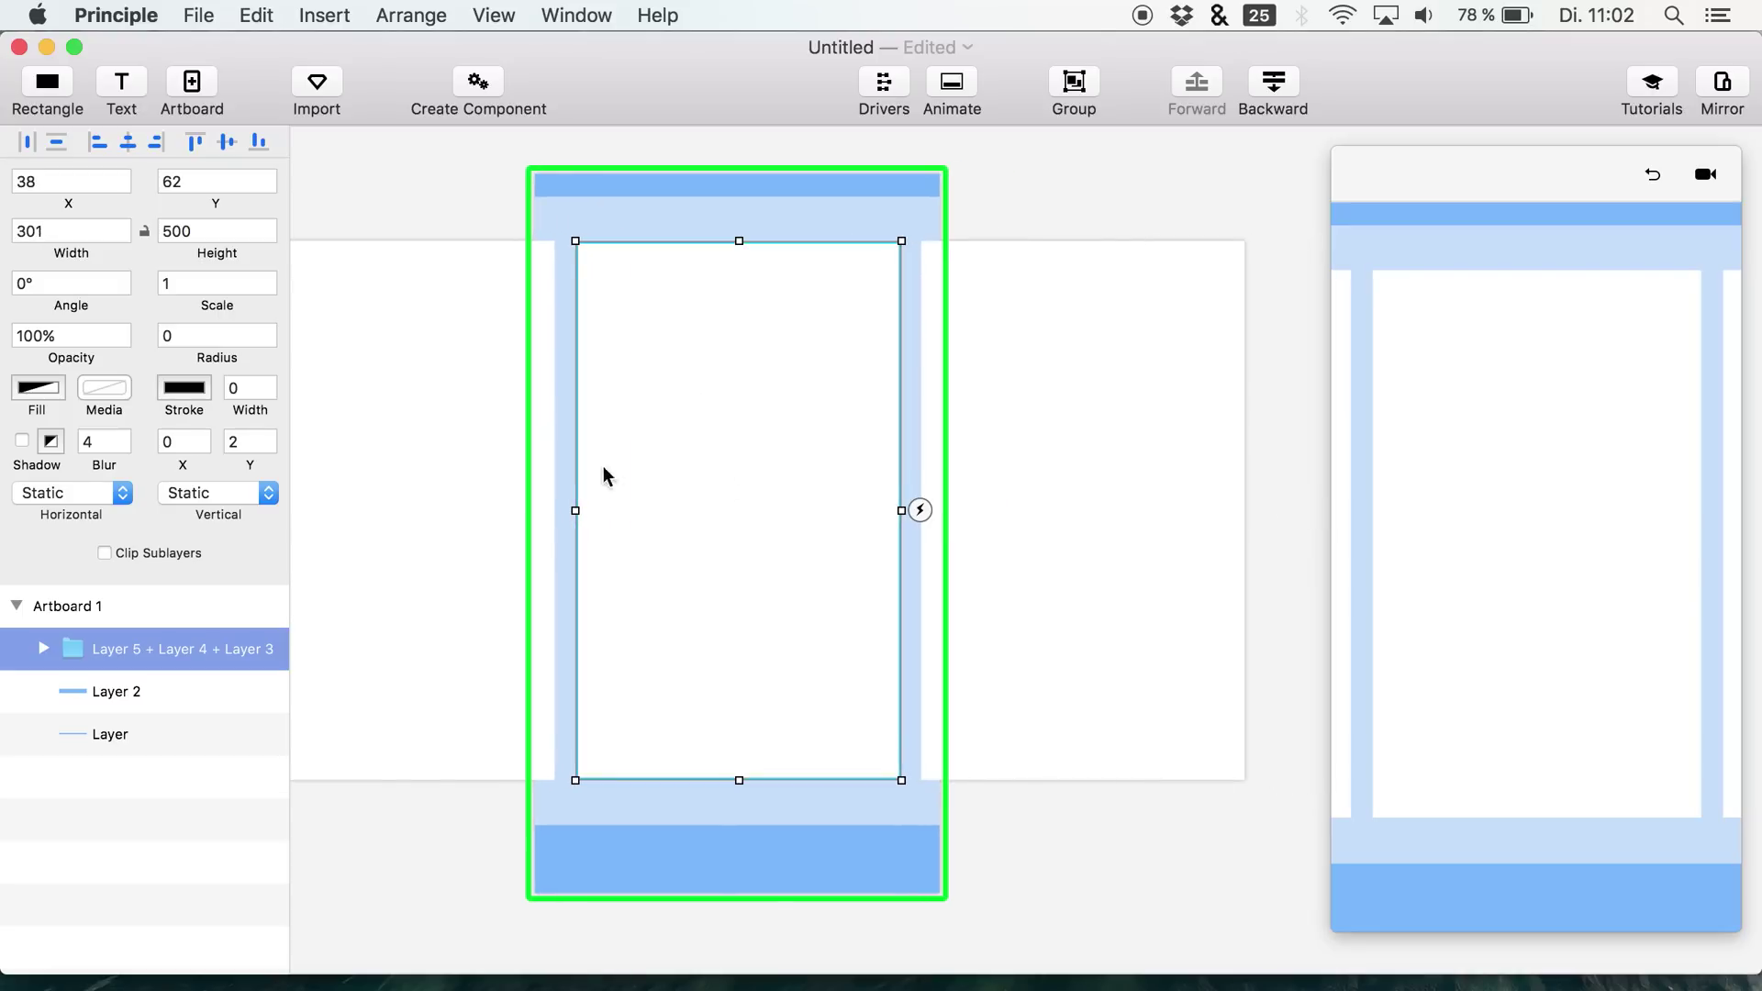
- Set the card group's horizontal behaviour to Page and try it in the preview
left_click(94, 490)
left_click(90, 494)
left_click(66, 496)
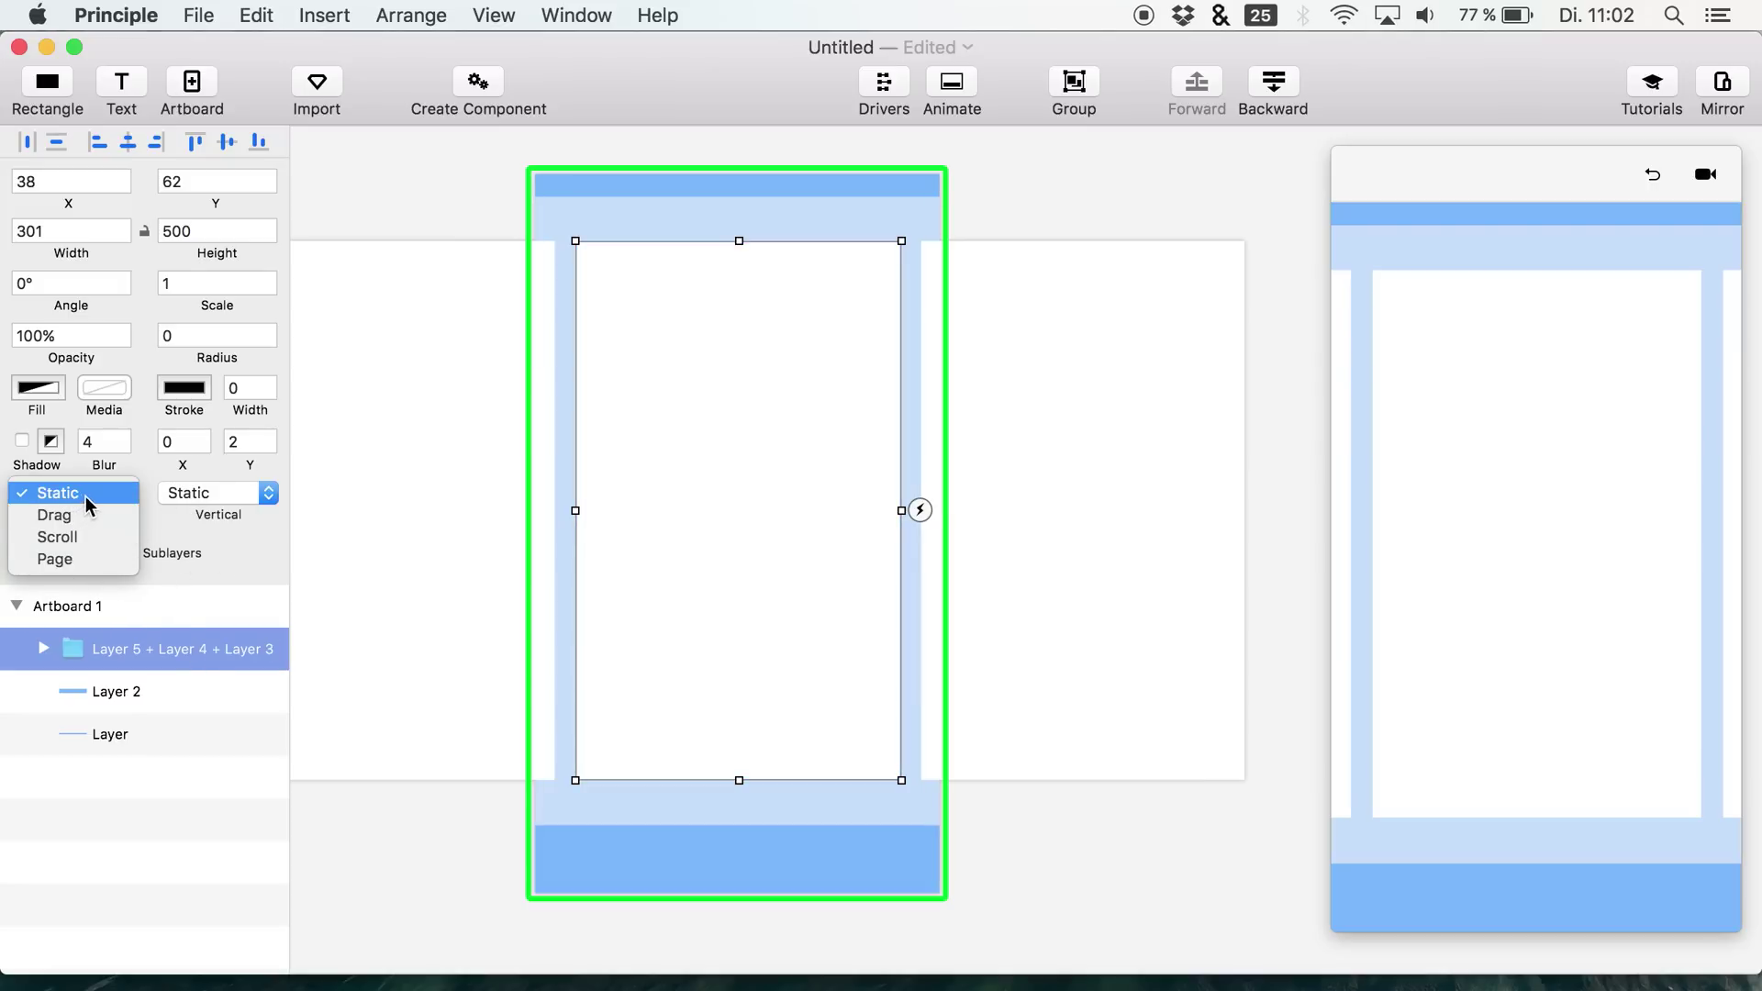
left_click(75, 555)
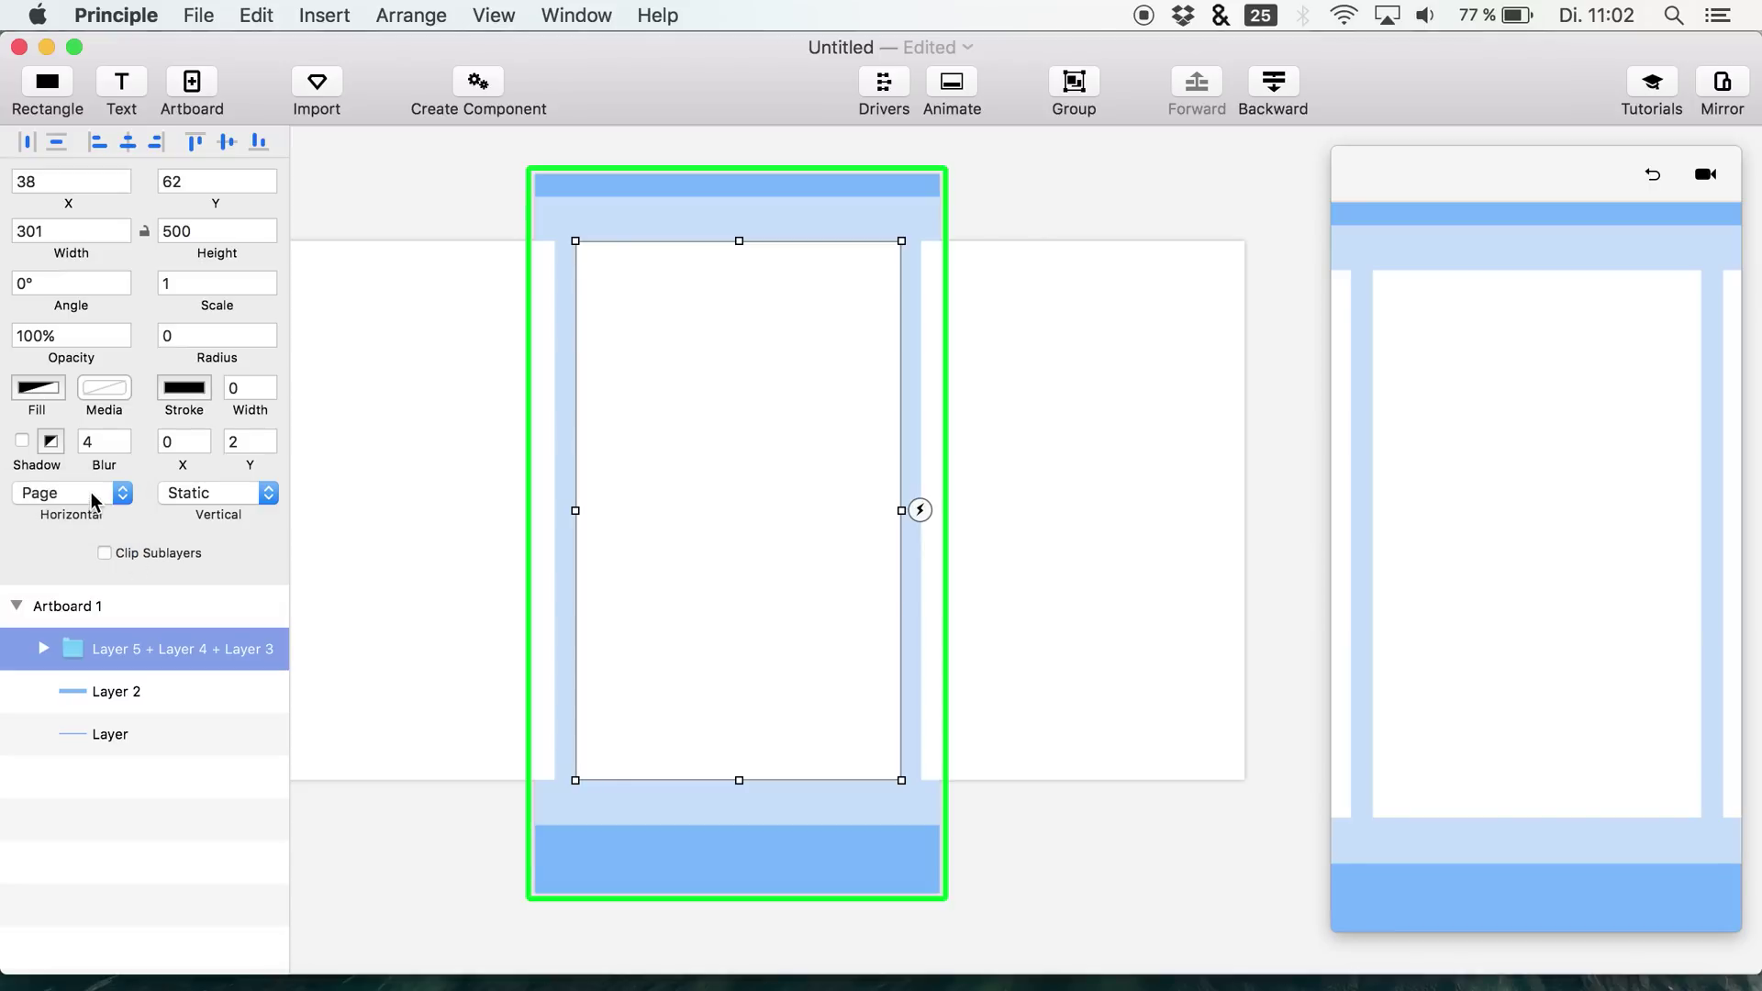
left_click(1543, 453)
mouse_move(1543, 452)
left_mouse_down()
mouse_move(1404, 456)
mouse_move(1609, 459)
mouse_move(1537, 434)
left_mouse_up()
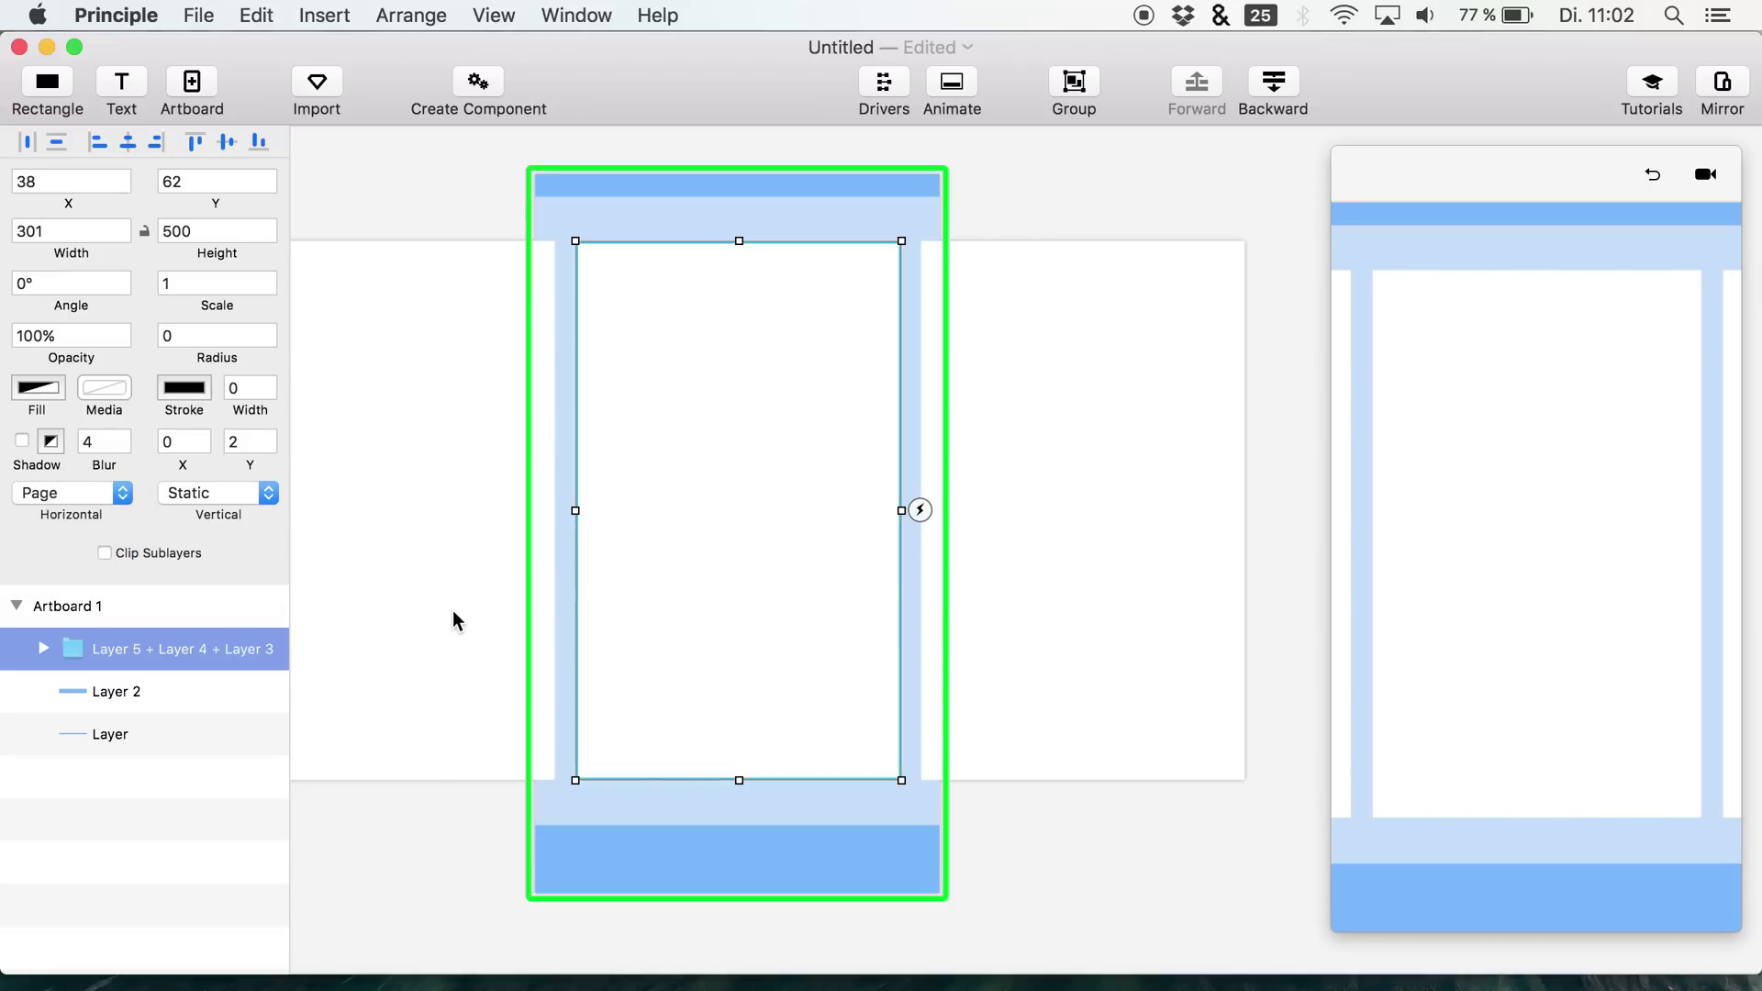
- Set the card group's horizontal behaviour to Scroll and test swiping between the cards in the preview
left_click(69, 492)
left_click(55, 468)
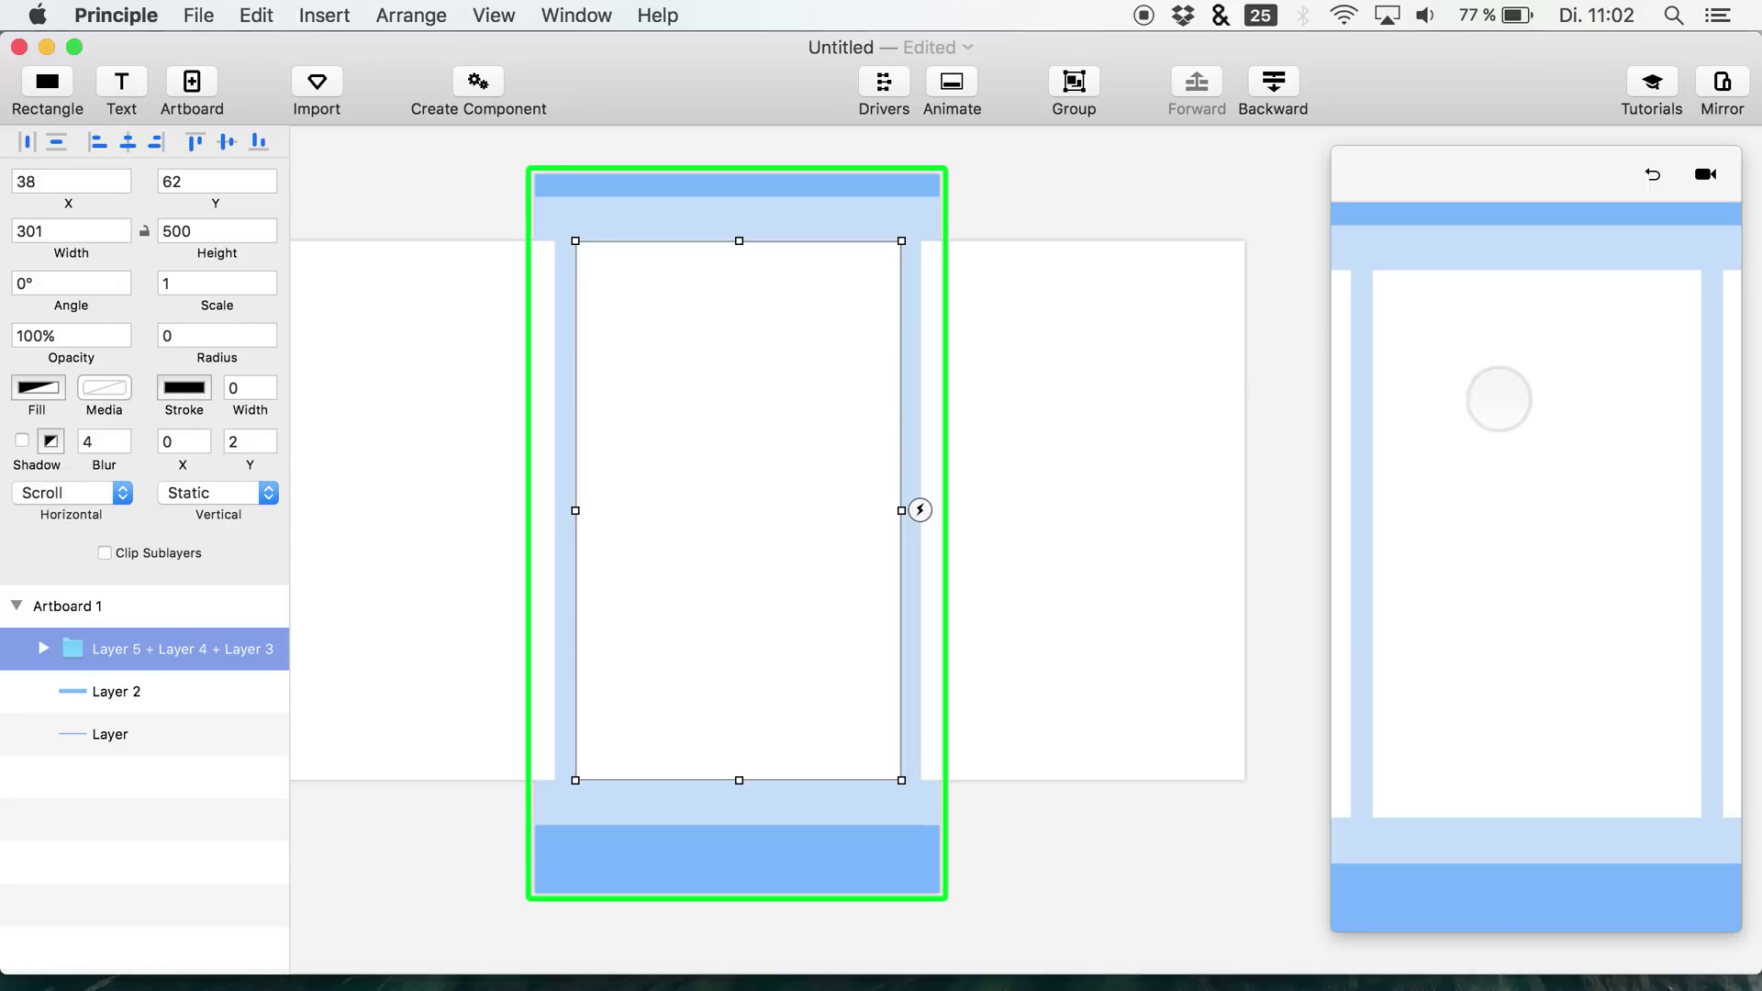
left_click_drag(1498, 400, 1435, 432)
left_click_drag(1646, 450, 1343, 473)
left_click_drag(1474, 433, 1723, 421)
left_click_drag(1550, 456, 1356, 486)
left_click_drag(1357, 486, 1345, 523)
- Duplicate Layer 3, Layer 4 and Layer 5 inside the card group and place the three copies in line after the originals
scroll(998, 575, "down", 5)
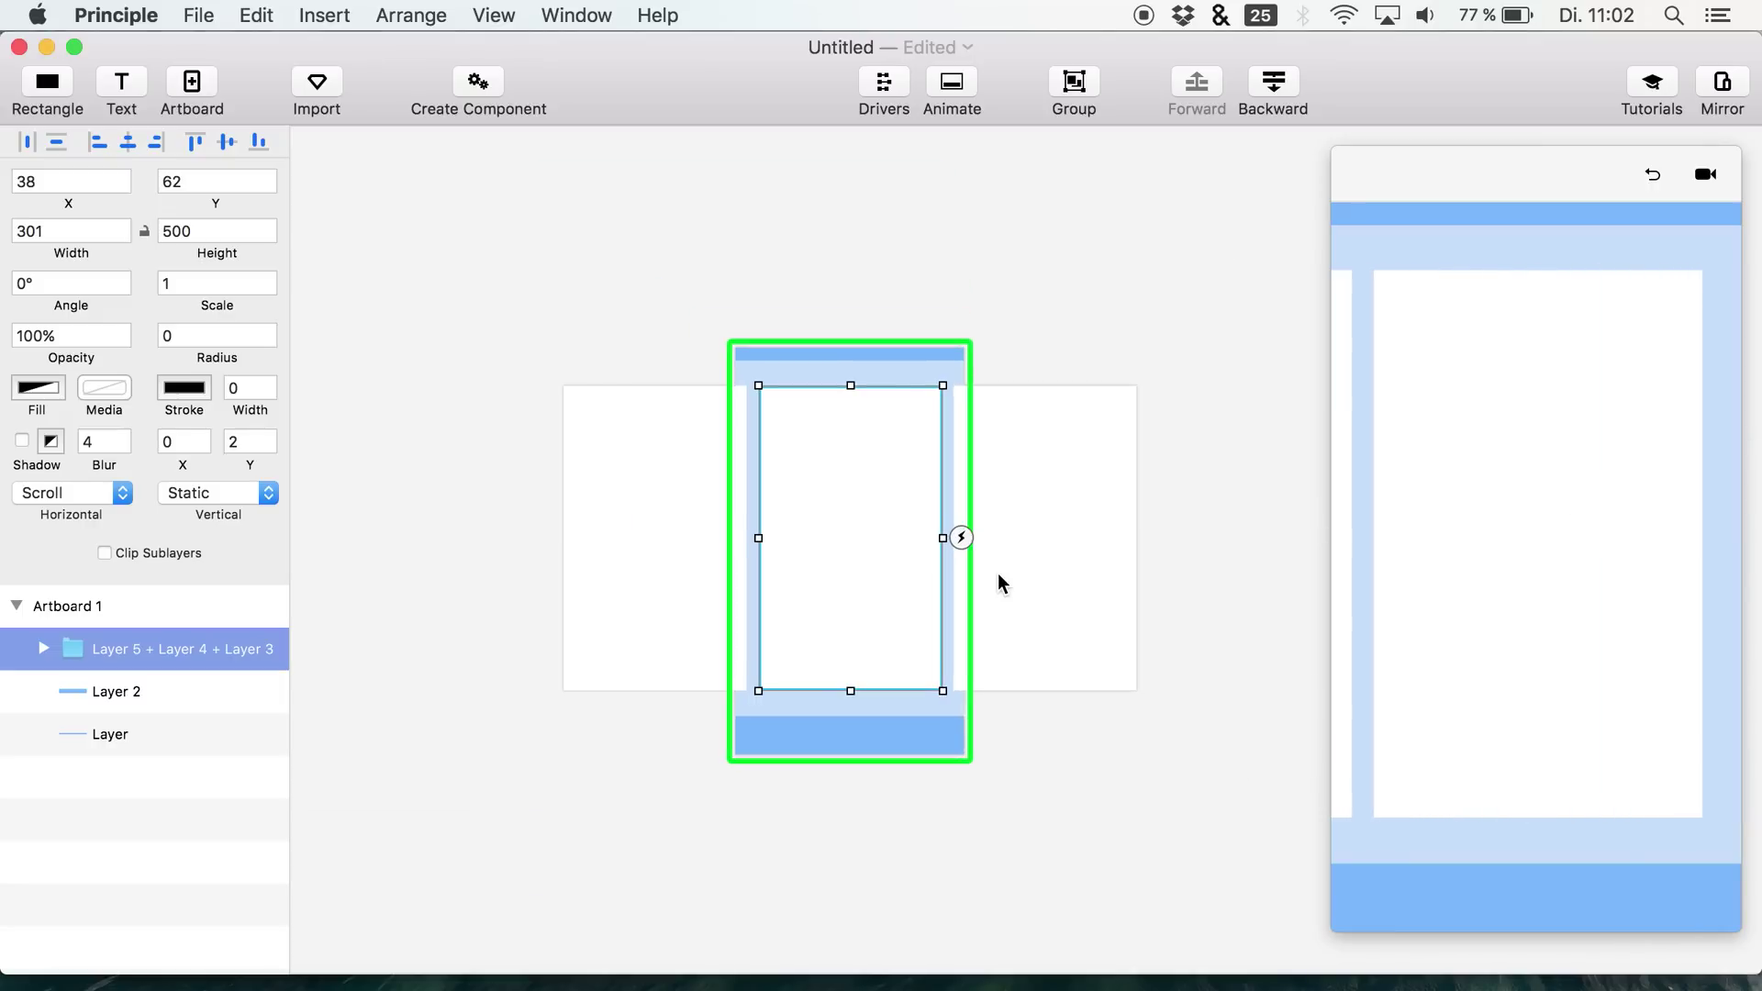
scroll(999, 573, "right", 2)
left_click(43, 649)
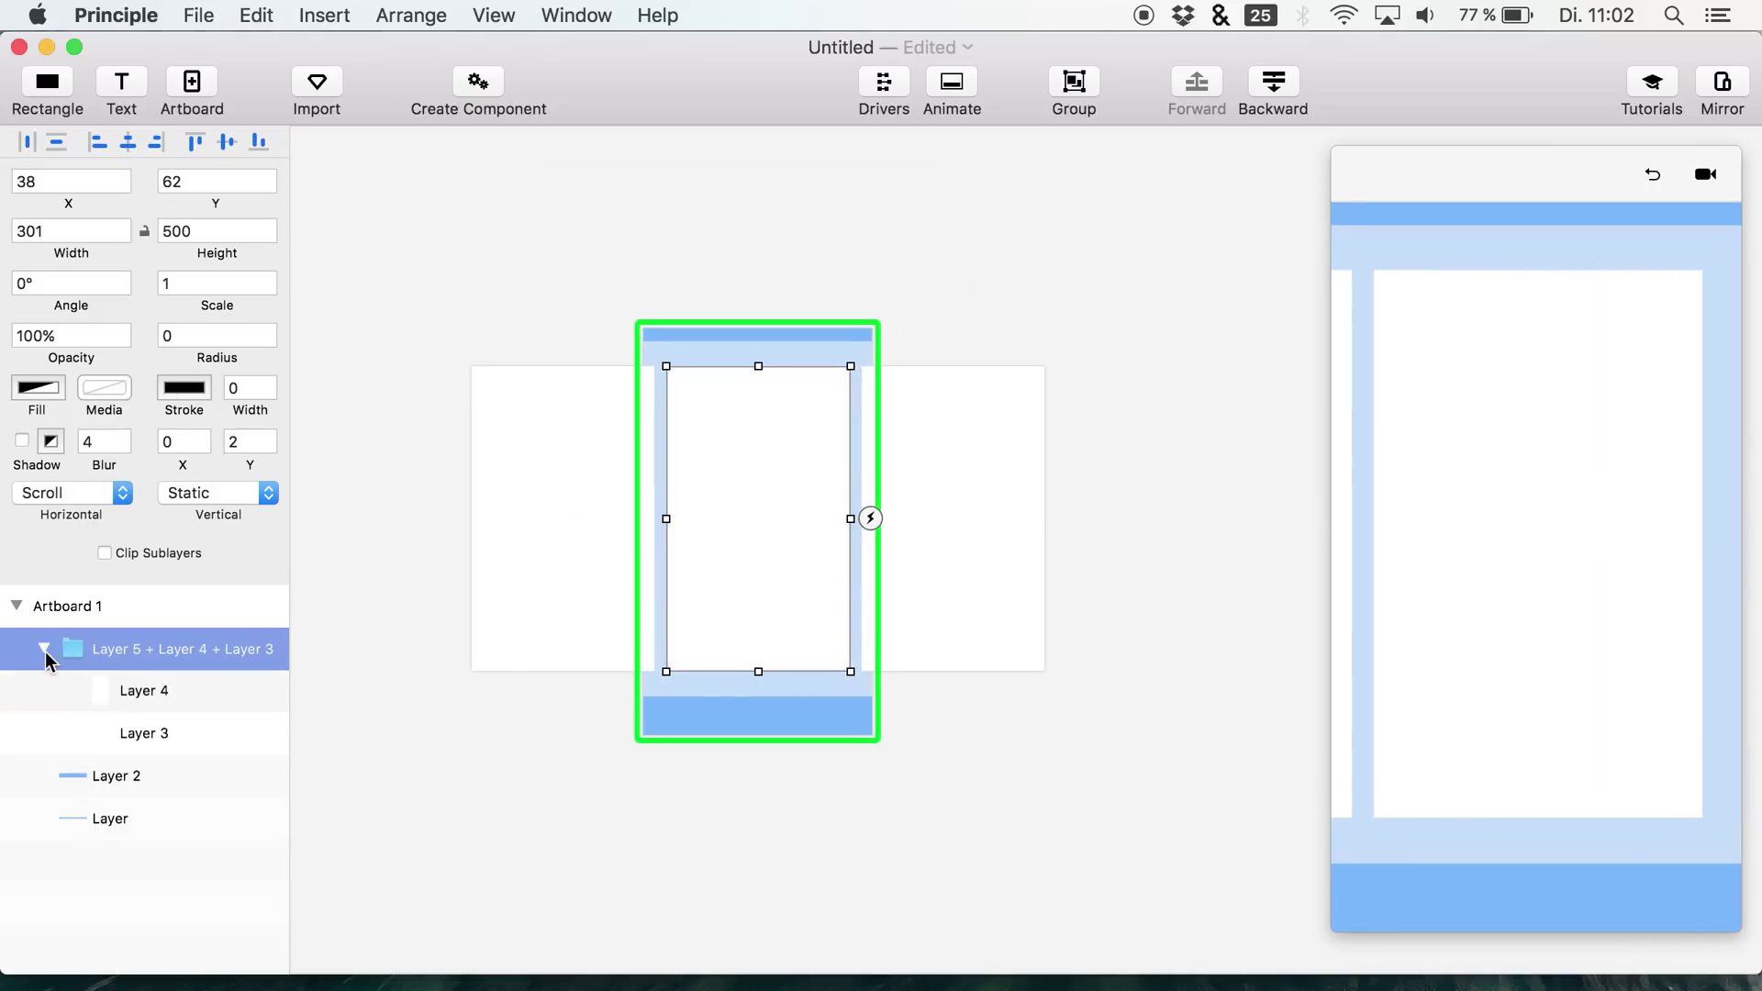
left_click(119, 688)
left_click(125, 746, "shift")
left_click(131, 778, "shift")
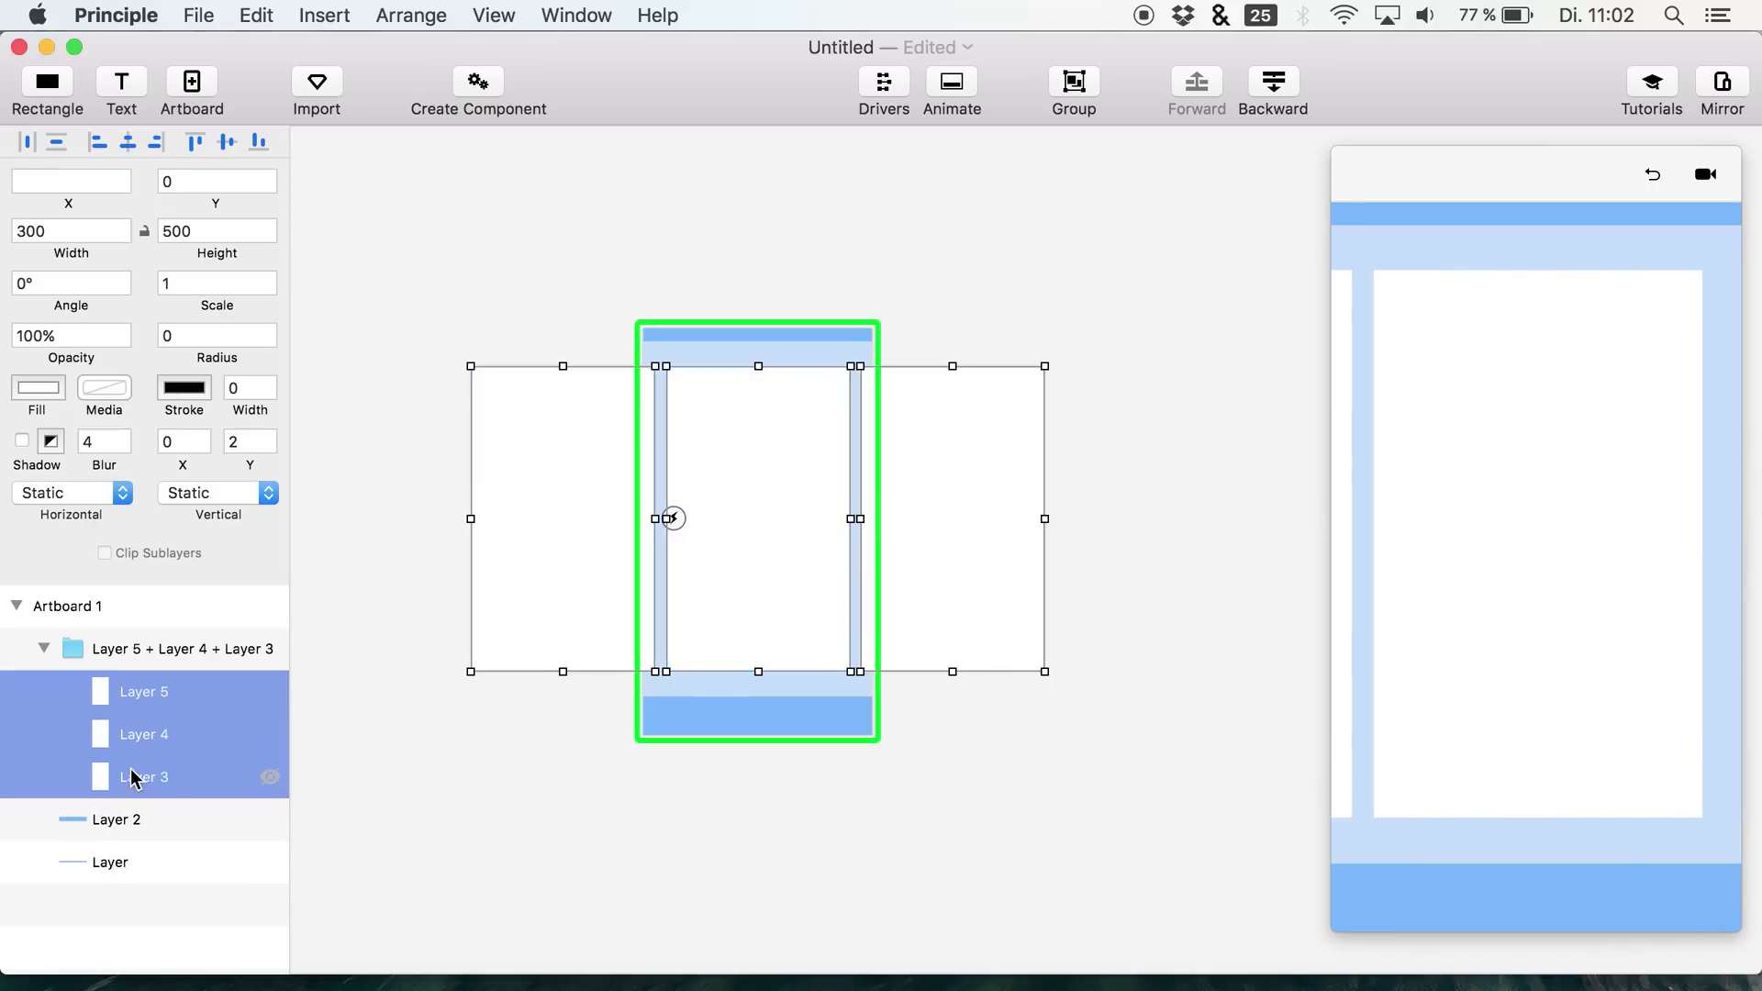
key("super+d")
left_click_drag(573, 483, 1159, 461)
scroll(1159, 461, "right", 6)
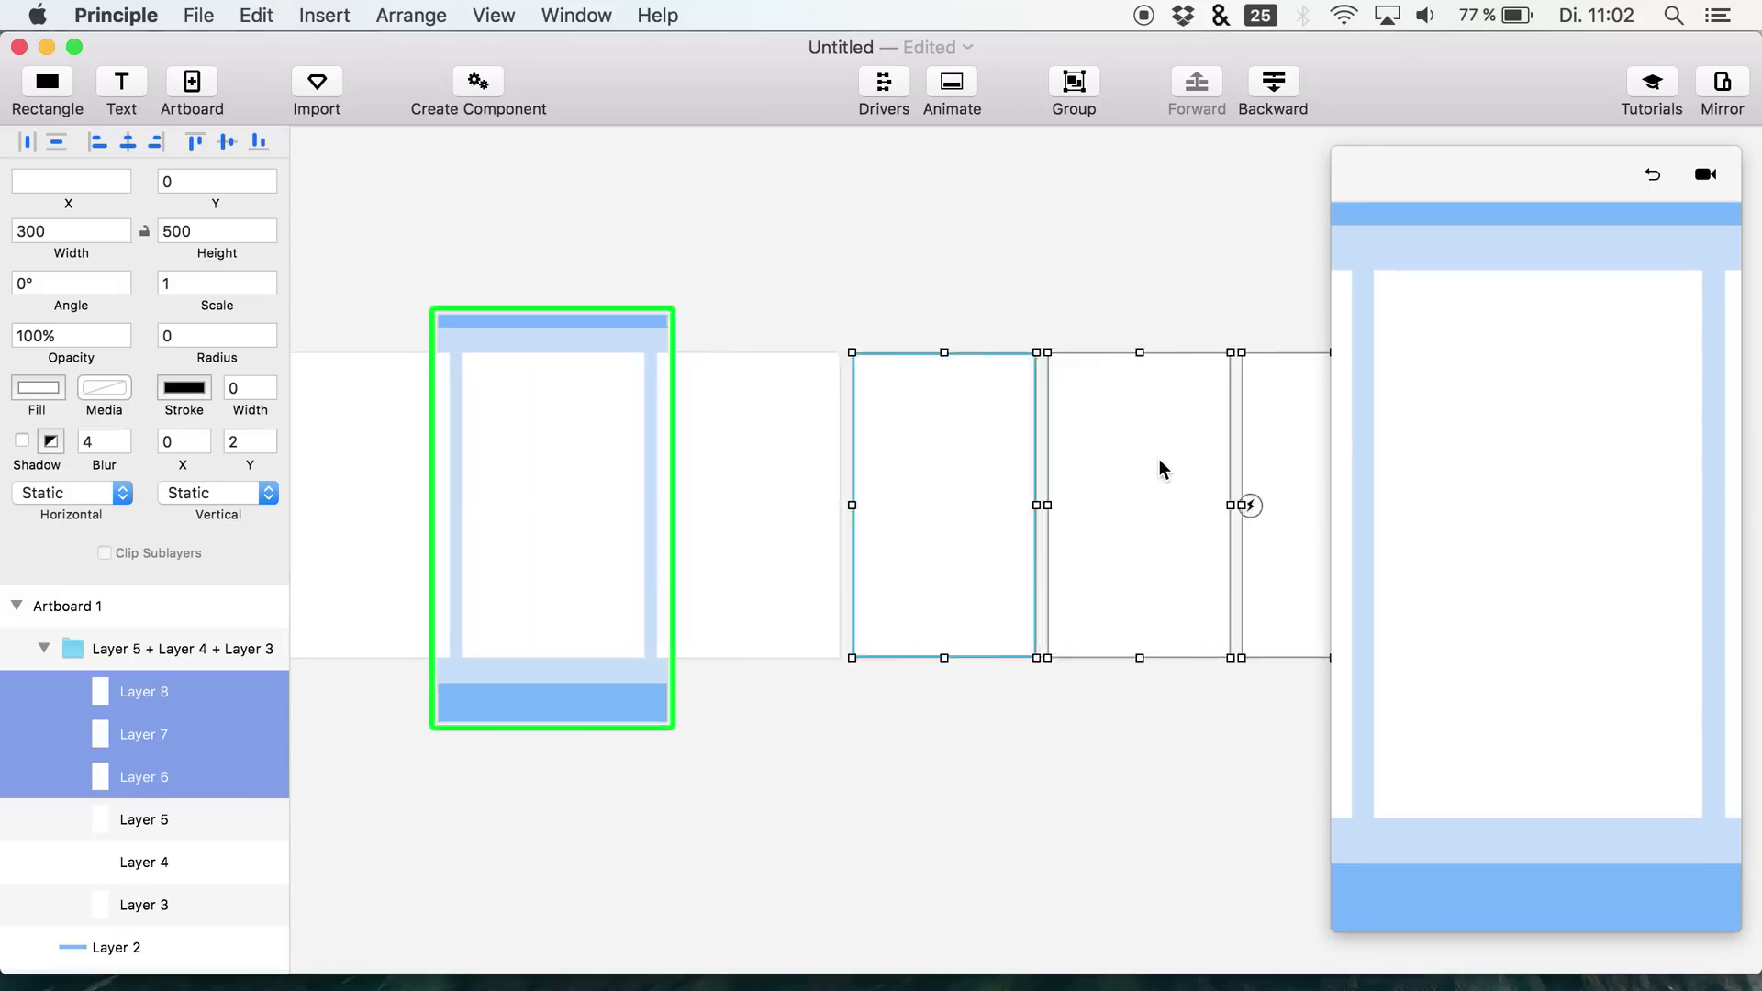
- Test swiping back and forth through the extended row of cards in the preview
scroll(1504, 381, "left", 5)
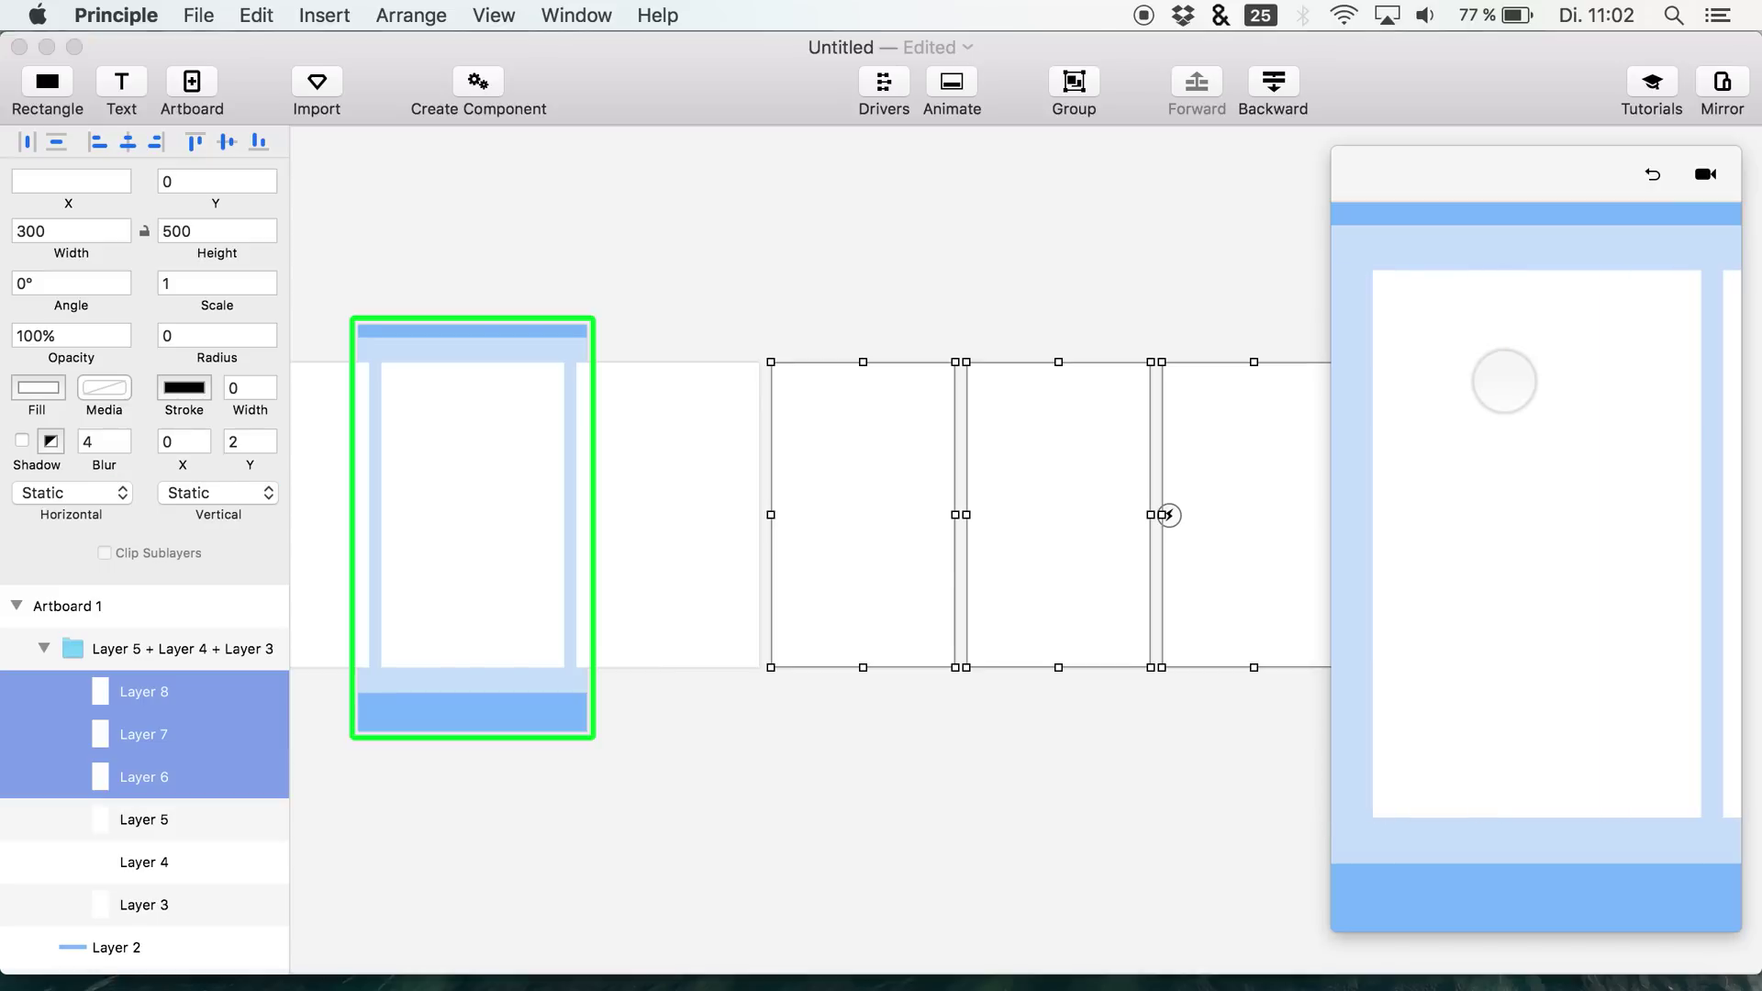
scroll(1592, 440, "right", 5)
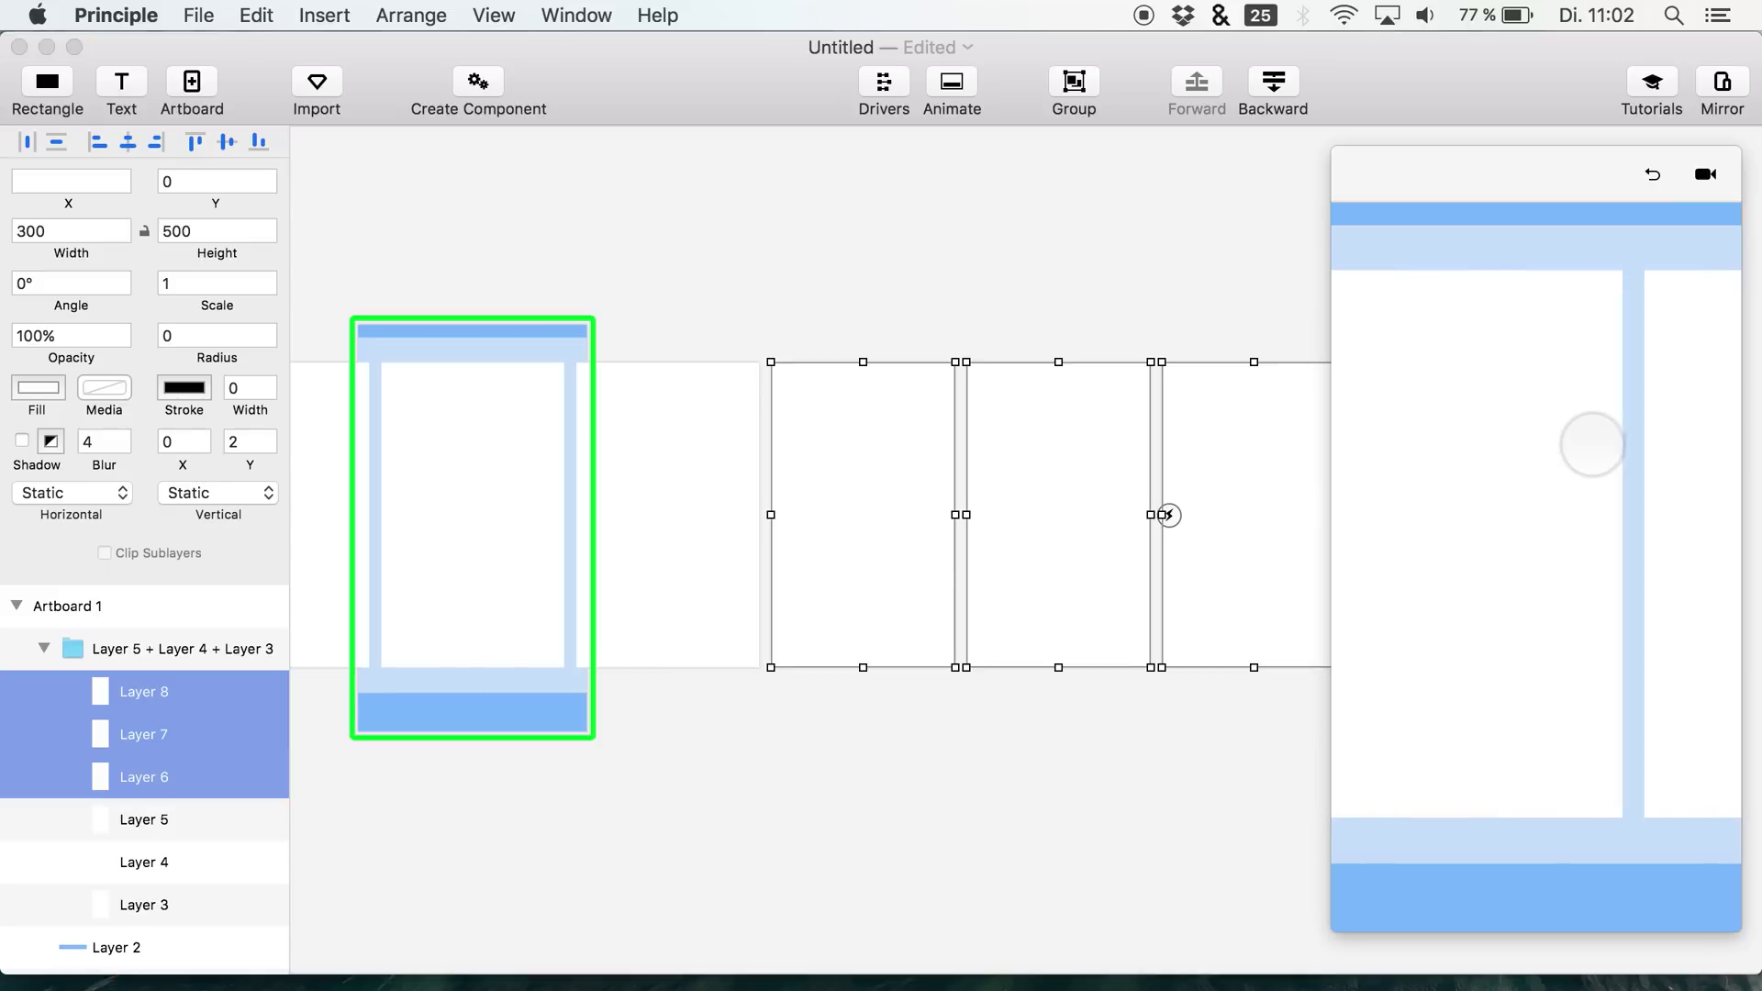
scroll(1592, 445, "left", 5)
scroll(1592, 445, "right", 2)
scroll(1592, 444, "right", 5)
scroll(1592, 444, "left", 3)
scroll(1592, 444, "right", 3)
scroll(1592, 444, "left", 4)
scroll(1592, 444, "right", 5)
scroll(1592, 444, "left", 2)
scroll(1592, 444, "right", 2)
scroll(1592, 444, "left", 4)
scroll(1592, 444, "right", 3)
- Set the horizontal behaviour of the three duplicated cards to Scroll and try it in the preview
left_click(64, 516)
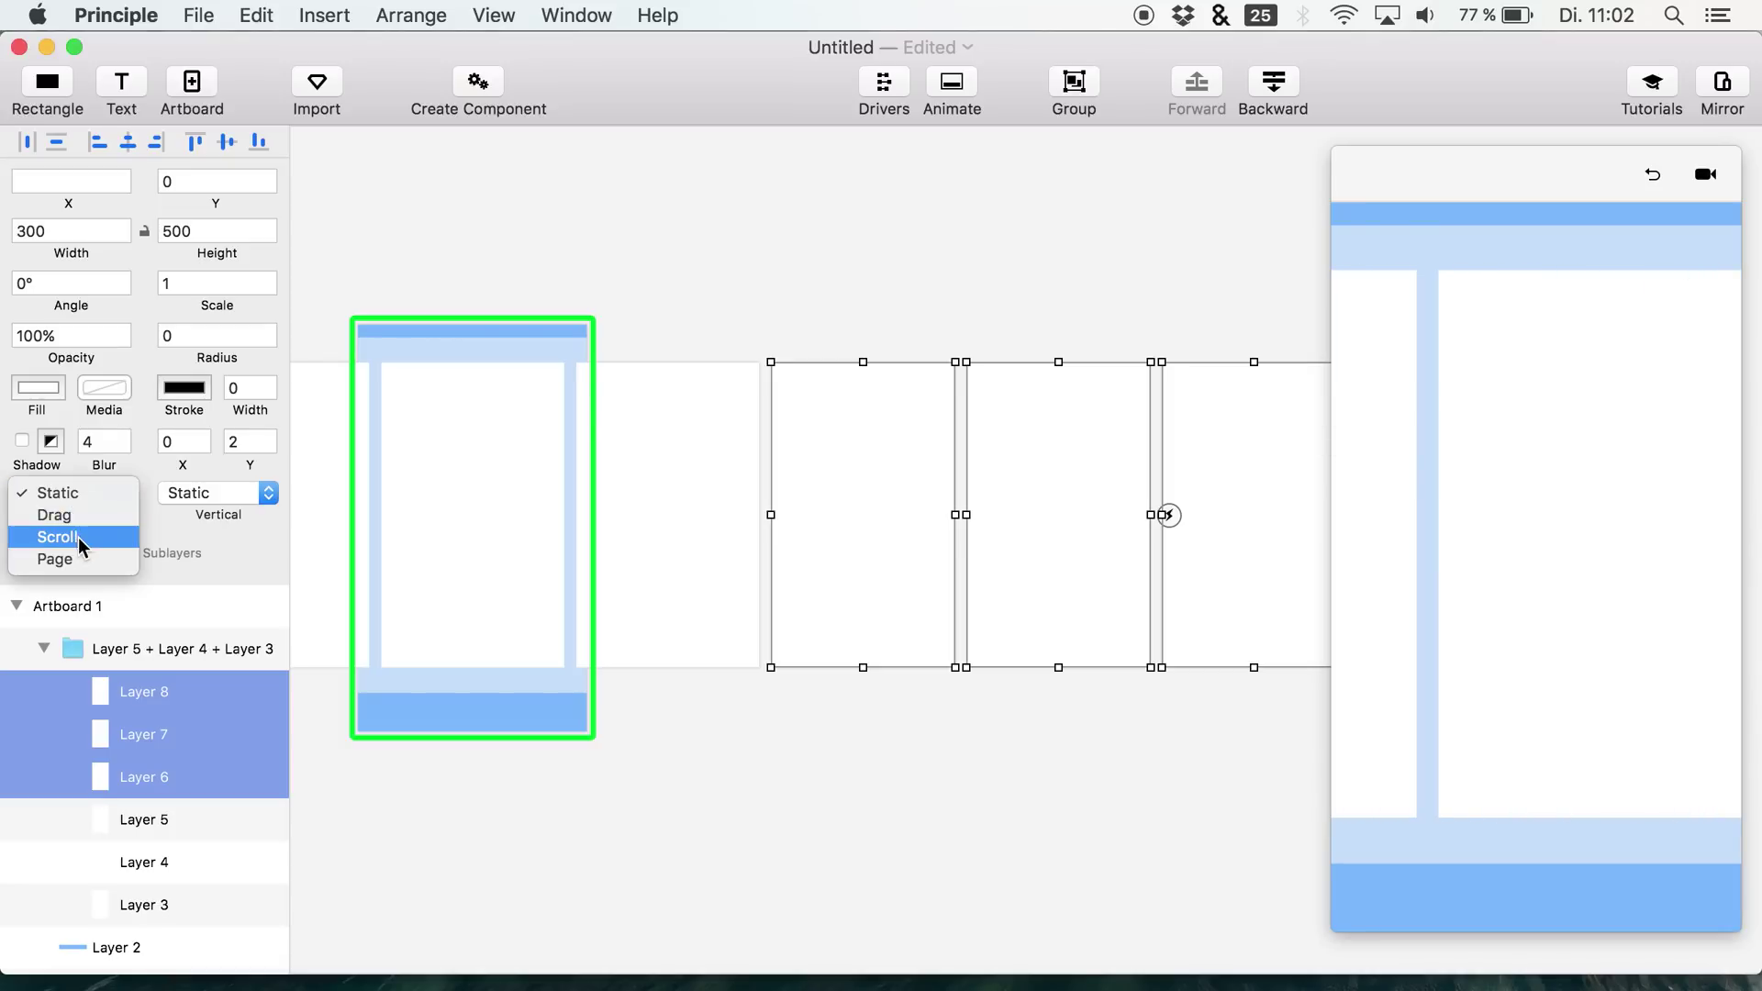
left_click(68, 550)
left_click_drag(1734, 296, 1592, 393)
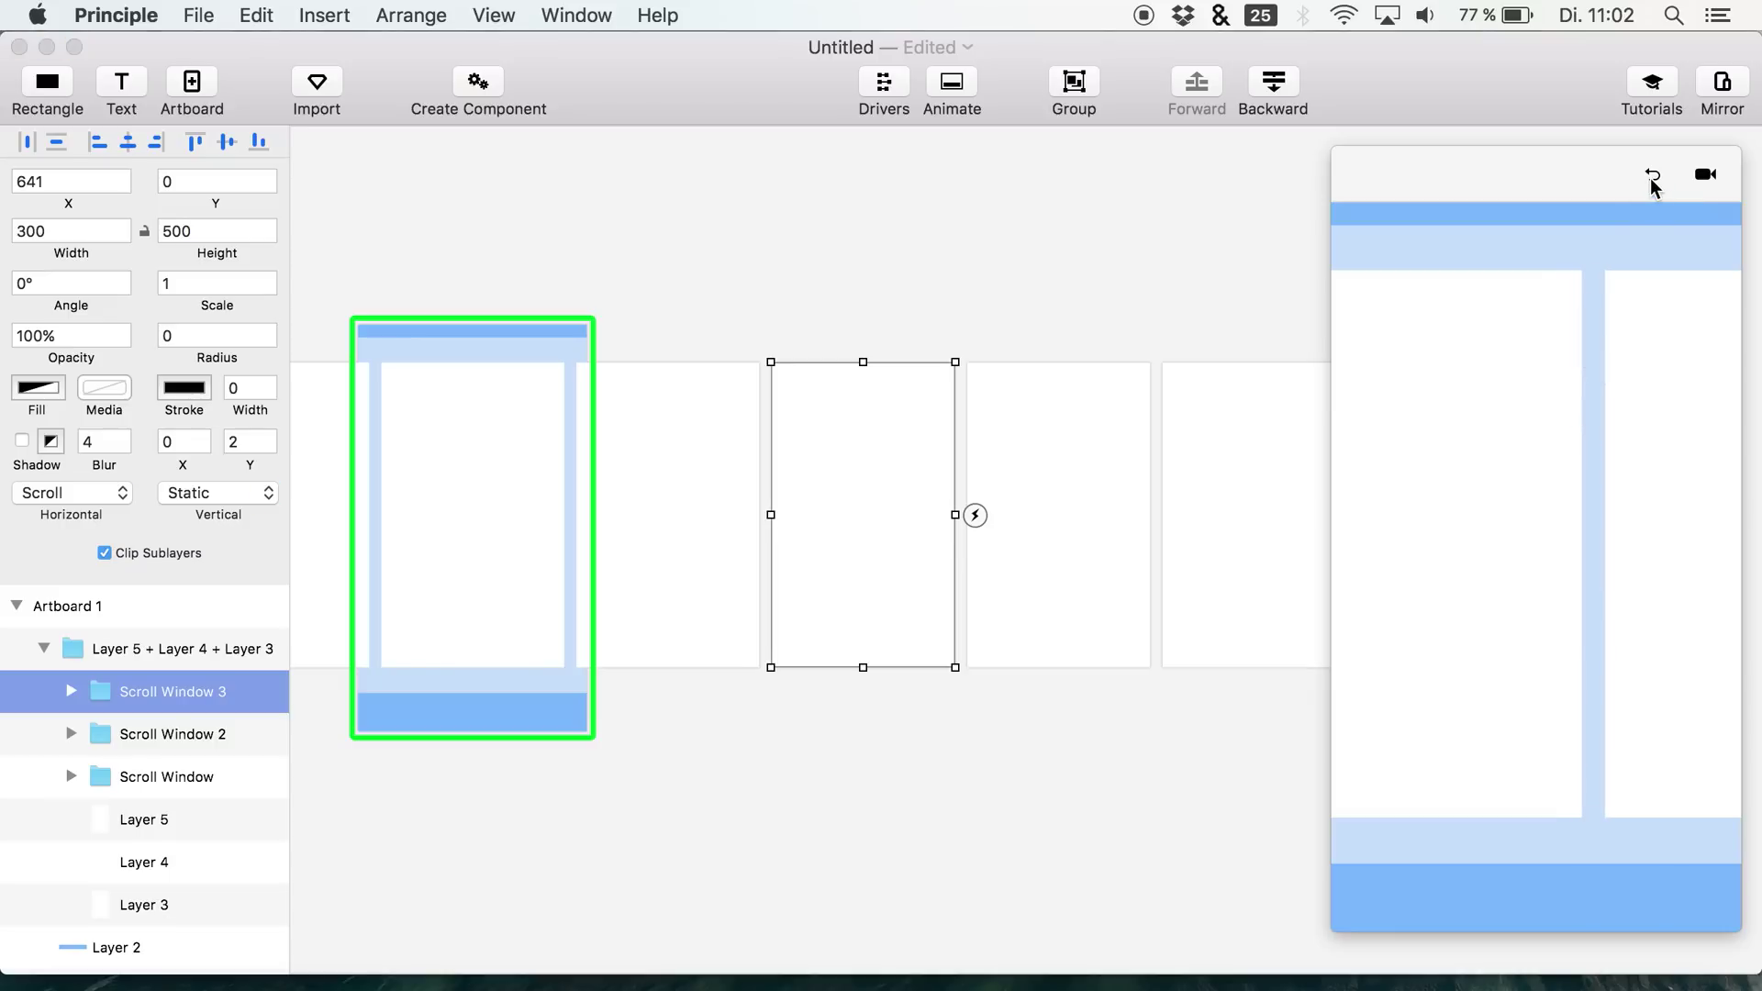
- Set the horizontal behaviour of the Layer 5 + Layer 4 + Layer 3 group to Page and test swiping in the preview
left_click(106, 643)
left_click(129, 725)
left_click(138, 692)
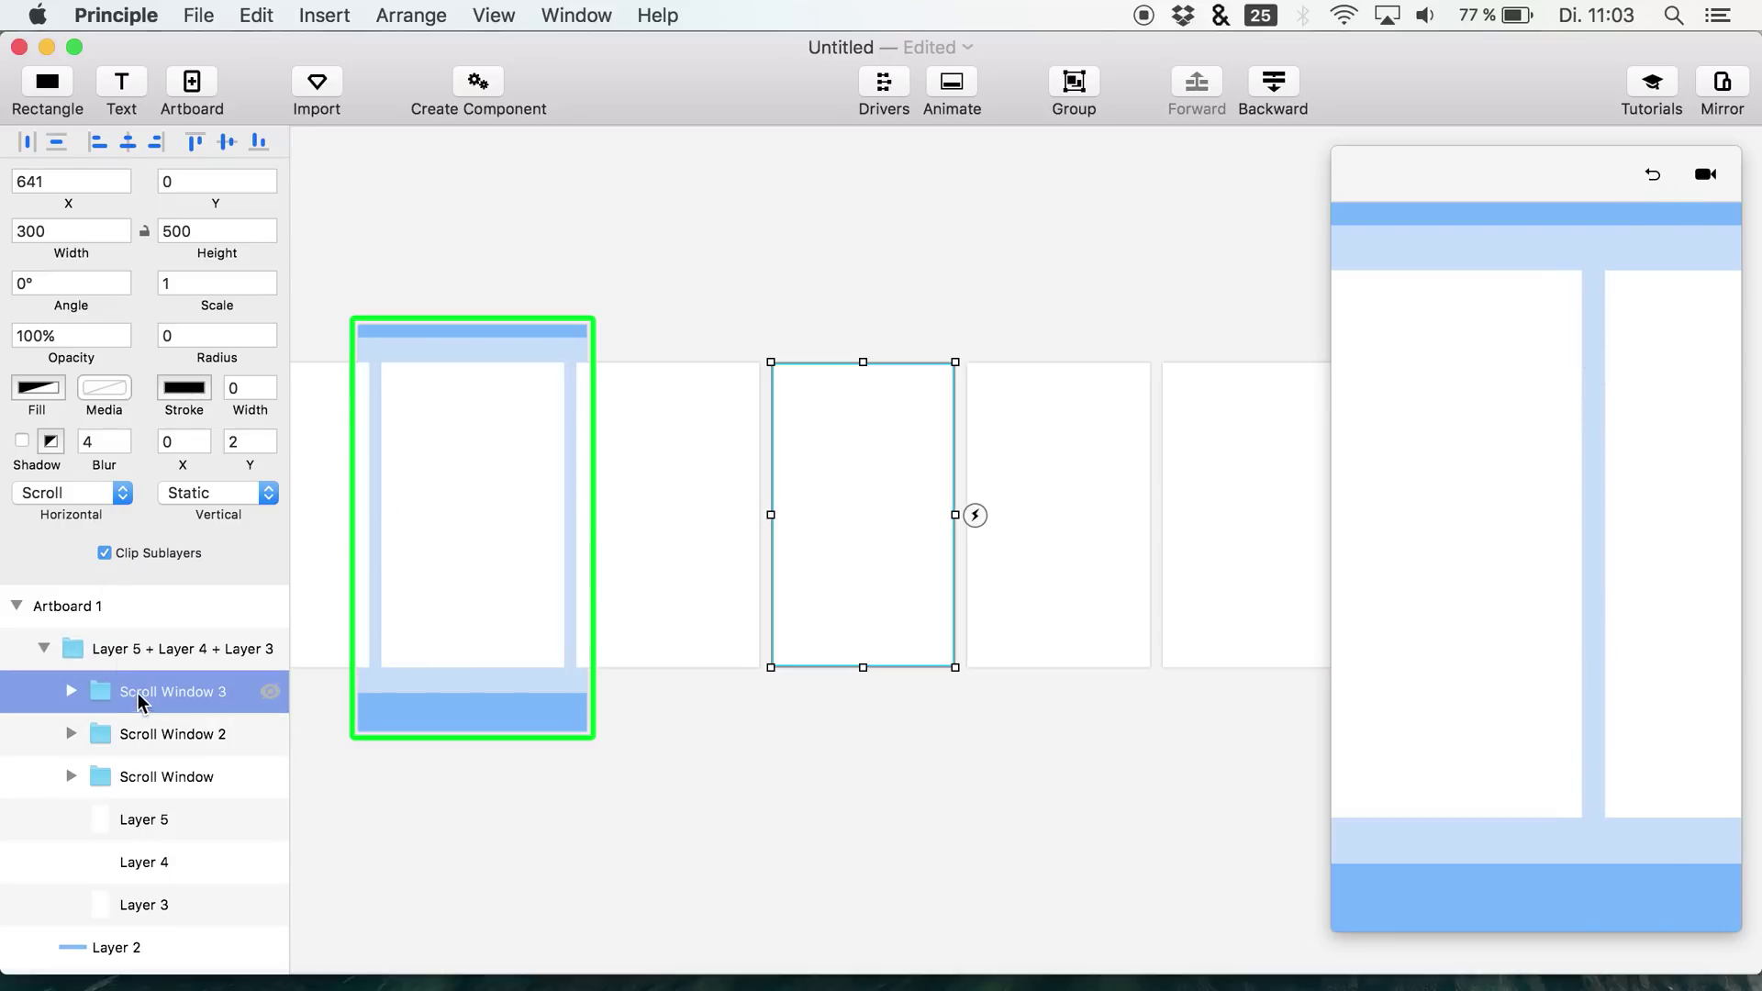
left_click(92, 663)
left_click(63, 508)
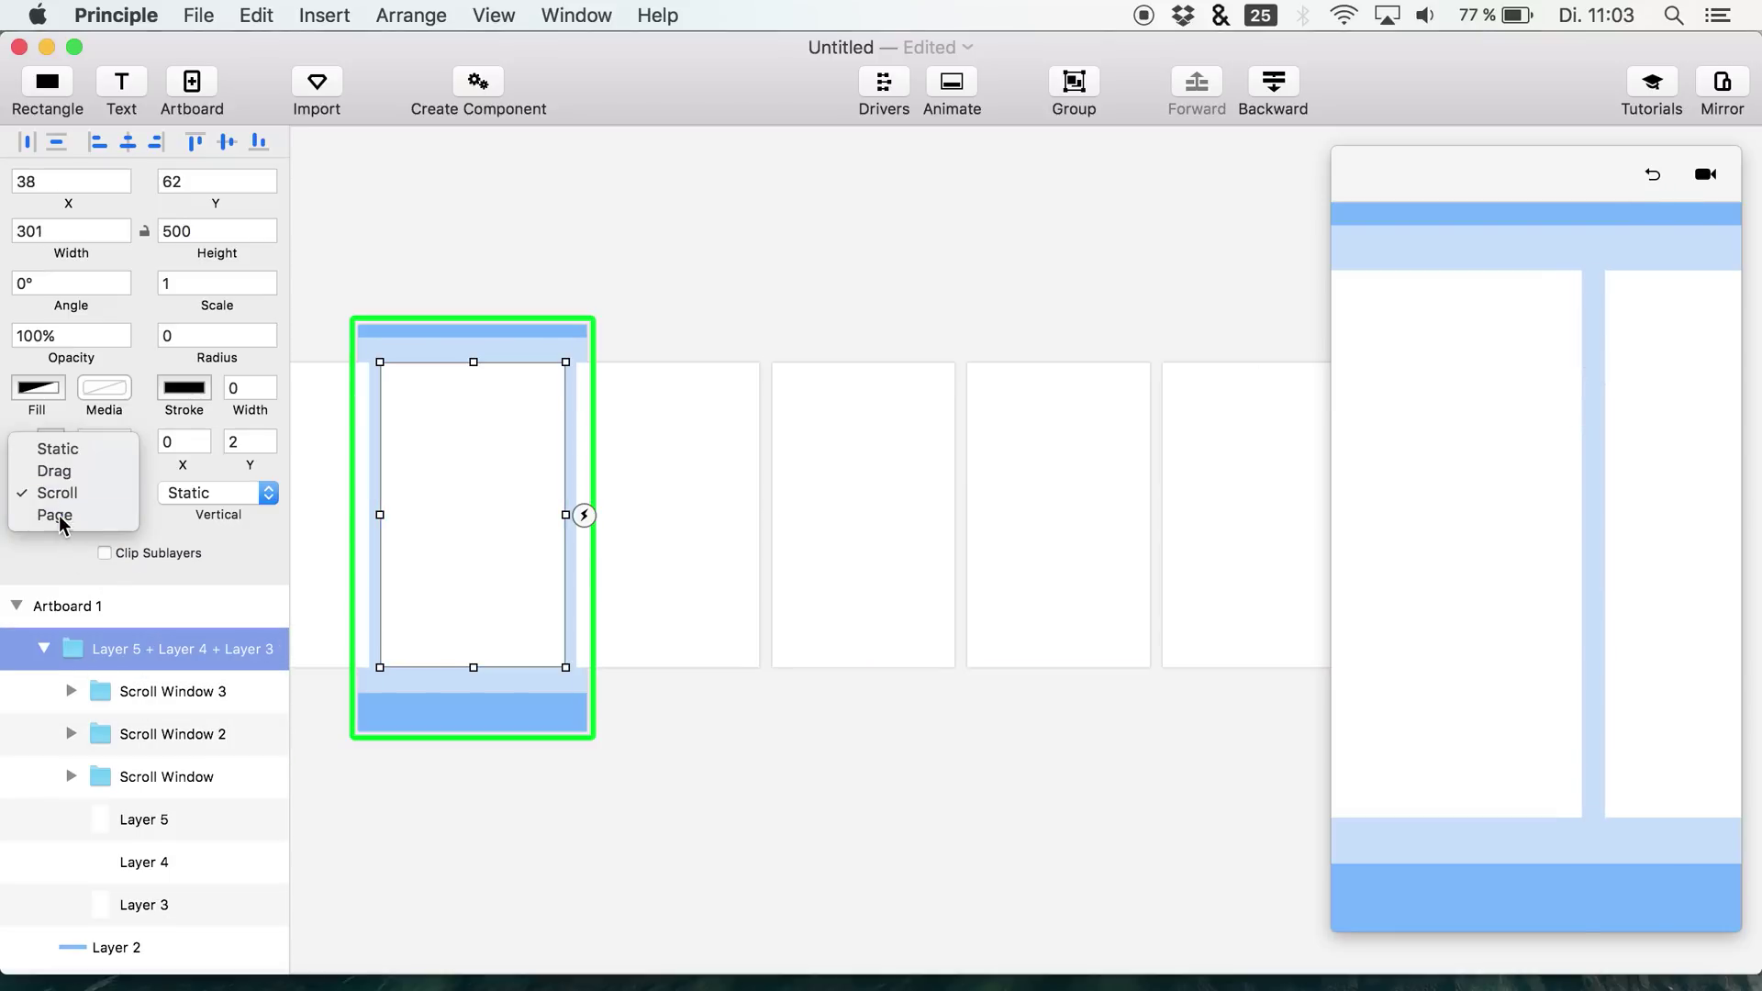
left_click(58, 515)
left_click(1604, 338)
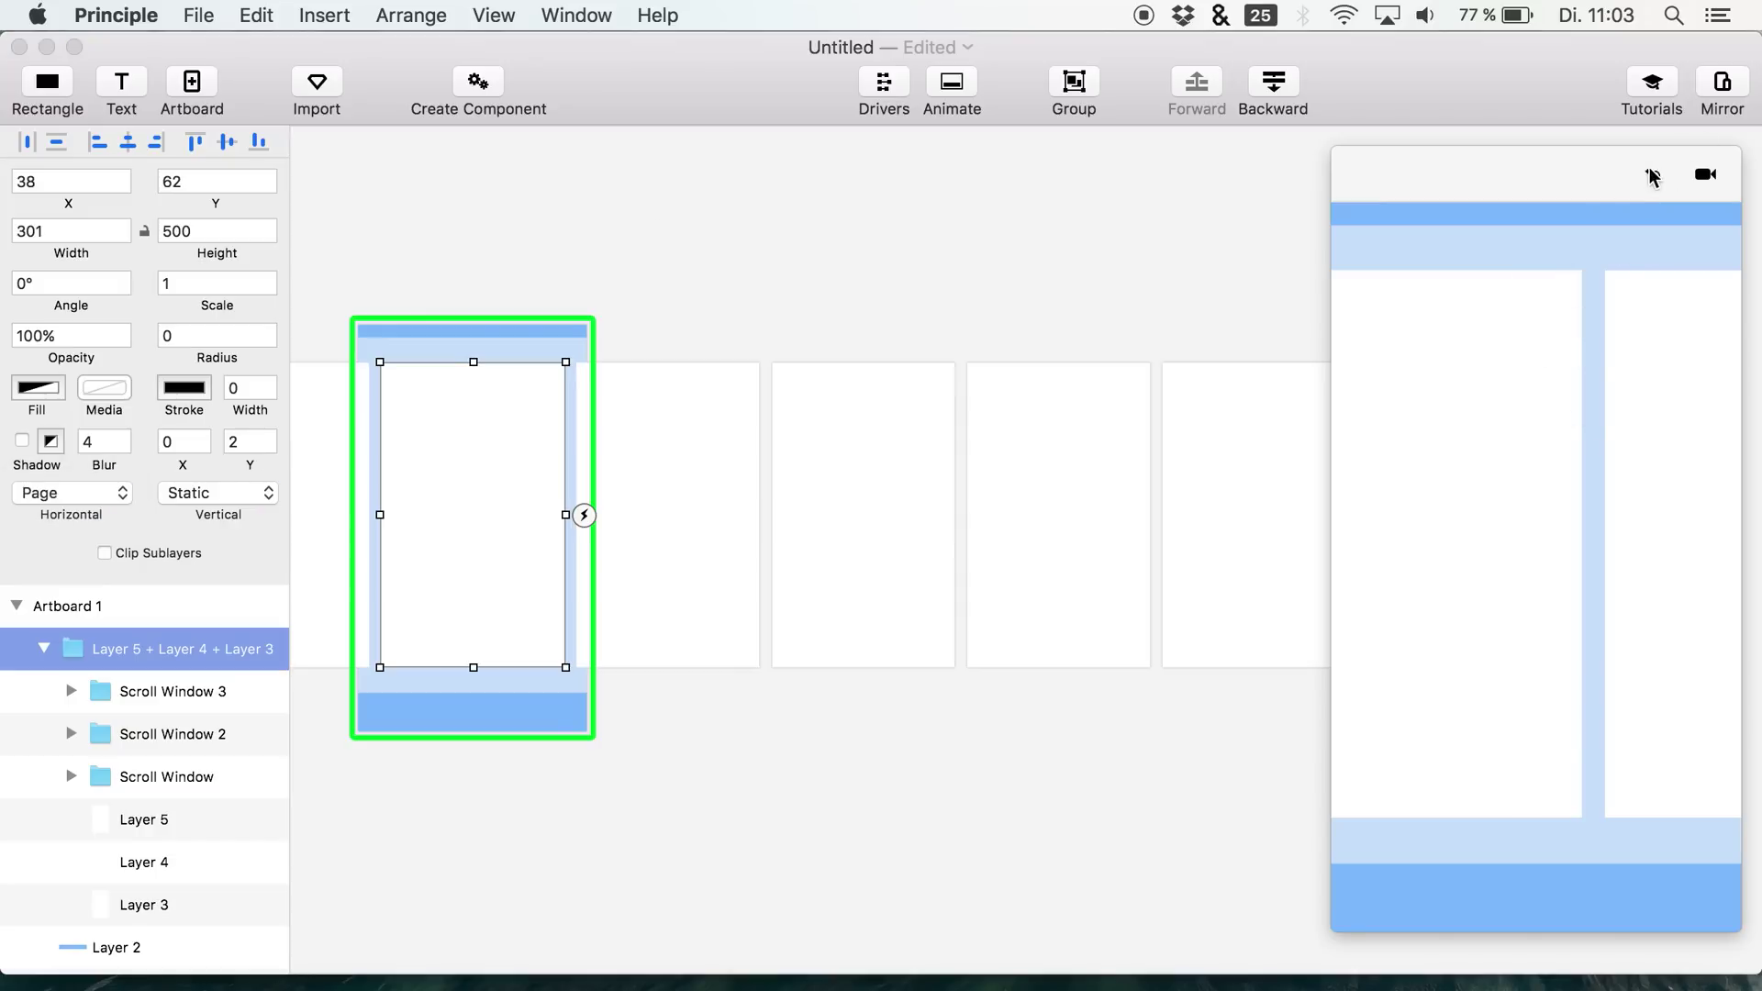
left_click_drag(1563, 373, 1691, 397)
left_click_drag(1423, 452, 1694, 420)
left_click_drag(1455, 410, 1627, 419)
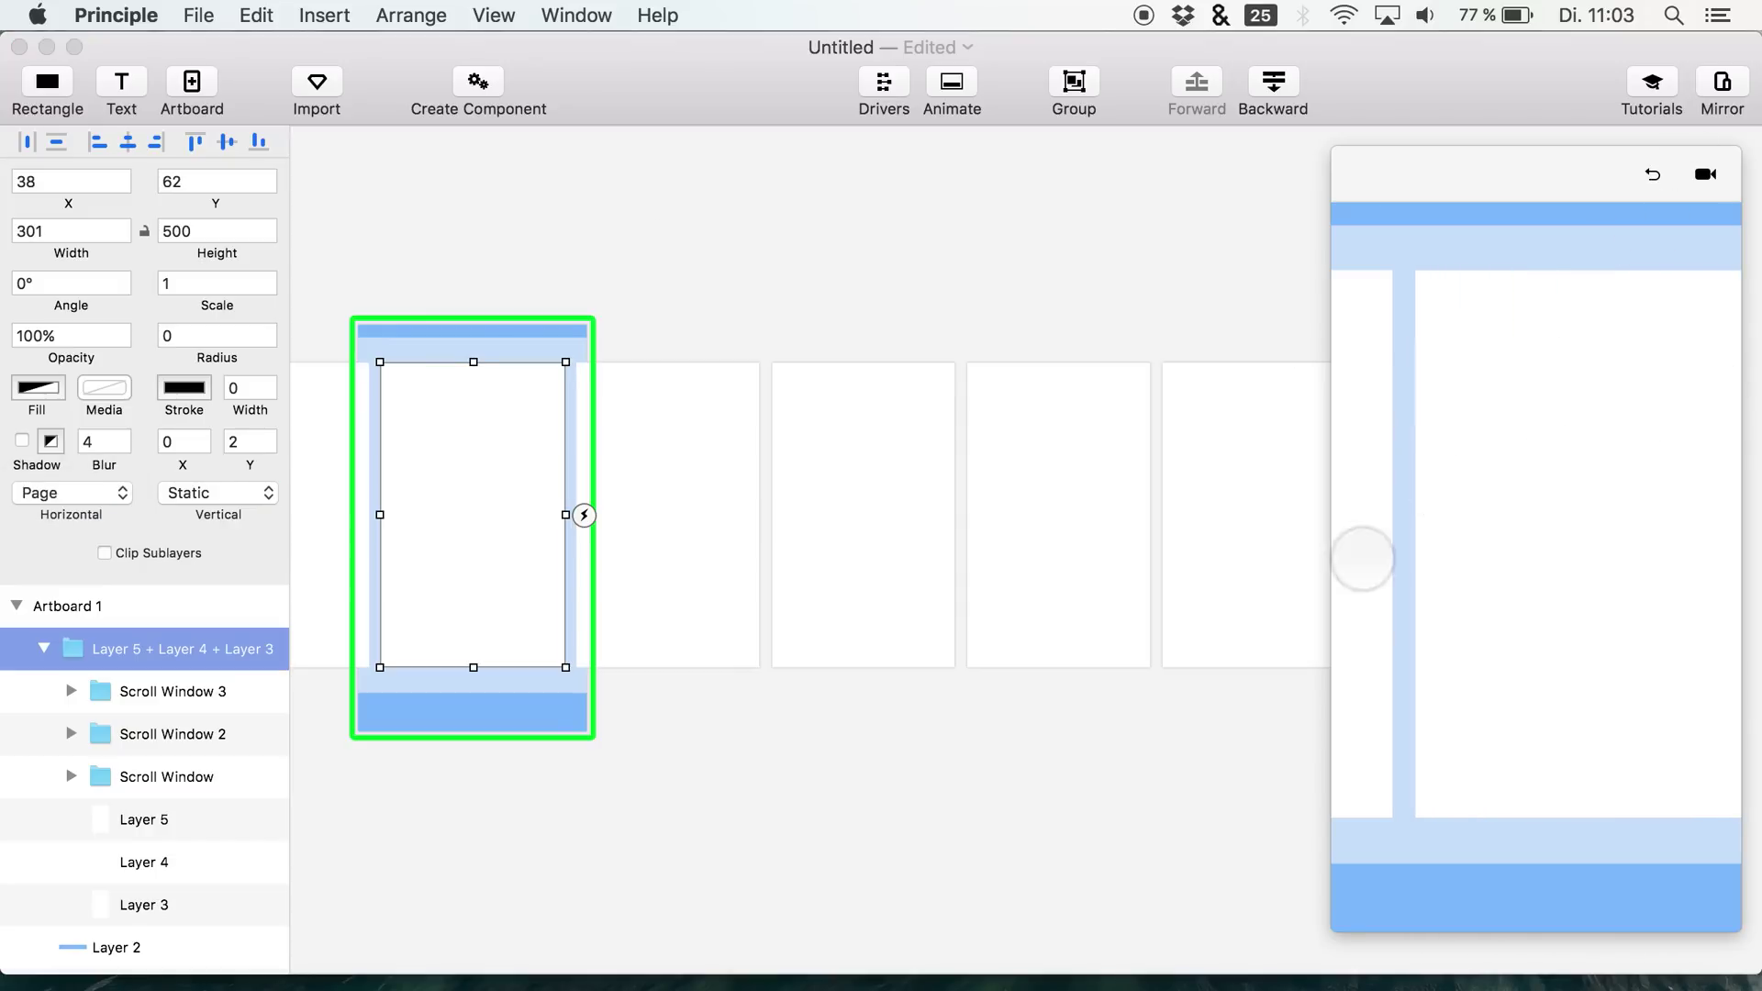
- Minimise the untitled document and bring up the cardswipe document with its shoe cards in view
left_click_drag(837, 316, 1304, 721)
left_click(1672, 179)
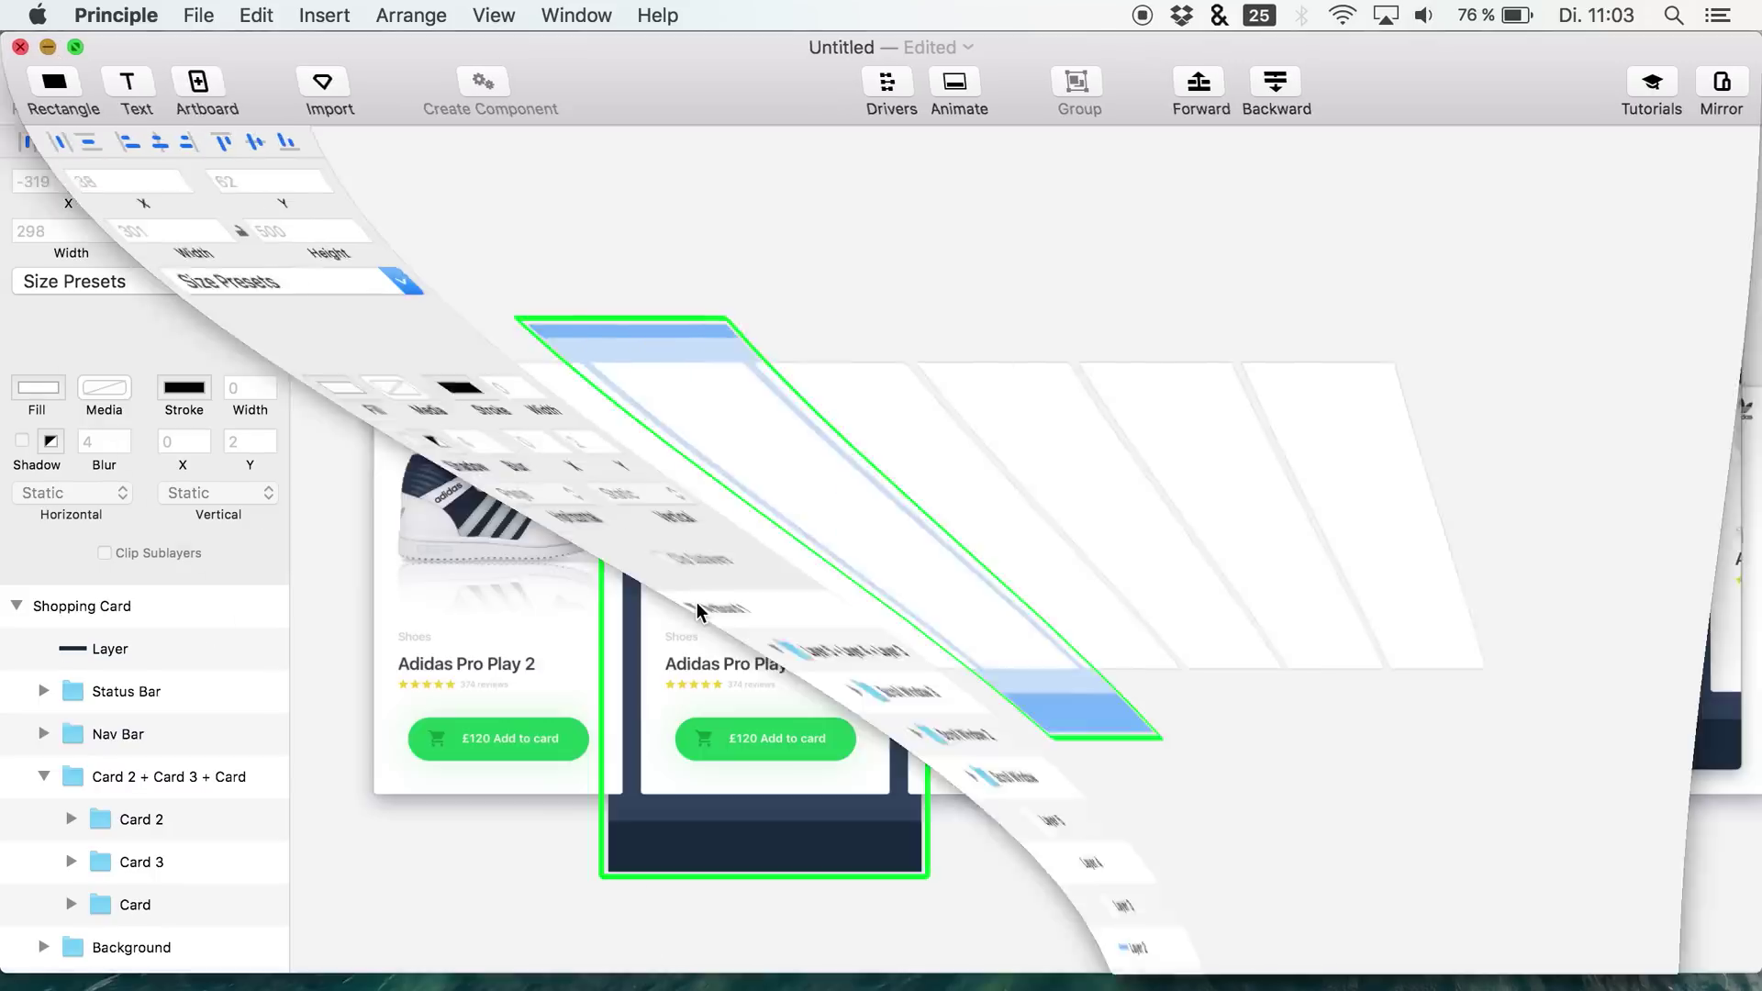
scroll(834, 483, "left", 2)
scroll(834, 482, "down", 2)
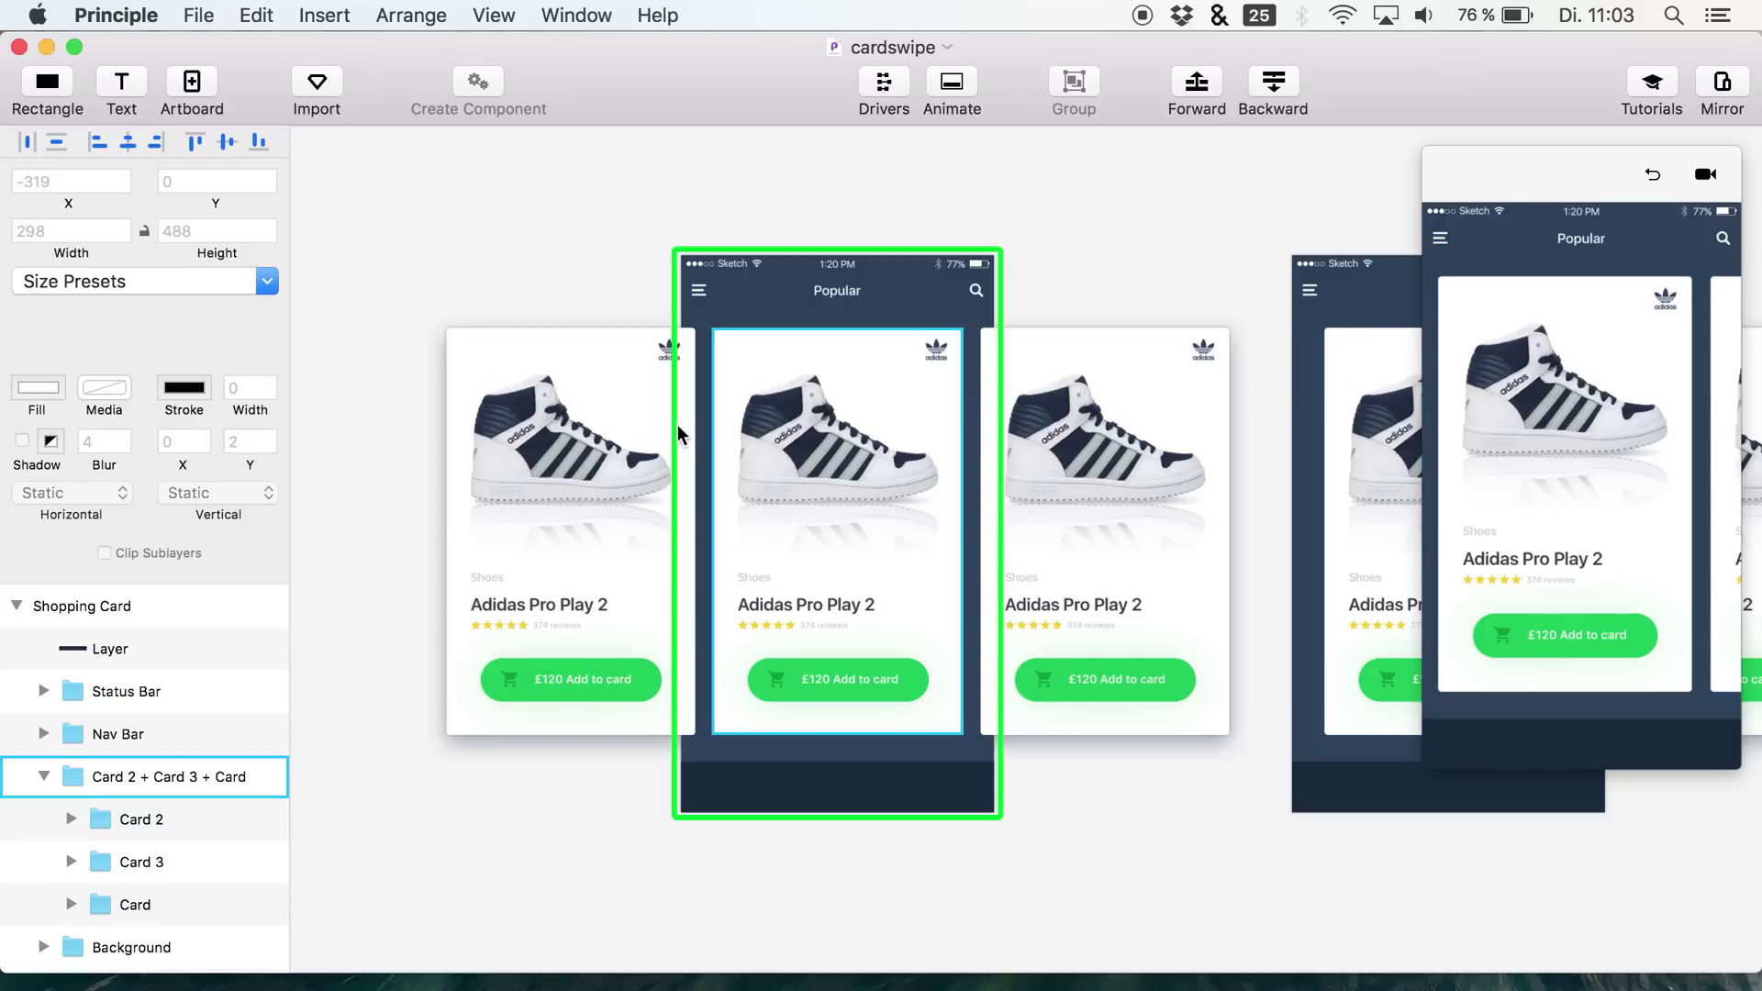
- Try swiping the shoe cards in the preview and check the scroll settings of the Card 2 + Card 3 + Card group
left_click(1648, 302)
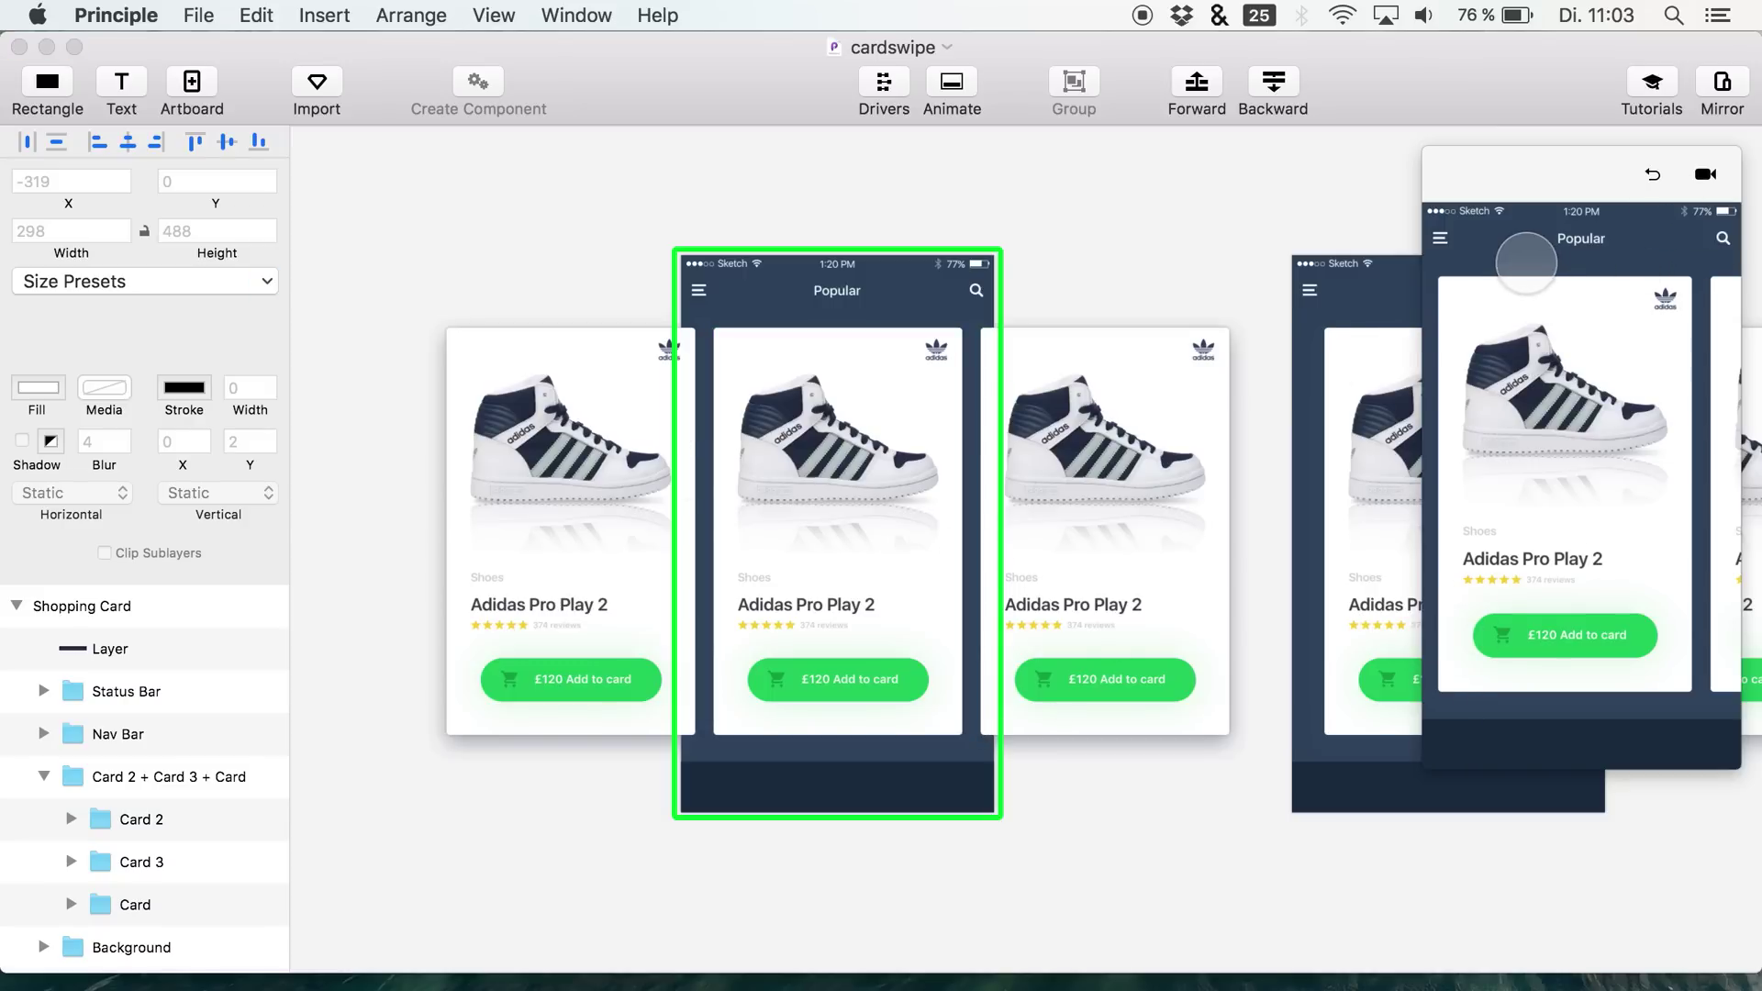
scroll(1298, 413, "up", 10)
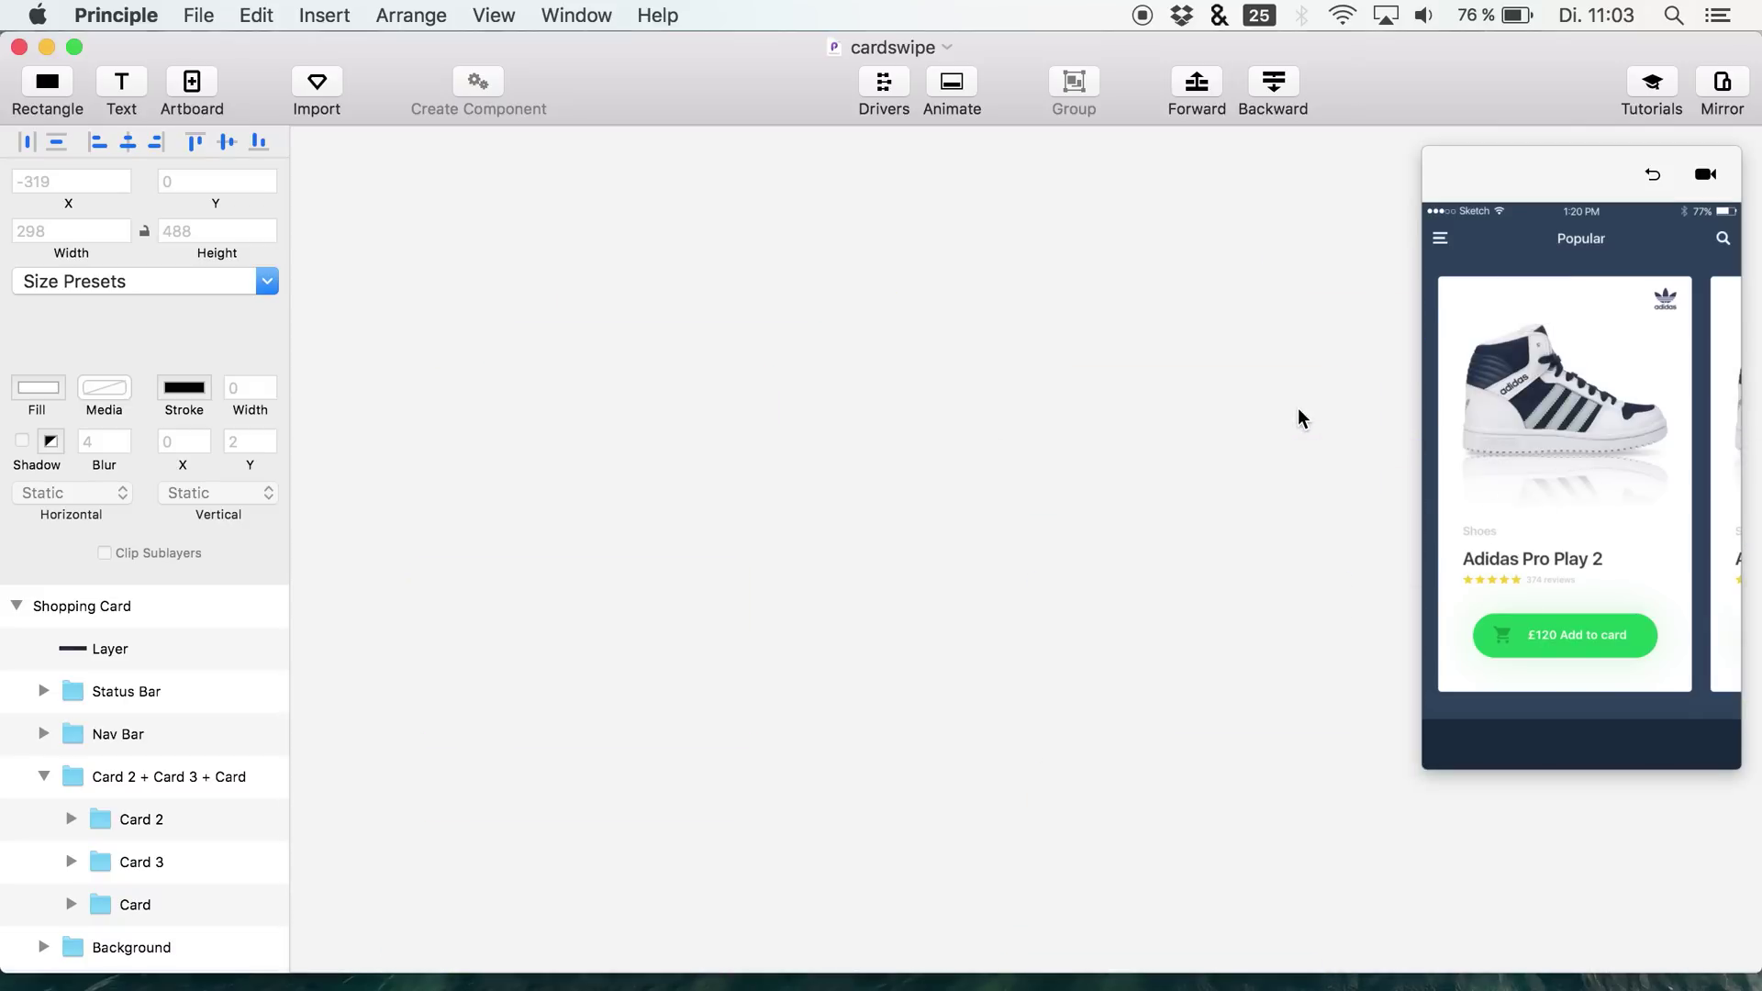
scroll(1020, 619, "down", 6)
scroll(1020, 619, "up", 6)
left_click(1452, 532)
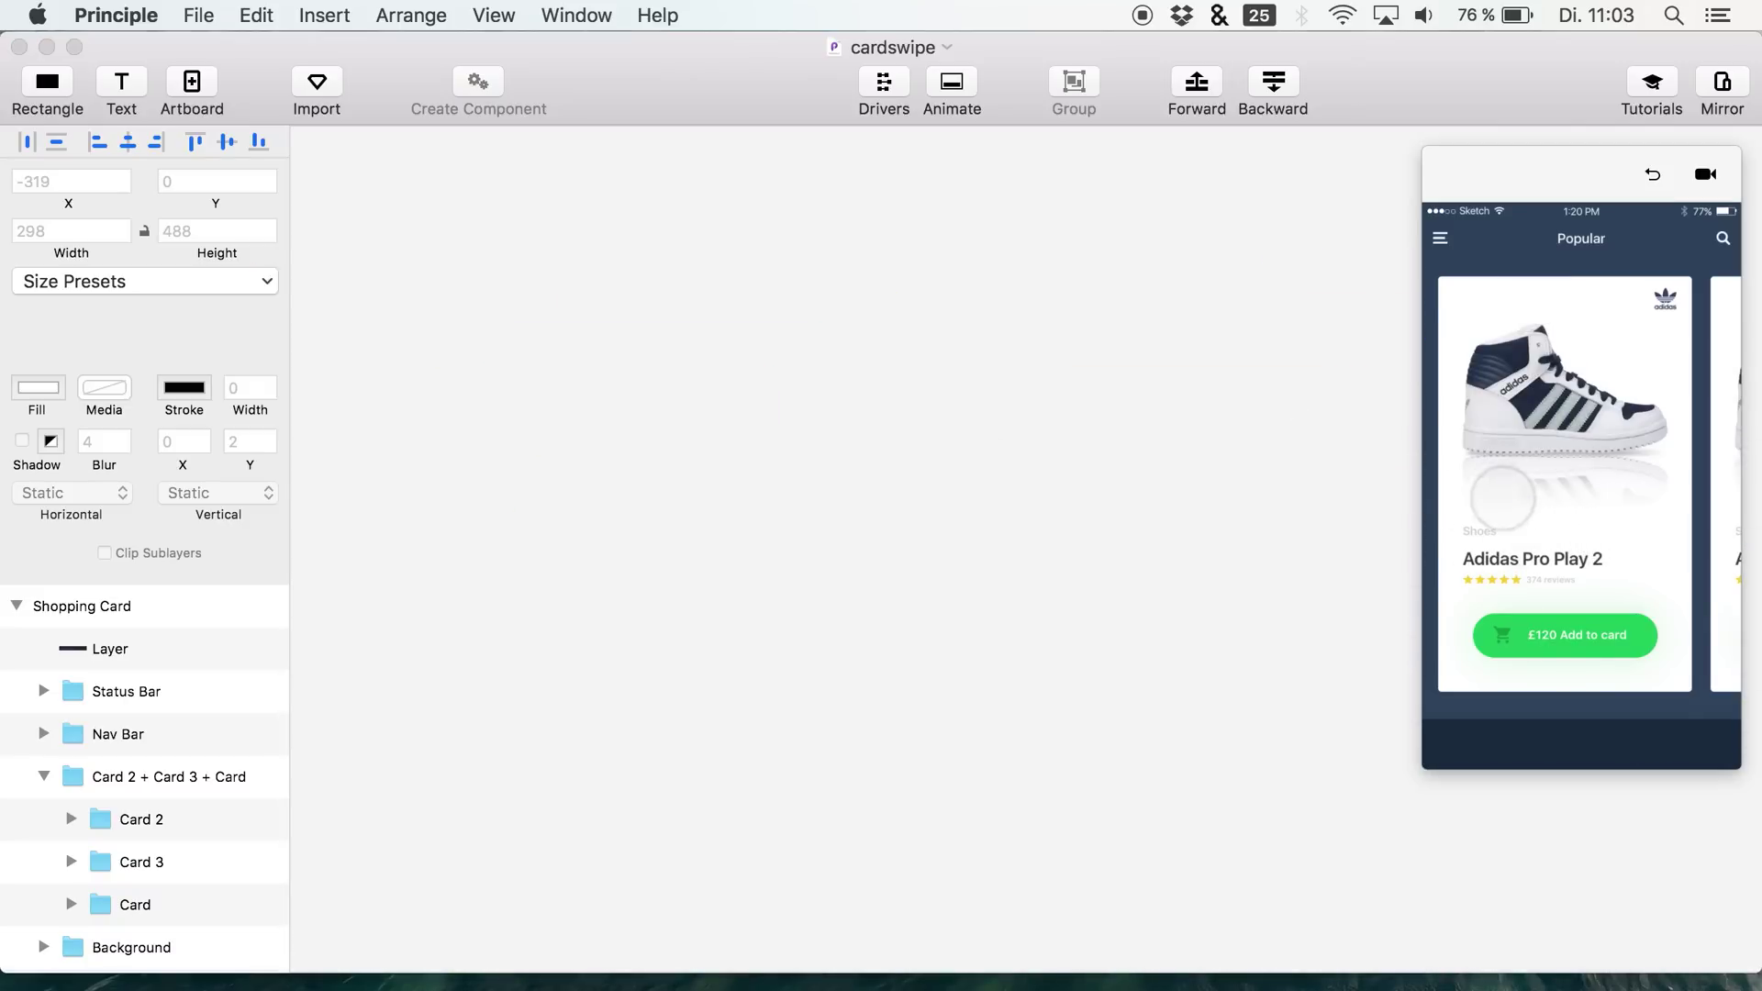
left_click_drag(1602, 480, 1451, 483)
left_click_drag(1580, 468, 1435, 471)
mouse_move(1554, 454)
left_mouse_down()
mouse_move(1675, 468)
mouse_move(1532, 472)
left_mouse_up()
left_click(126, 775)
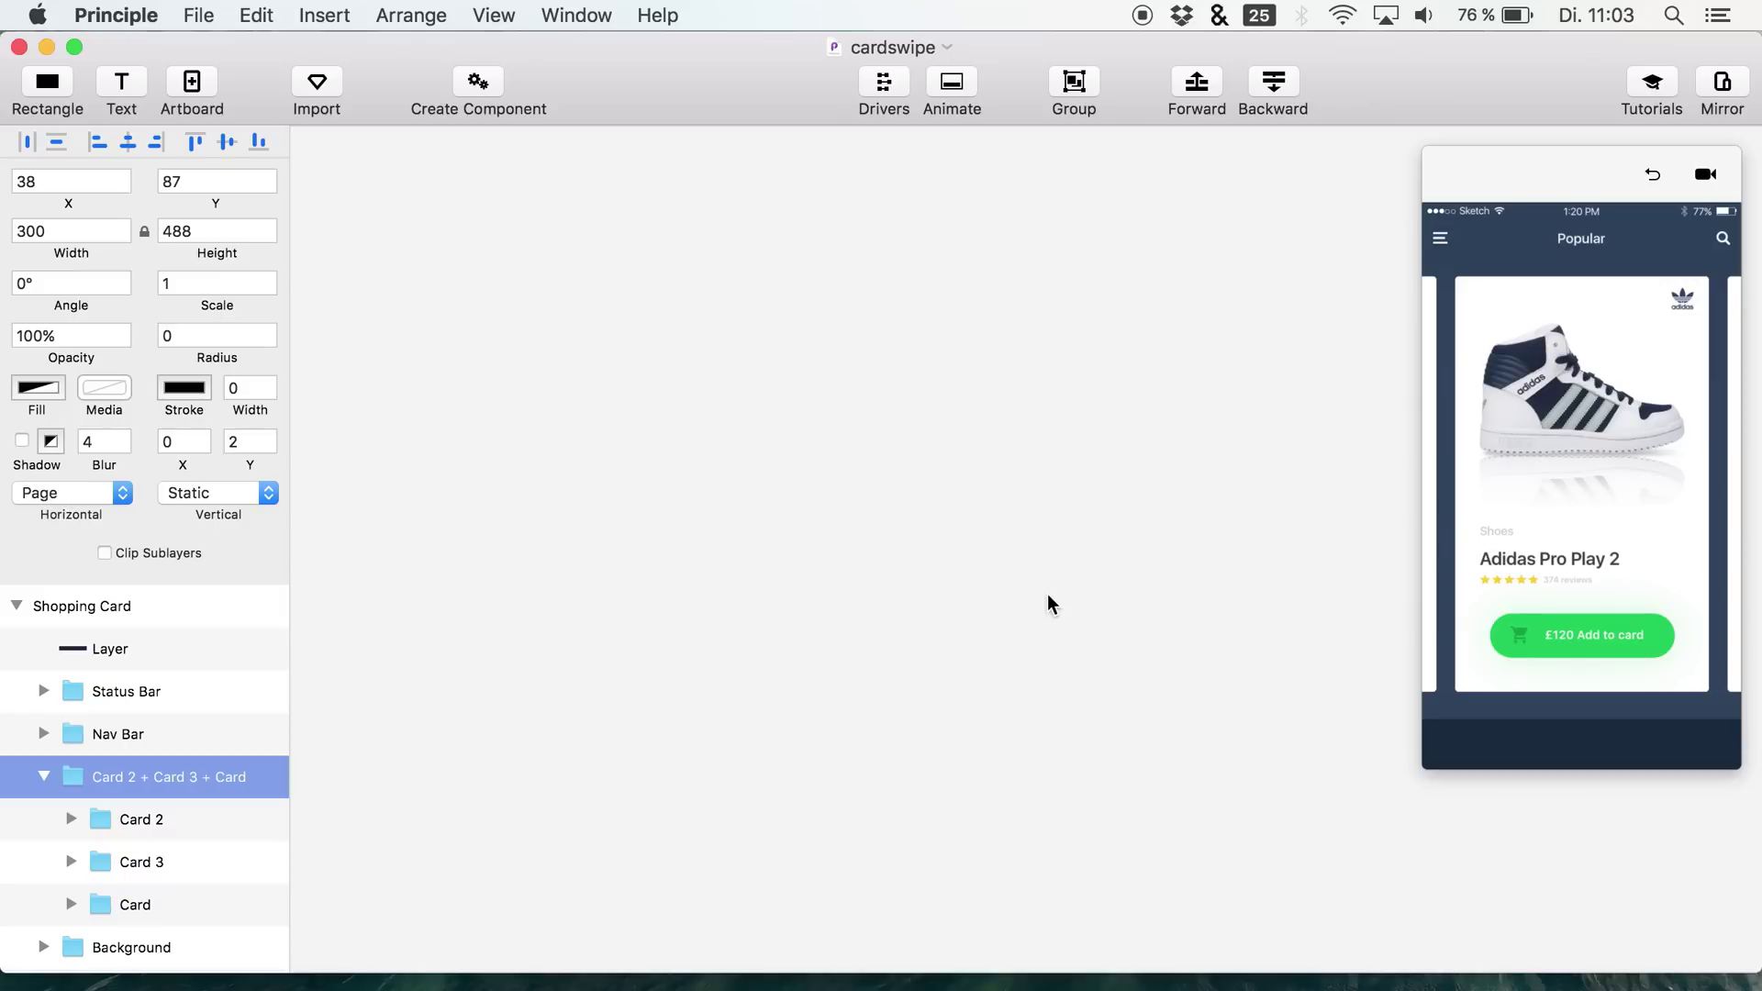
left_click_drag(1537, 409, 1466, 421)
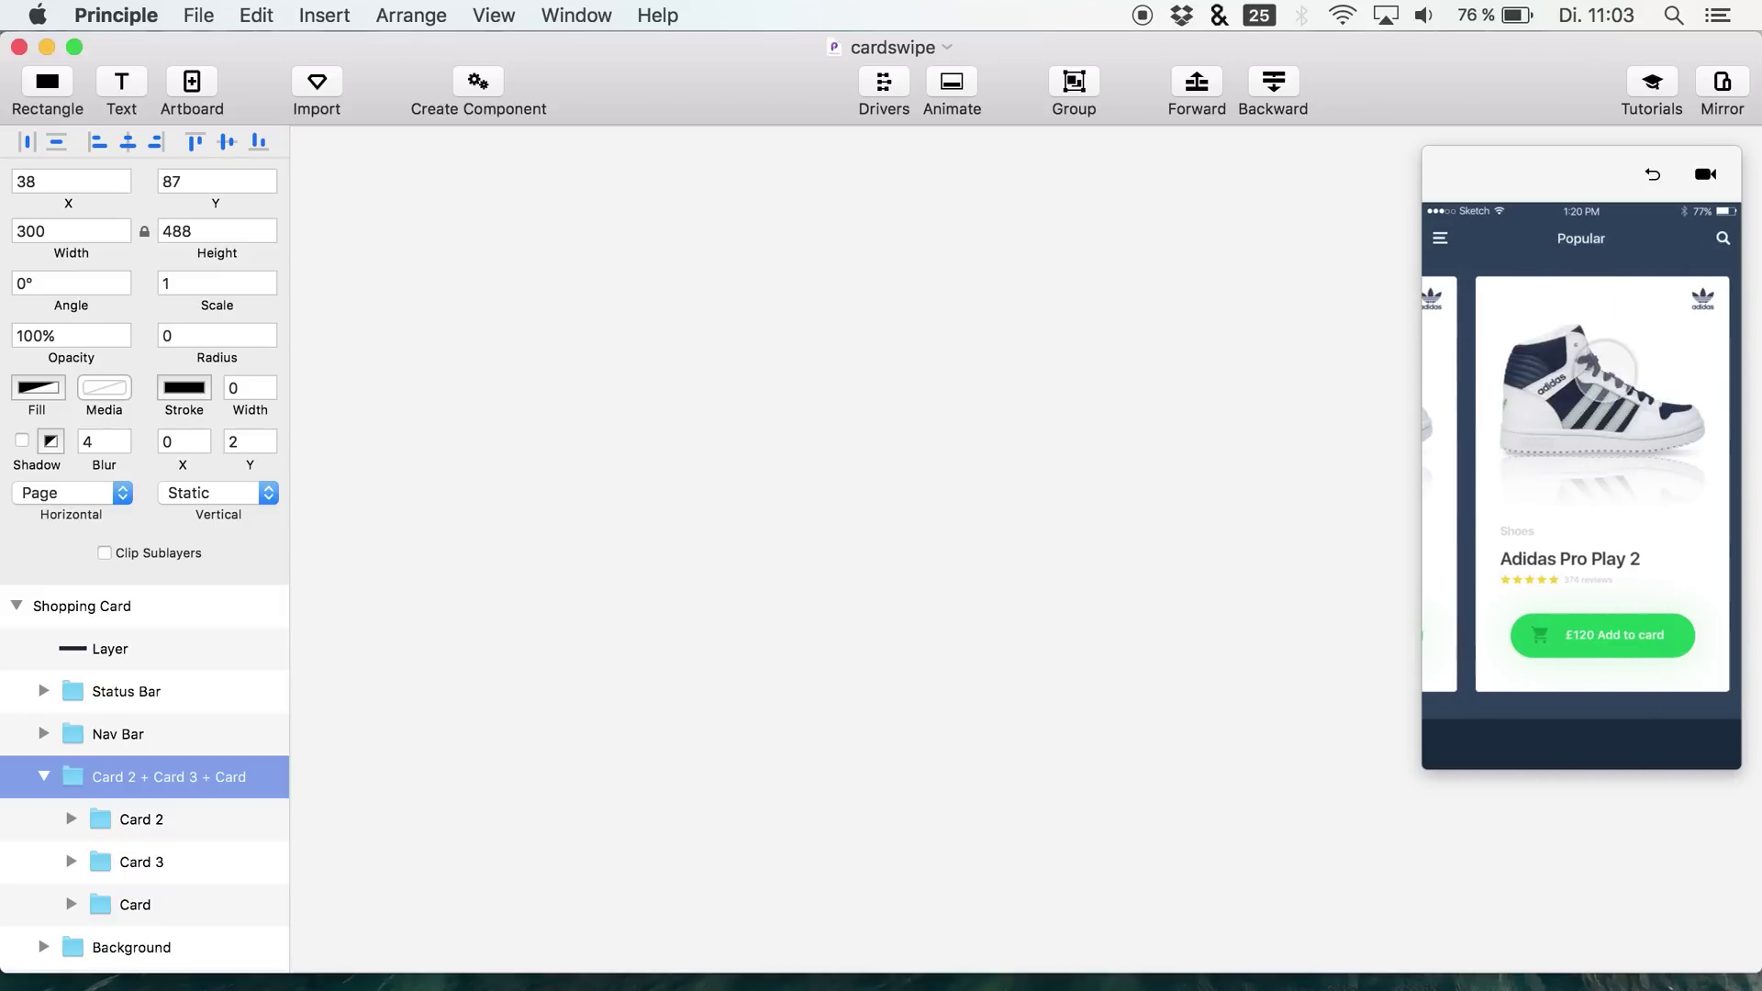
- Select the Shopping Card 2 artboard and try swiping its shoe cards in the preview
scroll(1075, 498, "right", 6)
scroll(1074, 498, "down", 8)
scroll(1074, 498, "left", 10)
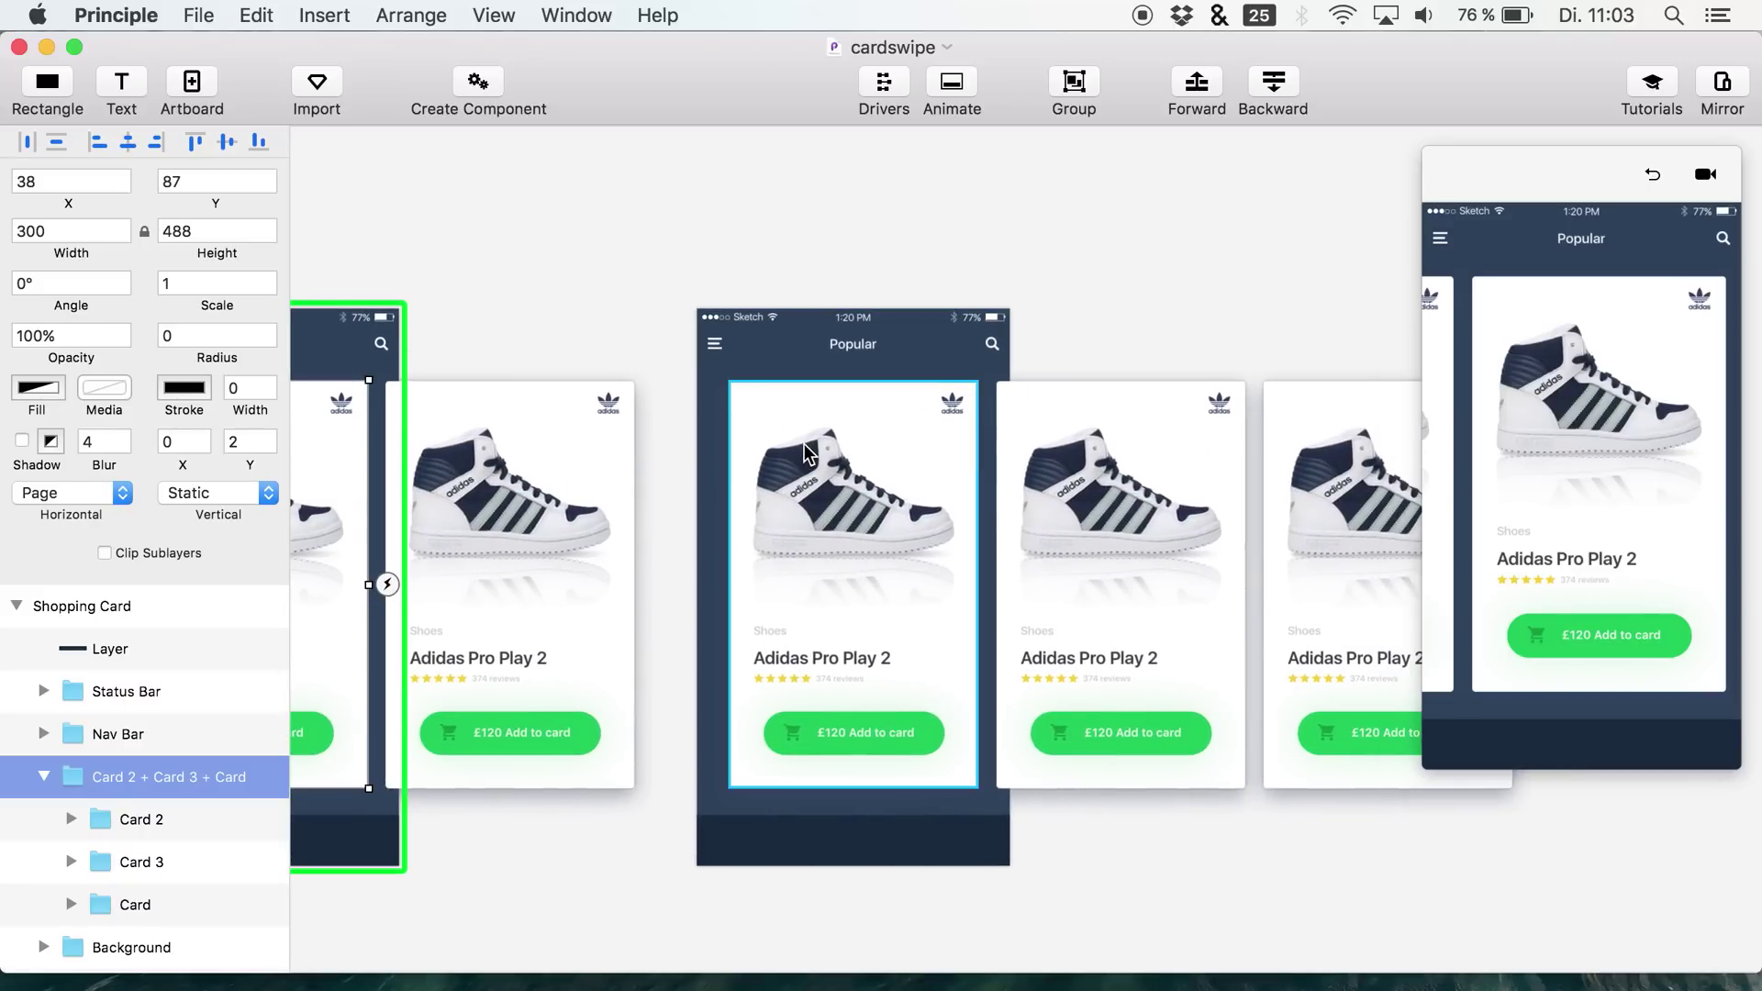
left_click(16, 605)
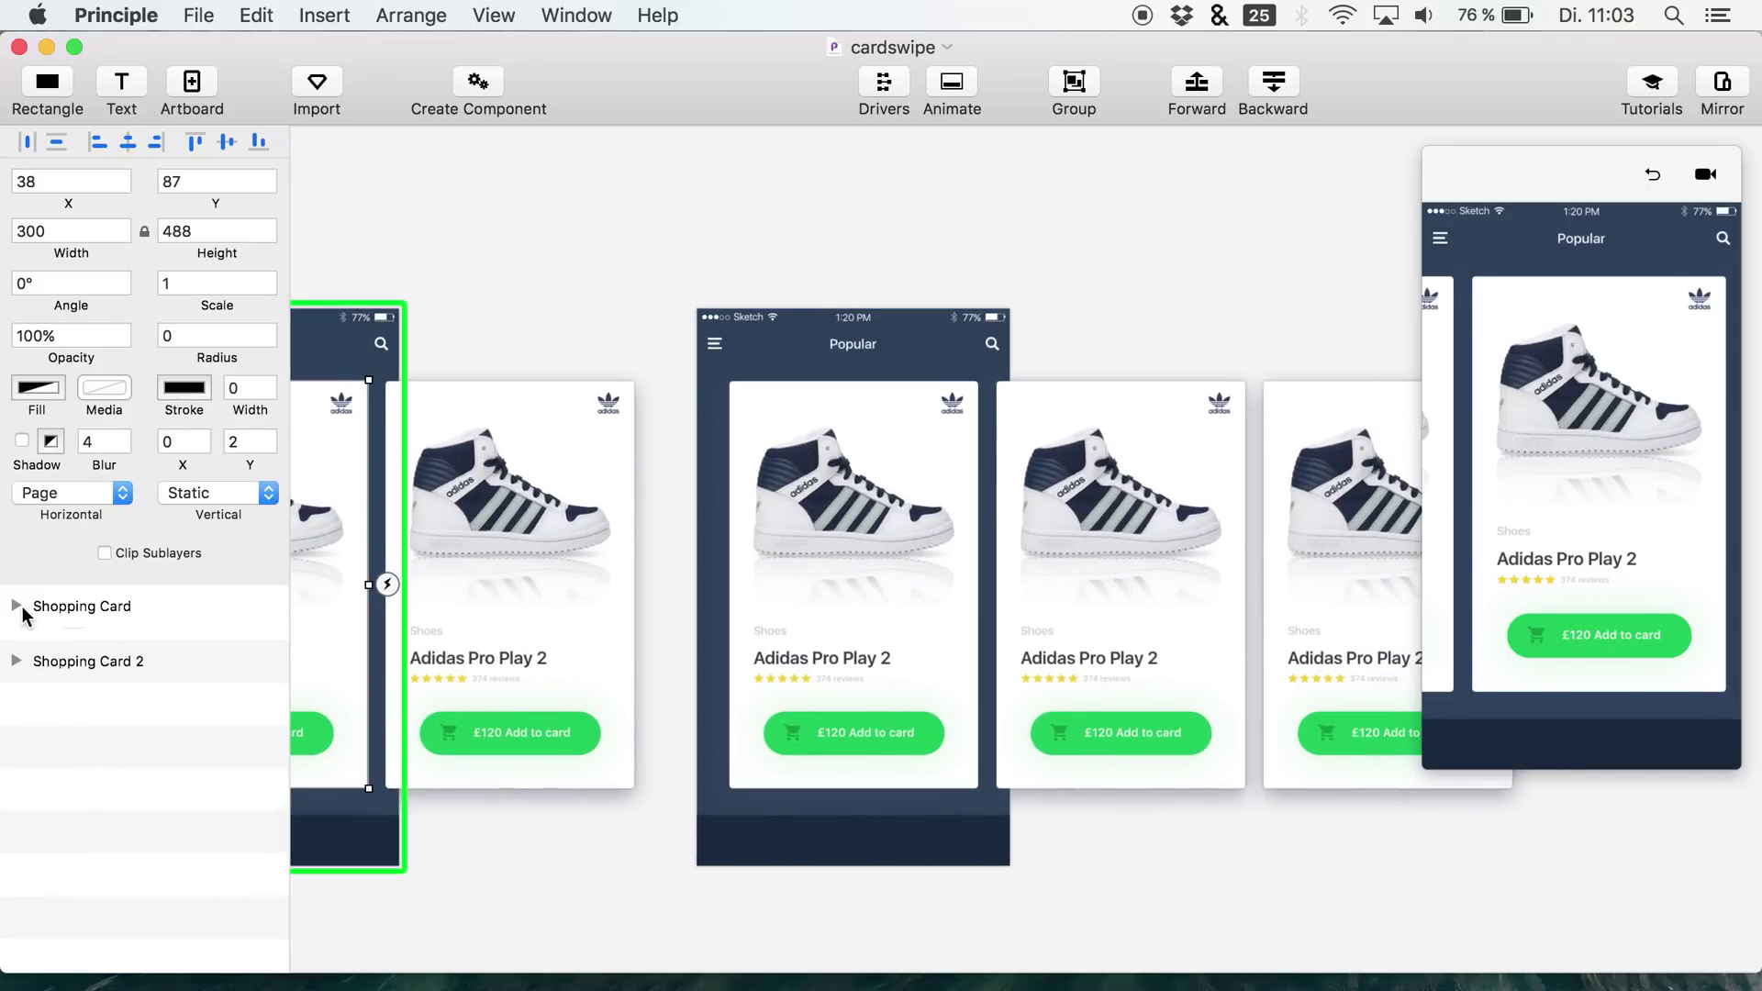
left_click(55, 649)
left_click_drag(1552, 353, 1514, 413)
left_click_drag(1667, 398, 1523, 390)
left_click_drag(1632, 364, 1495, 413)
left_click_drag(1675, 404, 1624, 440)
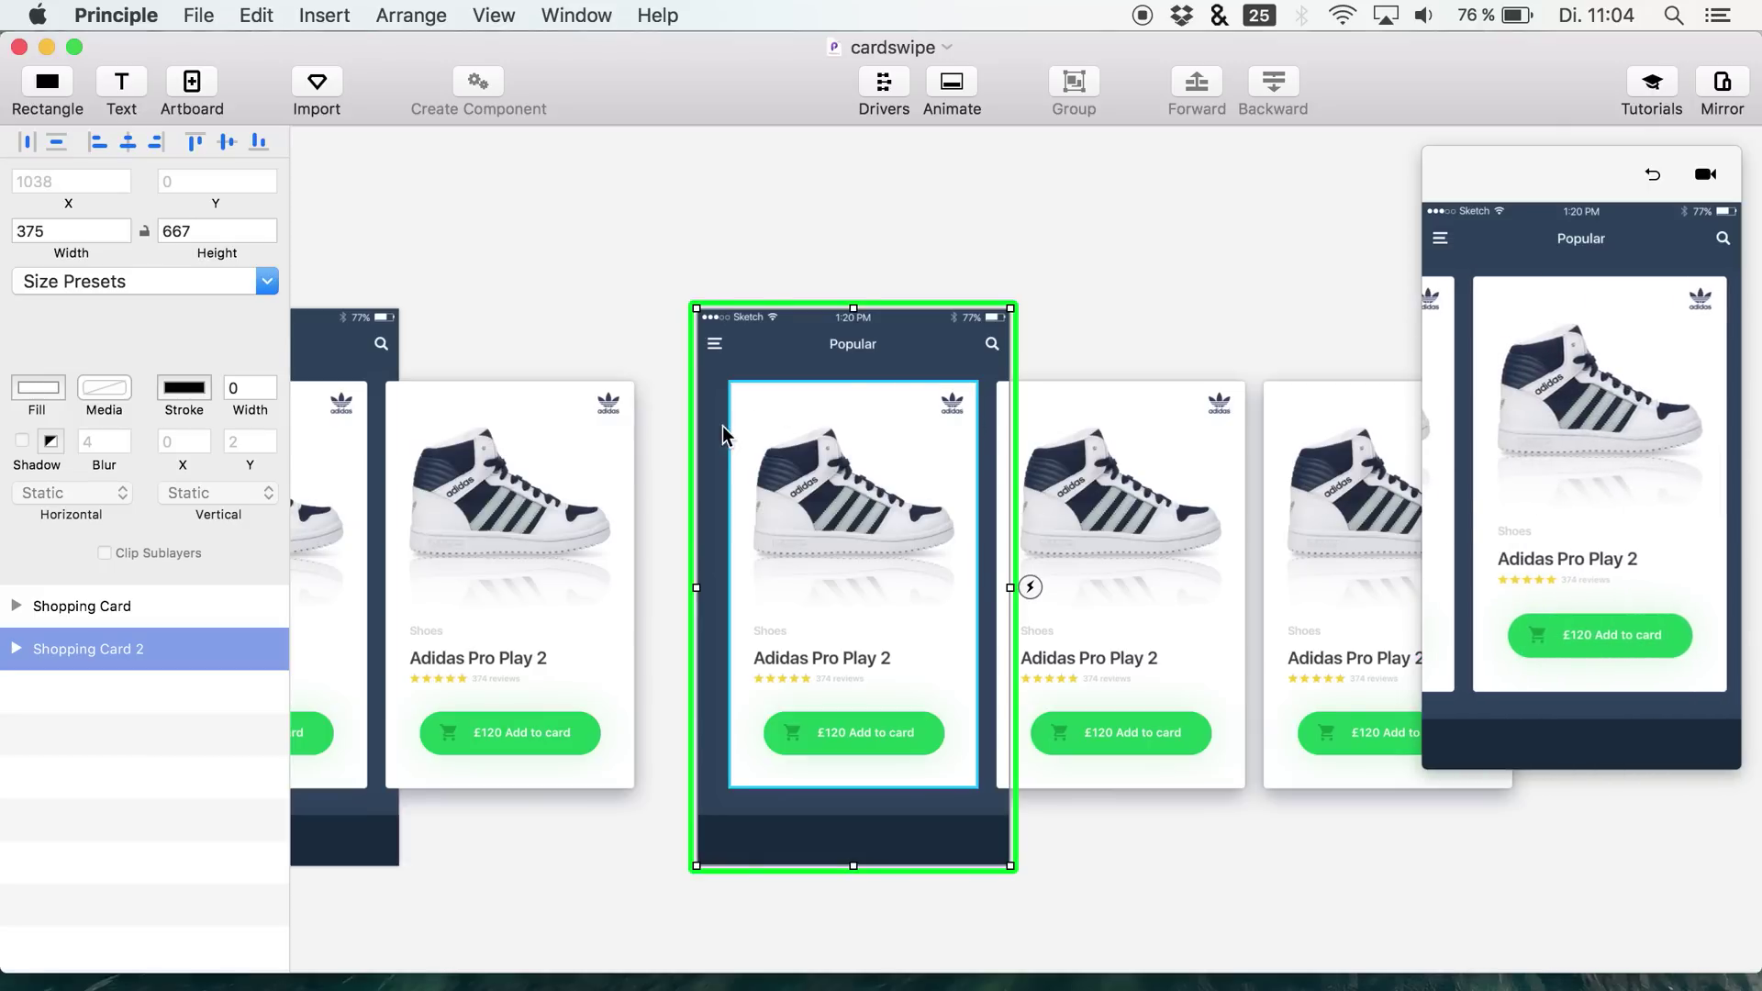
- Return to the Shopping Card artboard and try its card carousel in the preview
scroll(723, 434, "left", 10)
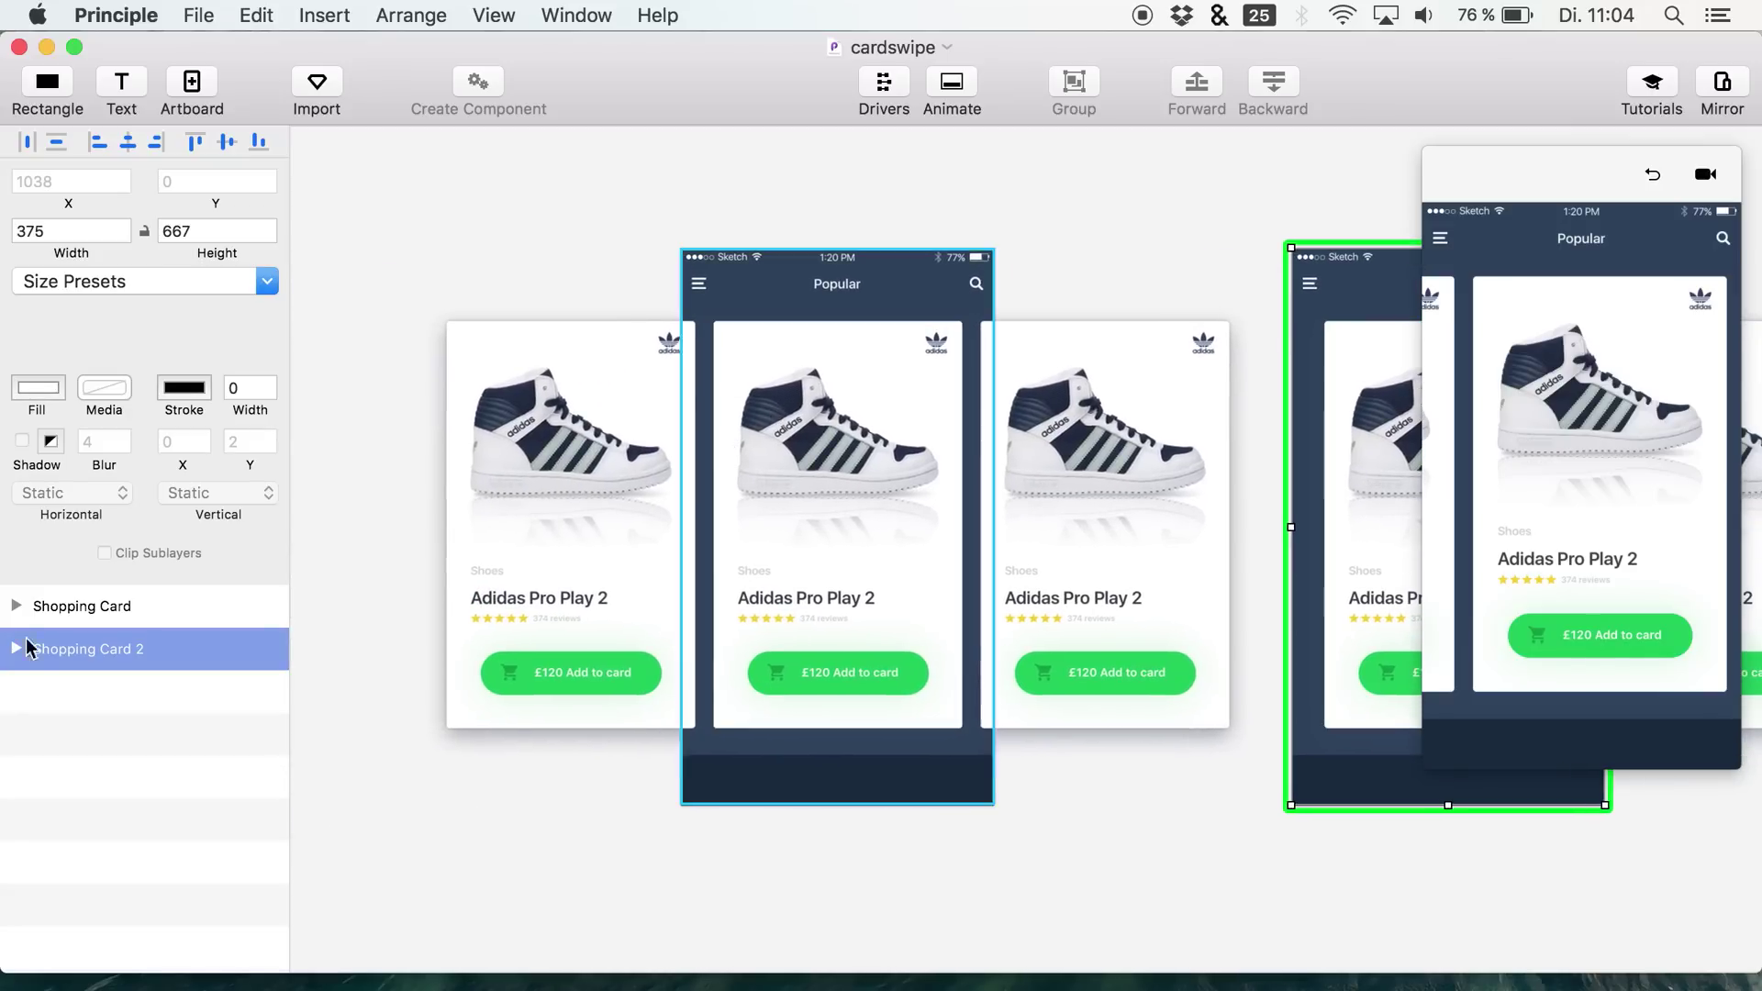
left_click(96, 608)
scroll(617, 339, "up", 2)
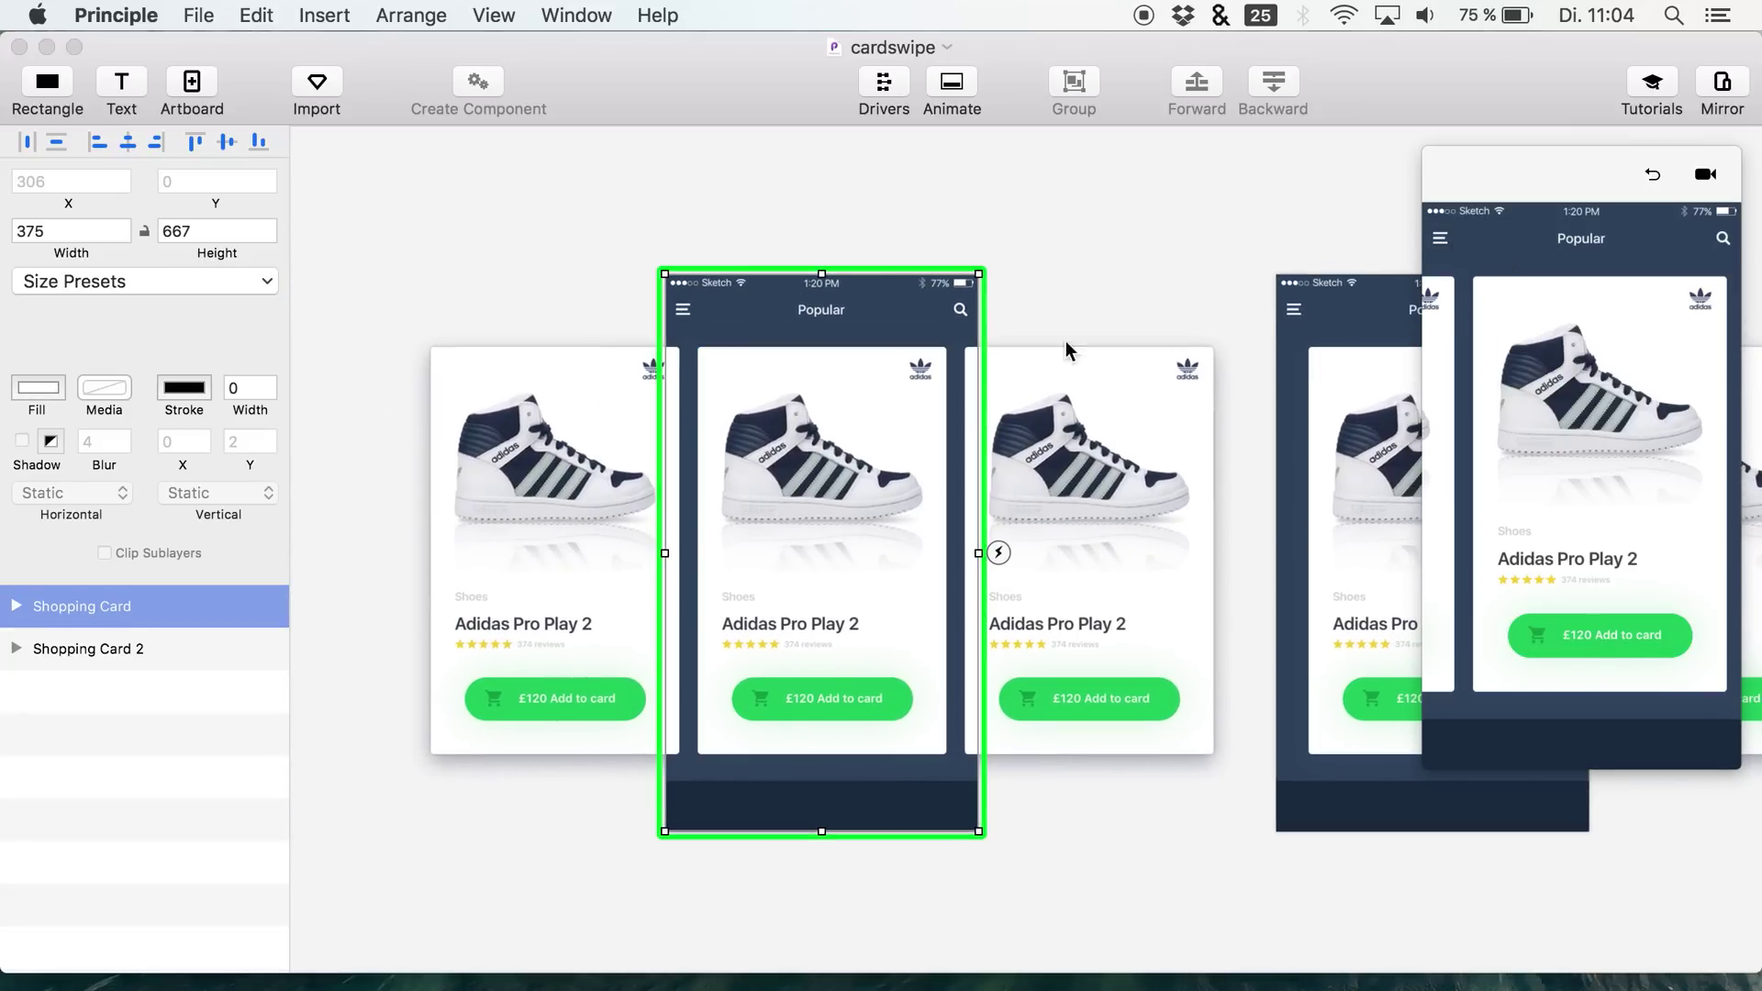
left_click(1493, 404)
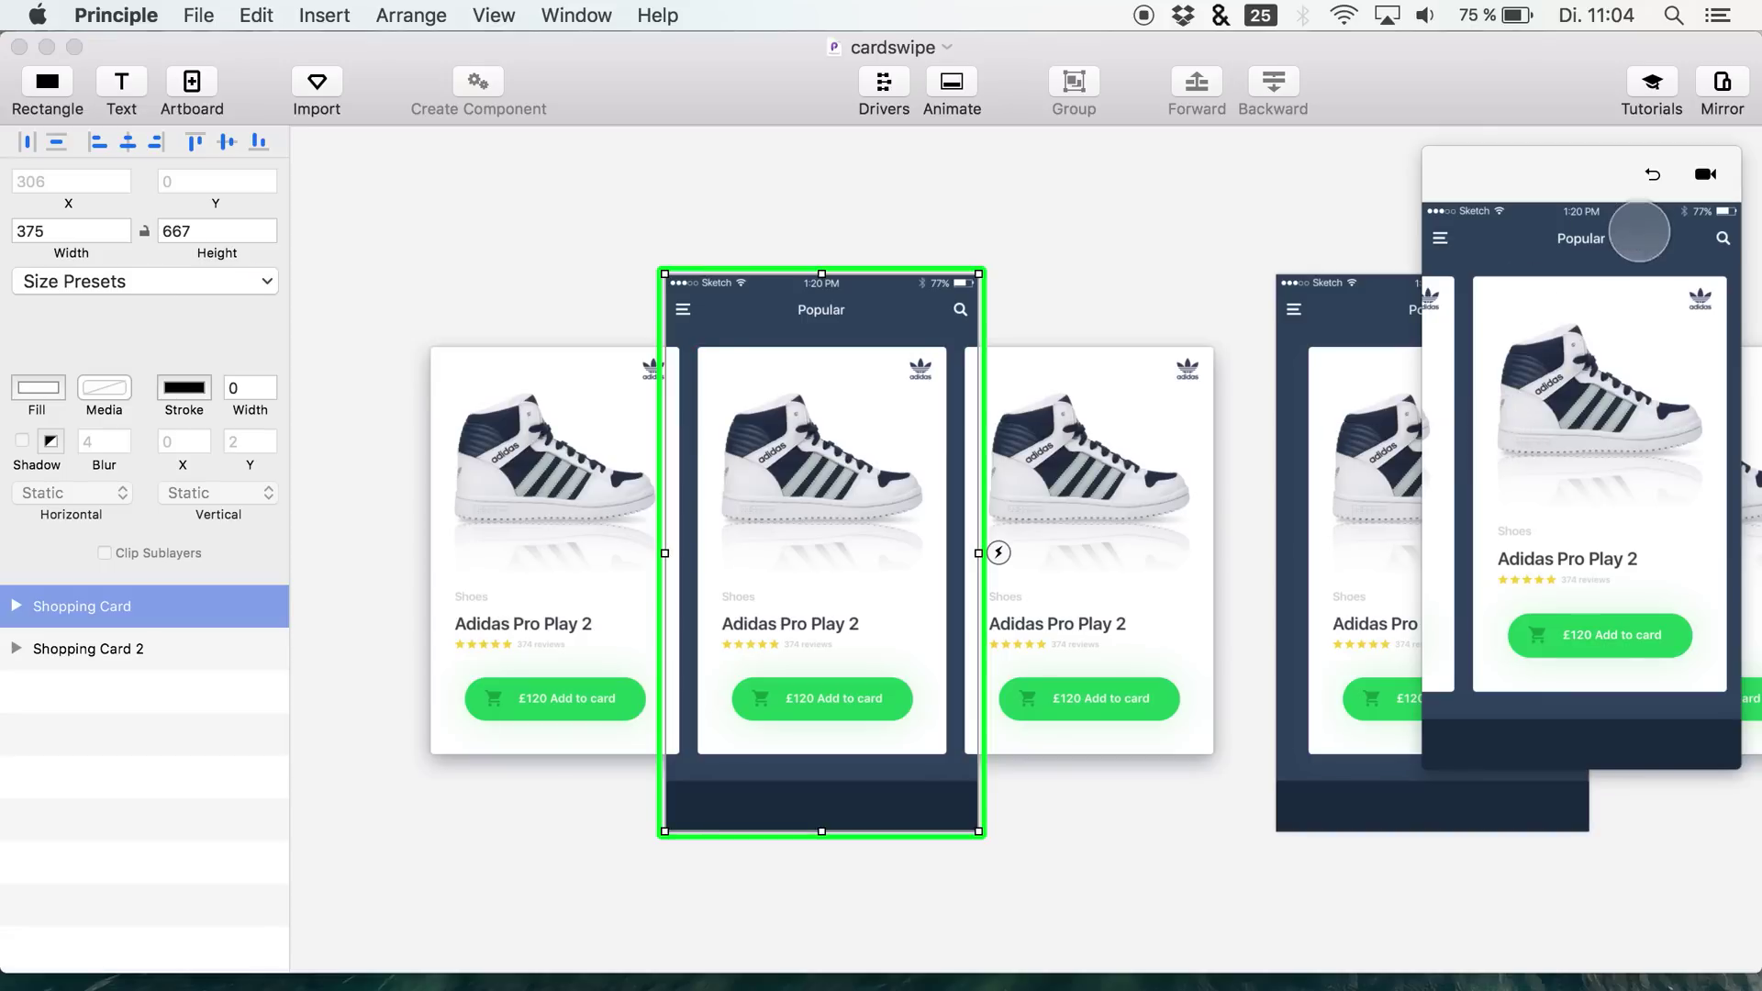
left_click_drag(1629, 340, 1621, 428)
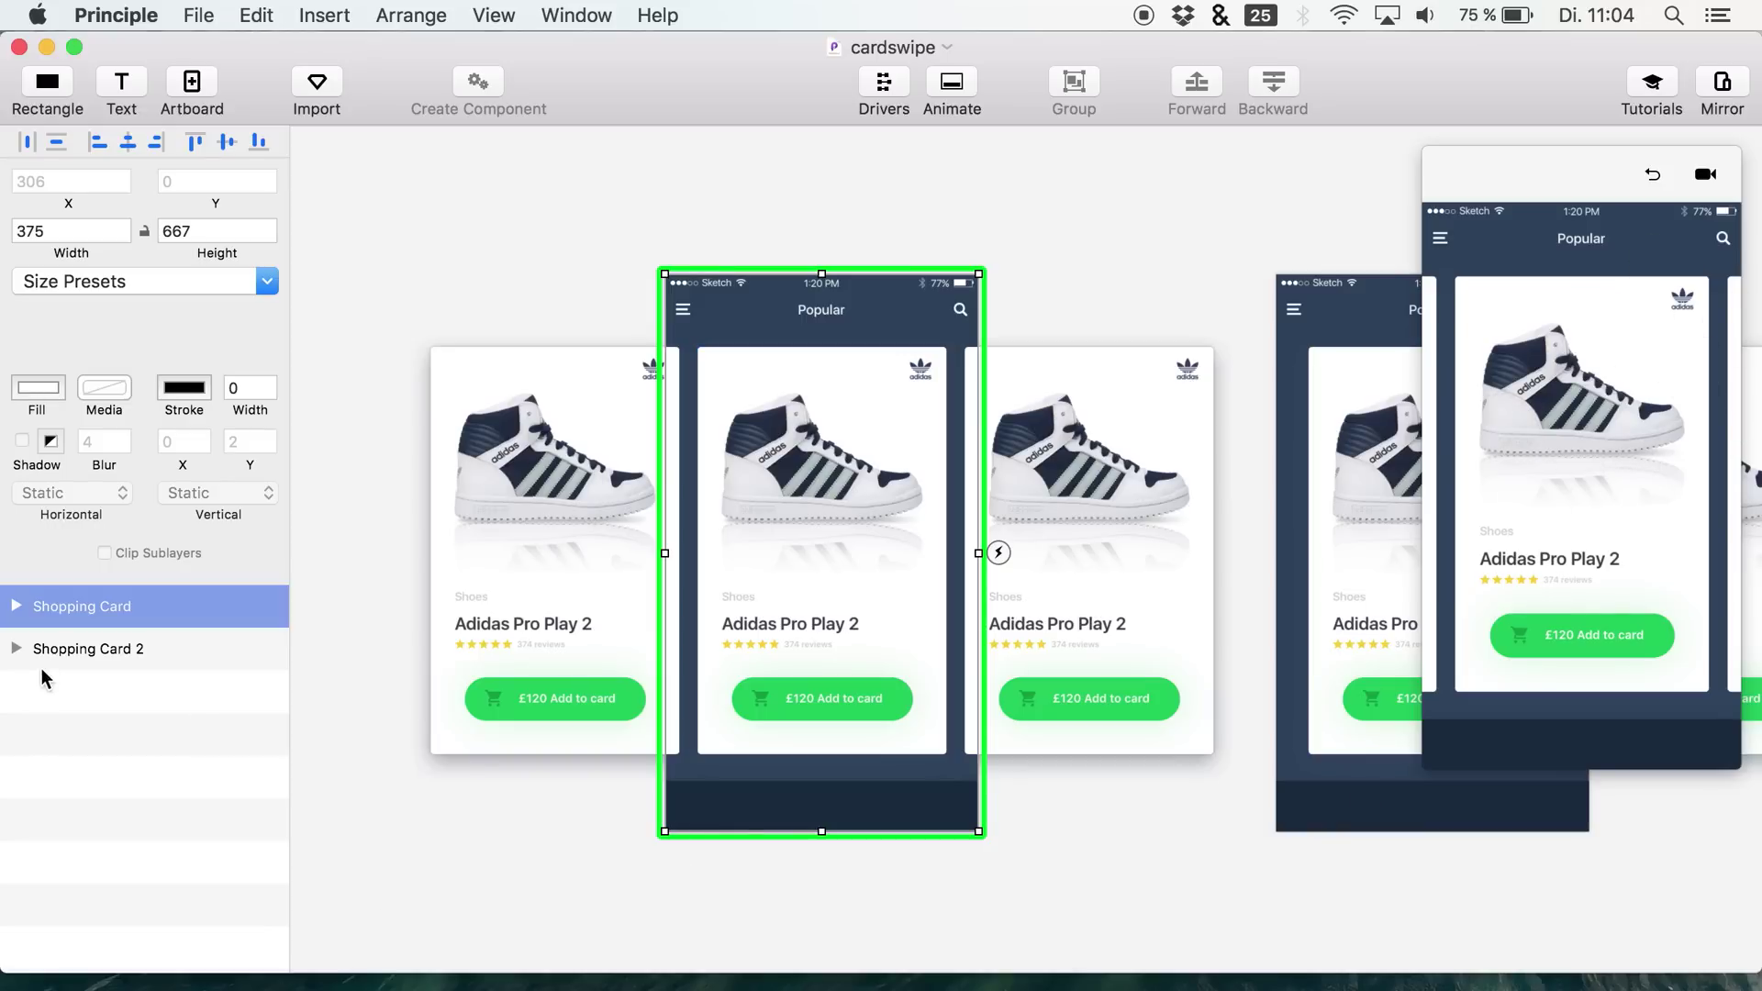
- Expand the Shopping Card artboard's layers and show its drivers timeline
left_click(15, 607)
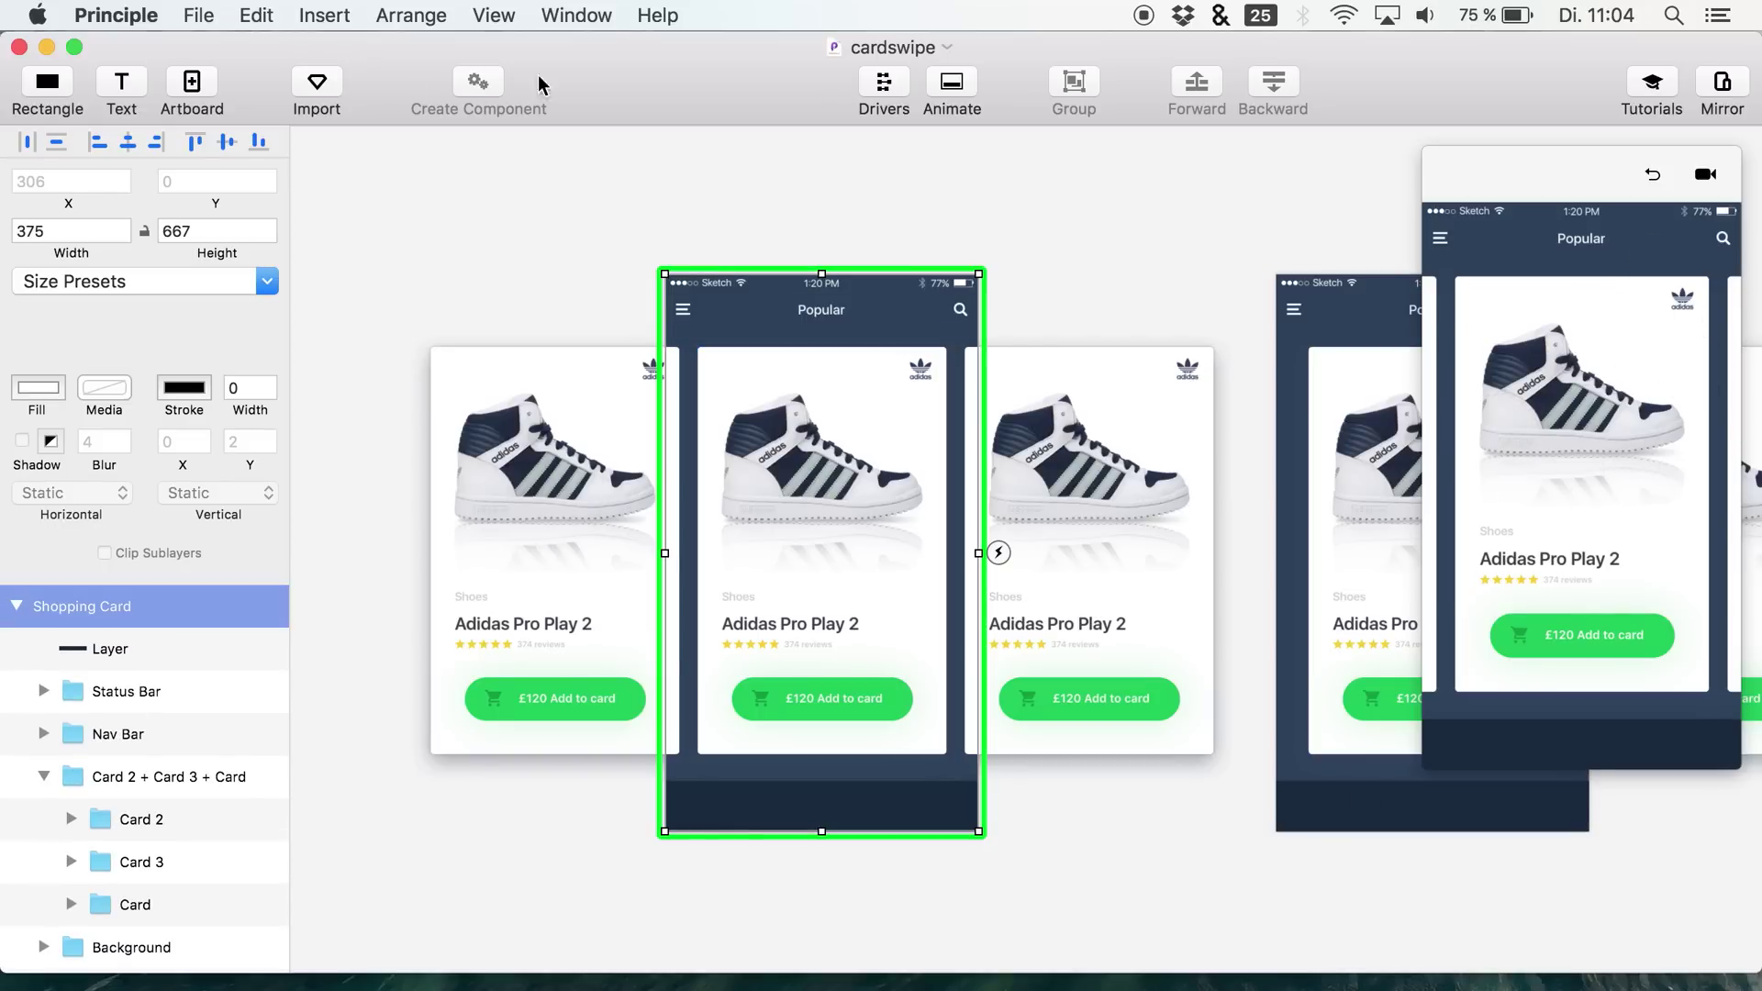
left_click(882, 87)
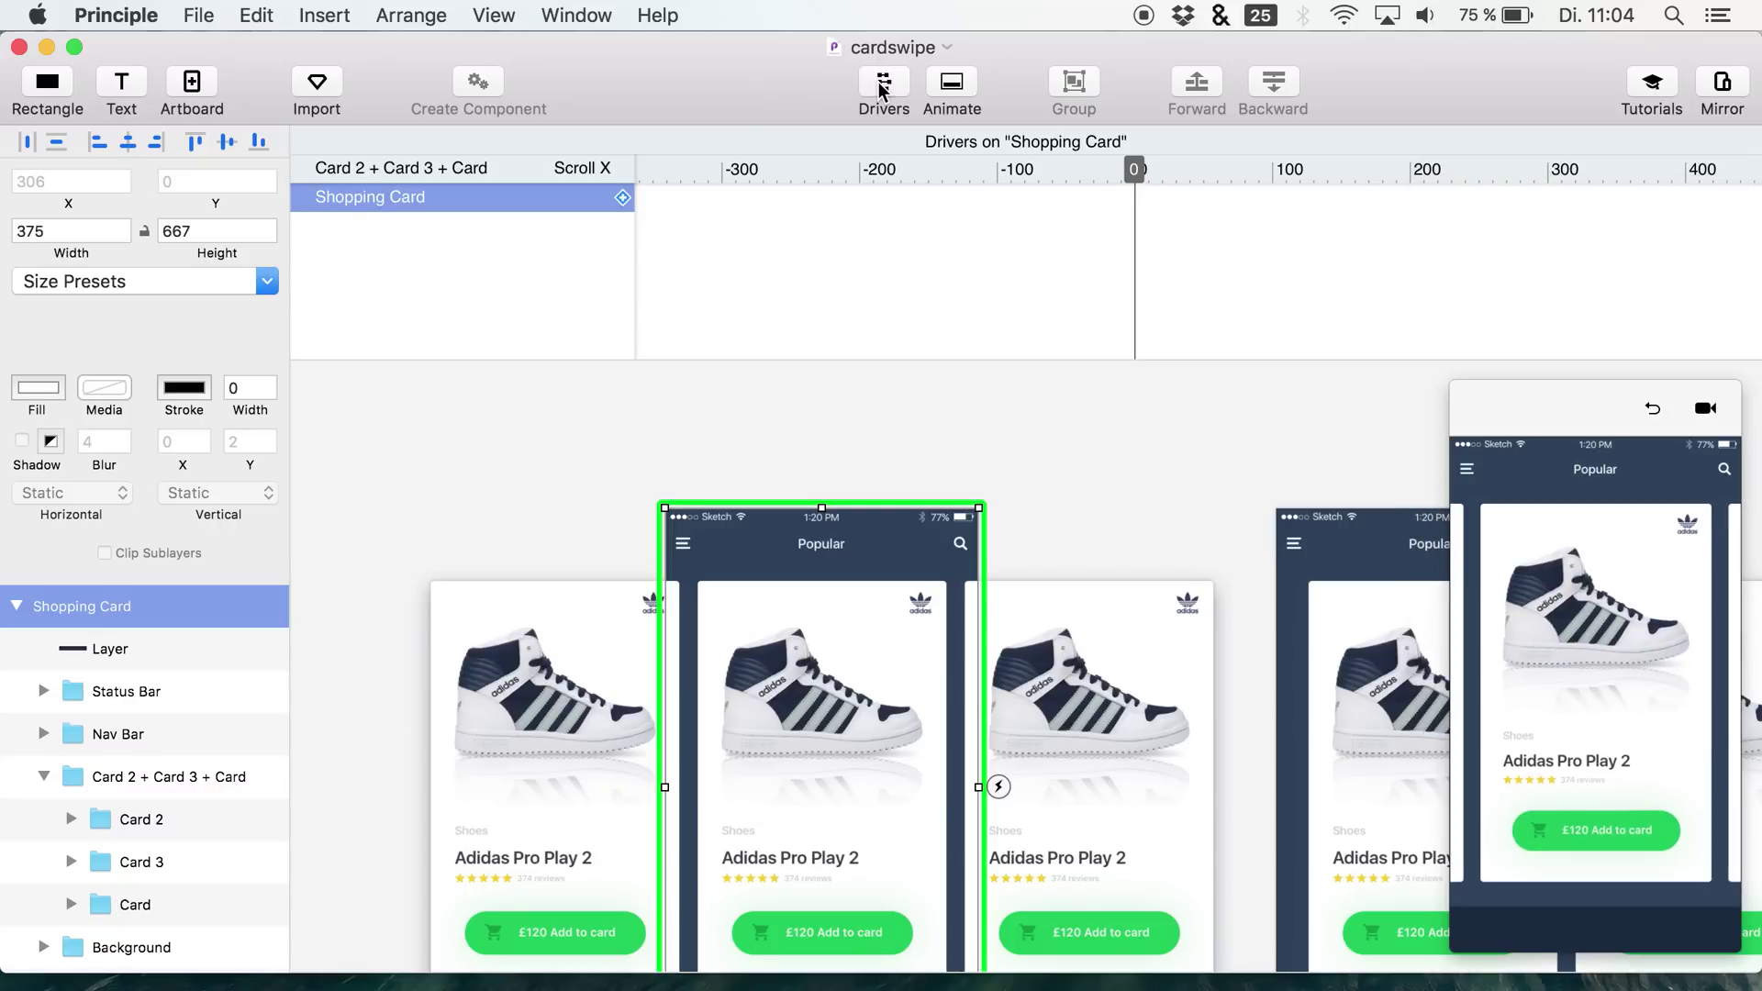
scroll(918, 441, "down", 5)
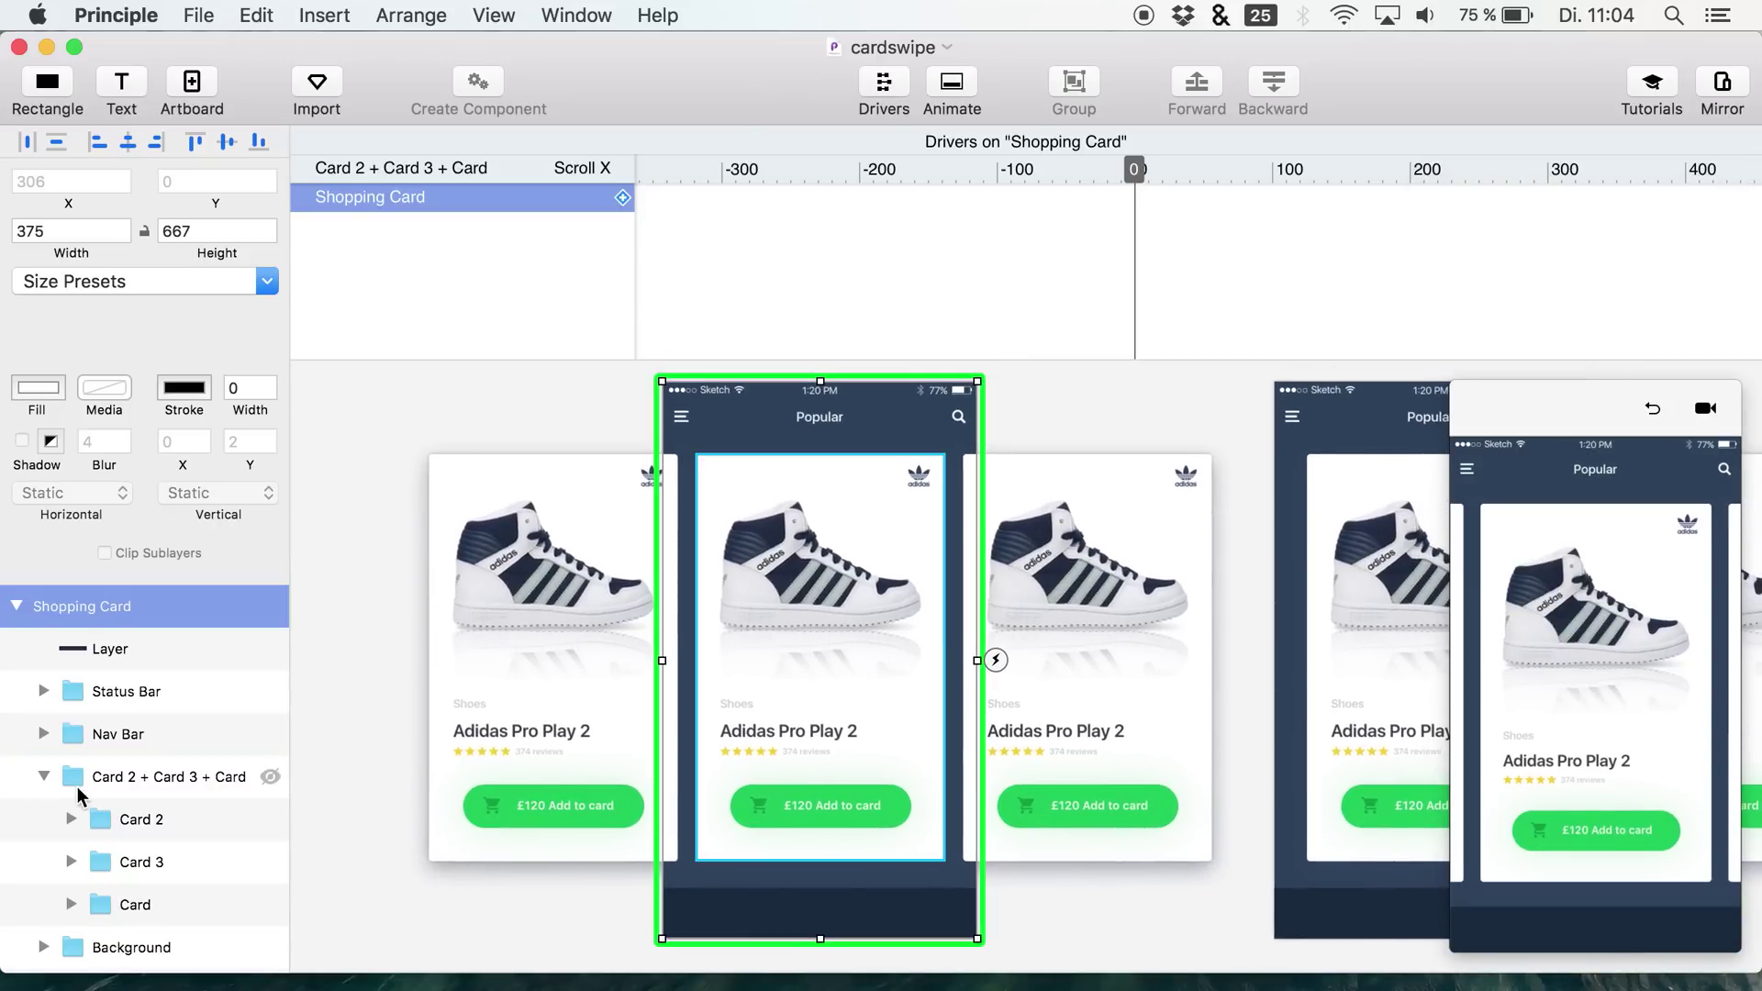
scroll(92, 771, "down", 2)
- Inspect the driver entries of the Card 2 + Card 3 + Card group and its individual cards
left_click(97, 751)
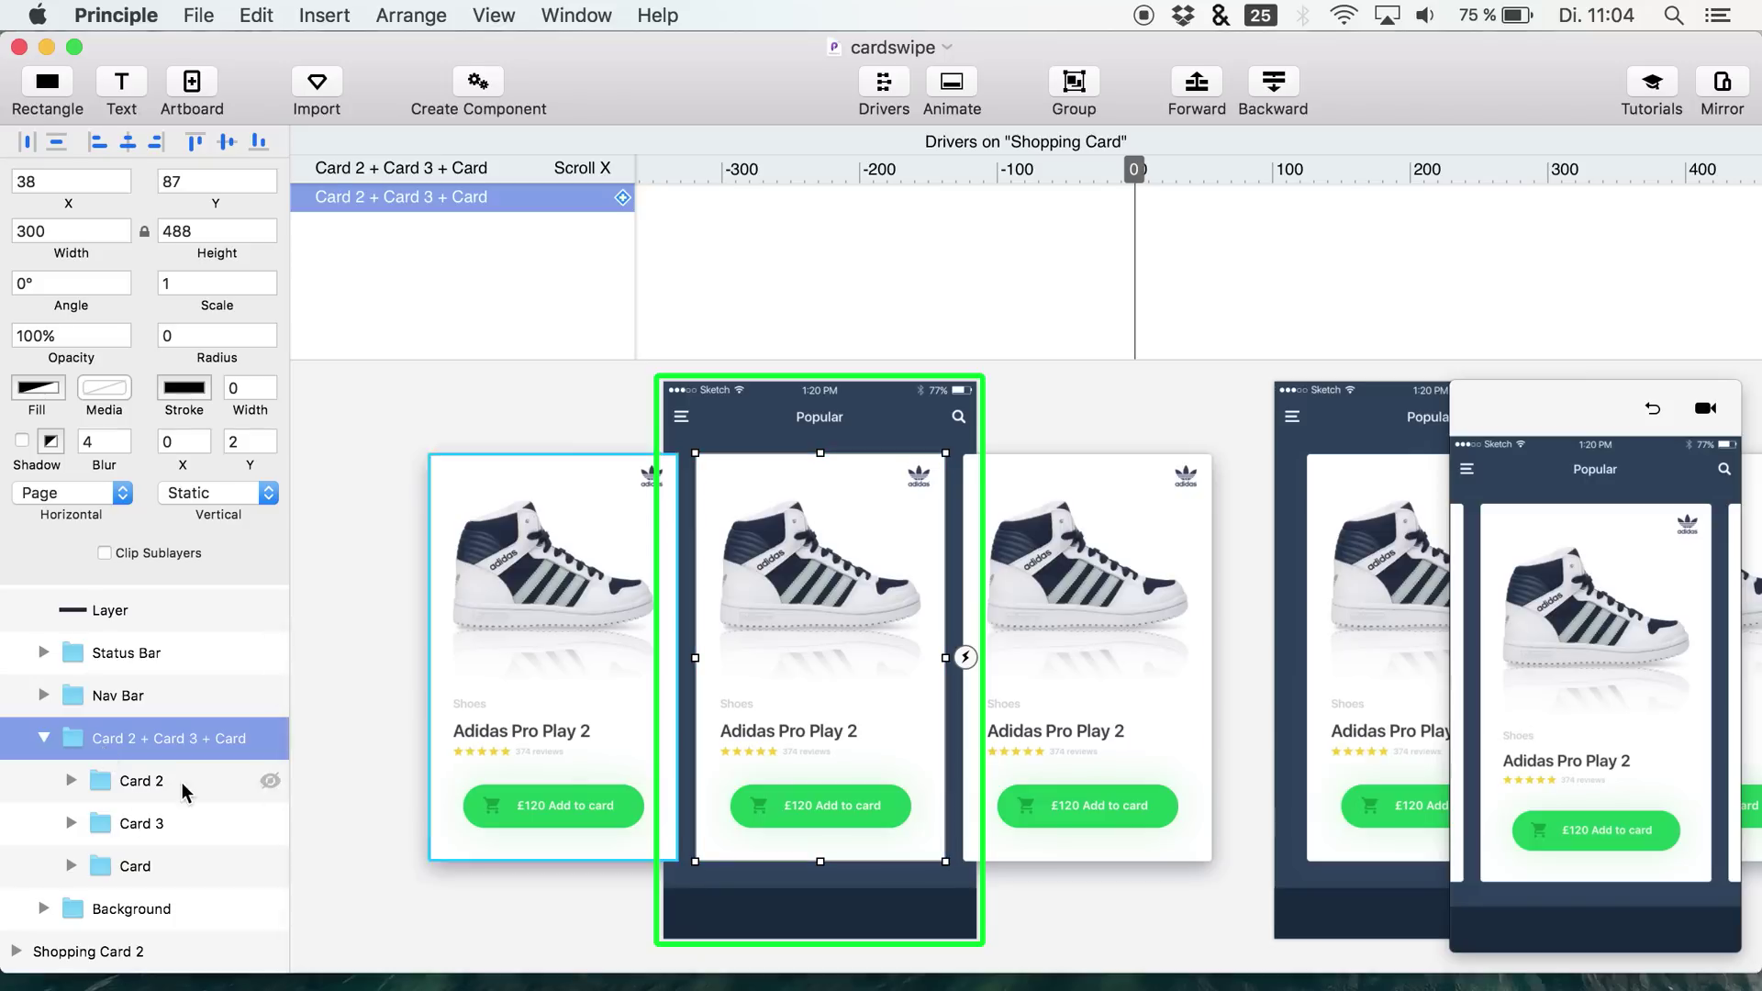
left_click(154, 826)
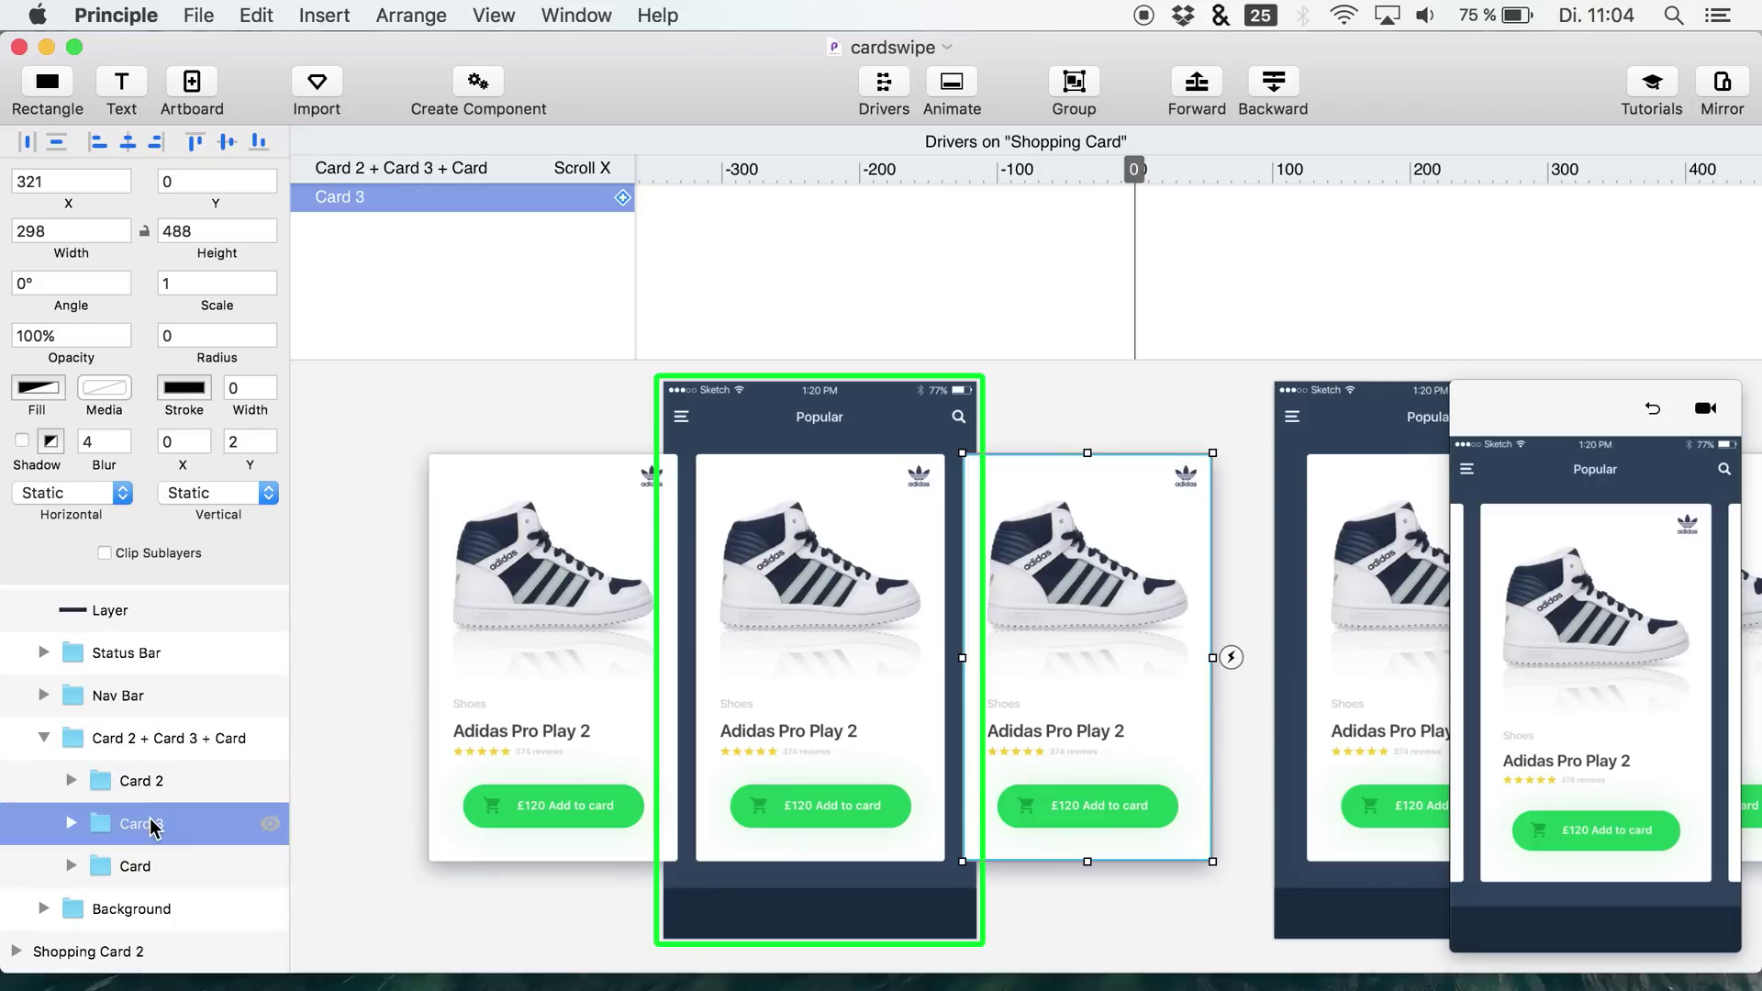
left_click(137, 869)
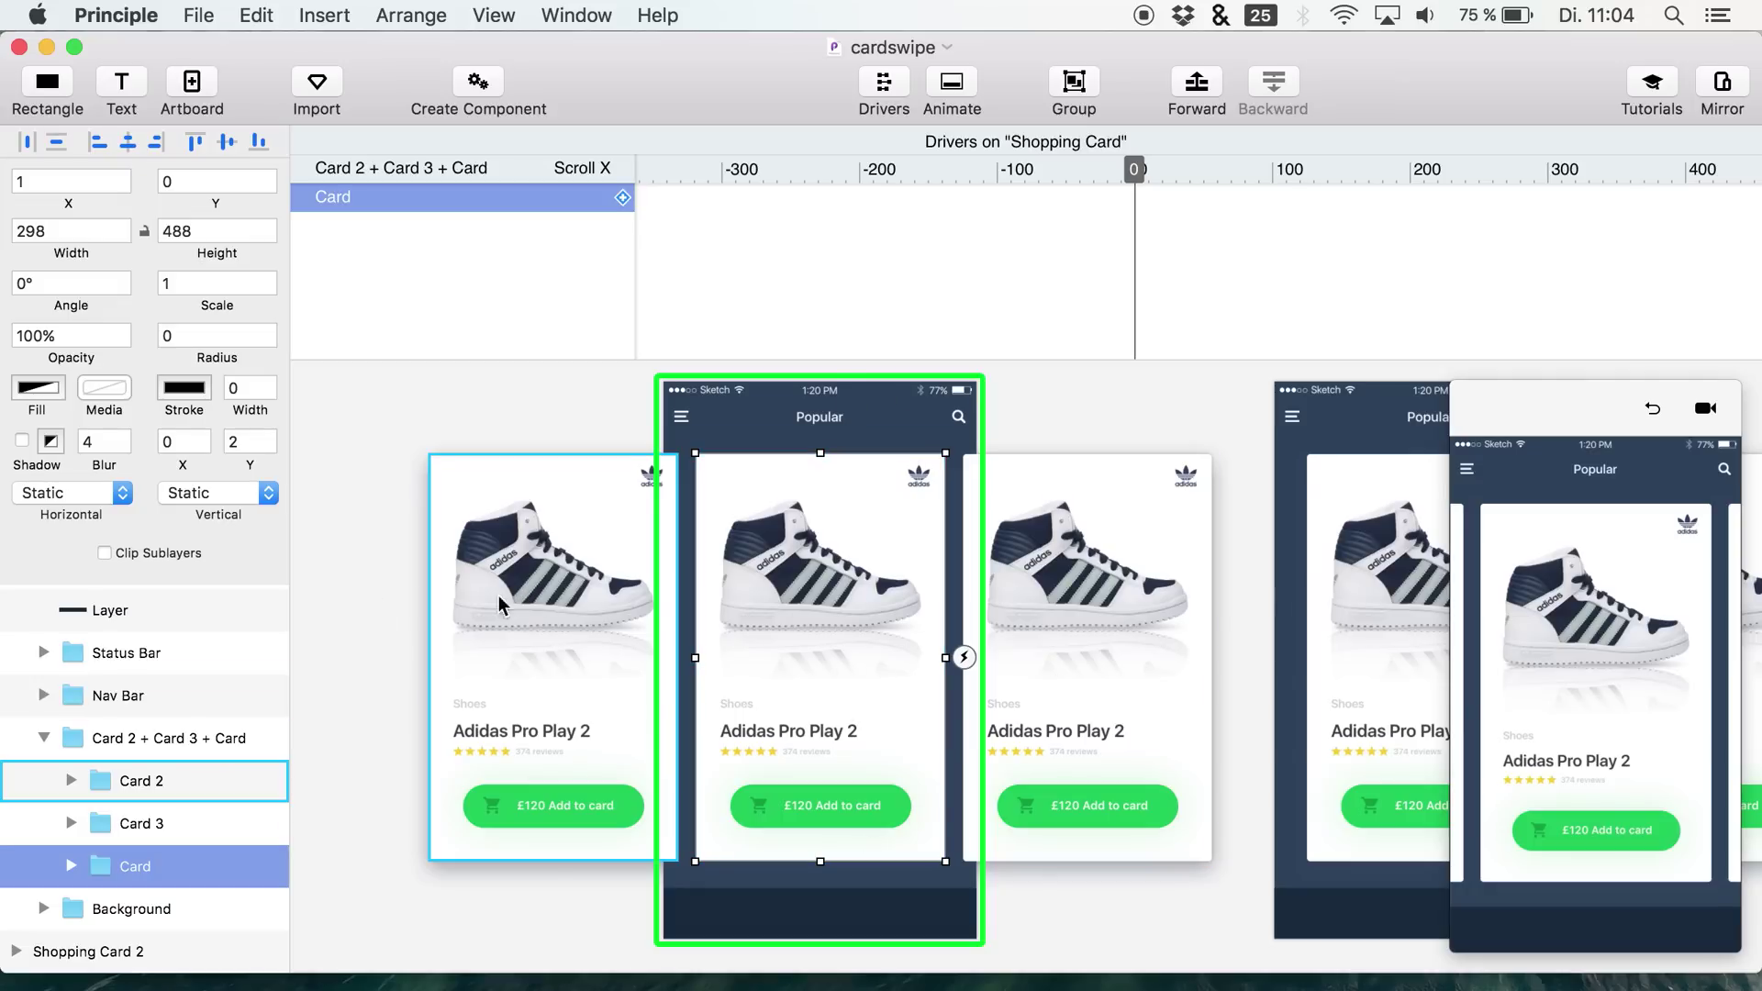
left_click(134, 794)
left_click(137, 828)
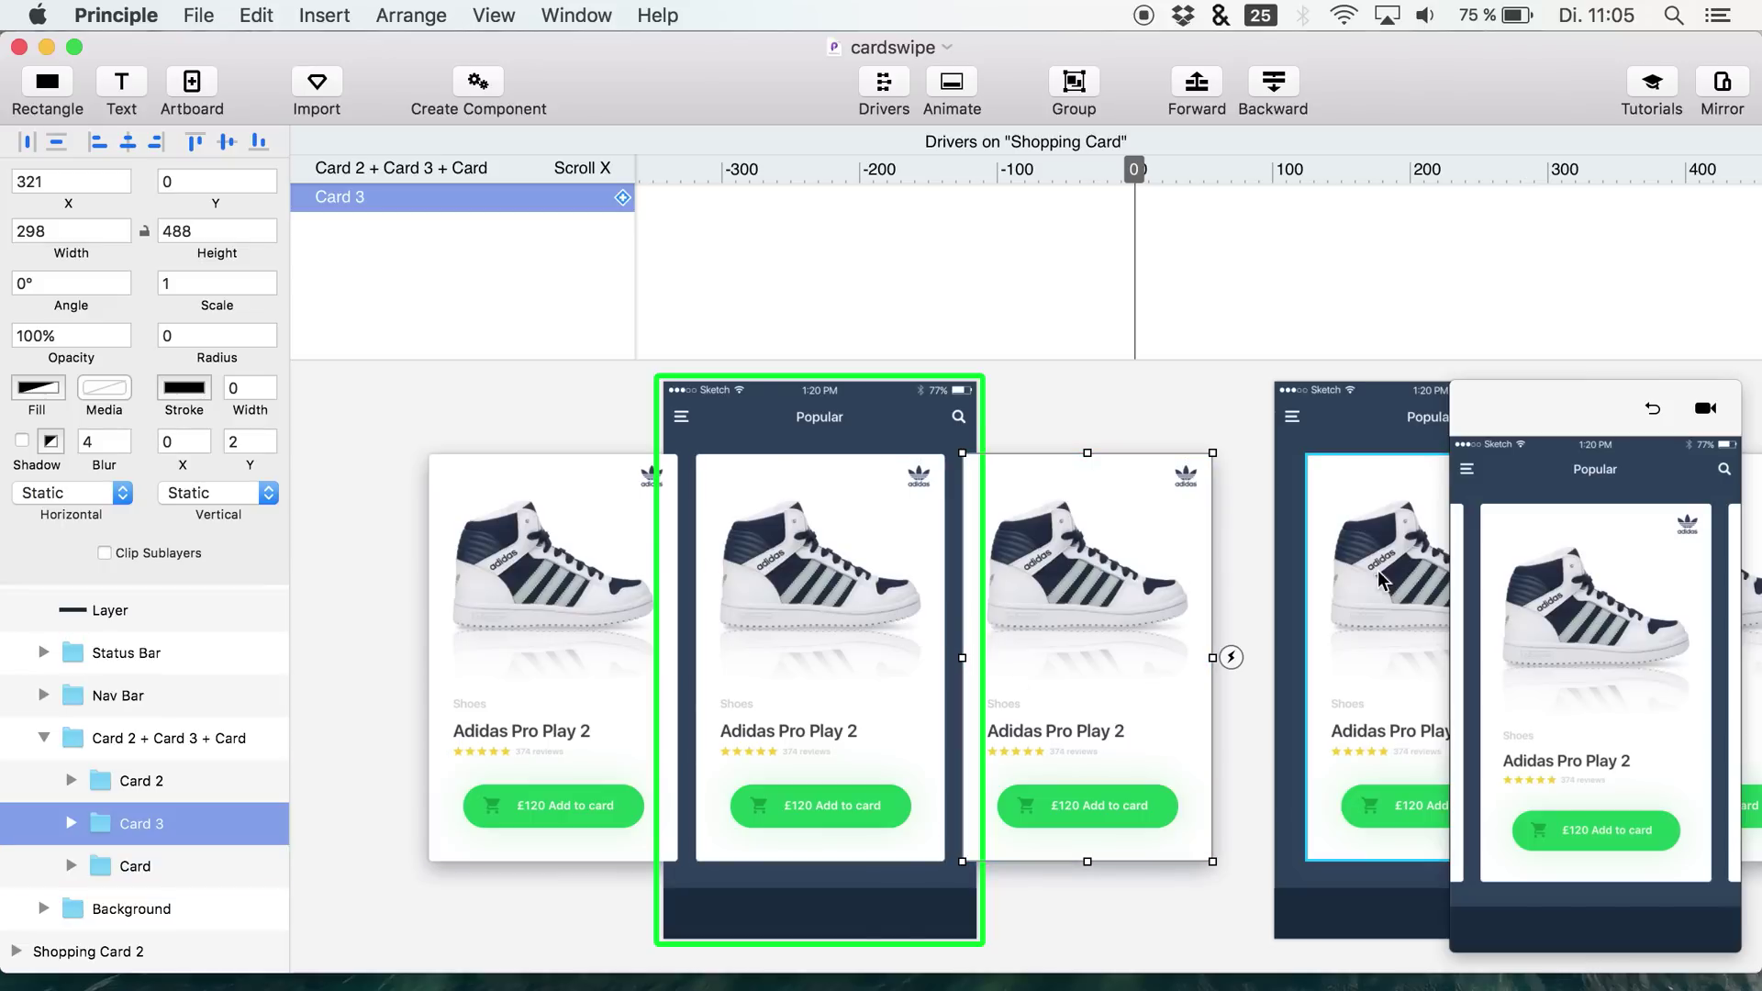
- Swipe through the shoe cards in the preview with the drivers timeline open
mouse_move(1580, 619)
left_mouse_down()
mouse_move(1661, 610)
mouse_move(1551, 601)
left_mouse_up()
left_click_drag(1638, 600, 1393, 612)
left_click(1461, 548)
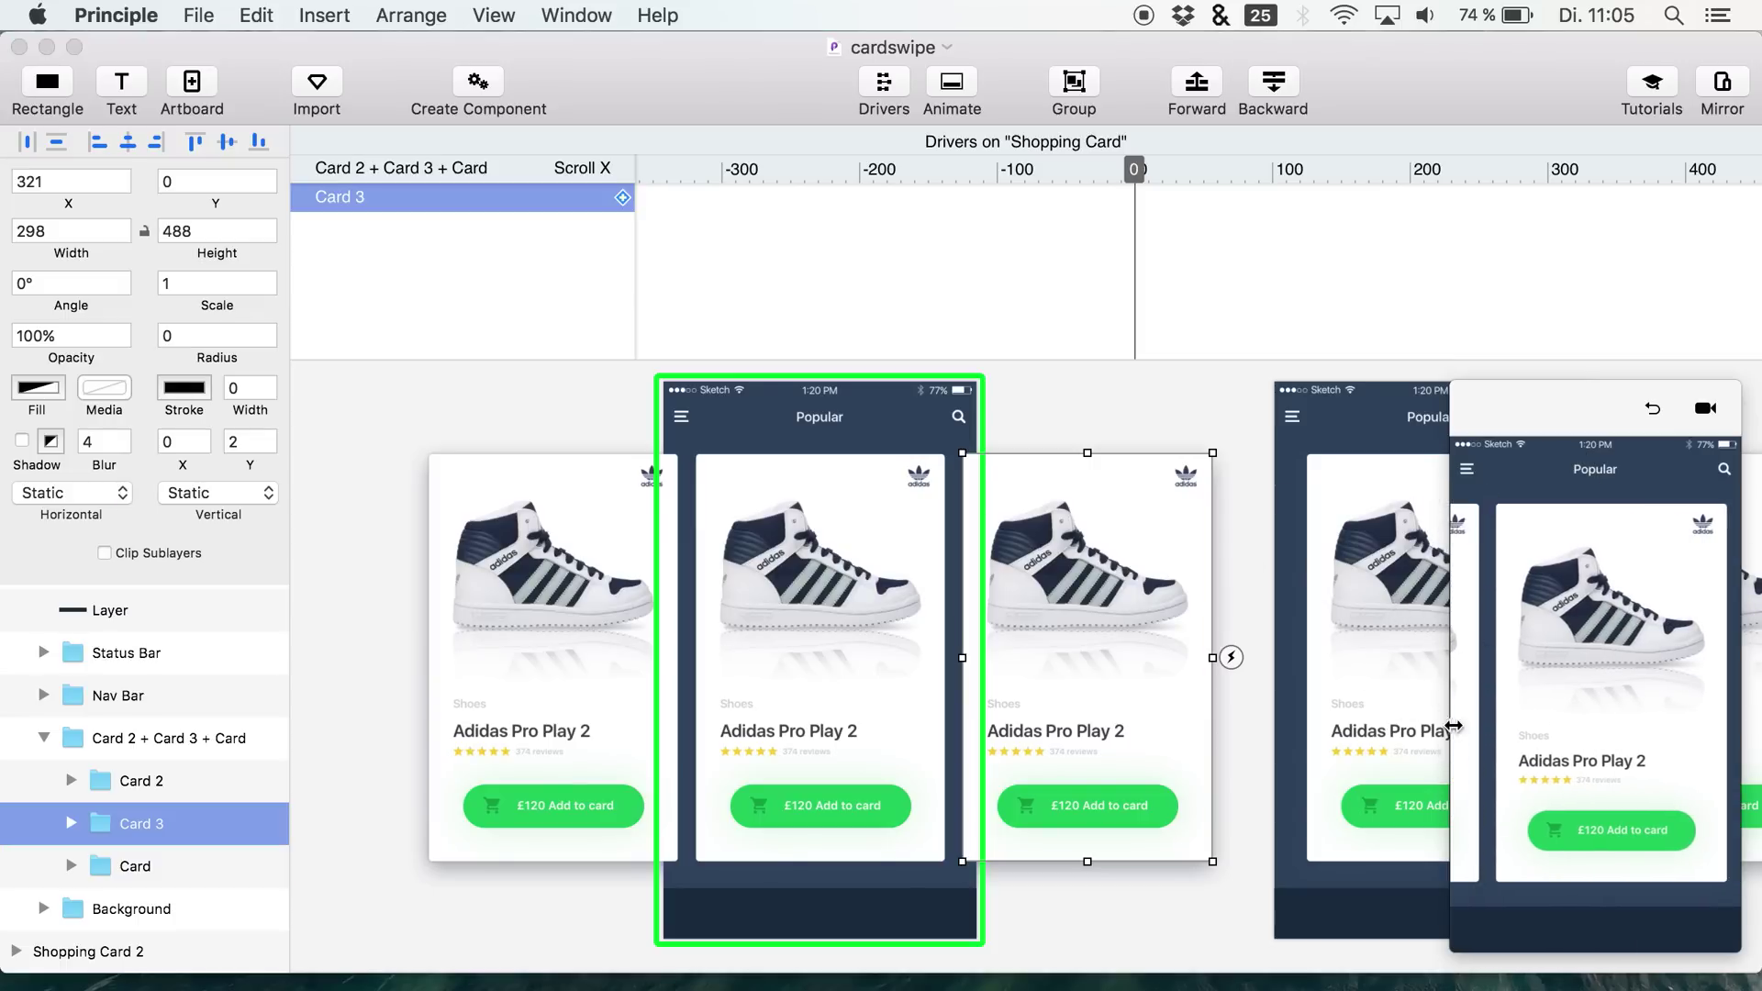
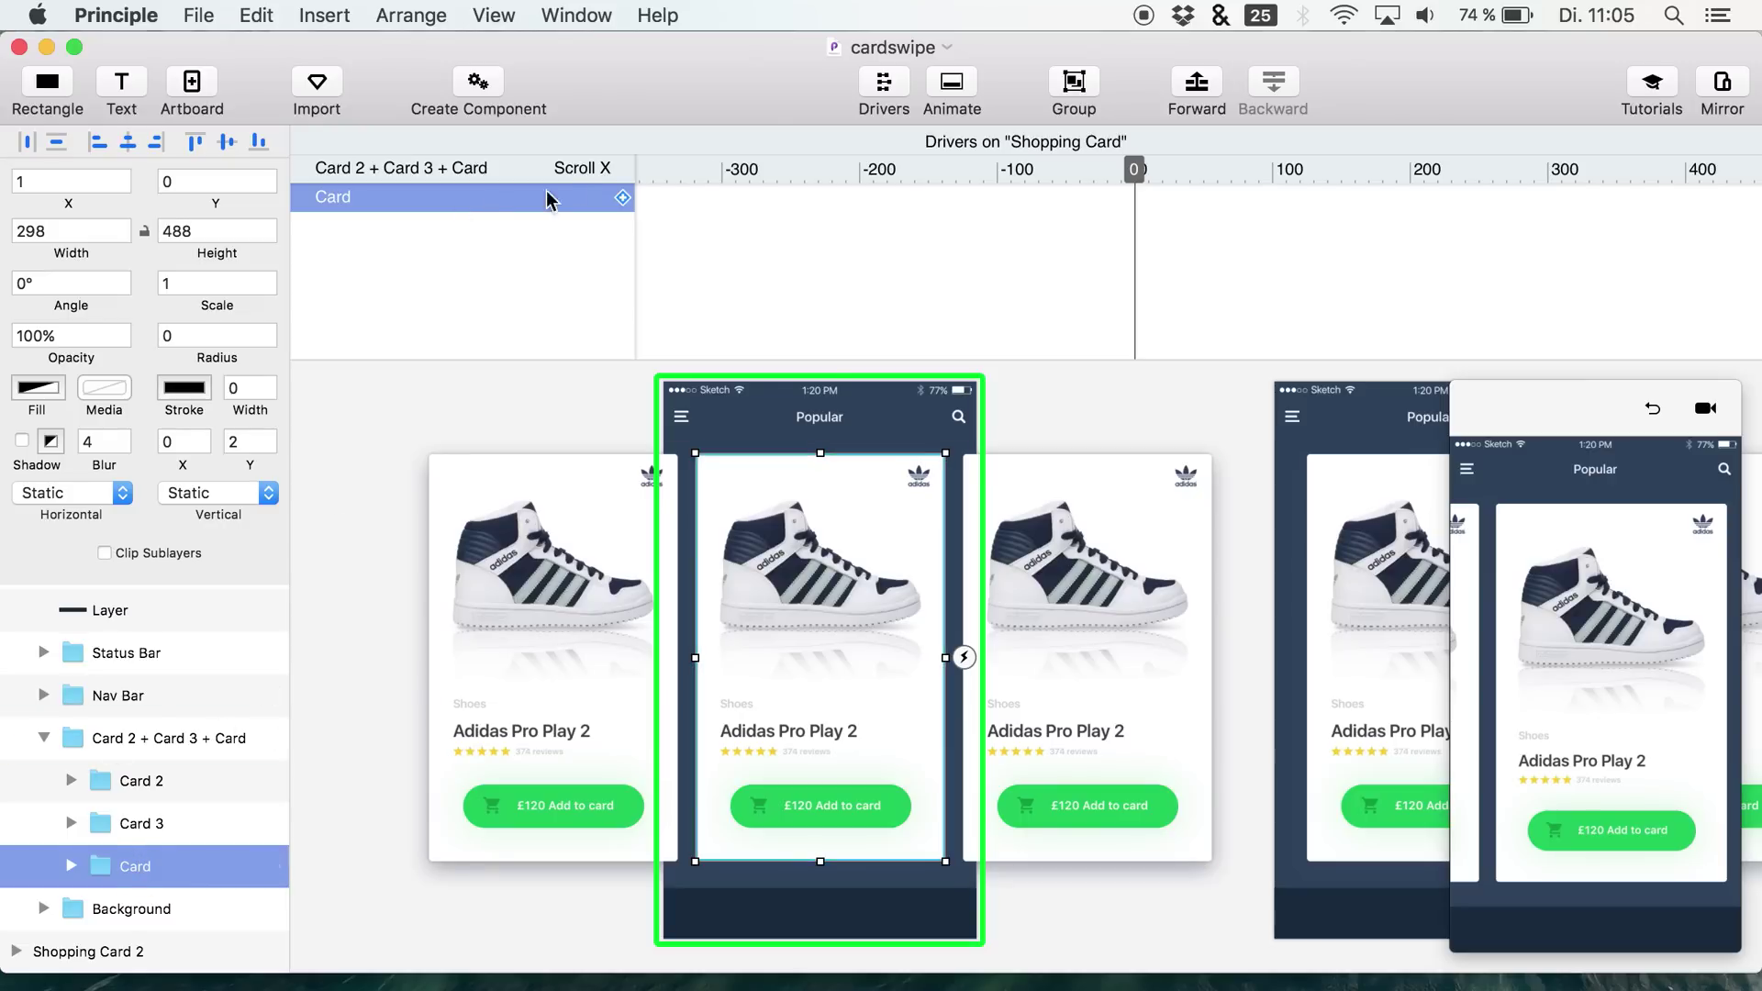
- Add an opacity driver for Card at scroll position 0 and set its opacity to 50% at scroll position 310
left_click(617, 198)
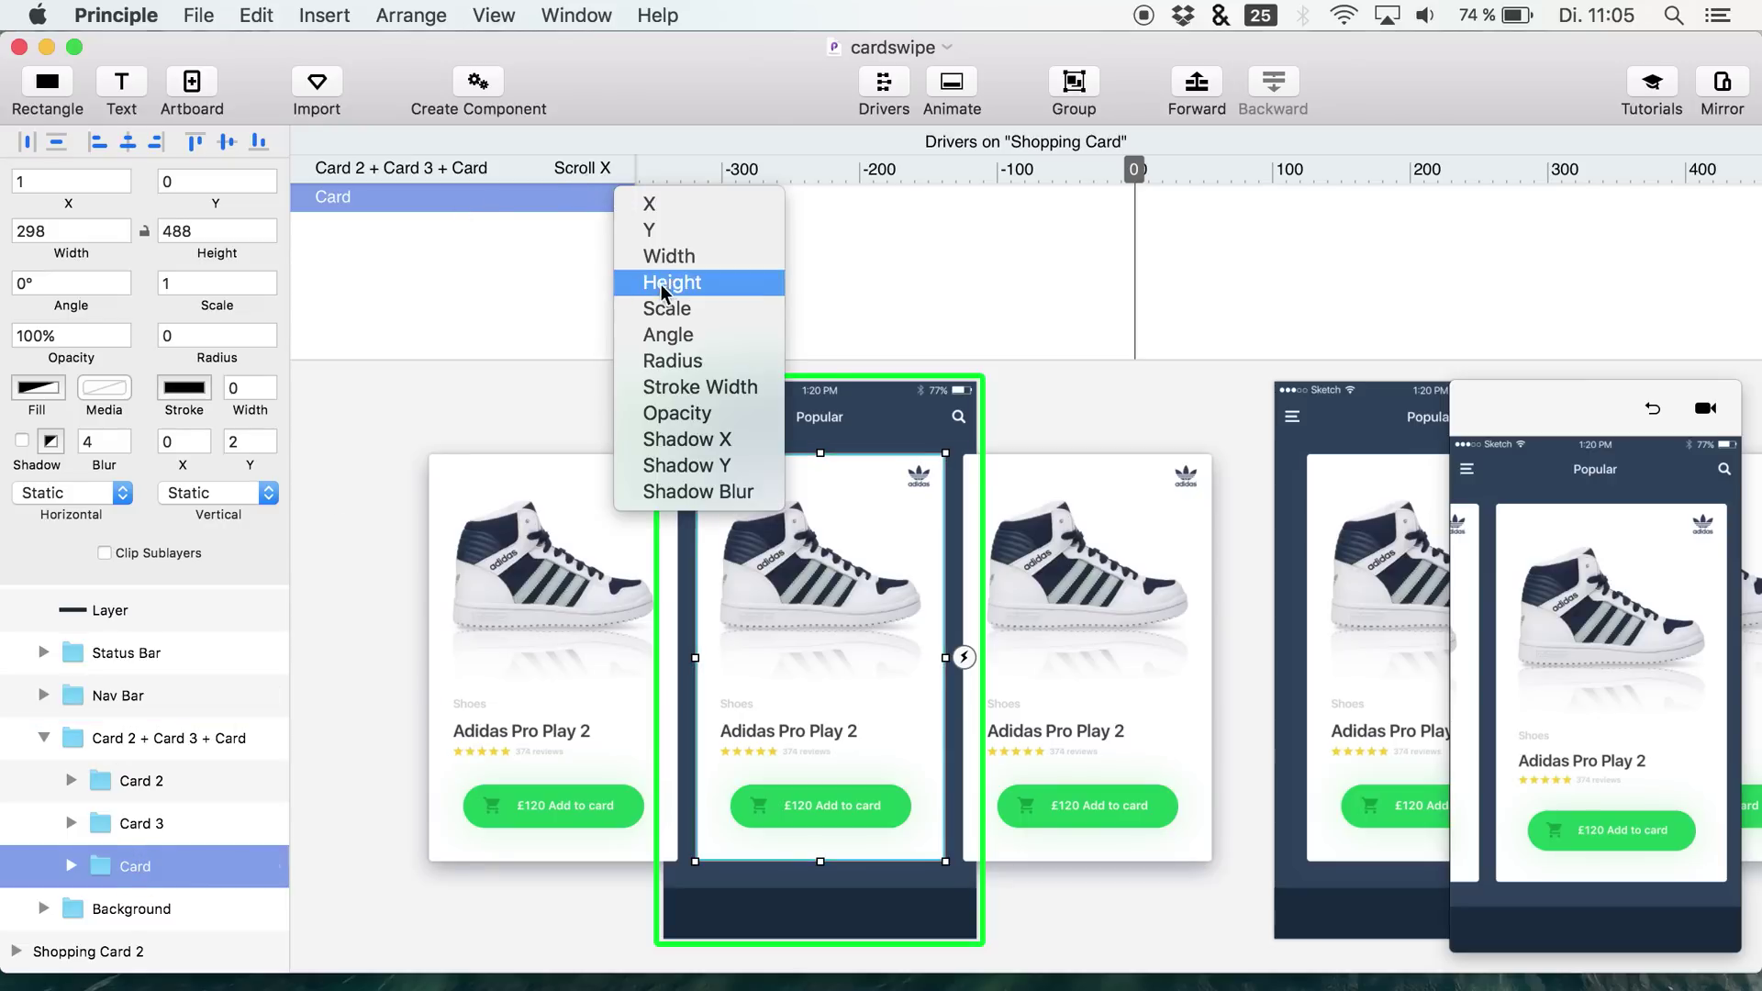
left_click(677, 410)
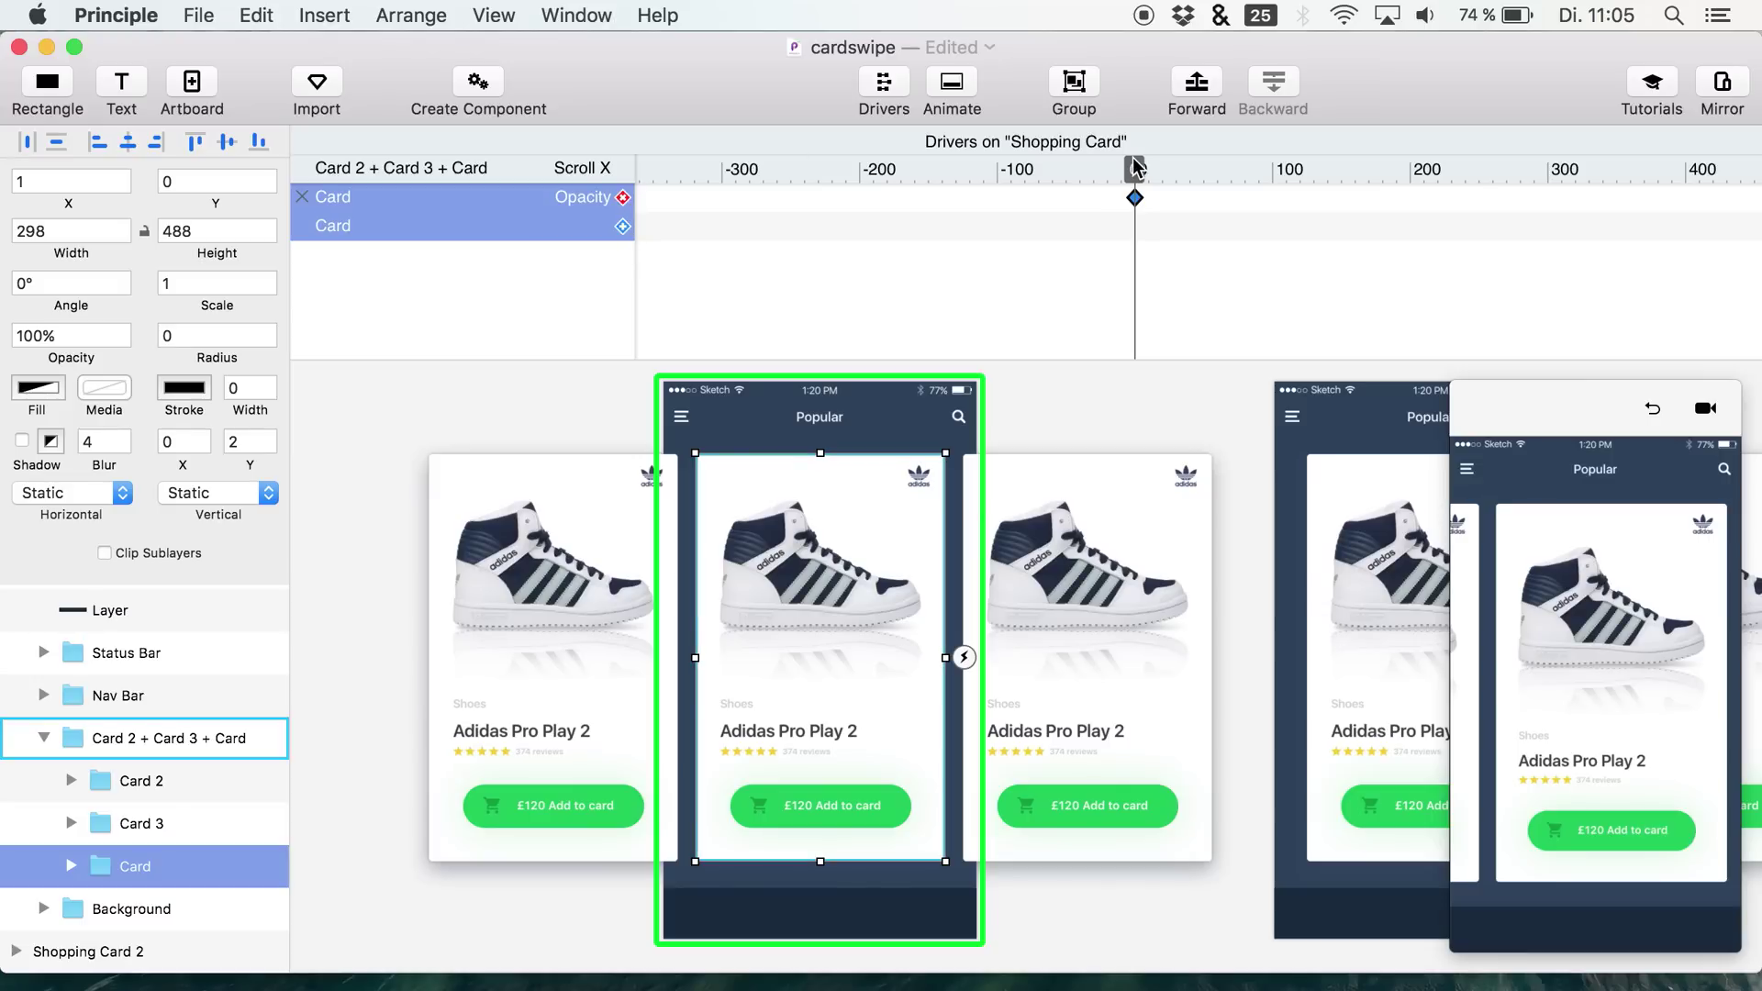
scroll(1135, 165, "right", 3)
left_click_drag(1056, 170, 1464, 223)
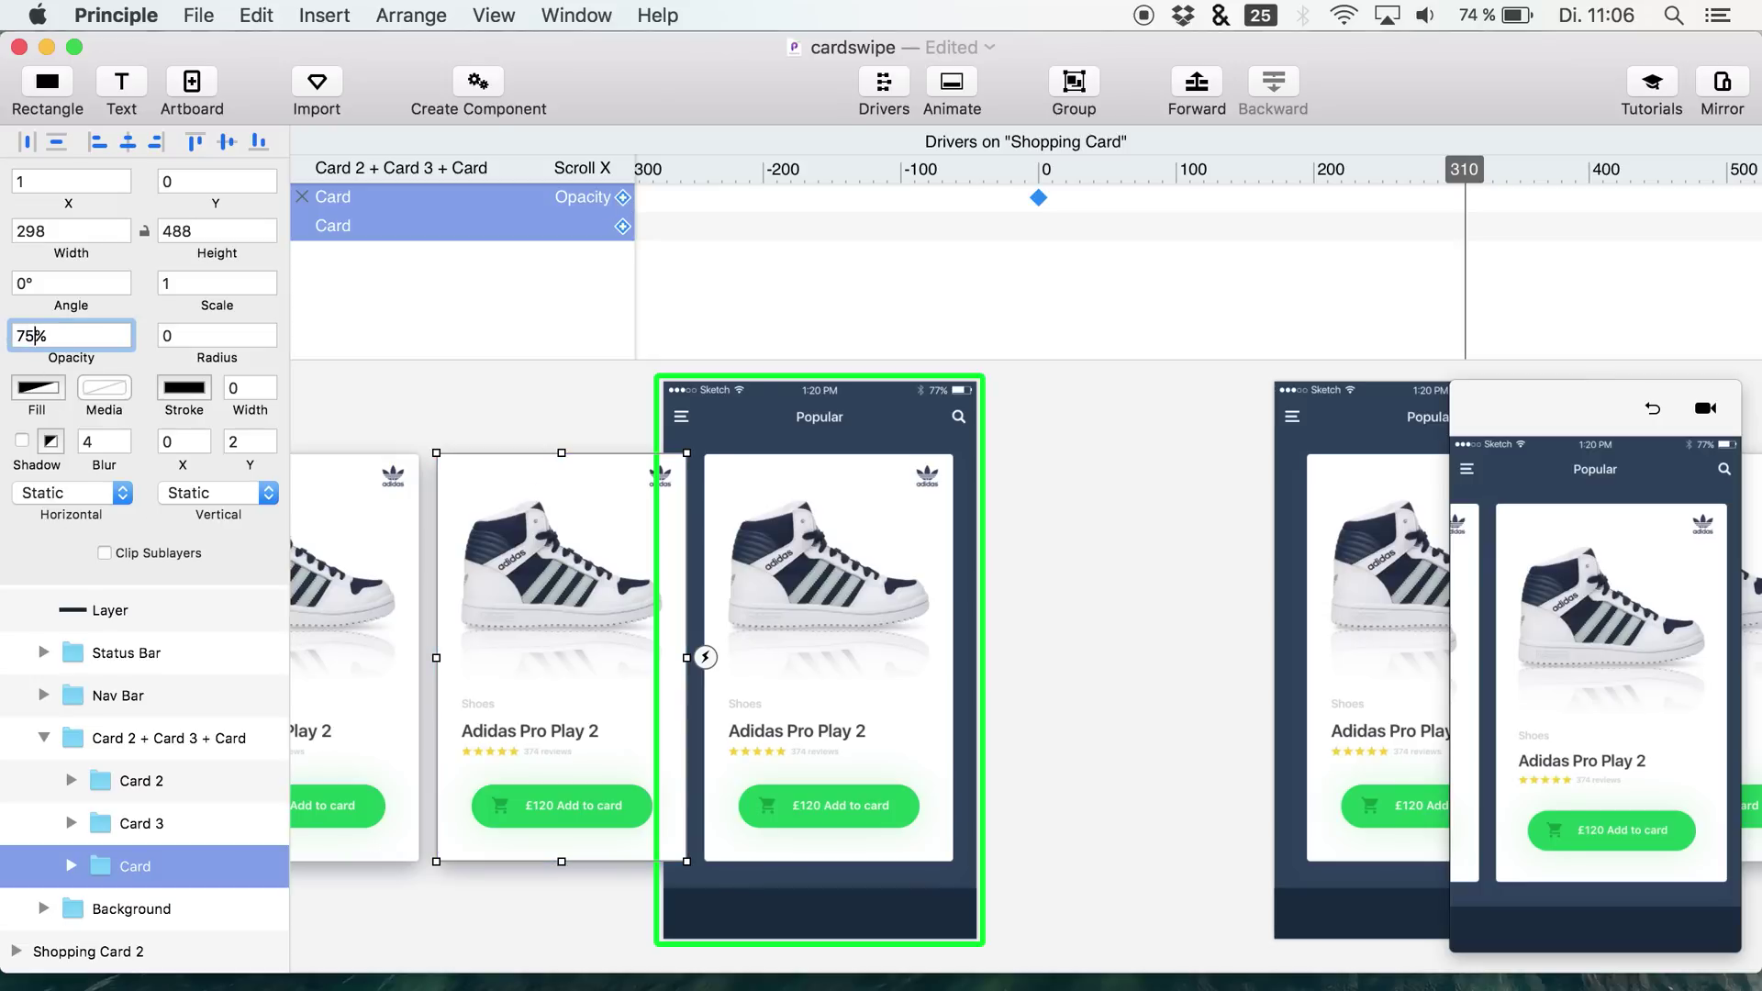
key("Return")
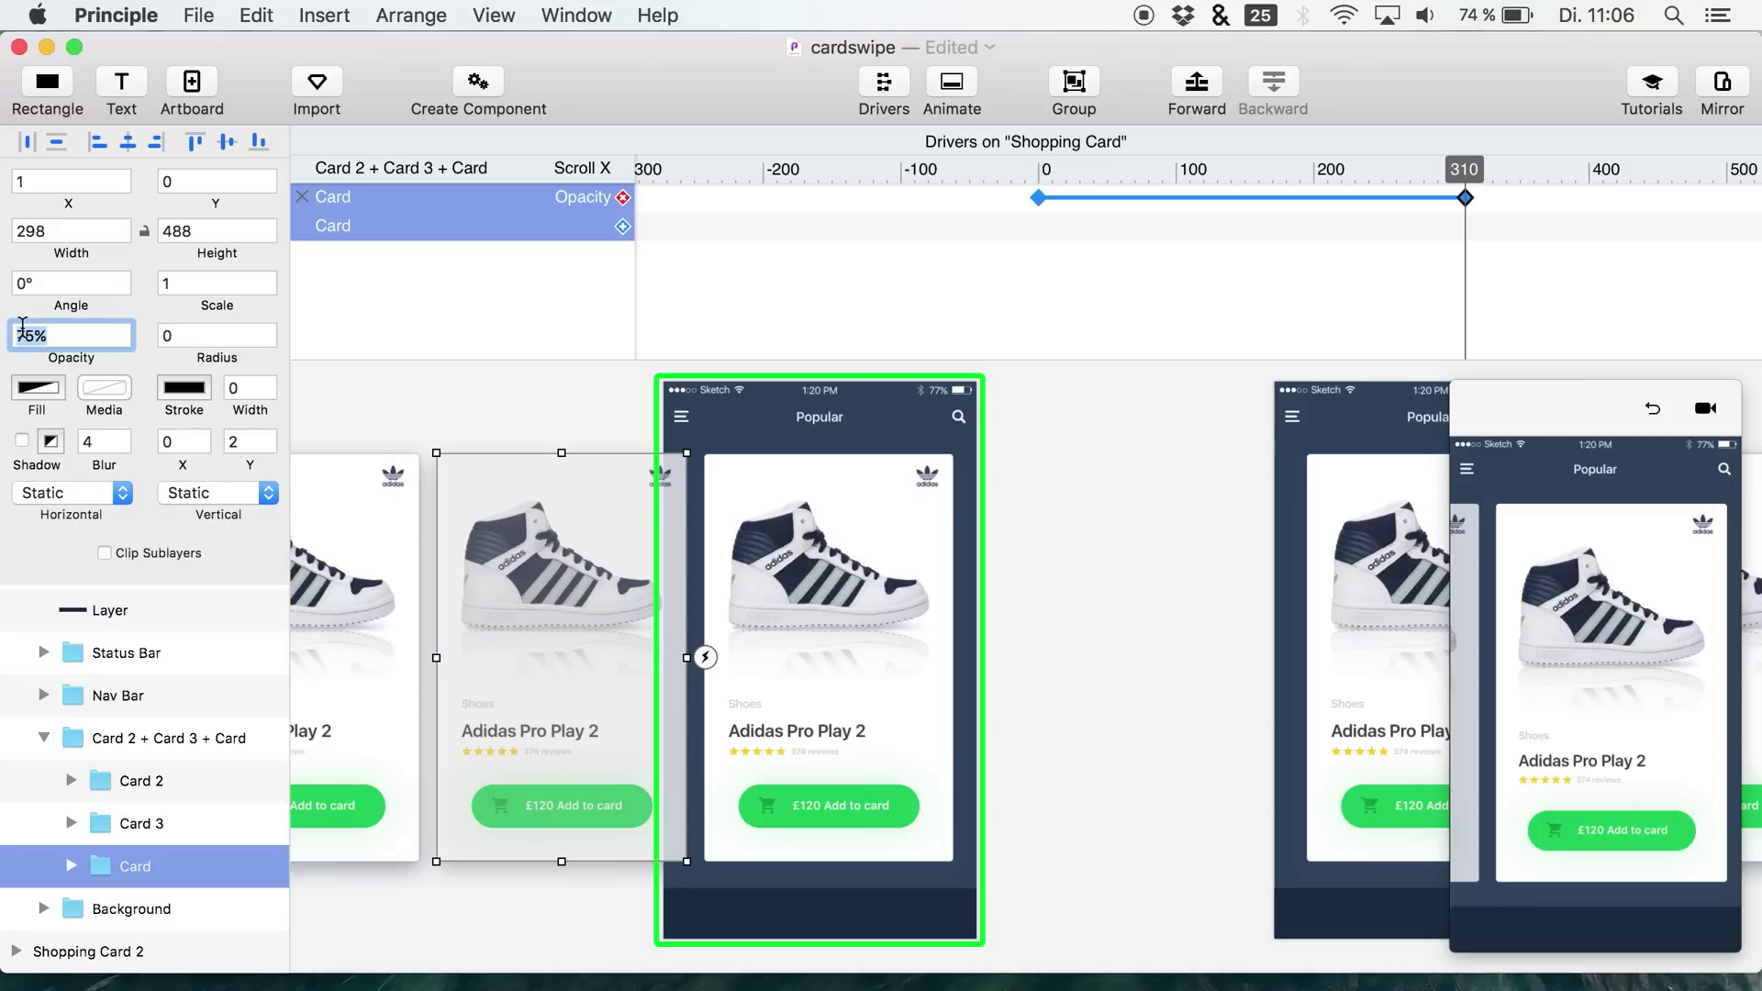
type("50")
key("Return")
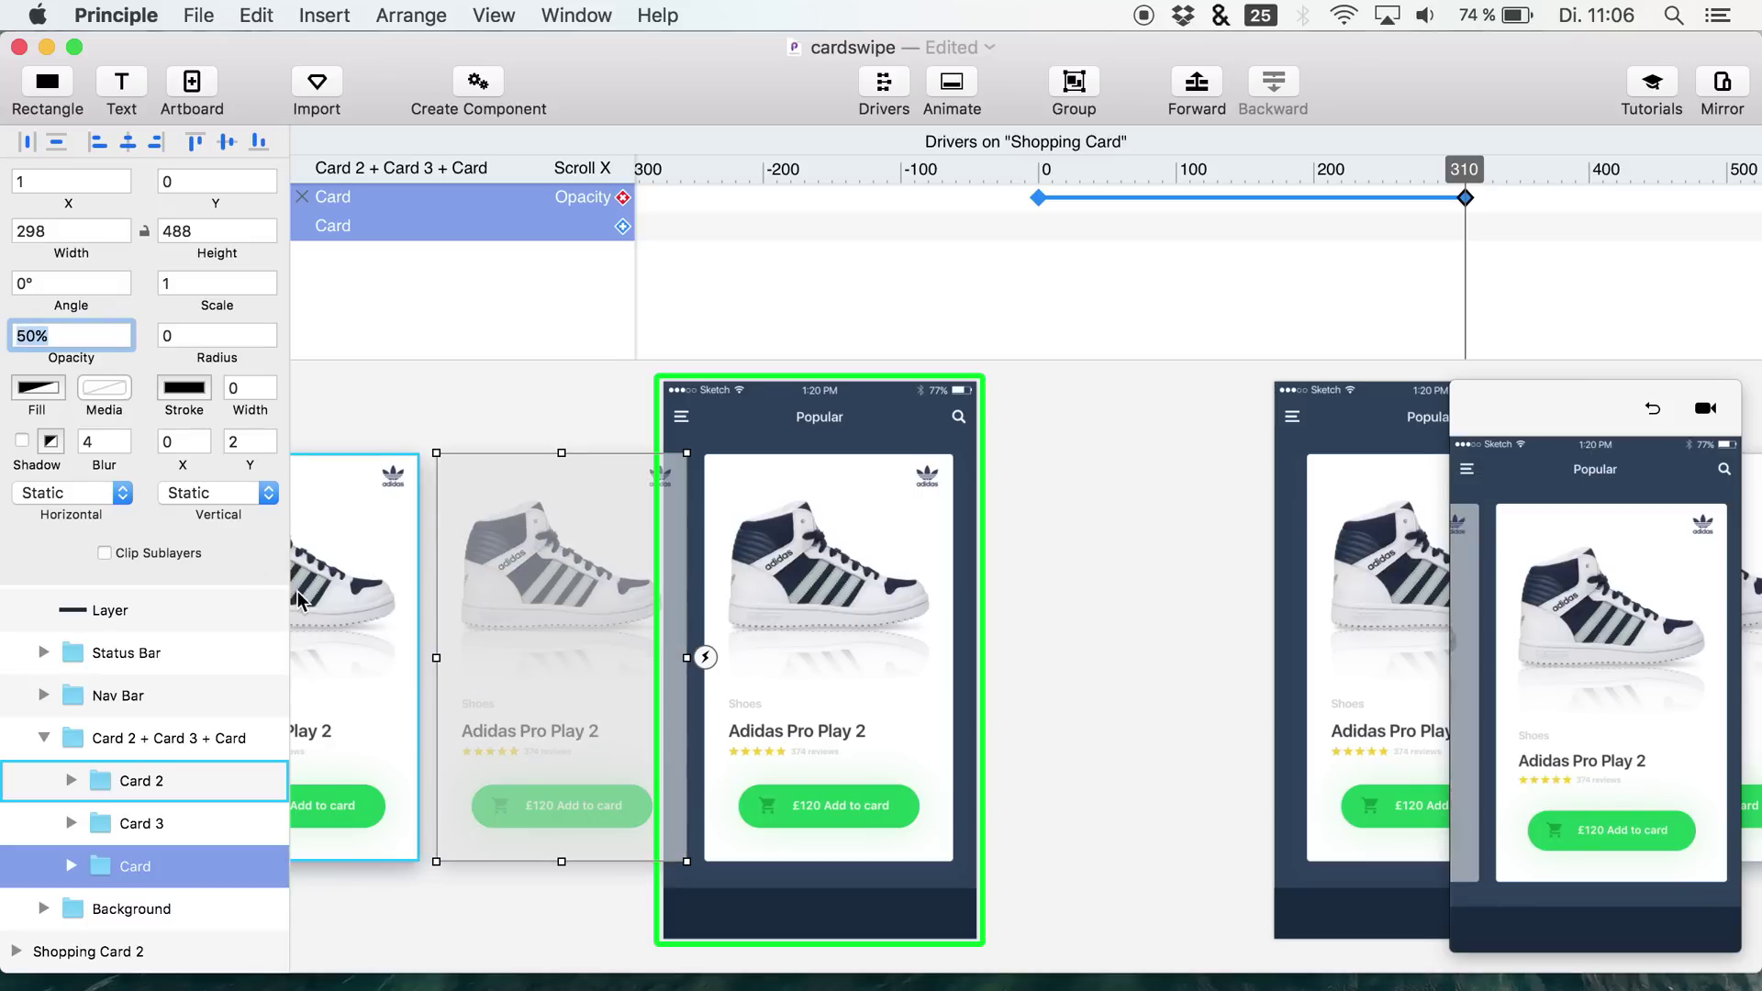
- Set Card's driven opacity to 50% at scroll position -310 and try the swipe in the preview
left_click_drag(1467, 175, 749, 221)
scroll(749, 225, "left", 5)
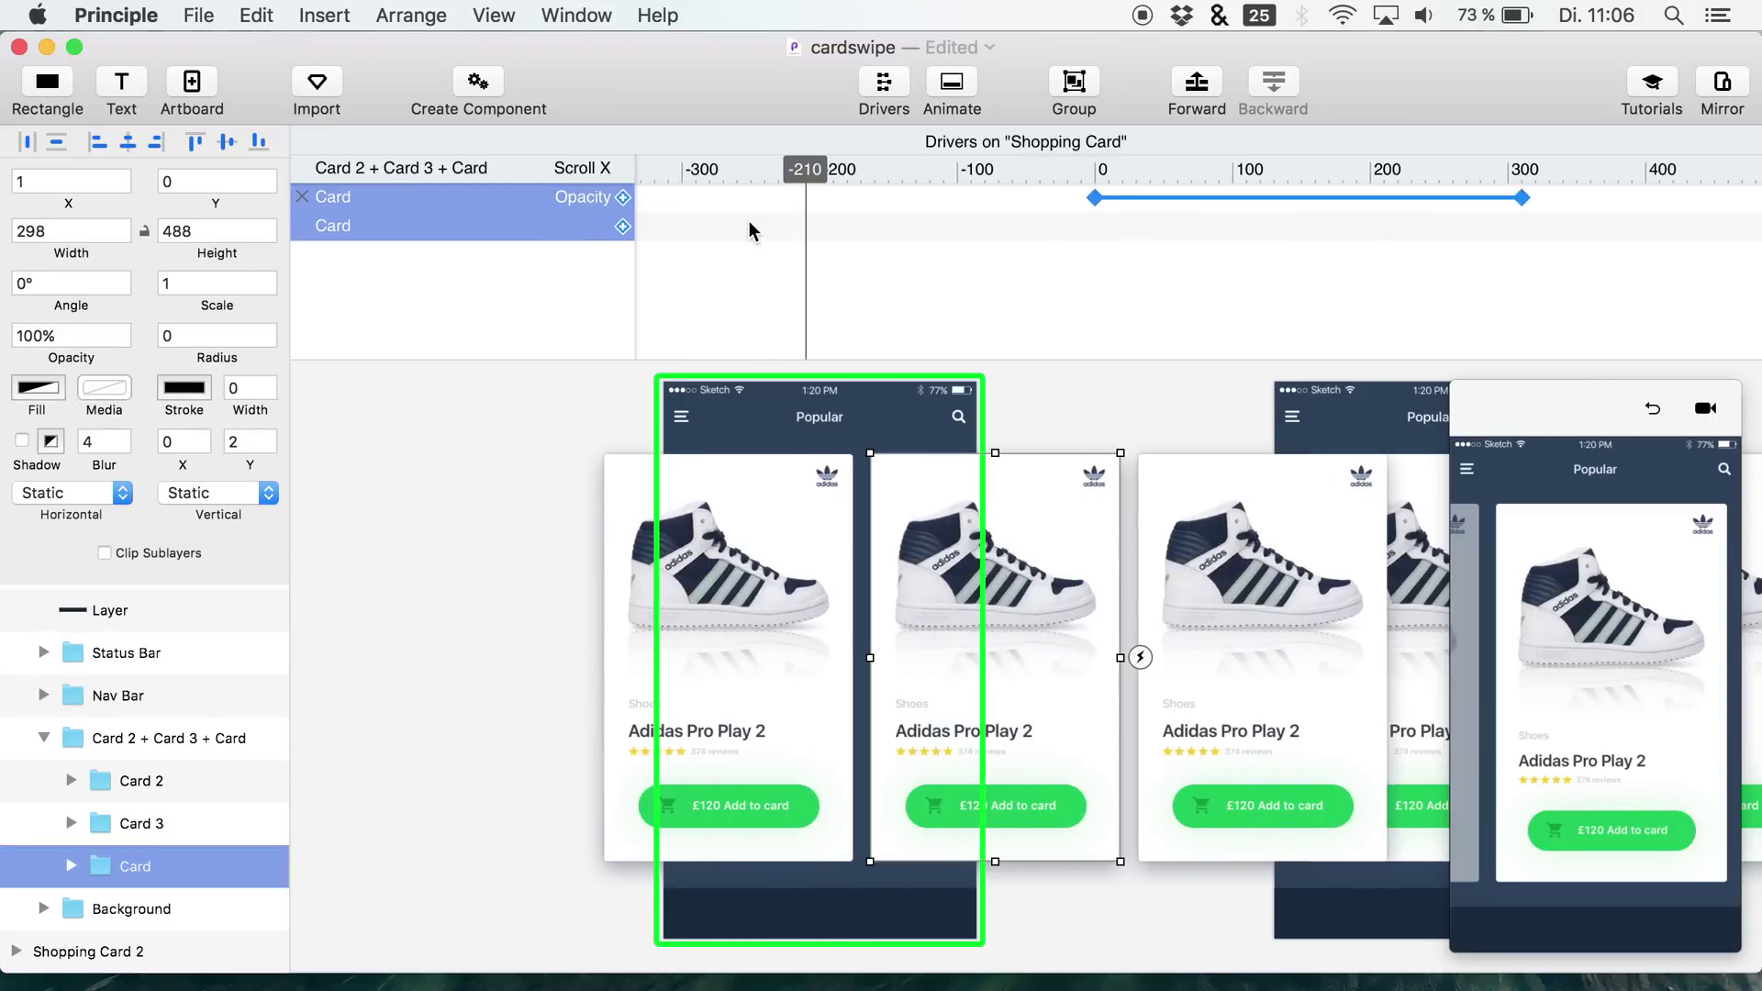
left_click_drag(858, 173, 725, 227)
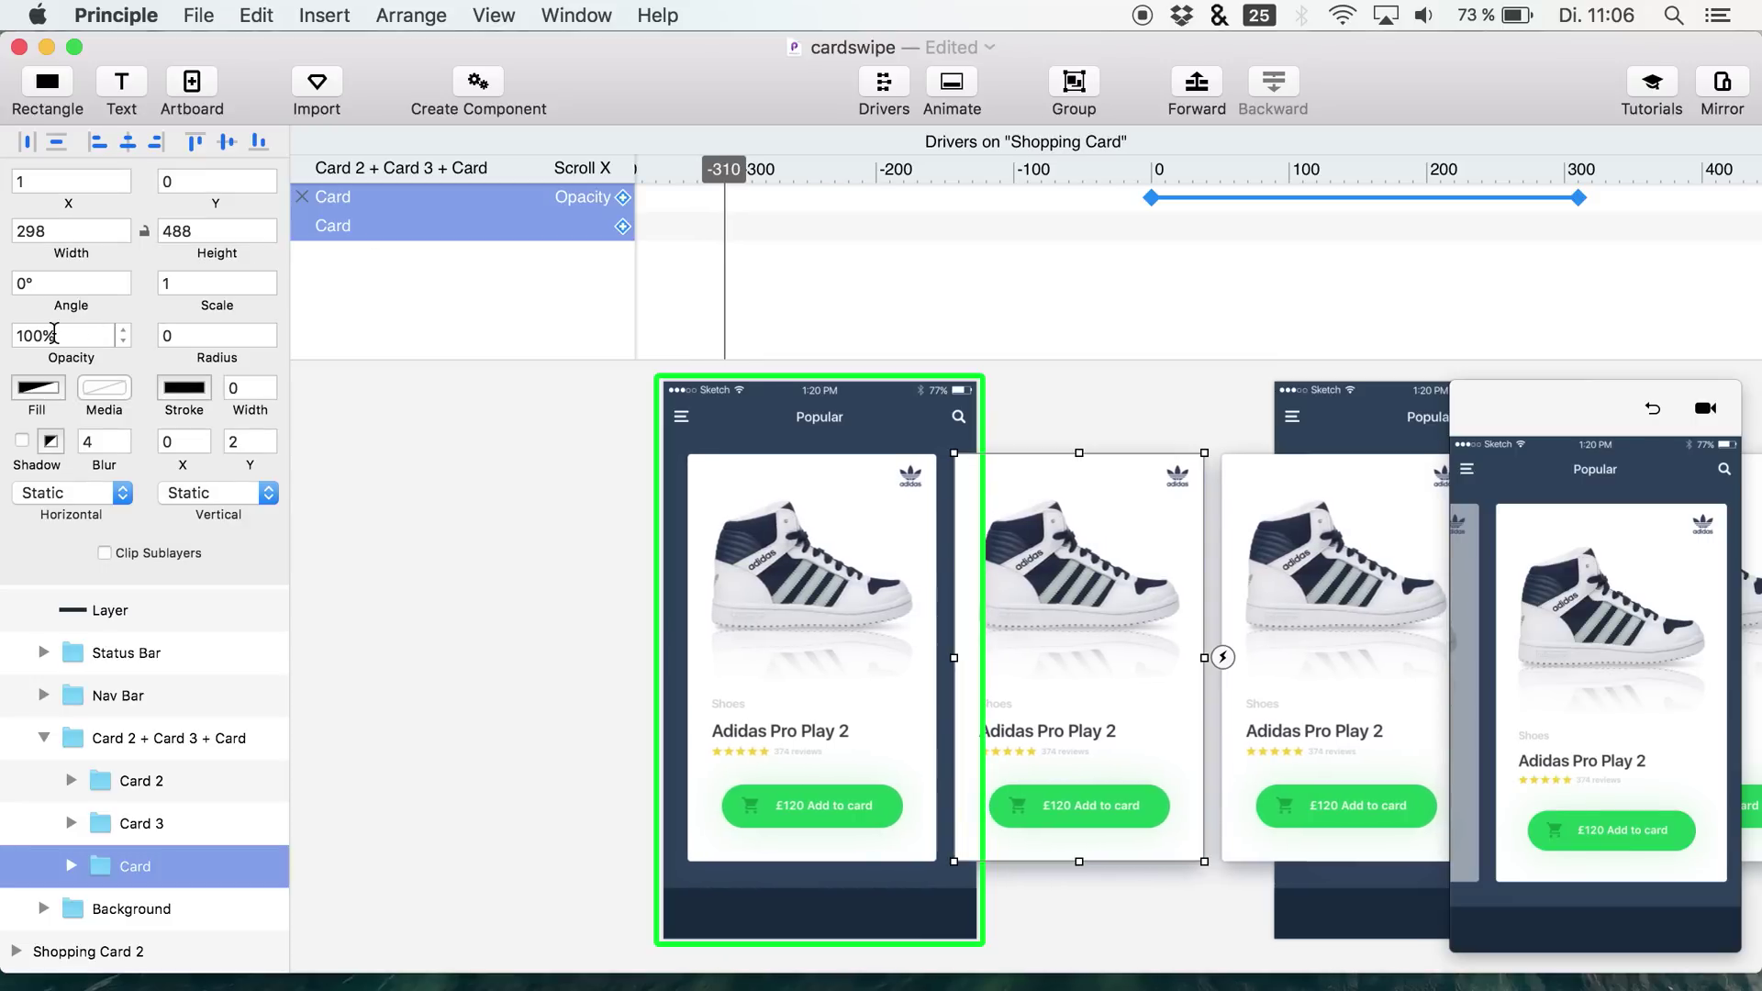
left_click_drag(46, 337, 3, 333)
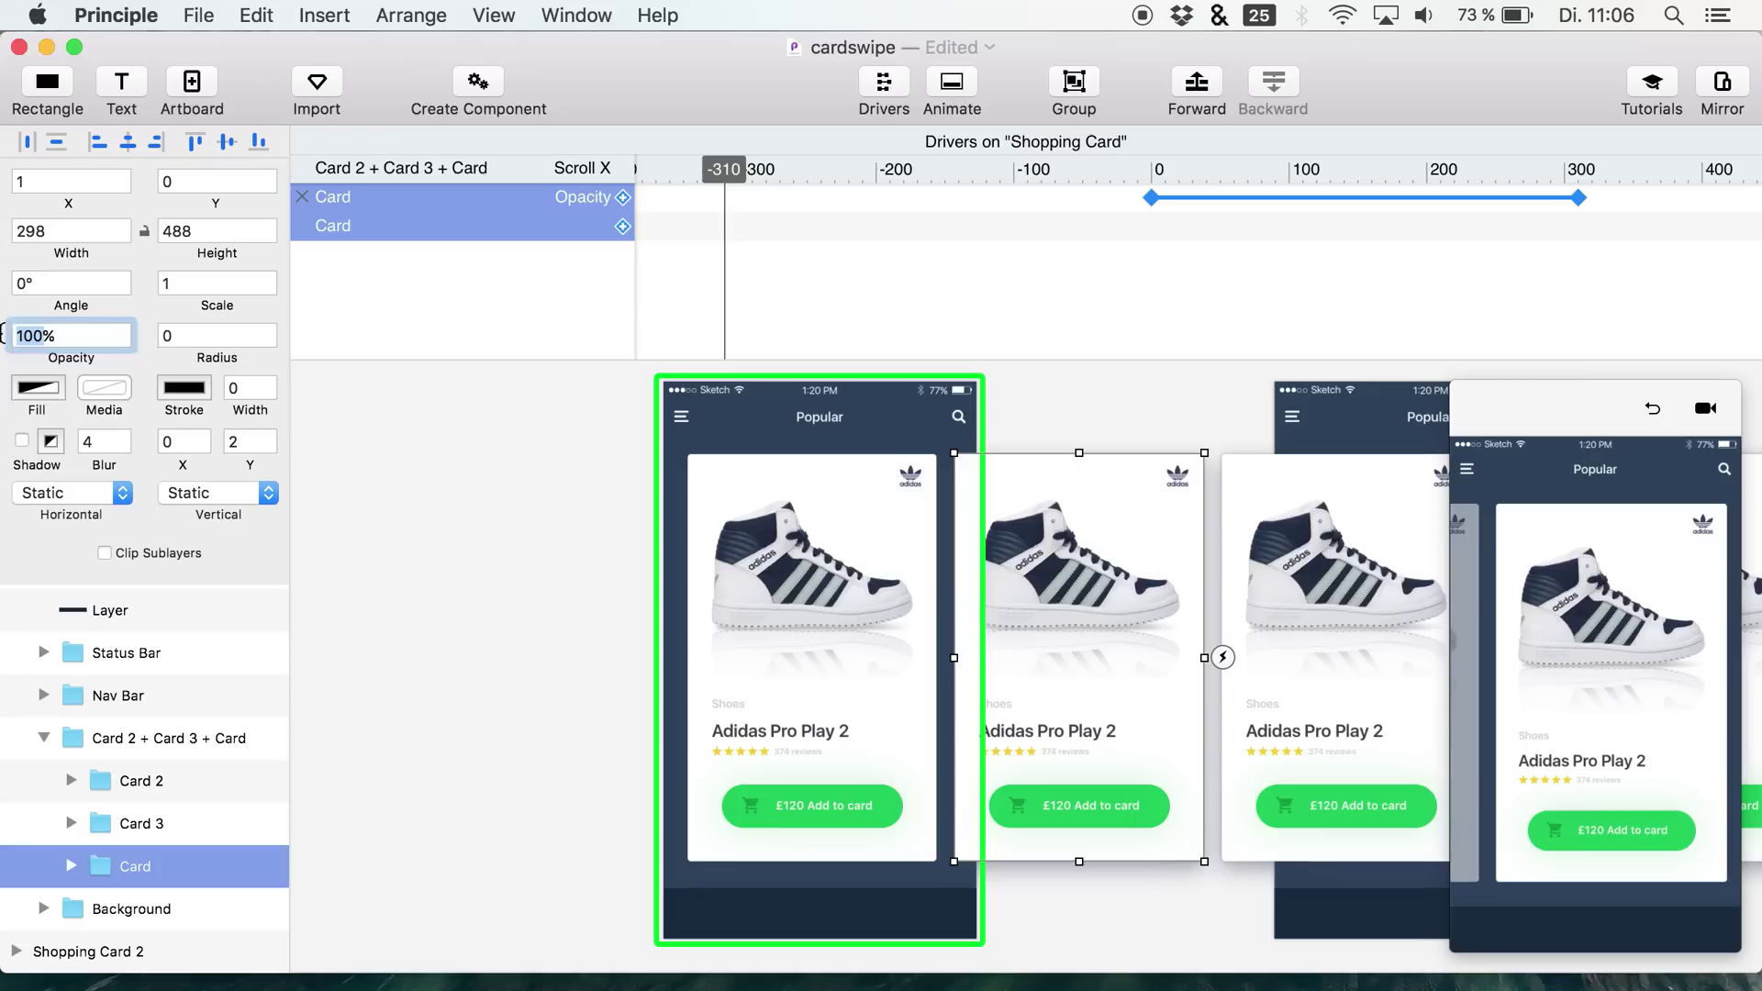
type("50")
key("Return")
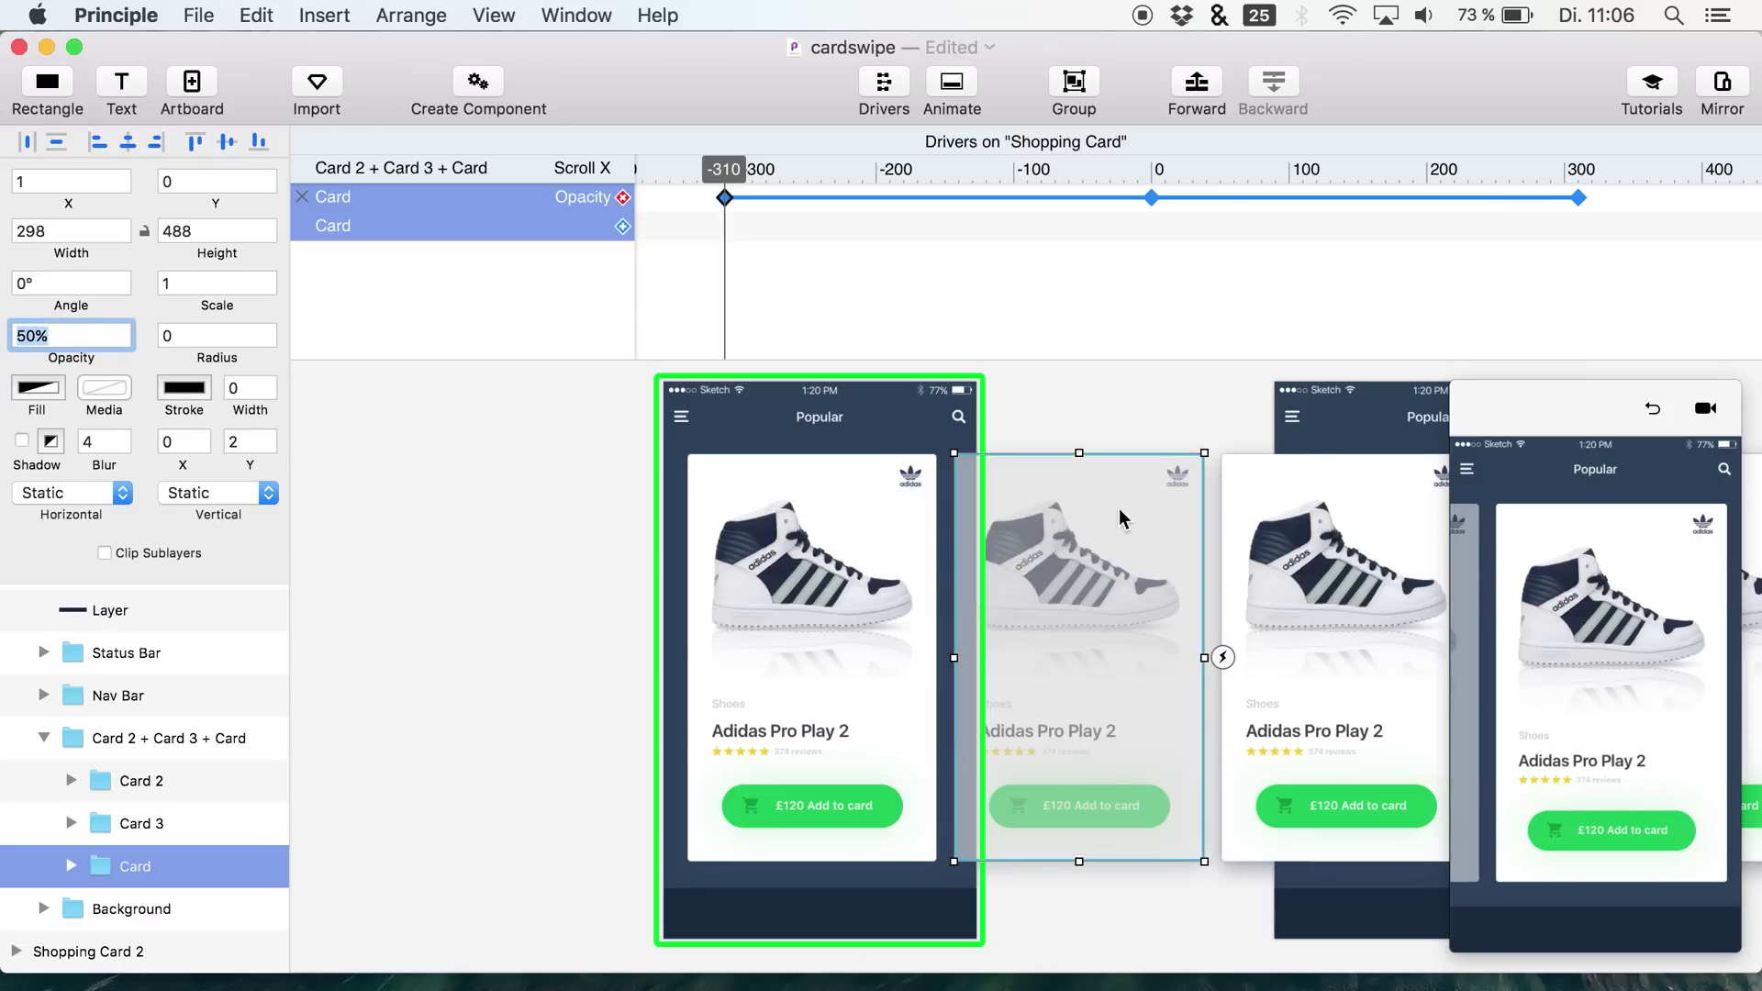
left_click(1652, 410)
left_click_drag(1564, 608, 1618, 666)
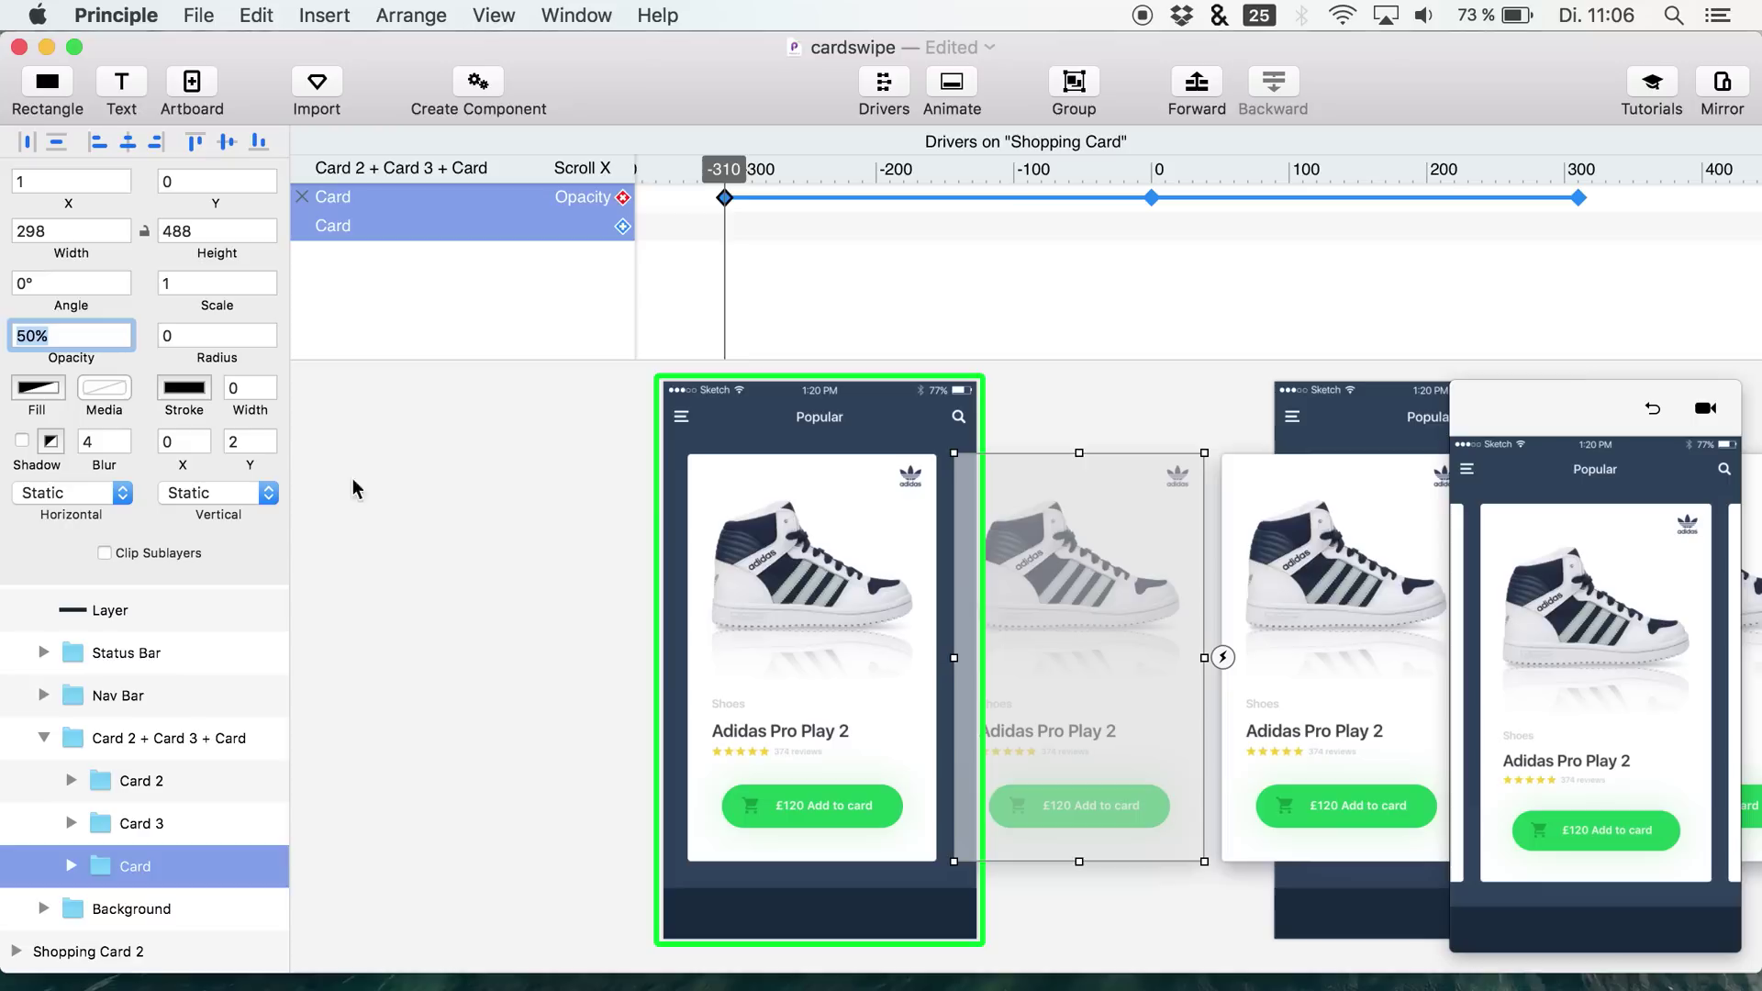
- Add an opacity driver for Card 3 at scroll position 0 and set its opacity there to 50%
left_click(152, 823)
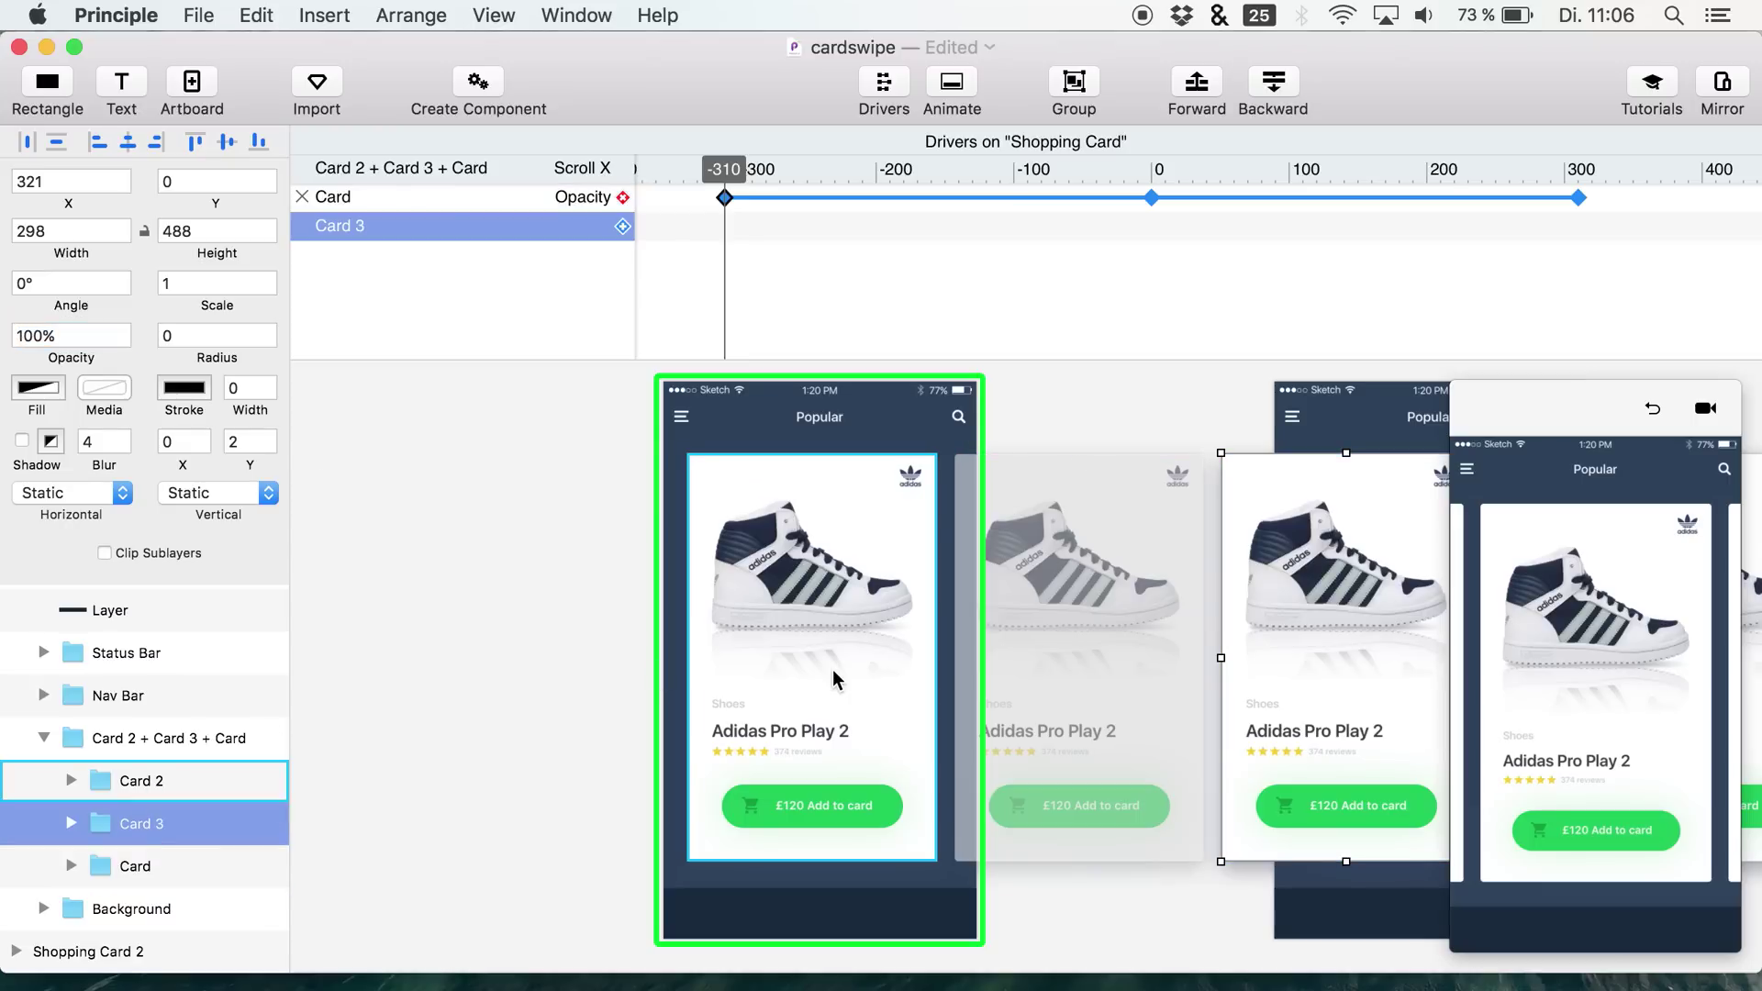
left_click_drag(724, 168, 1153, 135)
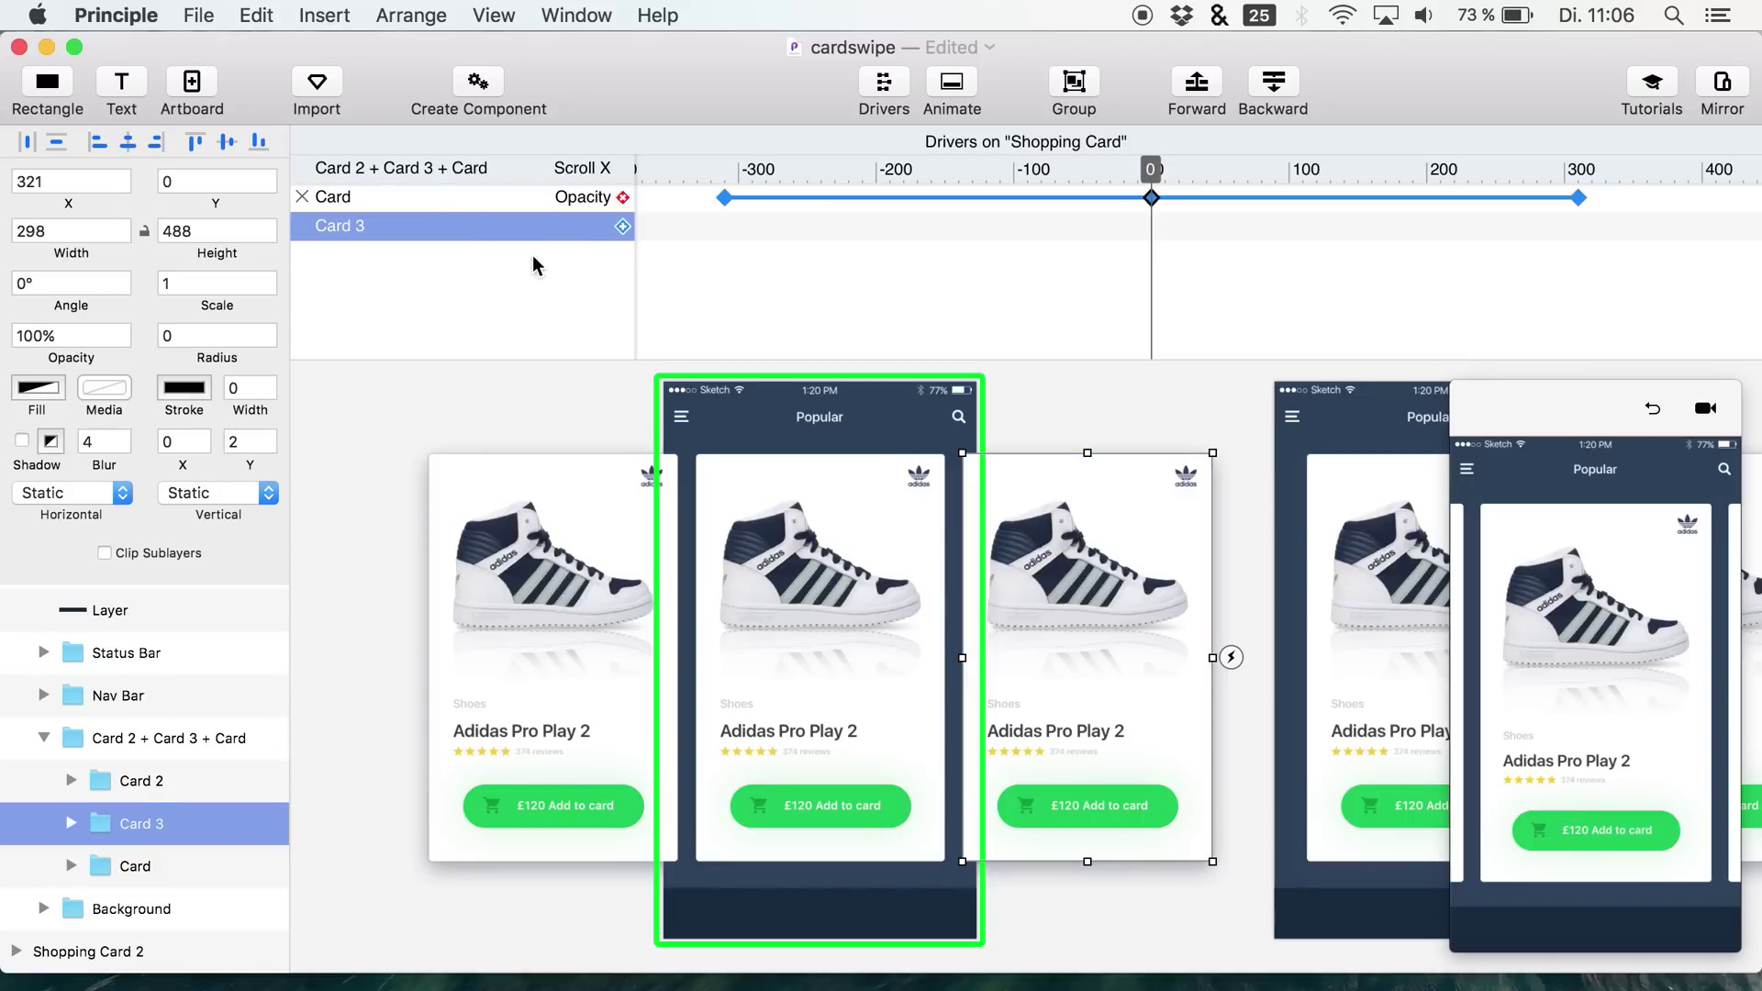
left_click(623, 226)
left_click(599, 237)
left_click(622, 226)
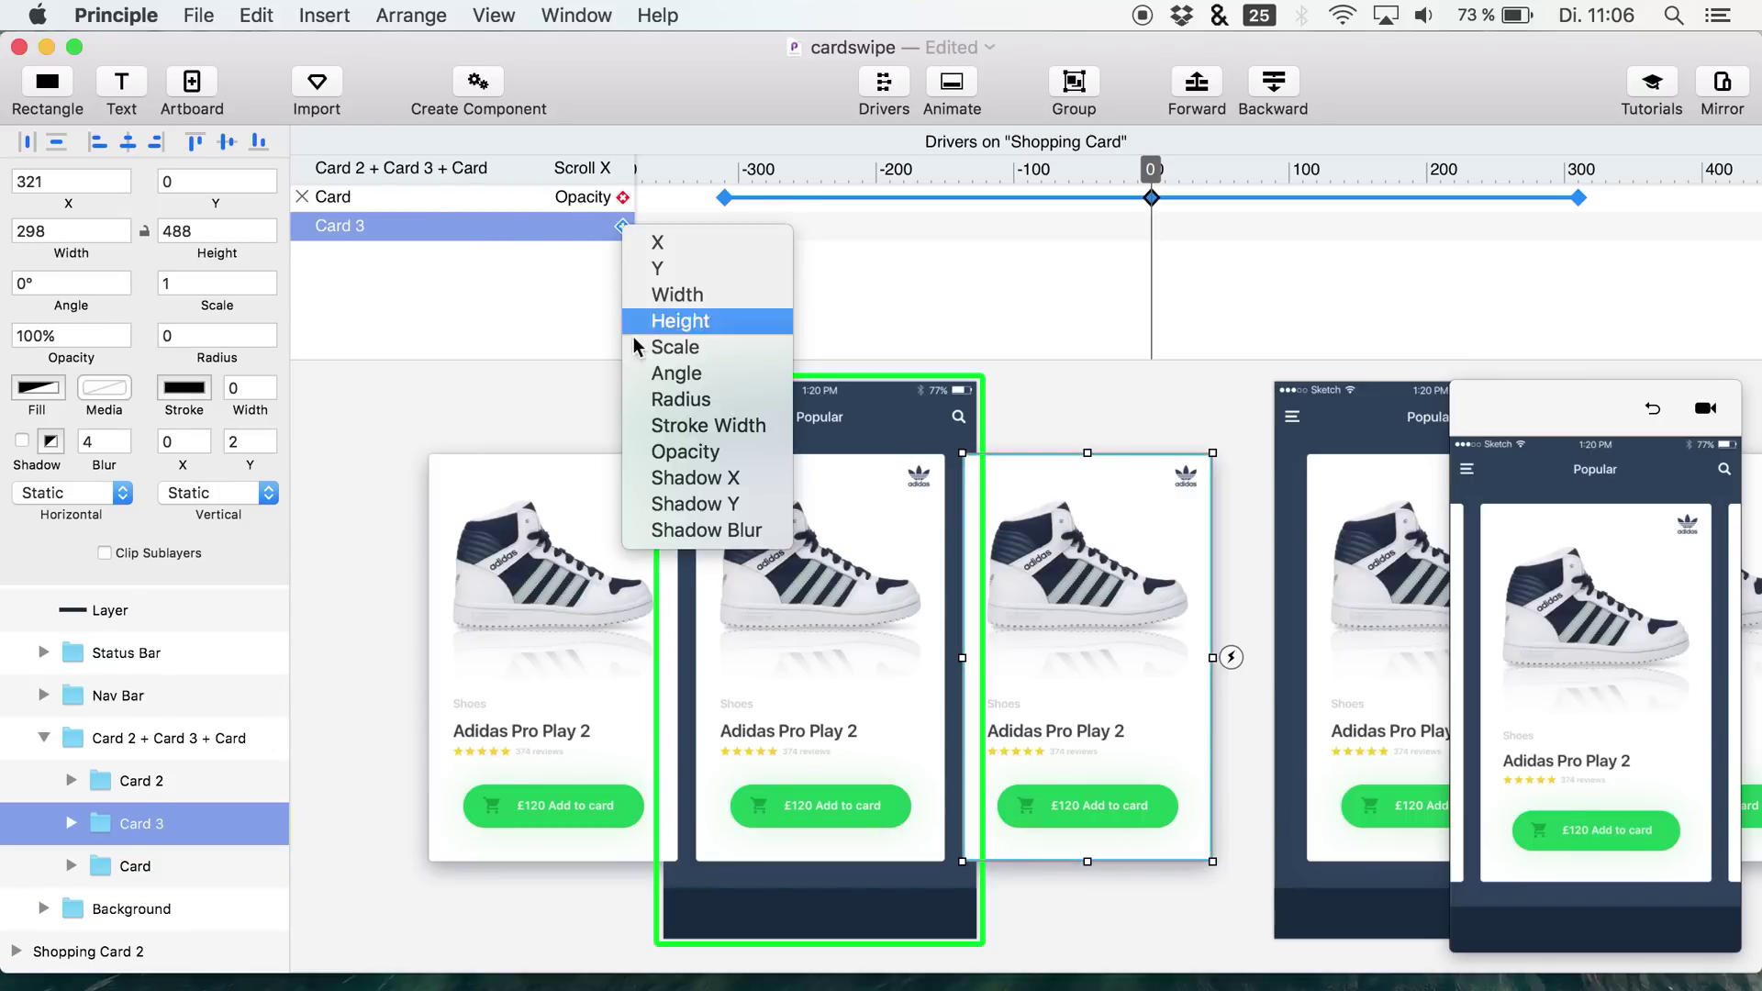
left_click(660, 451)
left_click(33, 337)
type("50")
key("Return")
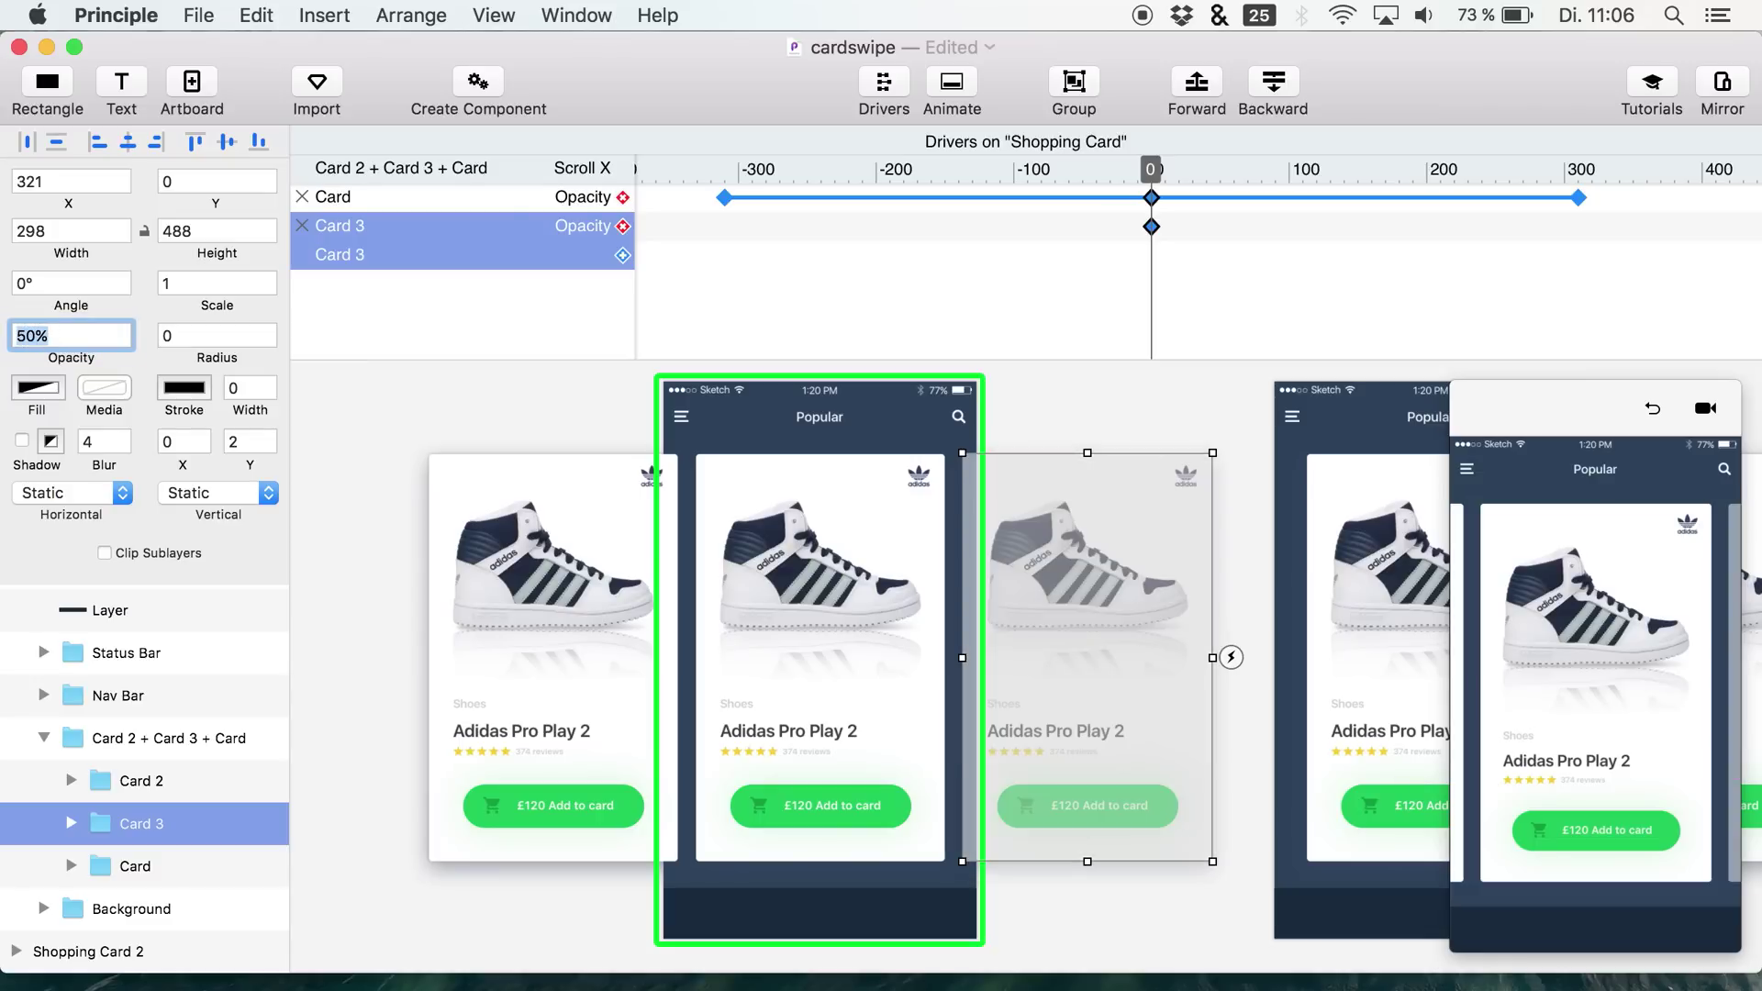
- Set Card 3's driven opacity to 100% at scroll positions 310 and -310
left_click(1150, 171)
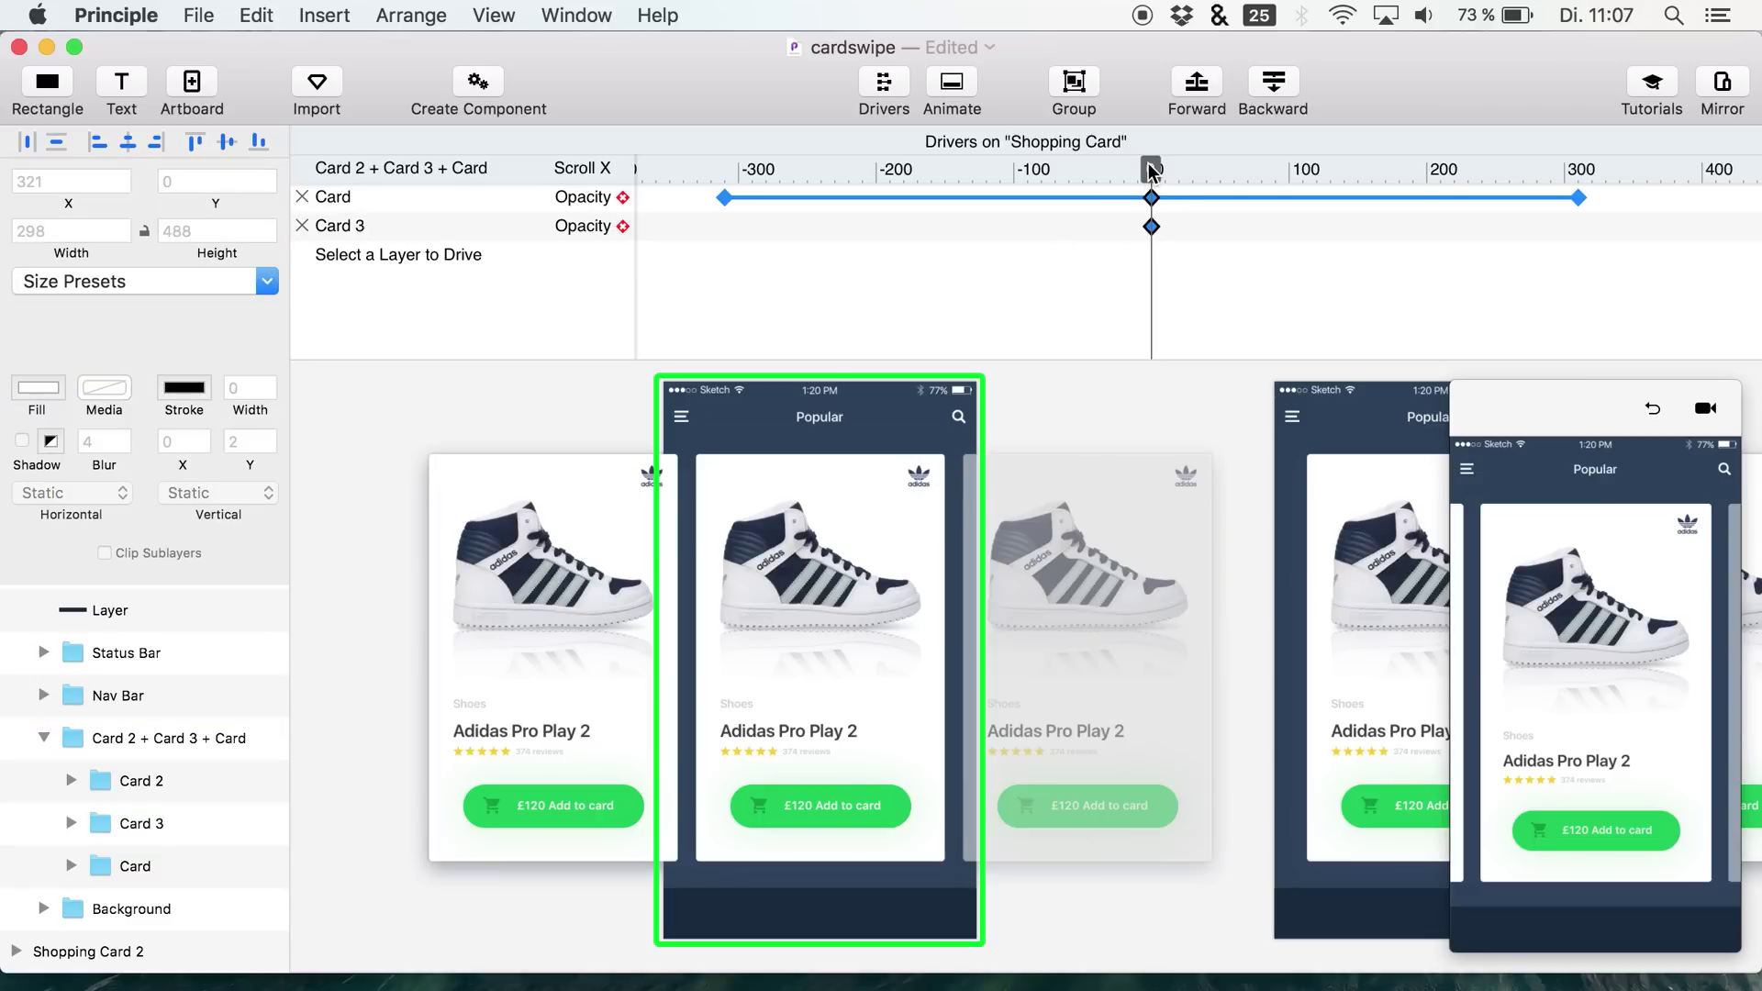
left_click_drag(1154, 172, 1580, 119)
left_click(568, 227)
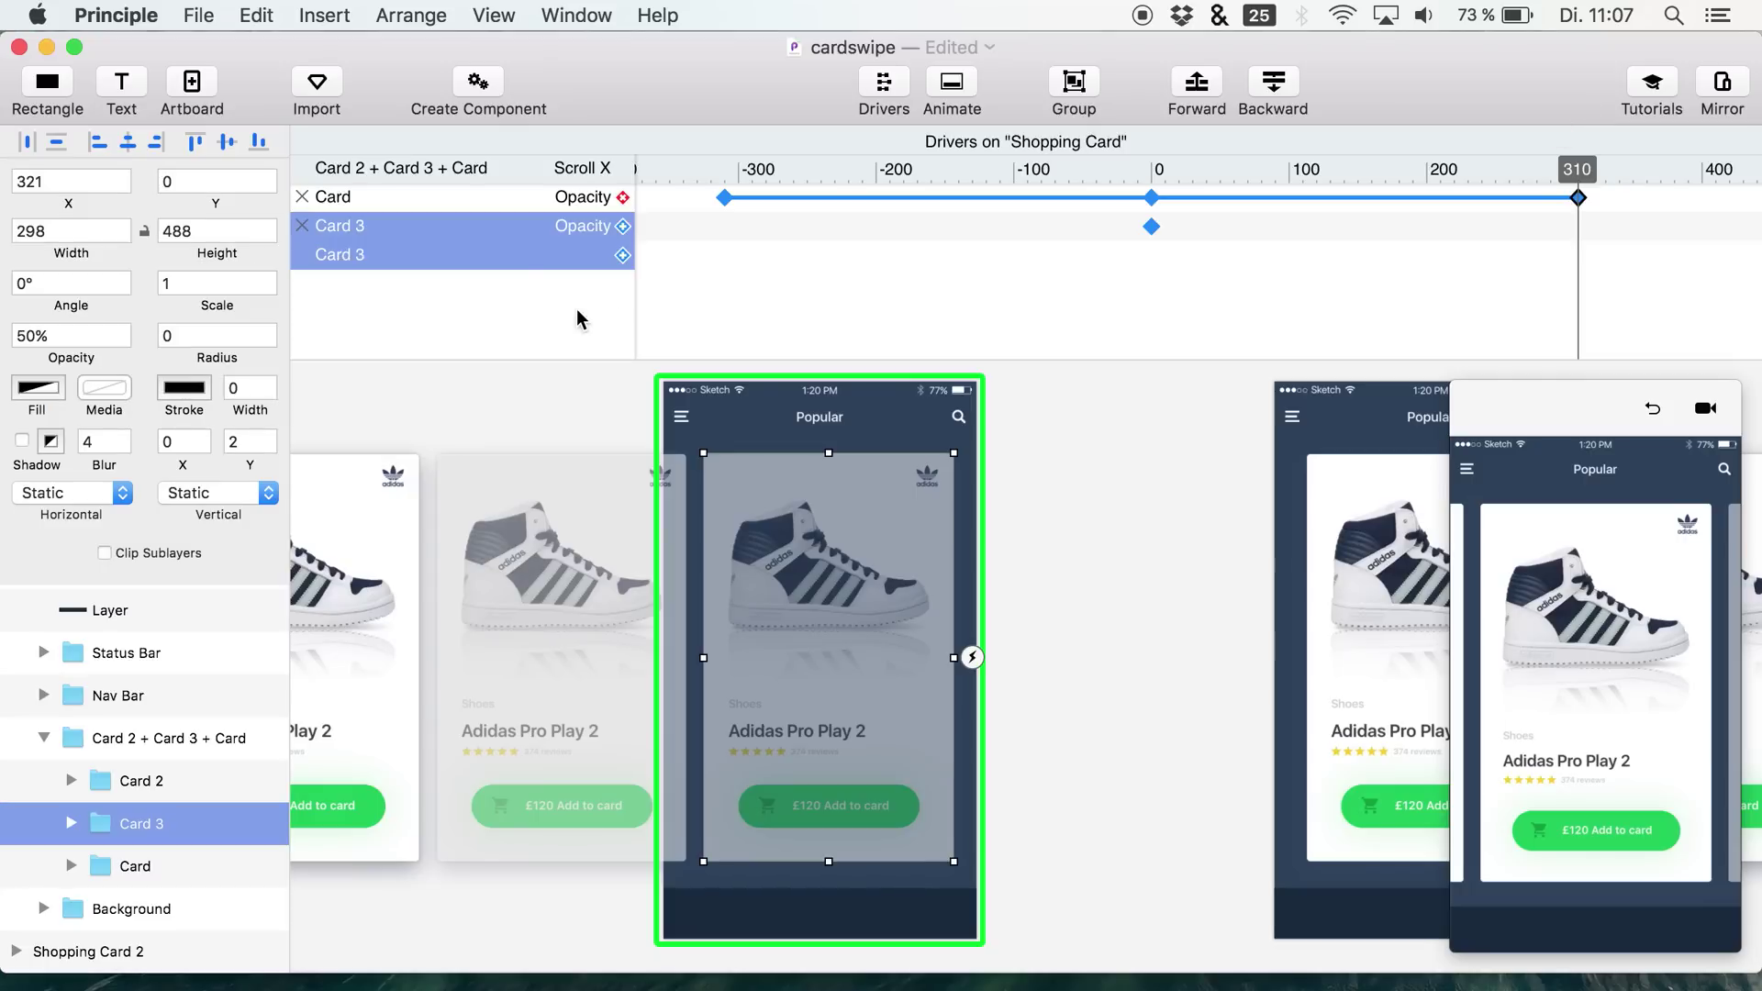
left_click(51, 339)
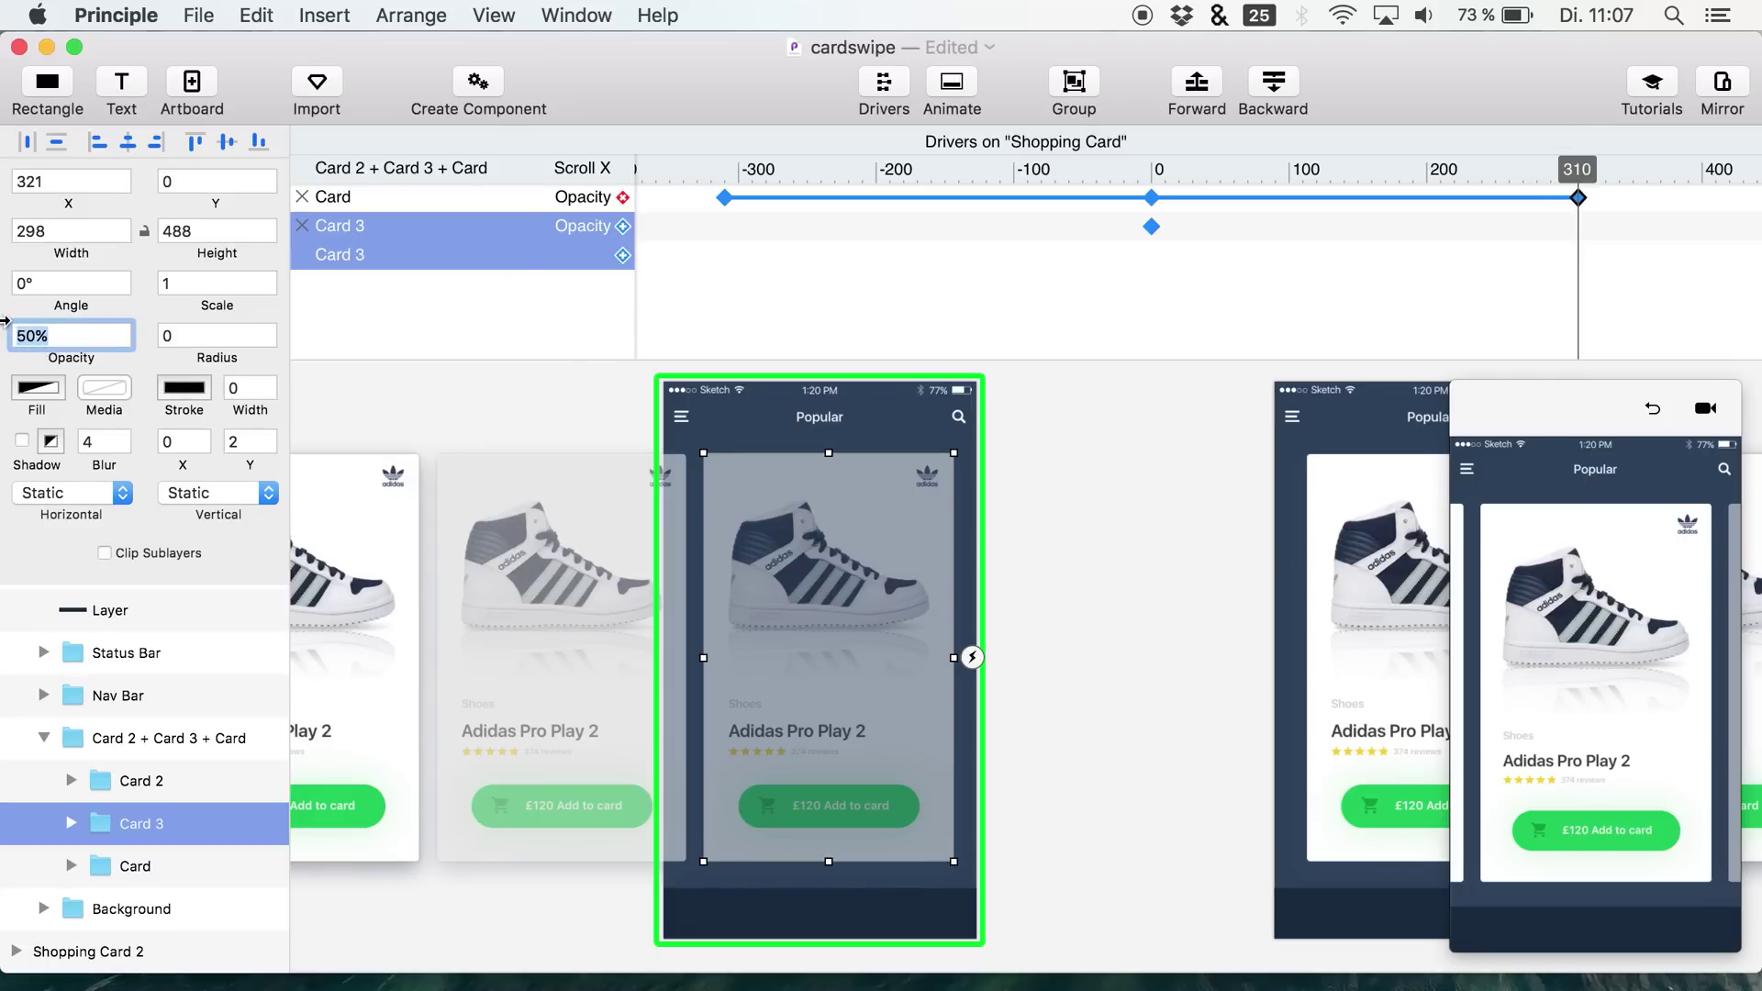
key("Return")
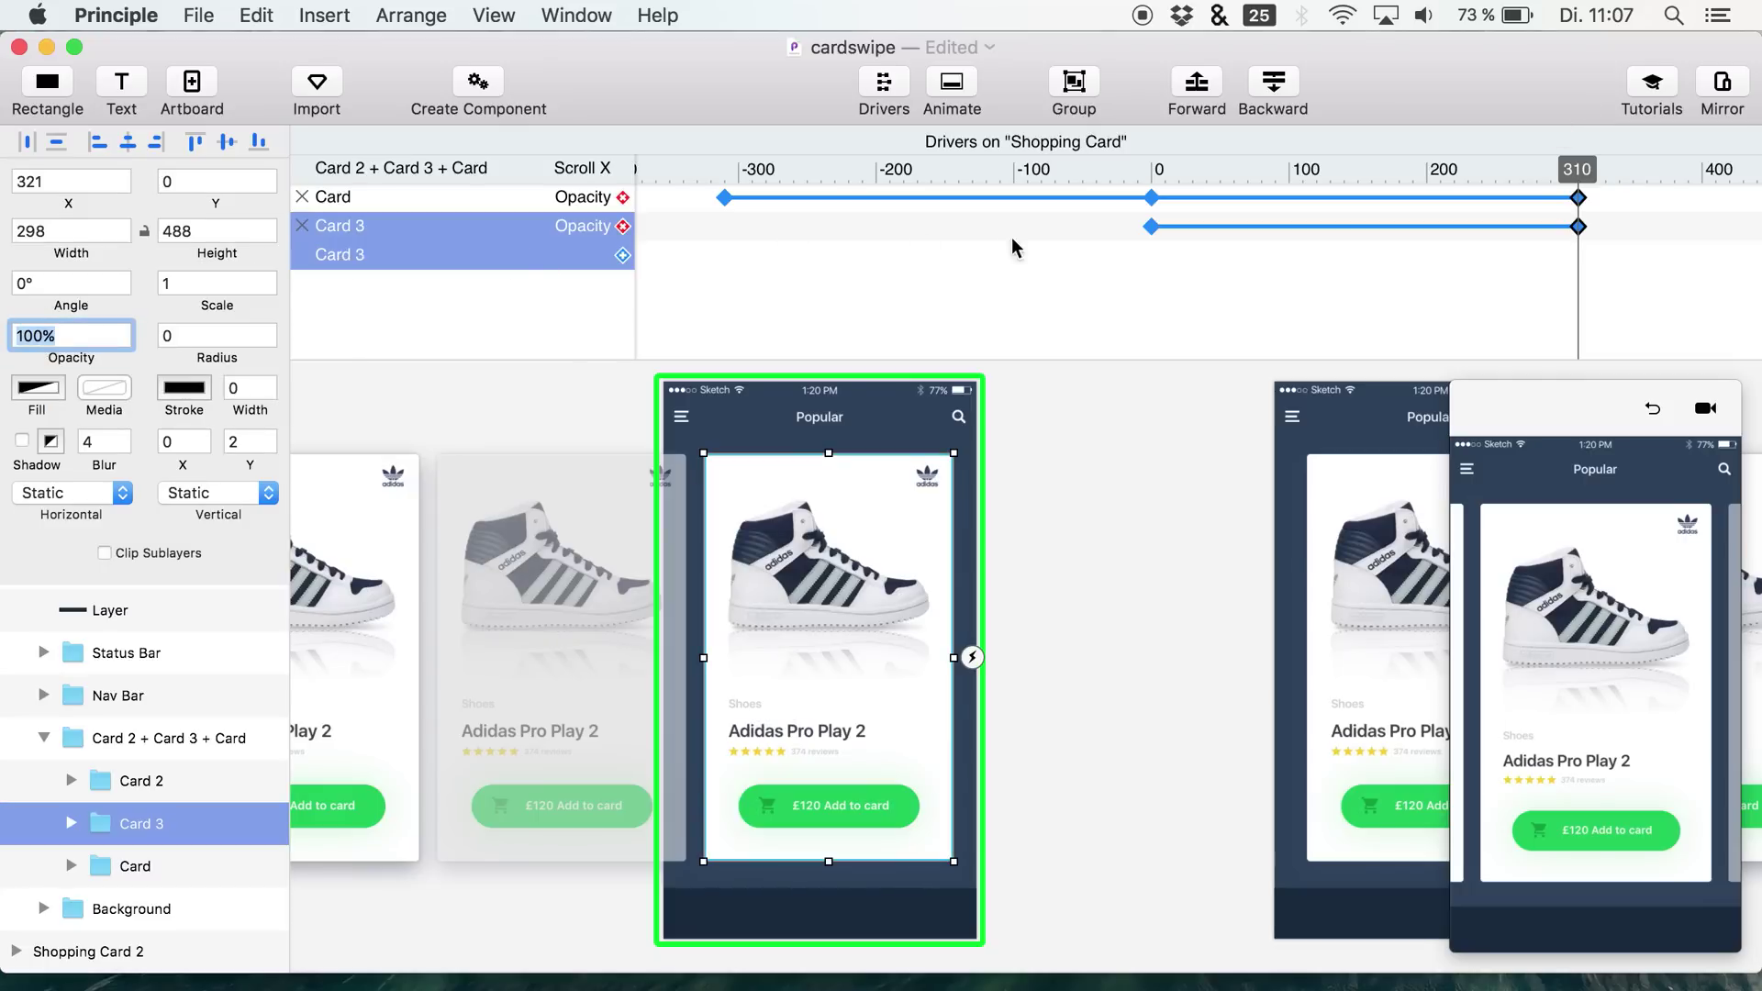
left_click_drag(1110, 172, 731, 169)
left_click(51, 333)
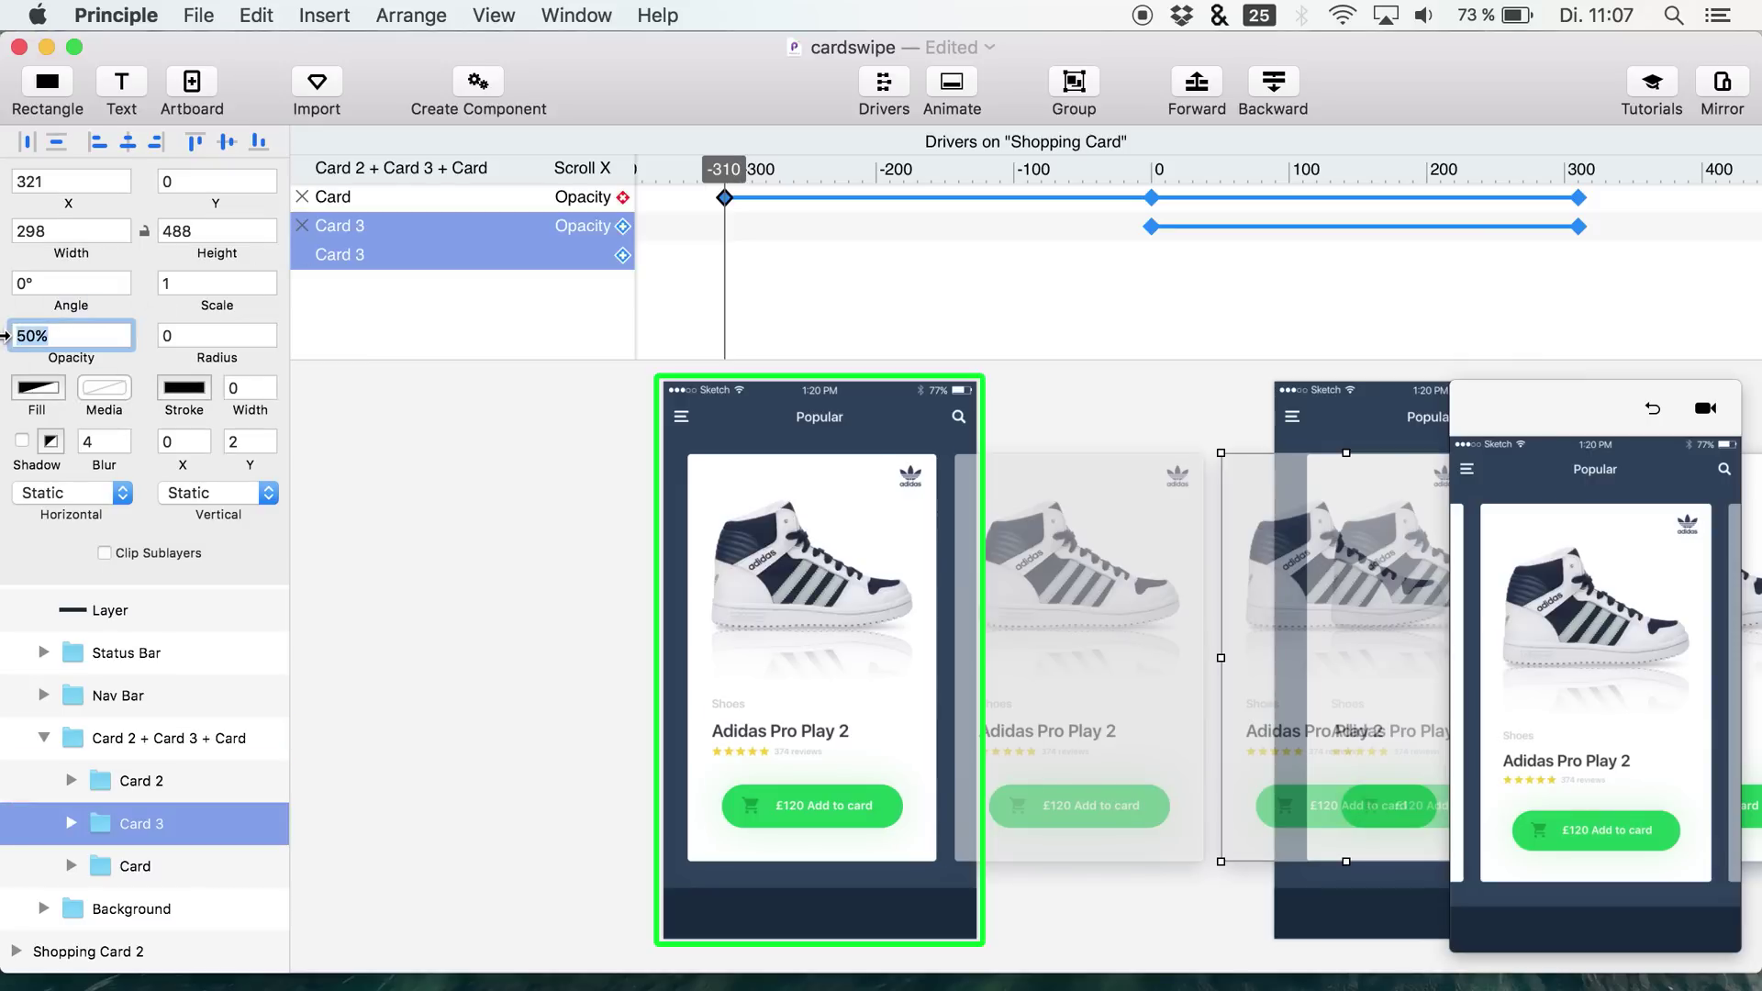
key("Return")
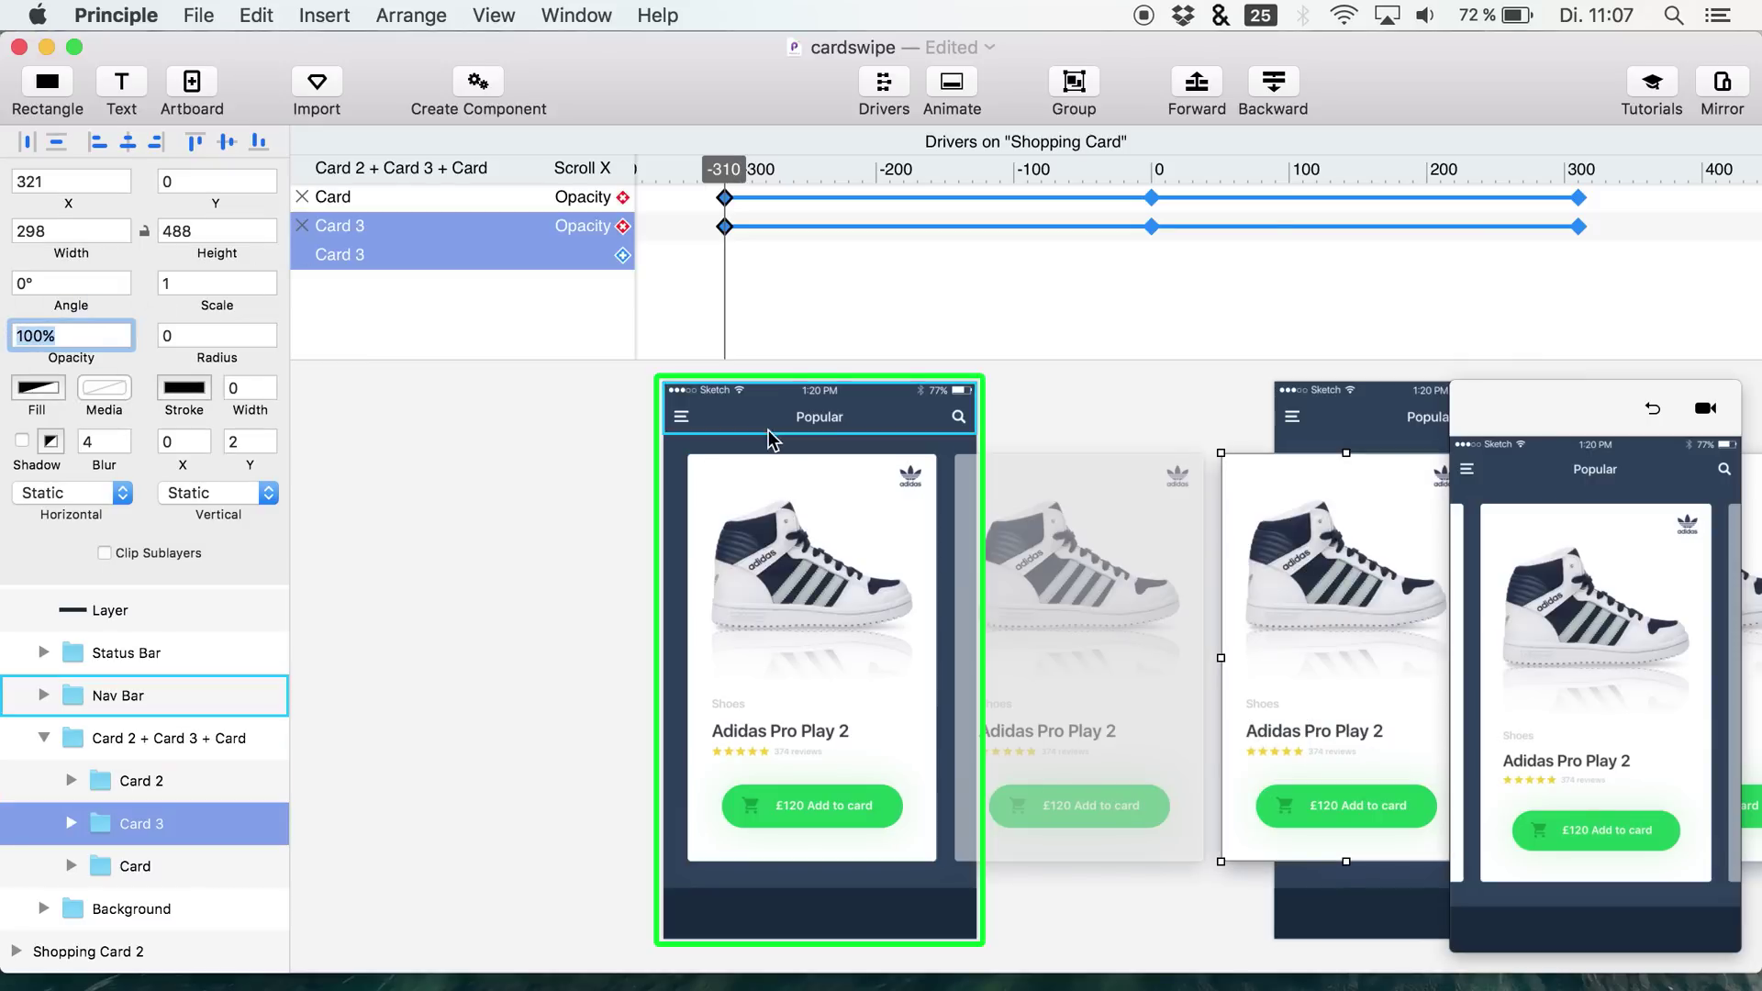
- Select Card 2 and move the drivers timeline playhead to scroll position 0
left_click(147, 781)
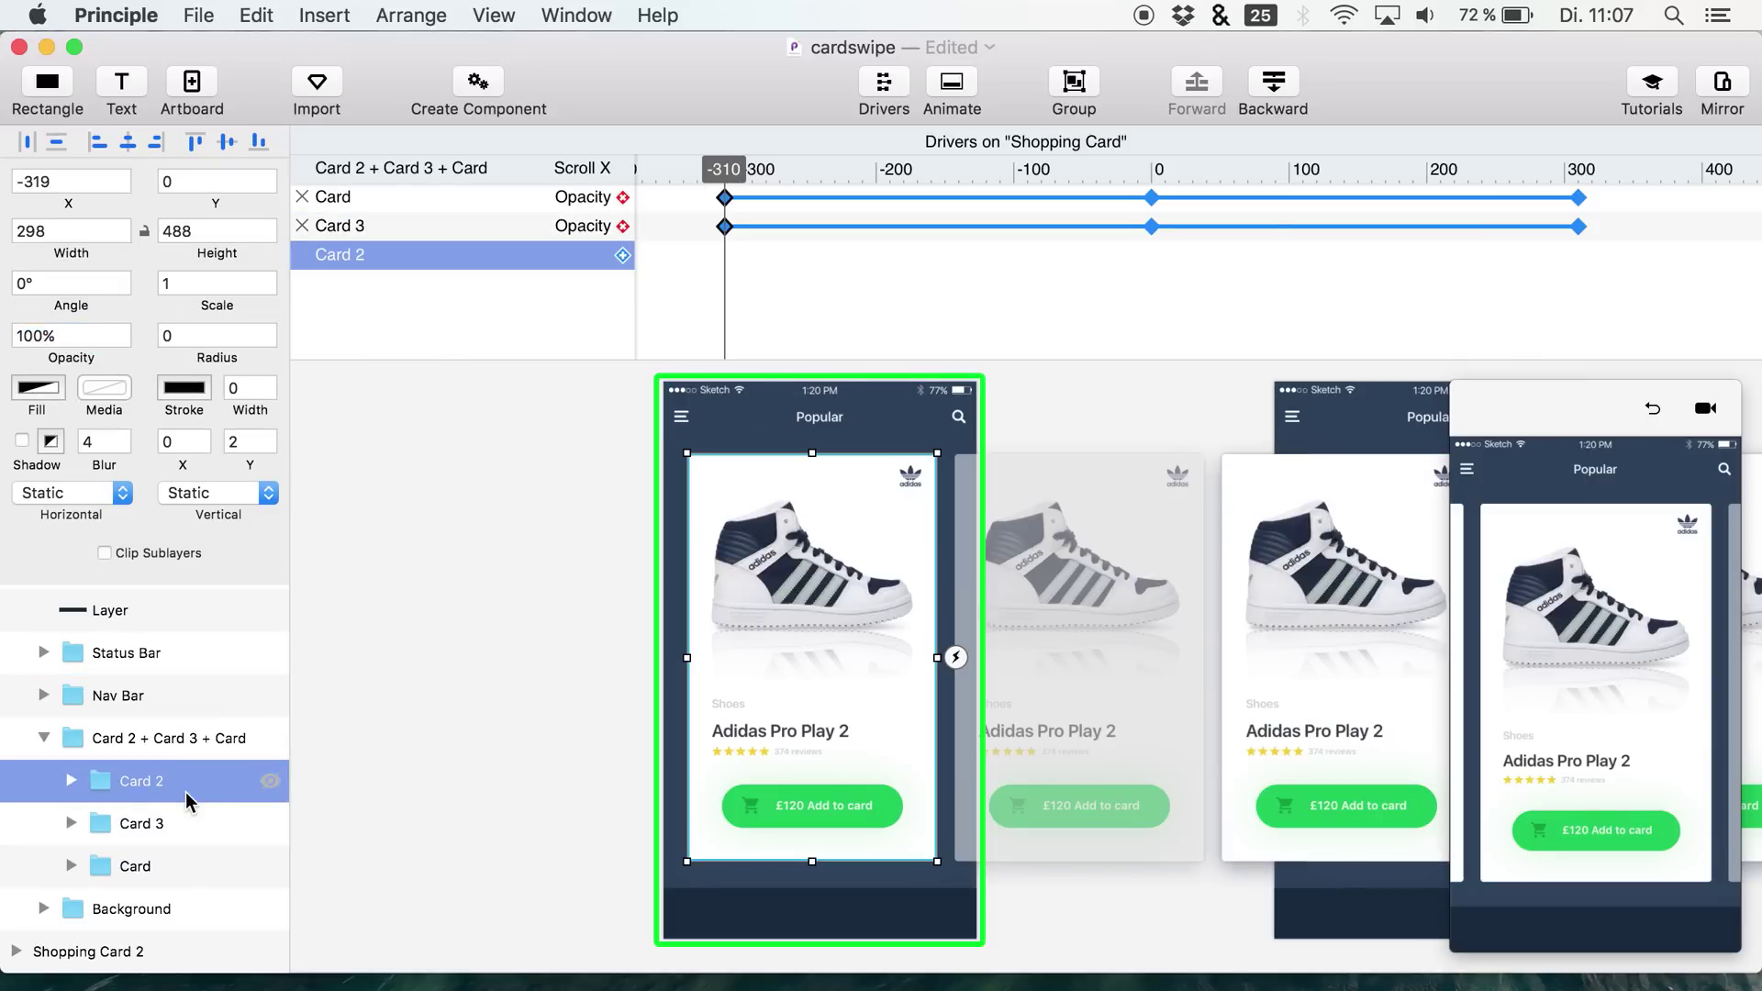
left_click_drag(725, 168, 1149, 129)
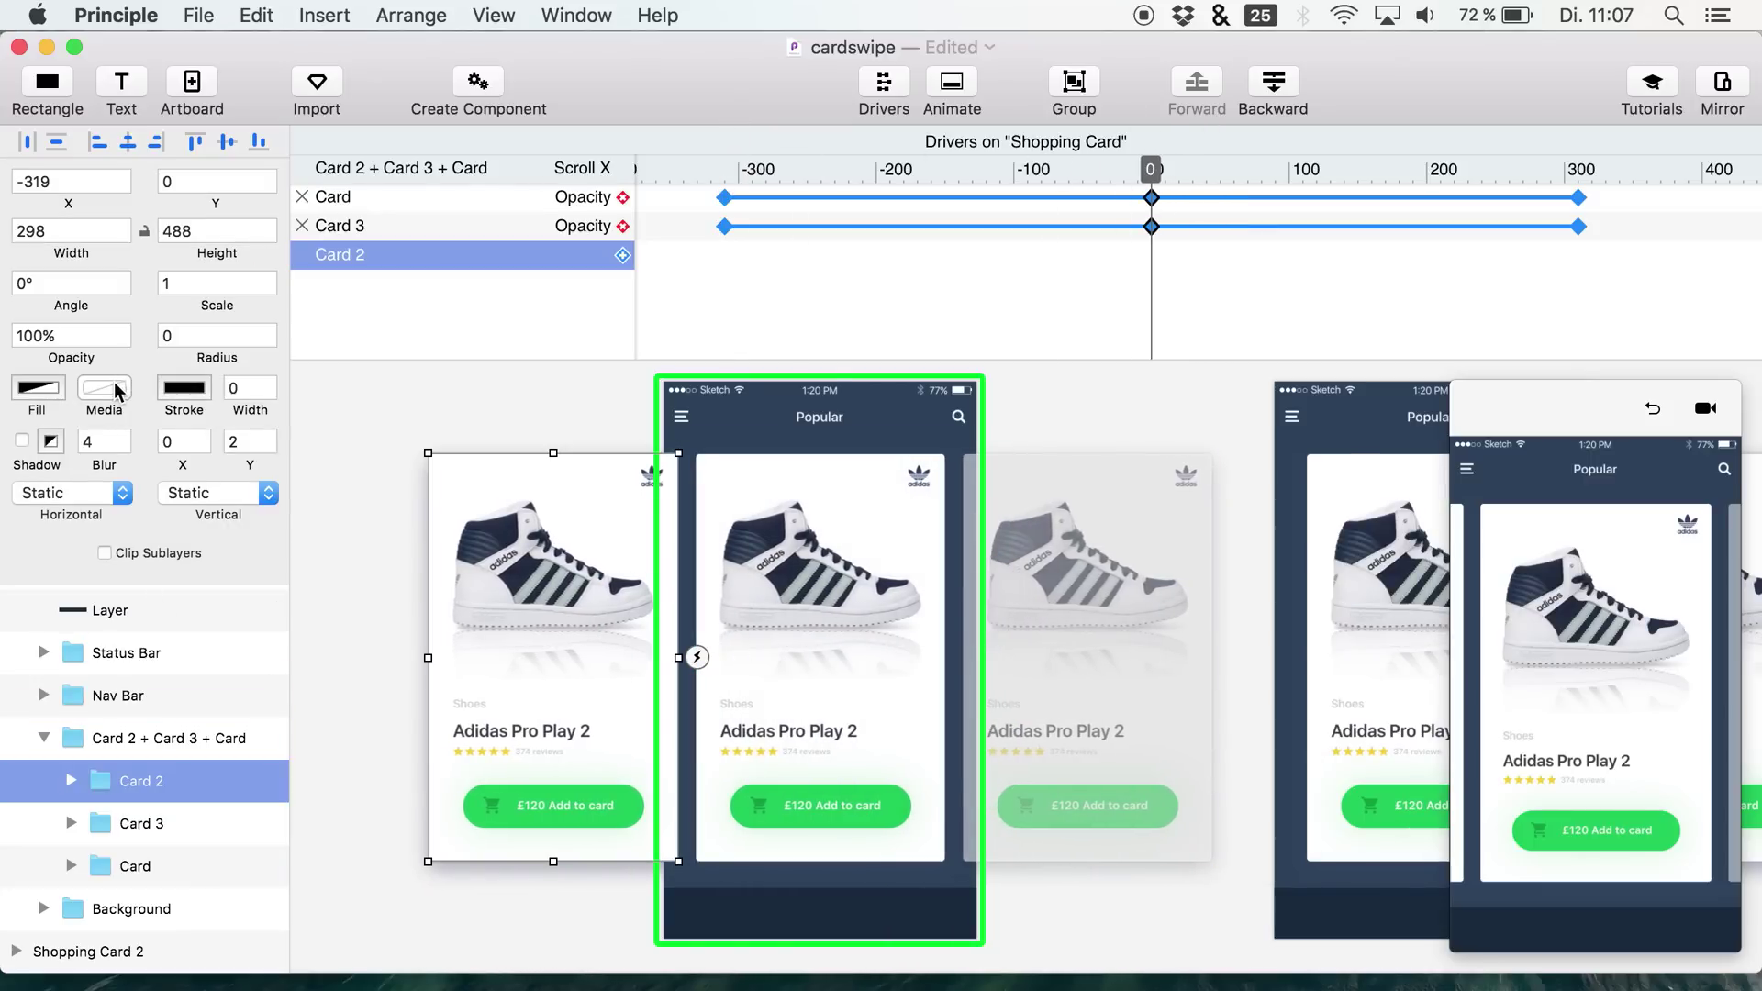
double_click(44, 336)
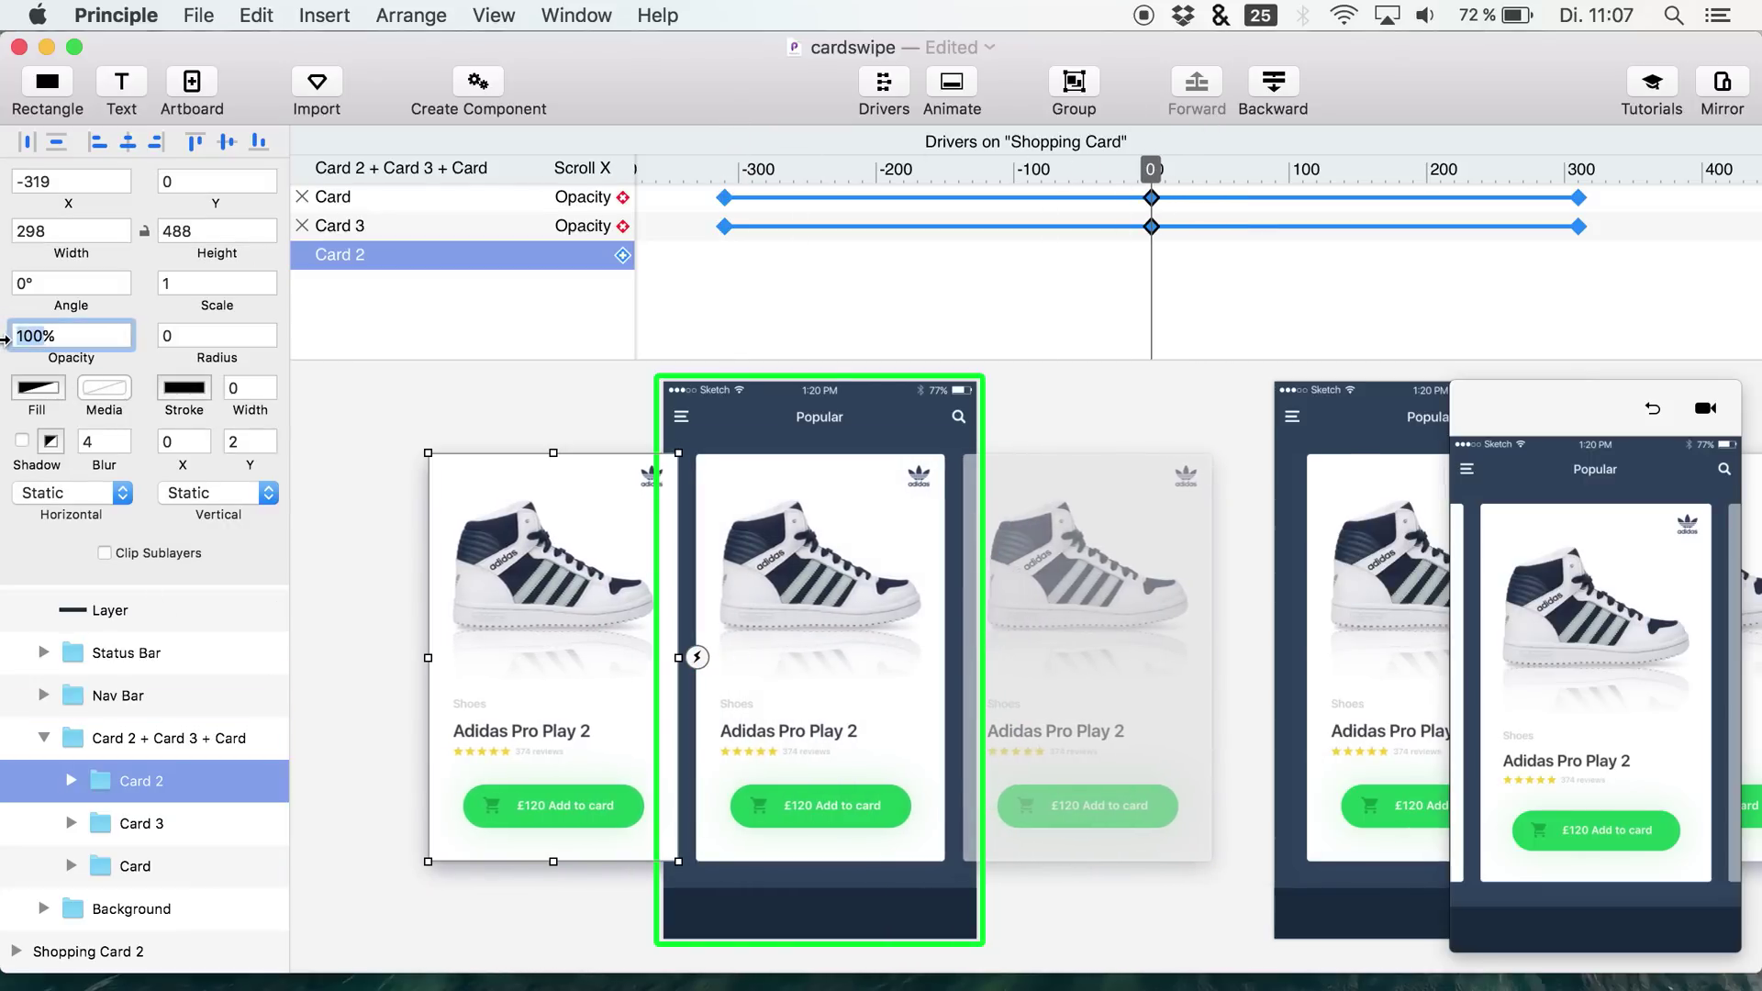
key("Return")
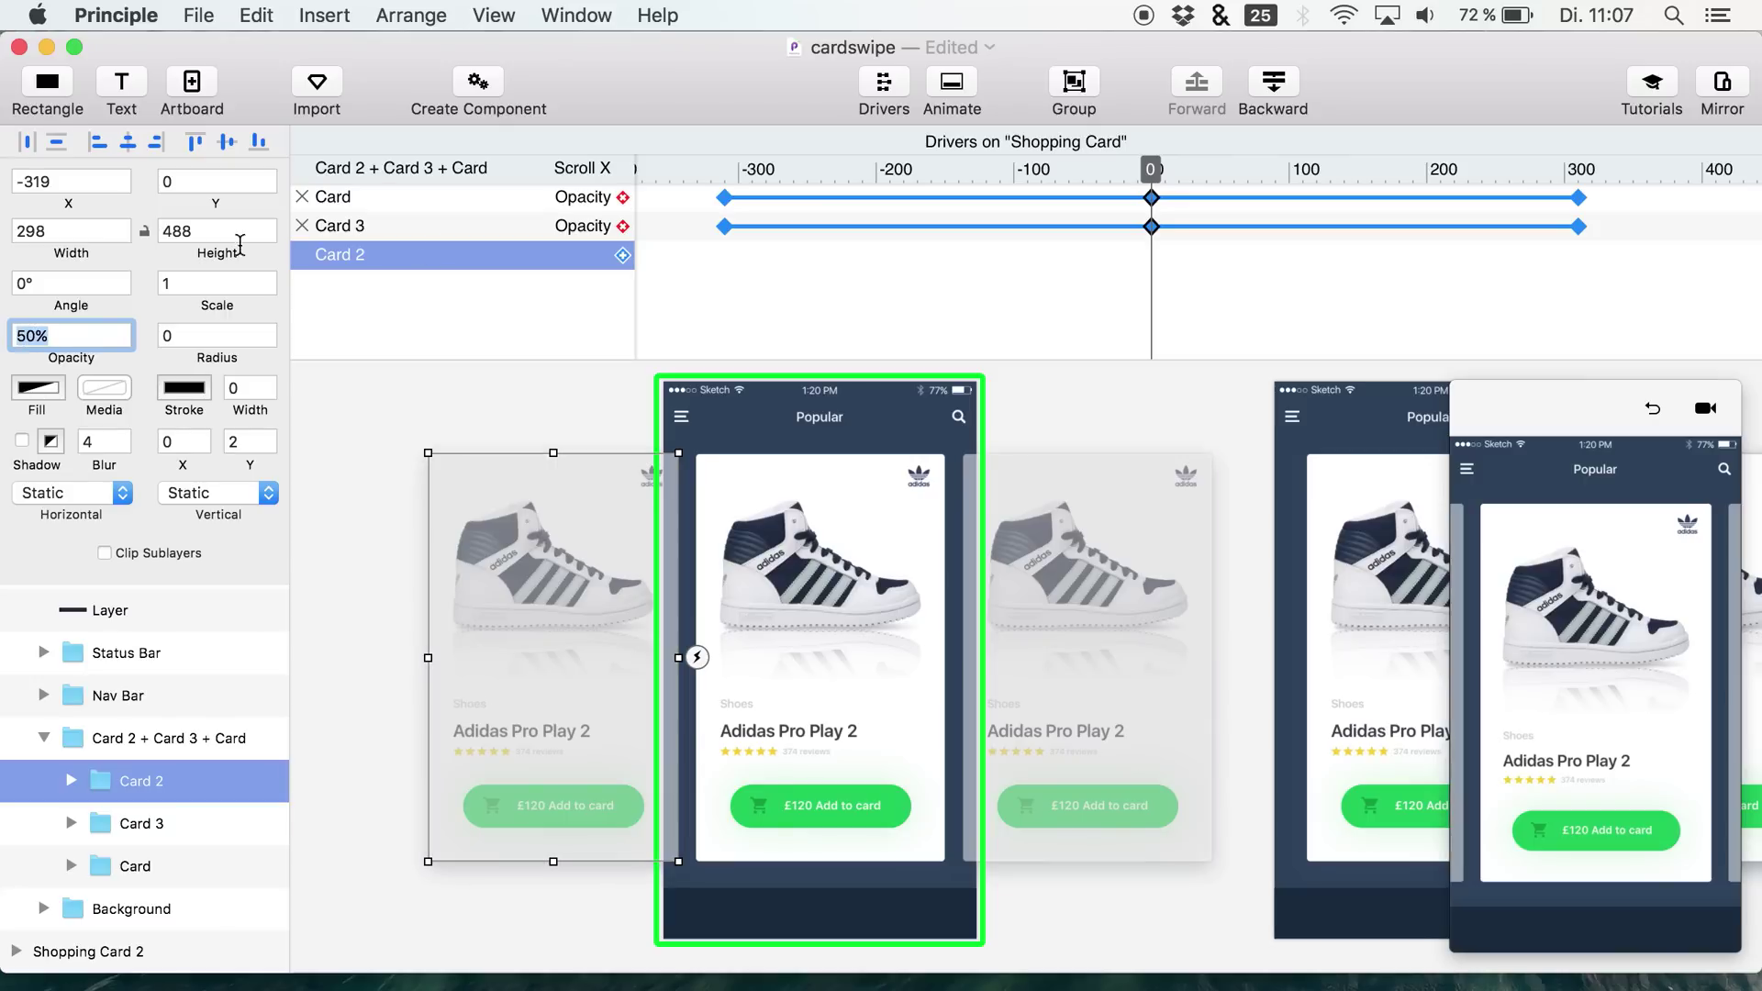
key("super+z")
- Add an opacity driver for Card 2 at scroll position 0 and set its opacity there to 50%
left_click(622, 255)
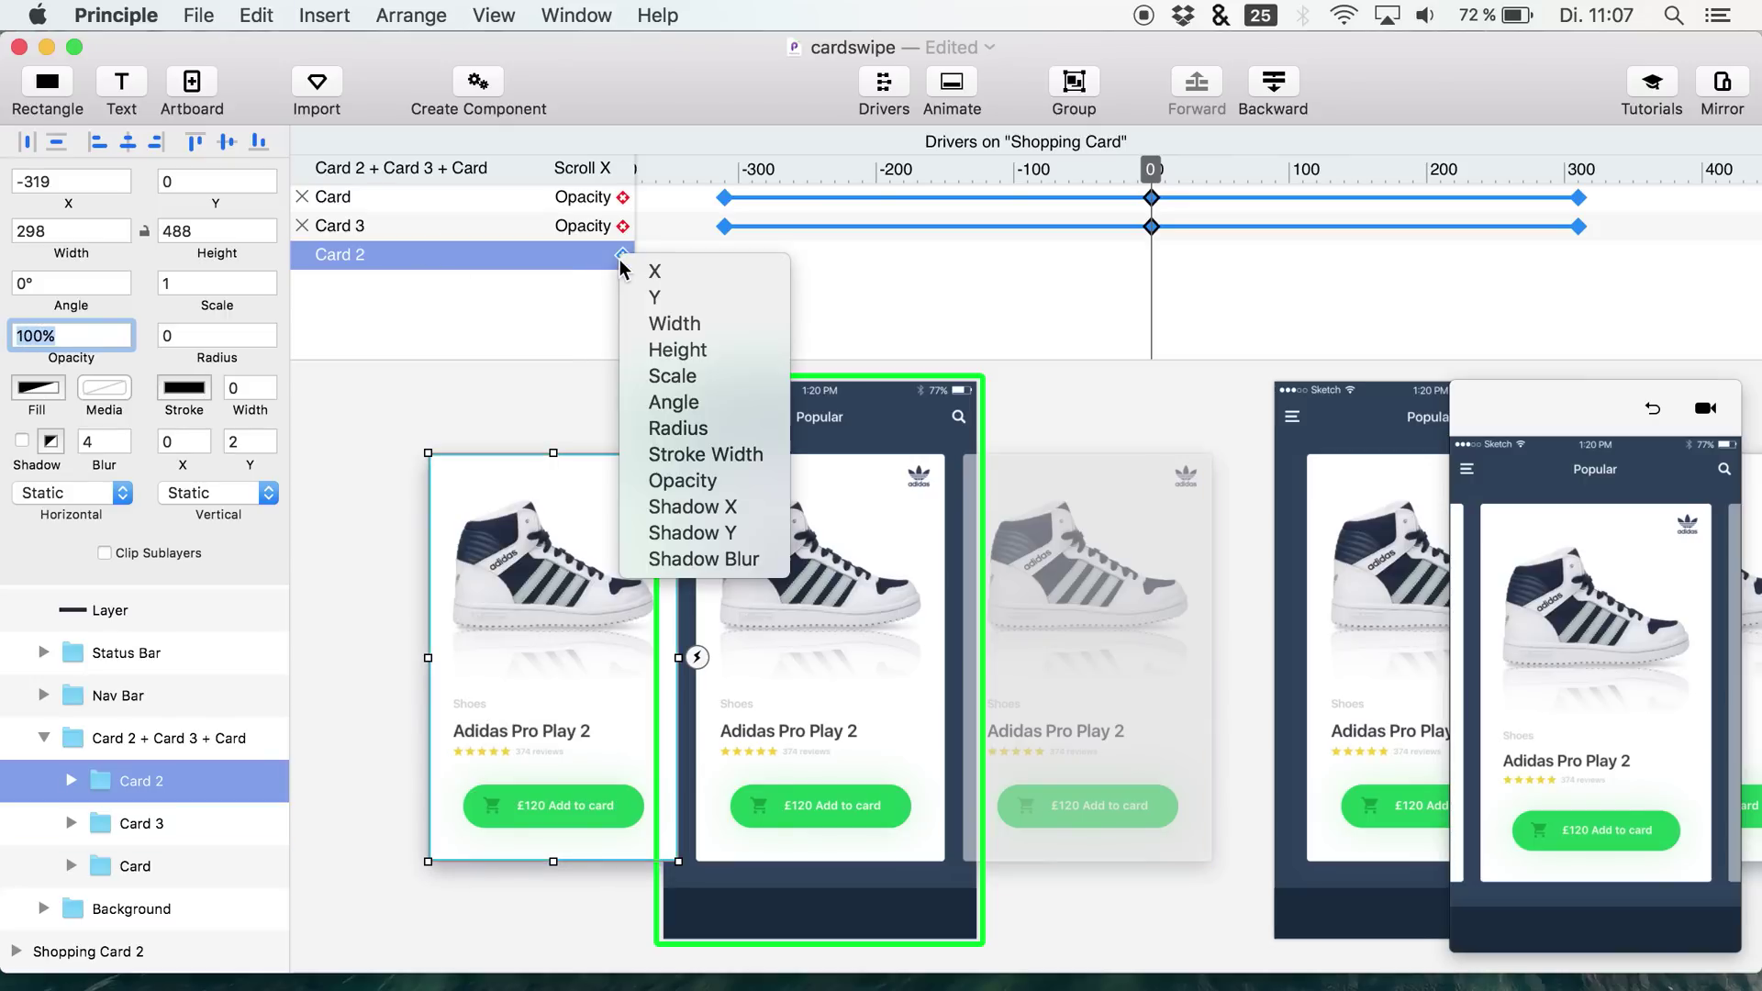
left_click(647, 483)
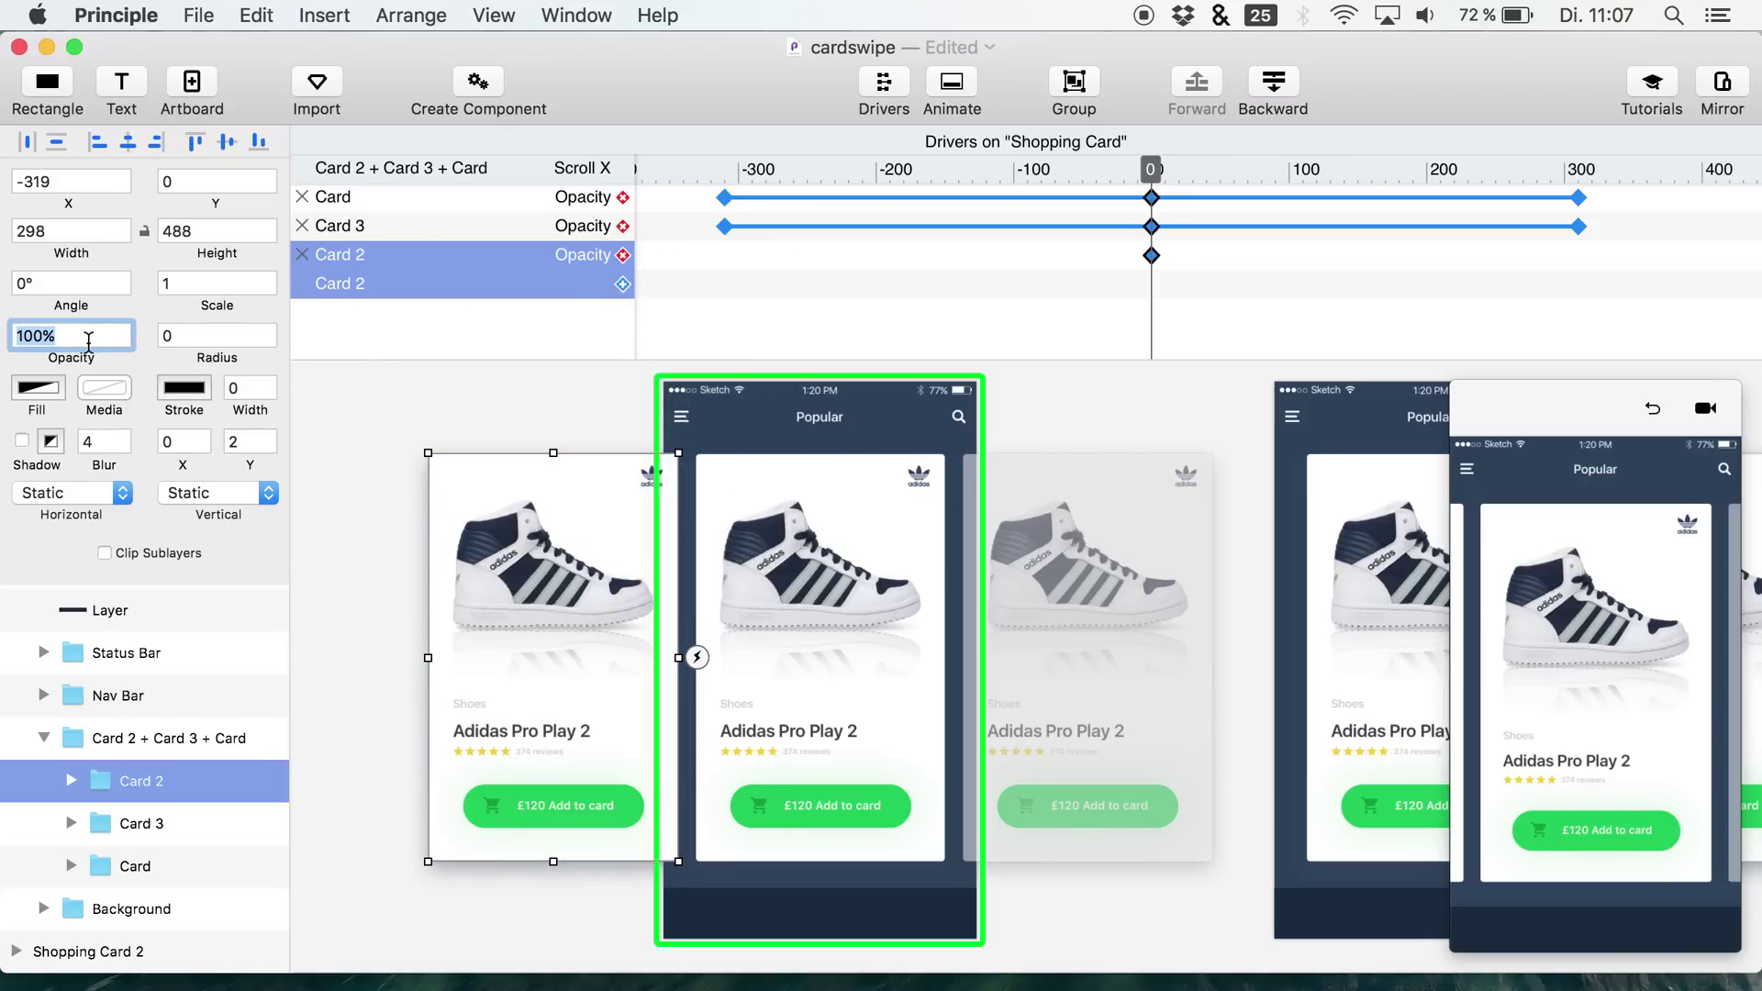
type("50")
key("Return")
- Set Card 2's driven opacity to 100% at scroll positions -310 and 310
left_click_drag(1149, 167, 723, 169)
left_click(367, 256)
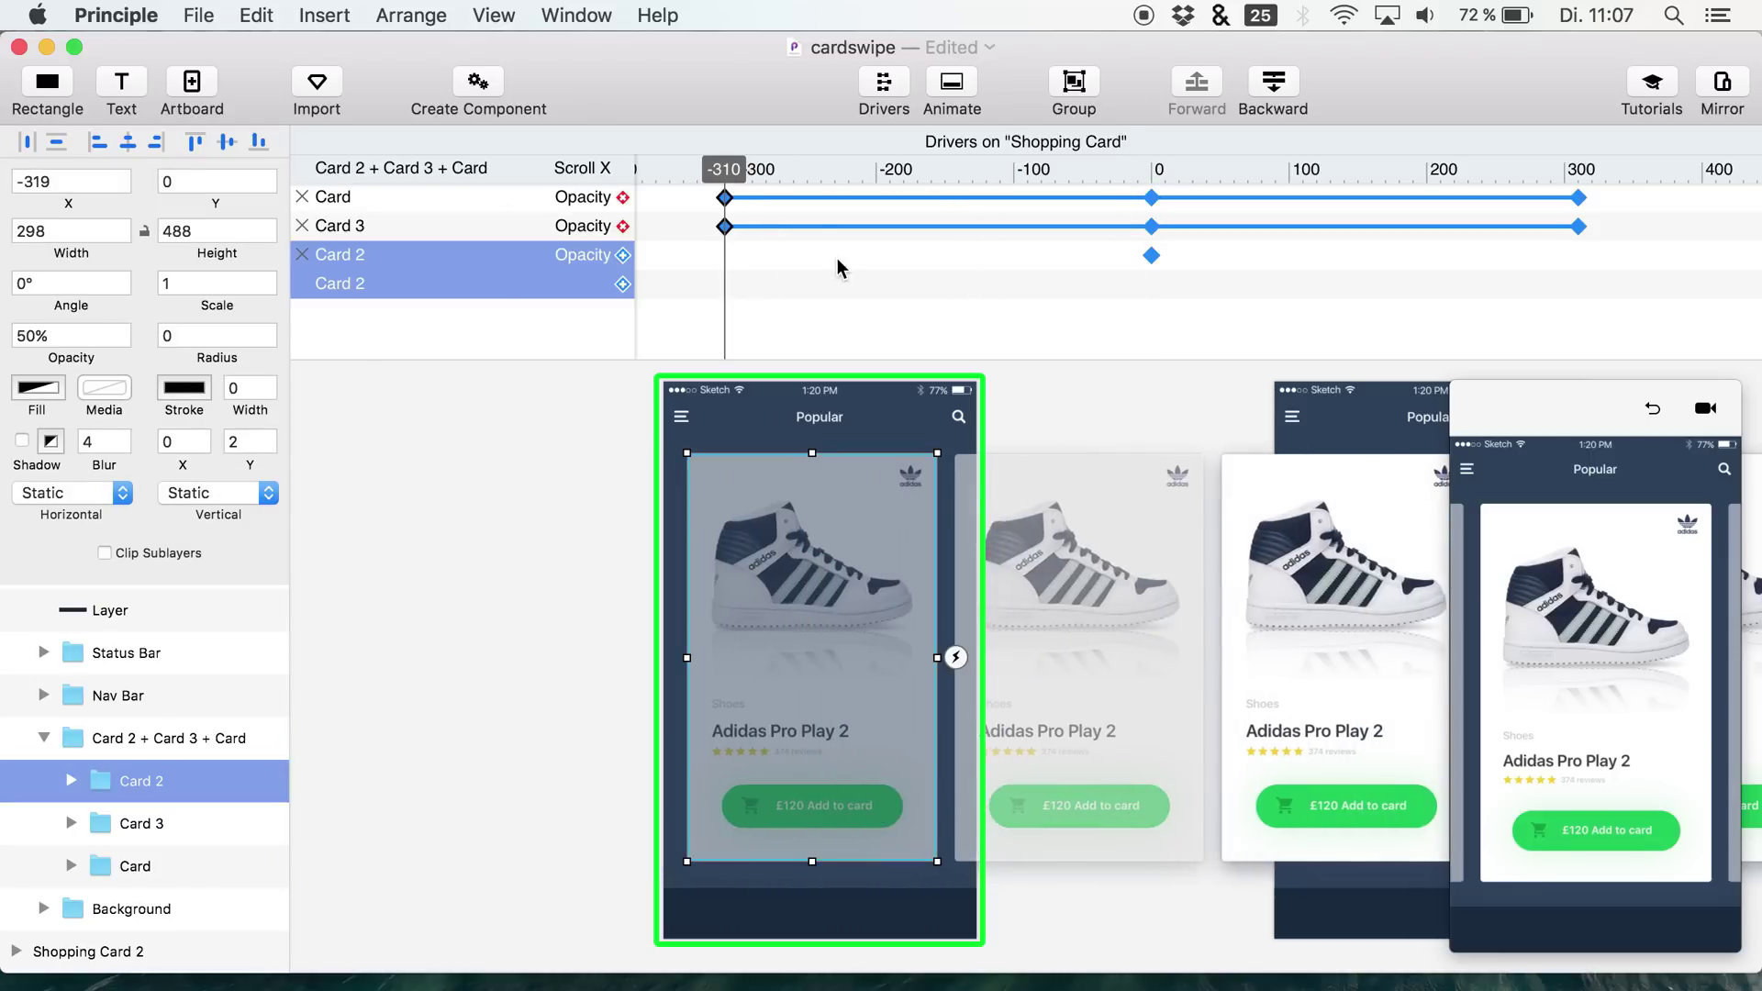
left_click_drag(29, 336, 10, 307)
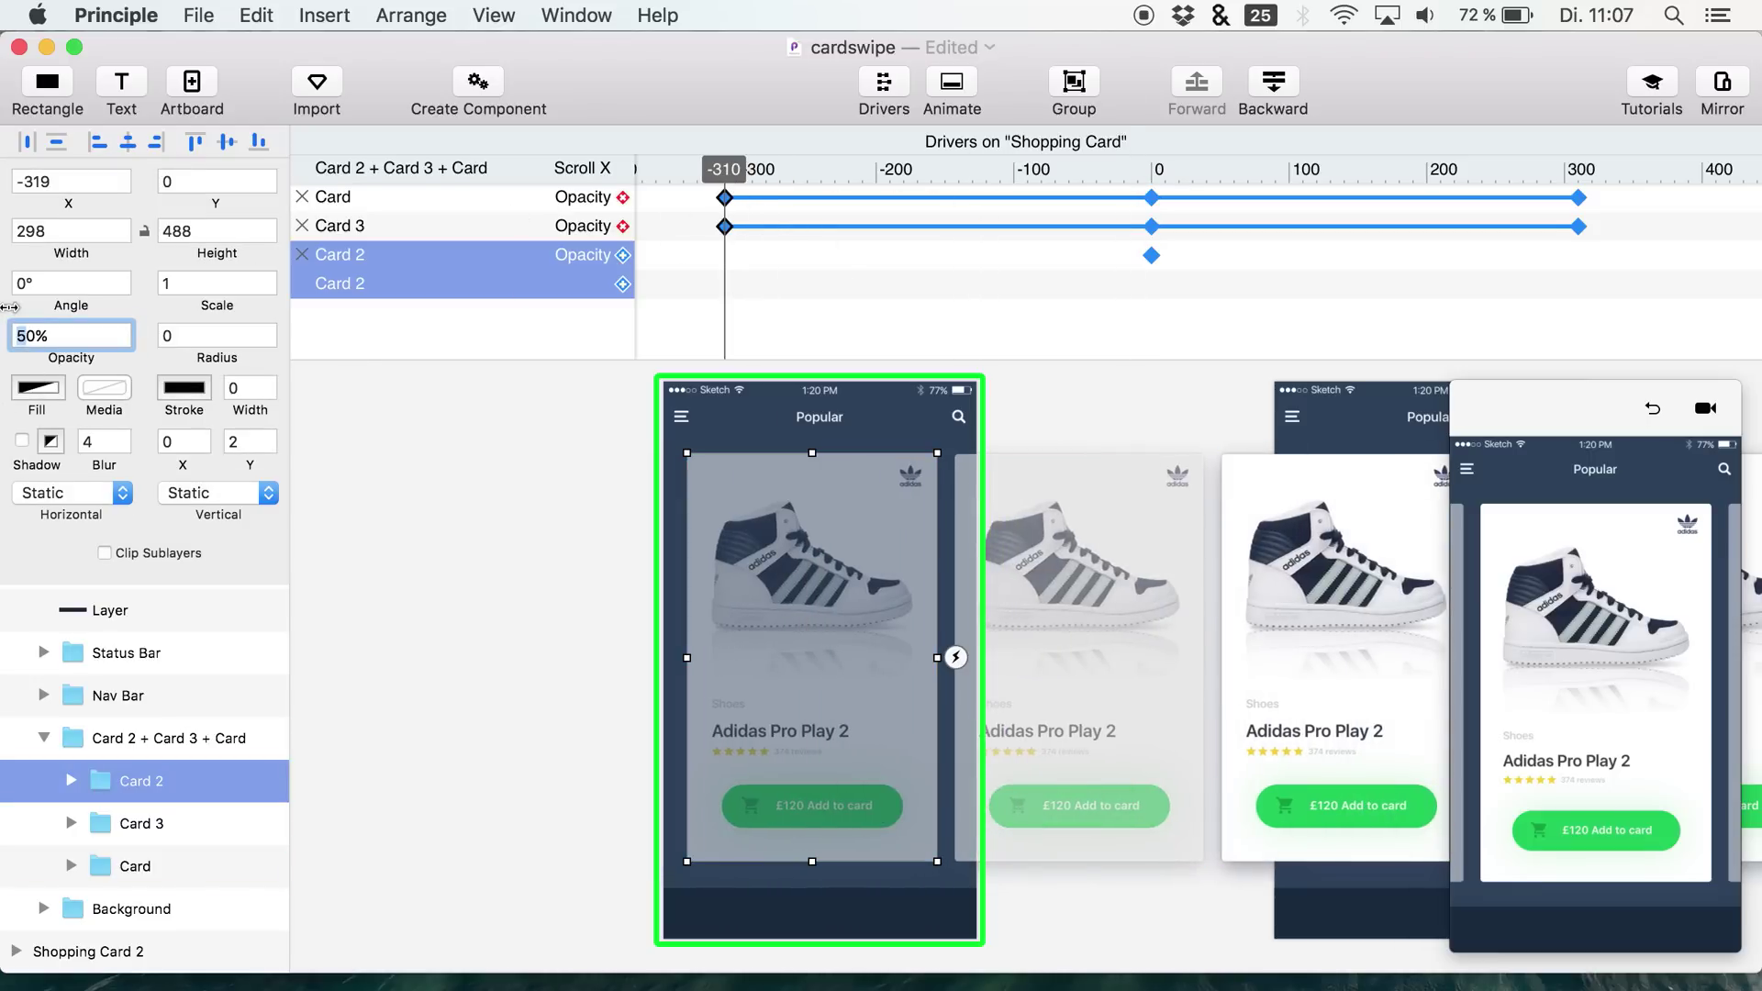
type("10")
key("Return")
left_click_drag(994, 179, 1577, 140)
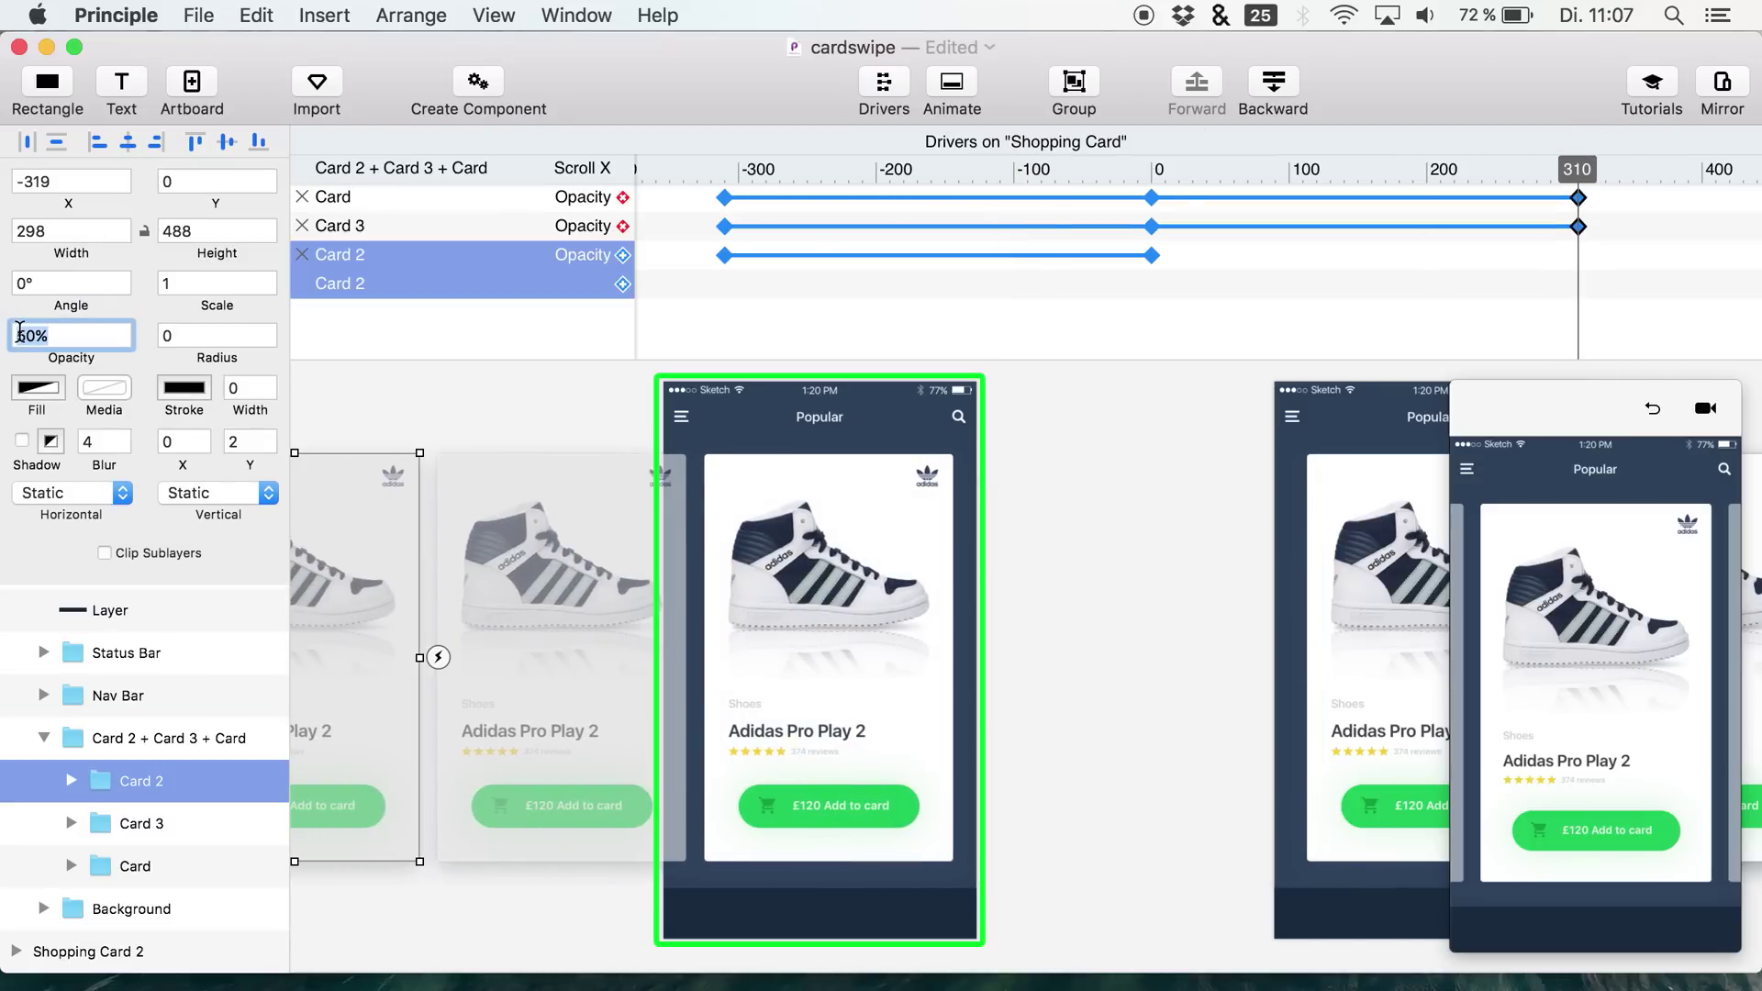
key("Return")
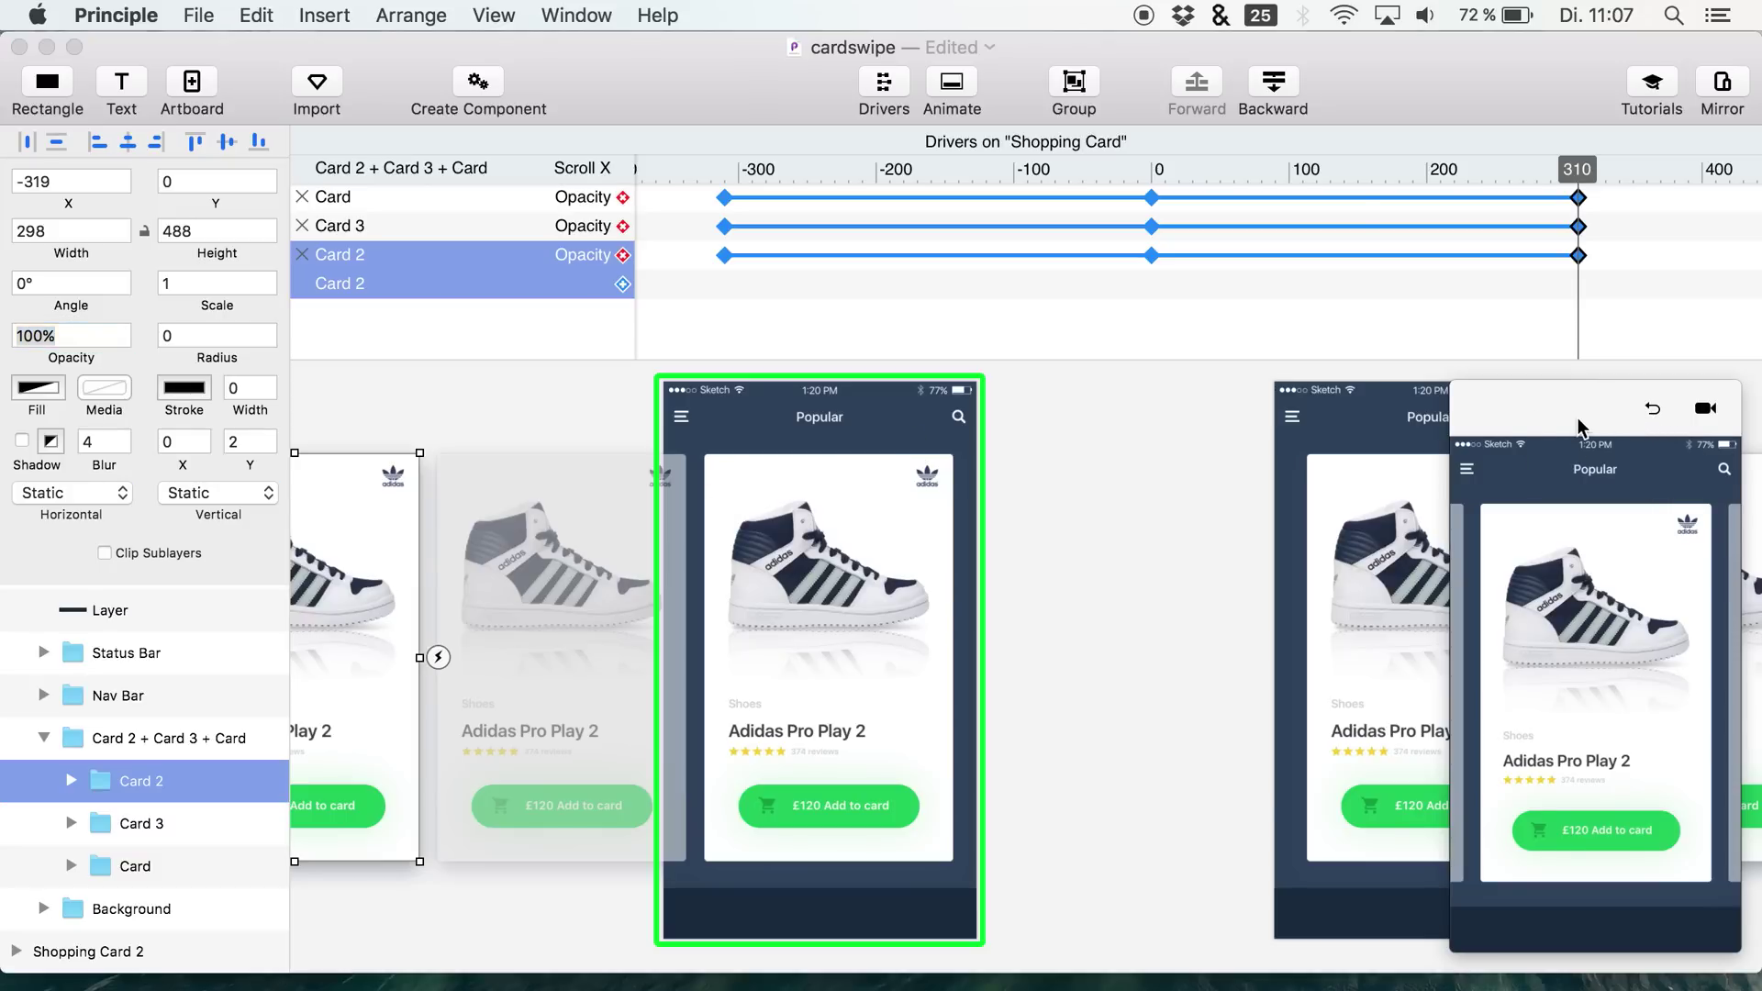
- Move and enlarge the preview window and swipe the shoe cards both ways to check their opacity fading
left_click_drag(1580, 428, 1012, 167)
left_click_drag(884, 692, 707, 989)
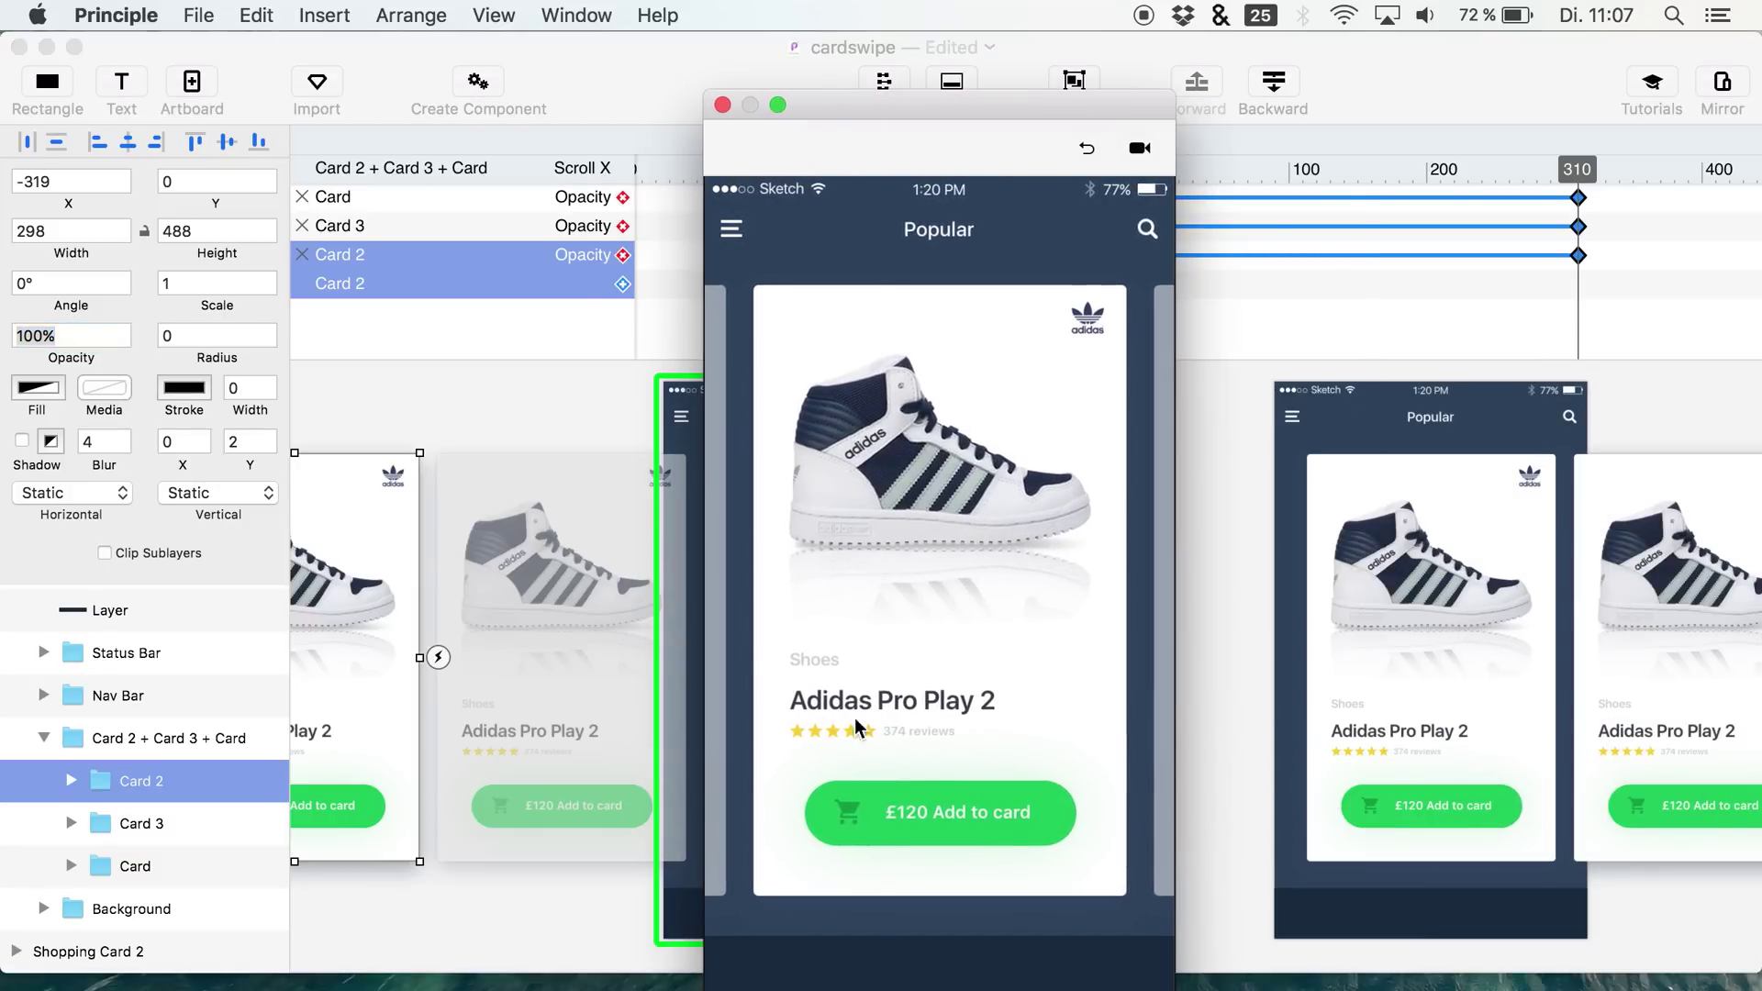
scroll(646, 589, "up", 10)
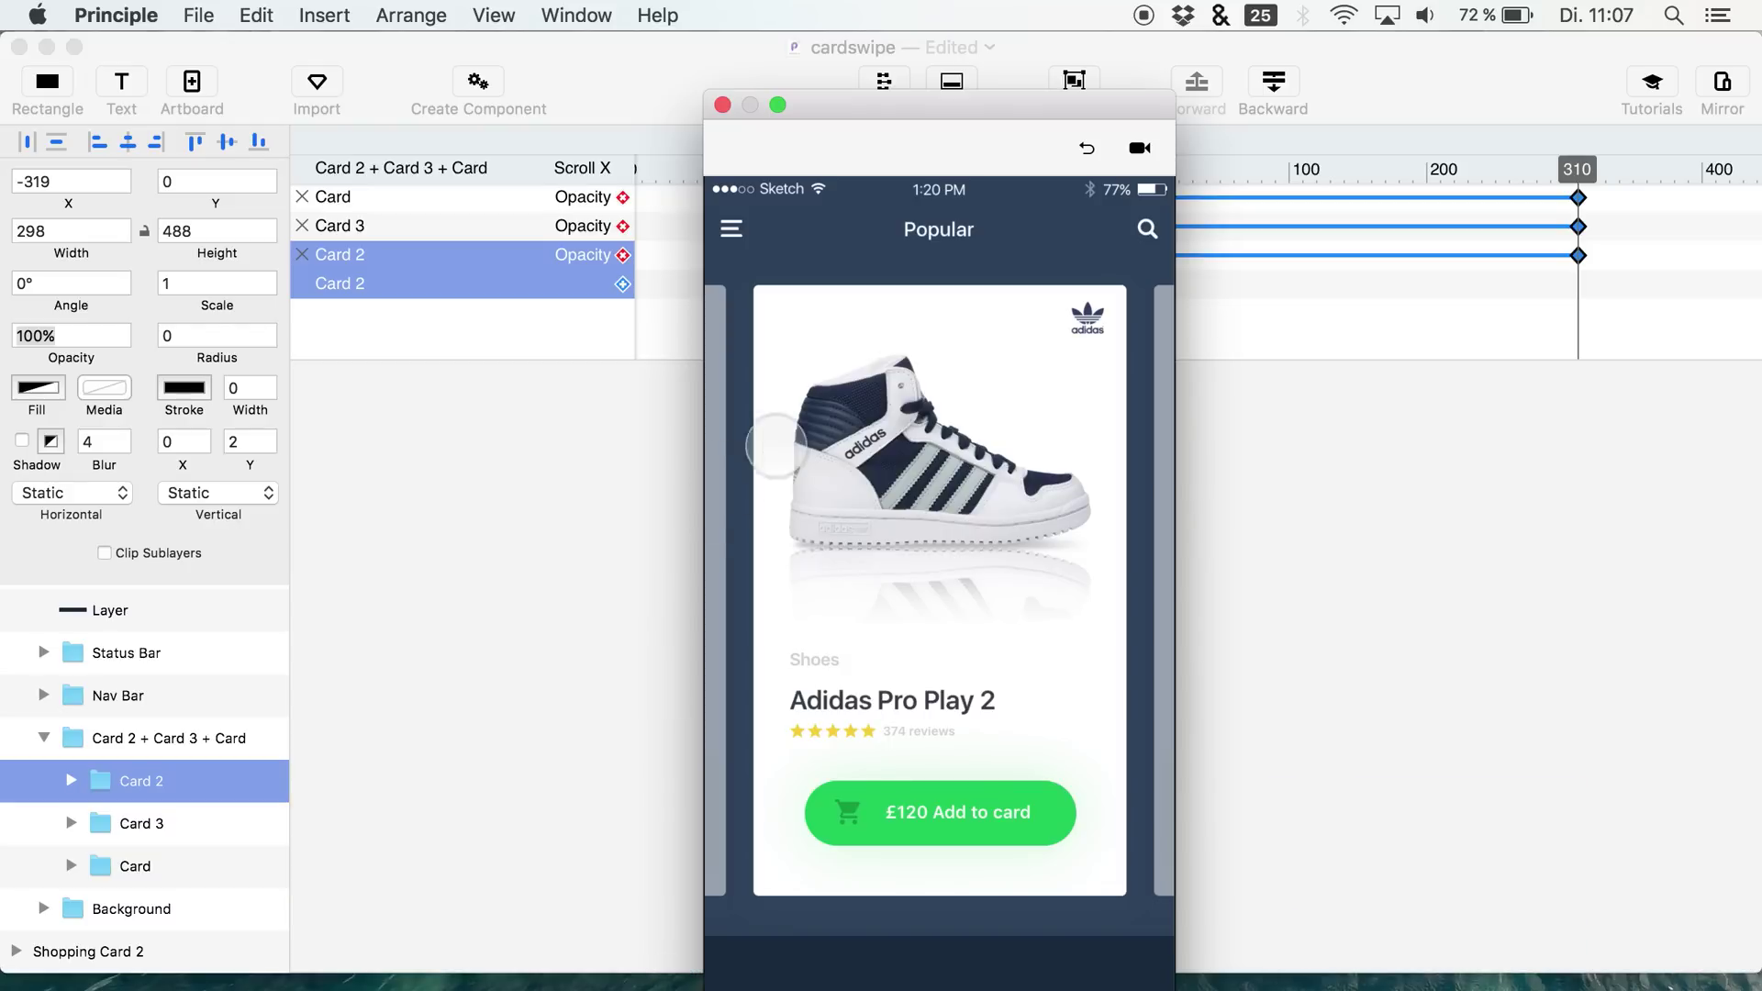
left_click_drag(867, 584, 897, 672)
left_click_drag(975, 630, 1070, 609)
left_click_drag(921, 592, 1050, 587)
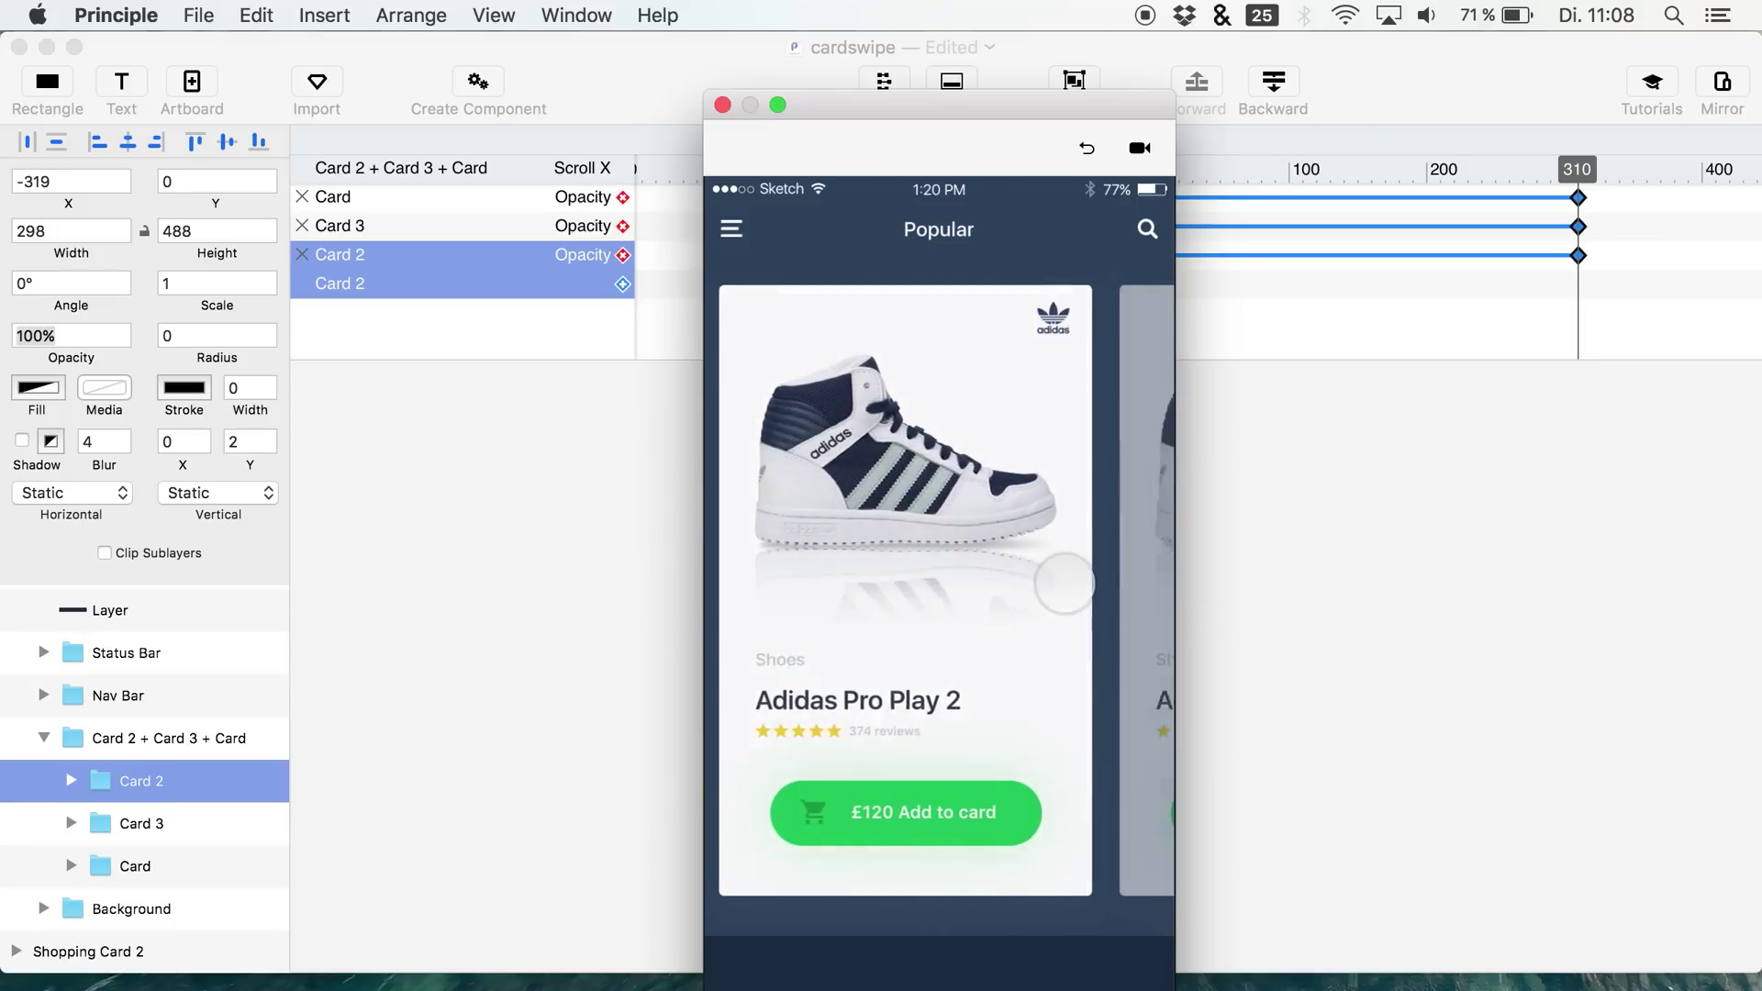
left_click_drag(983, 585, 698, 624)
left_click_drag(1038, 622, 904, 647)
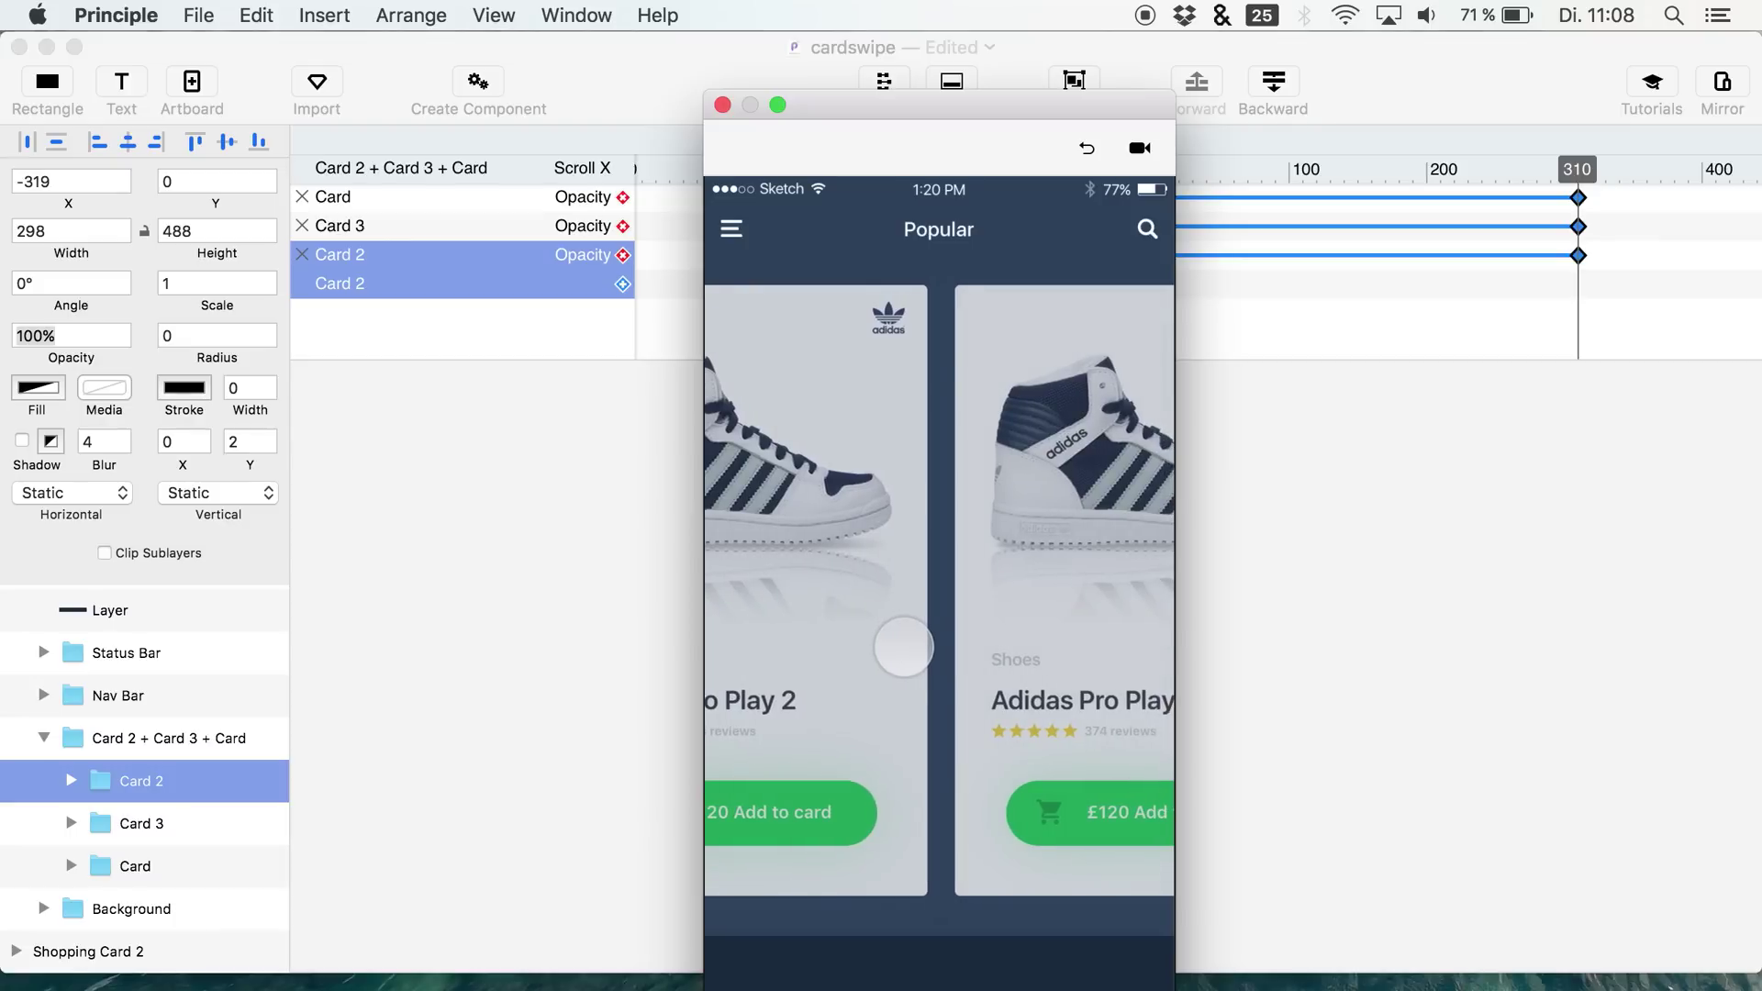
left_click_drag(904, 647, 1068, 702)
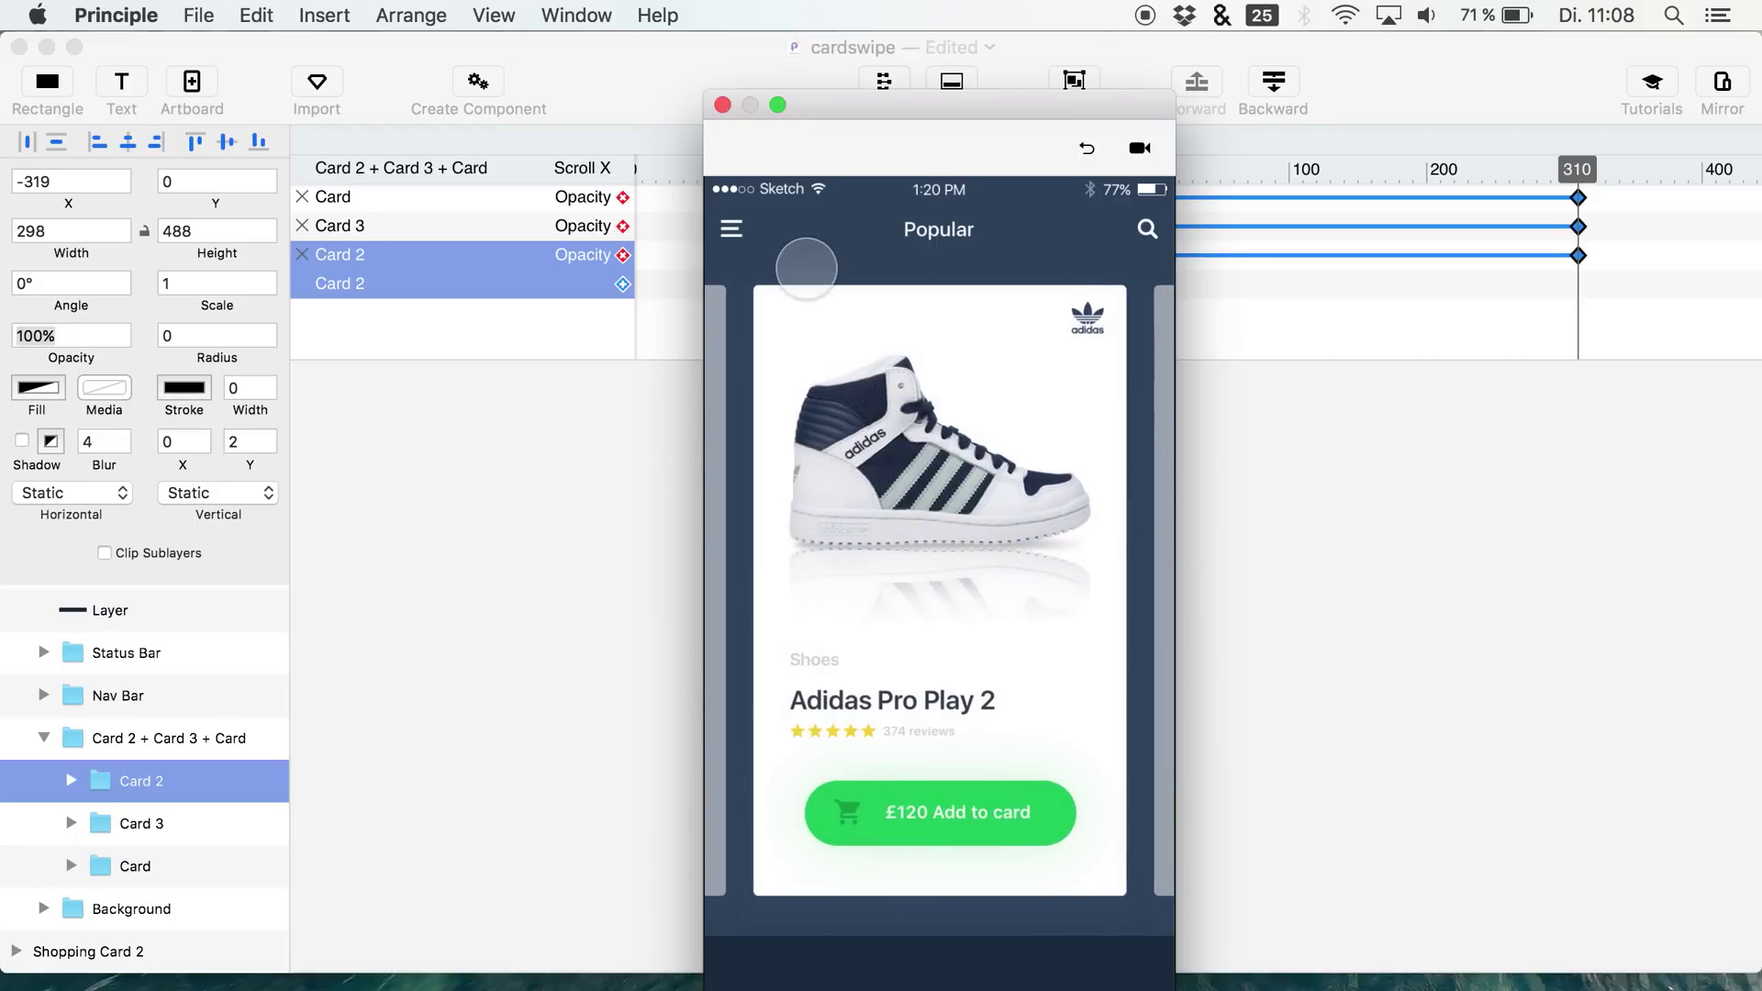
- Dock the enlarged preview window, and expand and select the Card 2 + Card 3 + Card group in Shopping Card 2
left_click(722, 104)
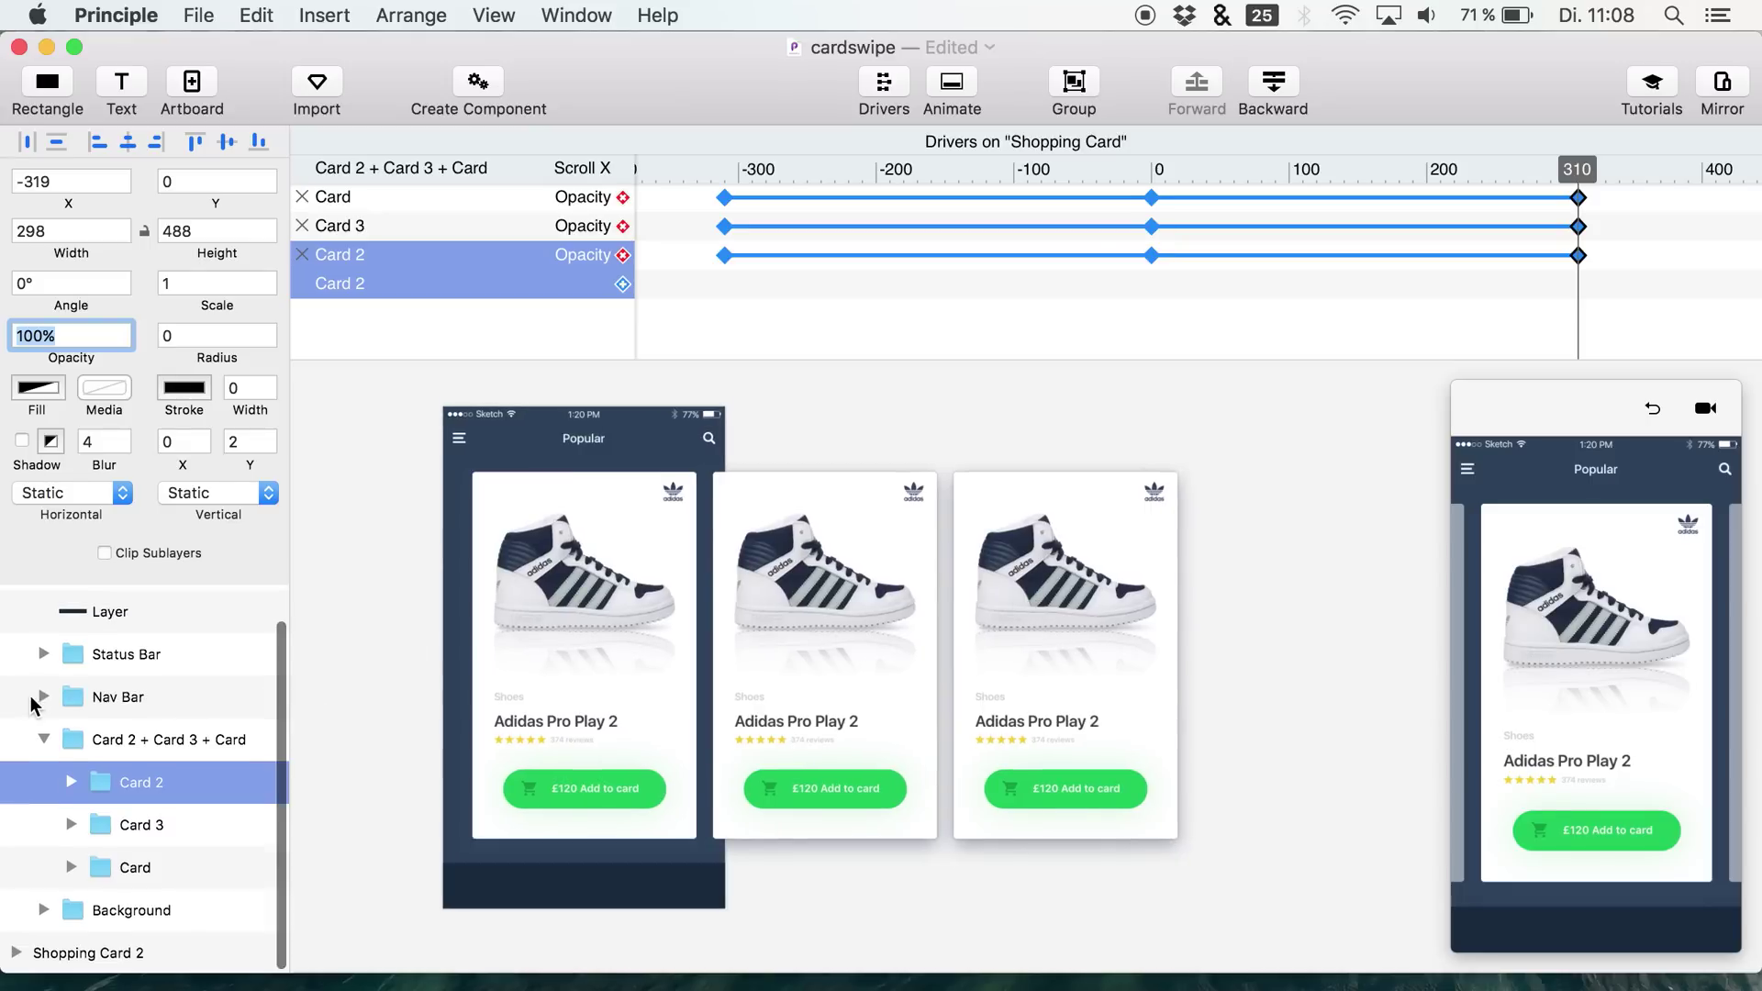
scroll(32, 705, "up", 1)
left_click(15, 606)
left_click(16, 649)
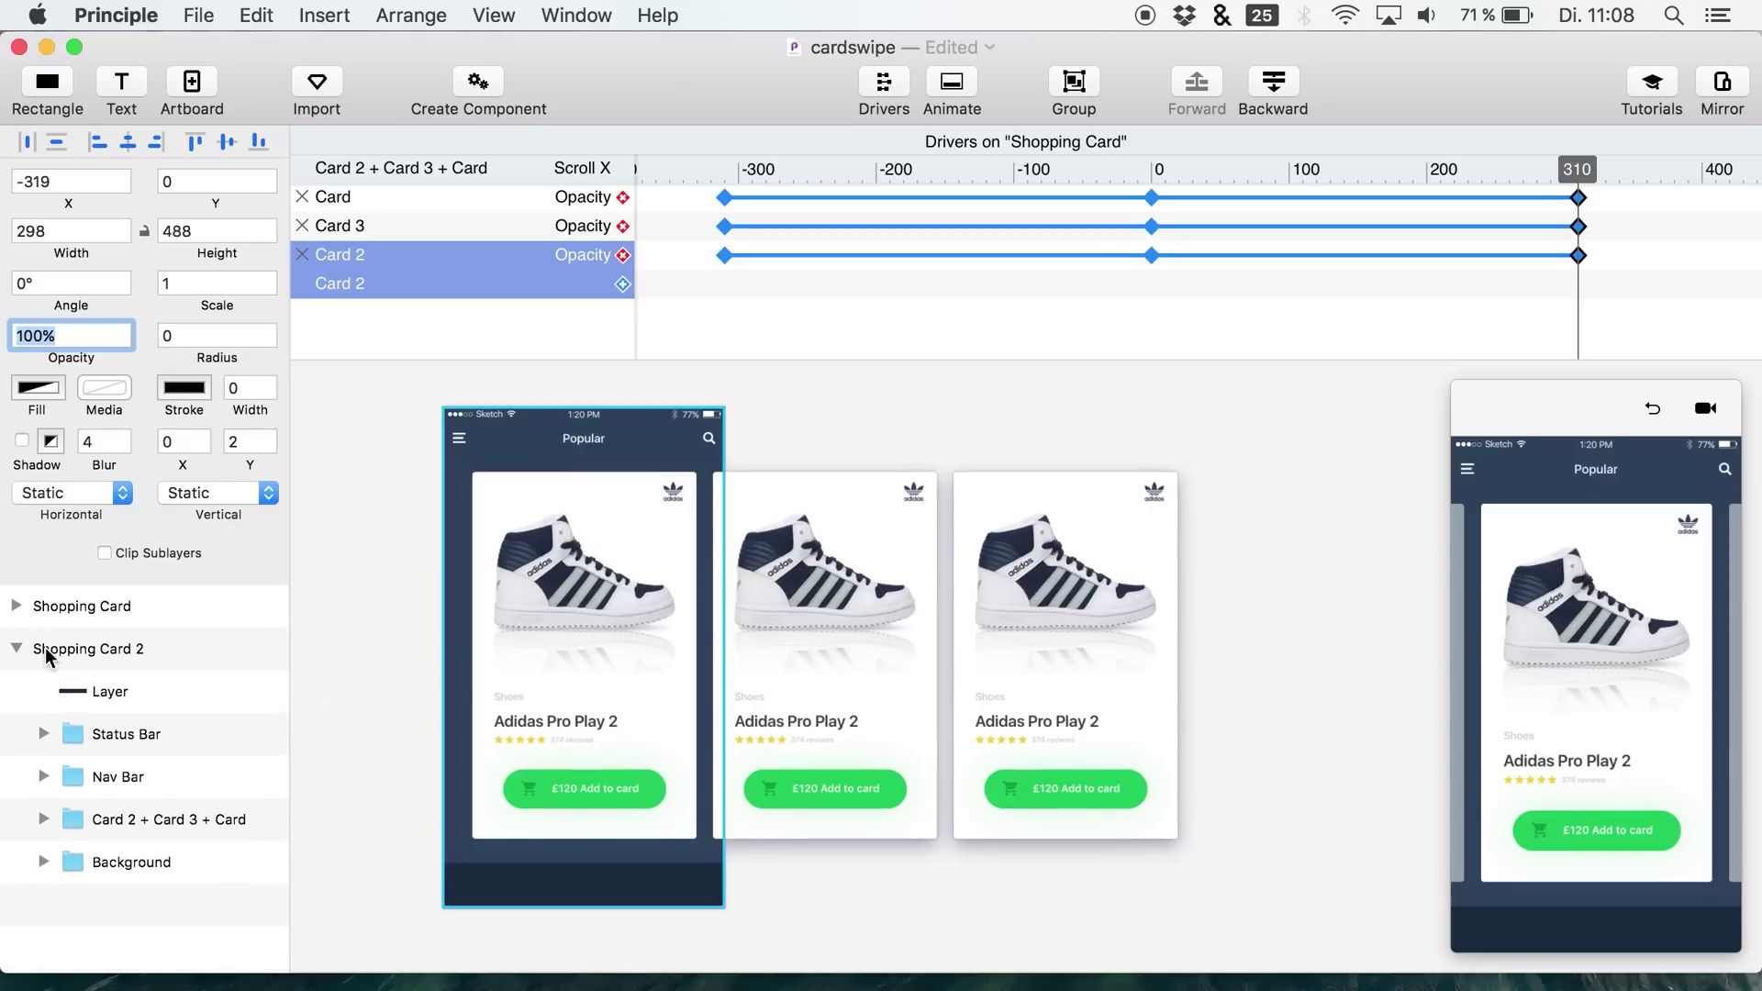
left_click(43, 819)
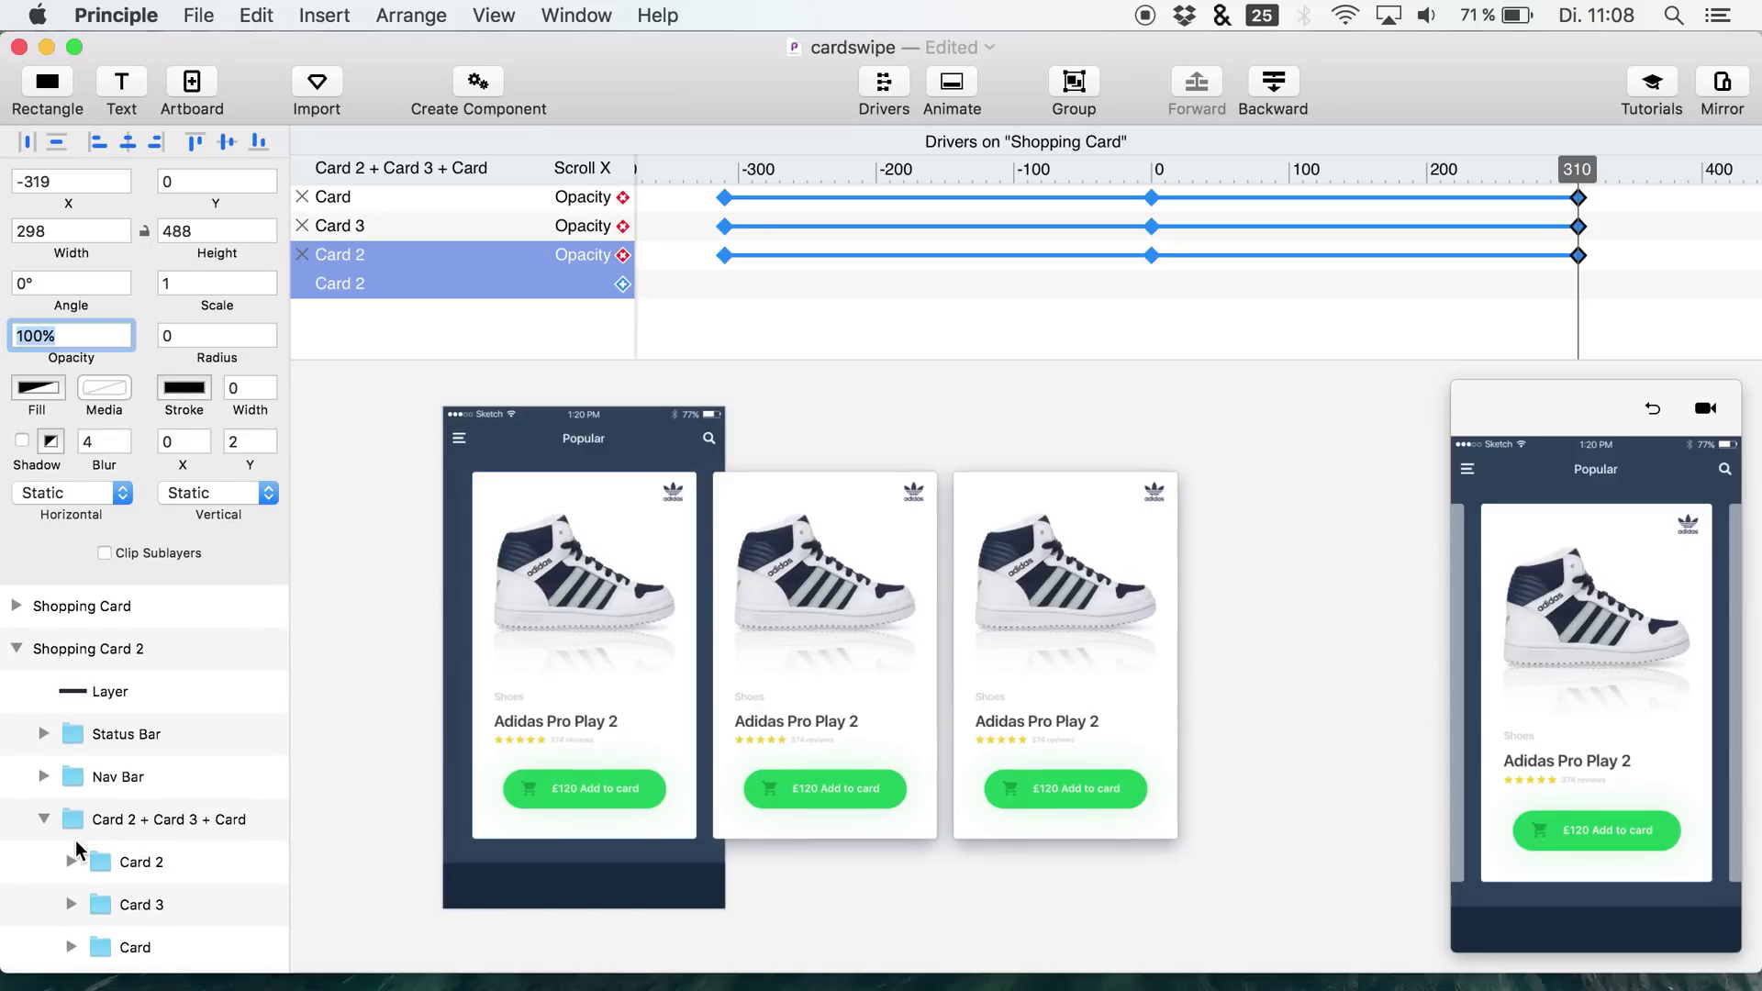
left_click(116, 822)
scroll(128, 835, "down", 1)
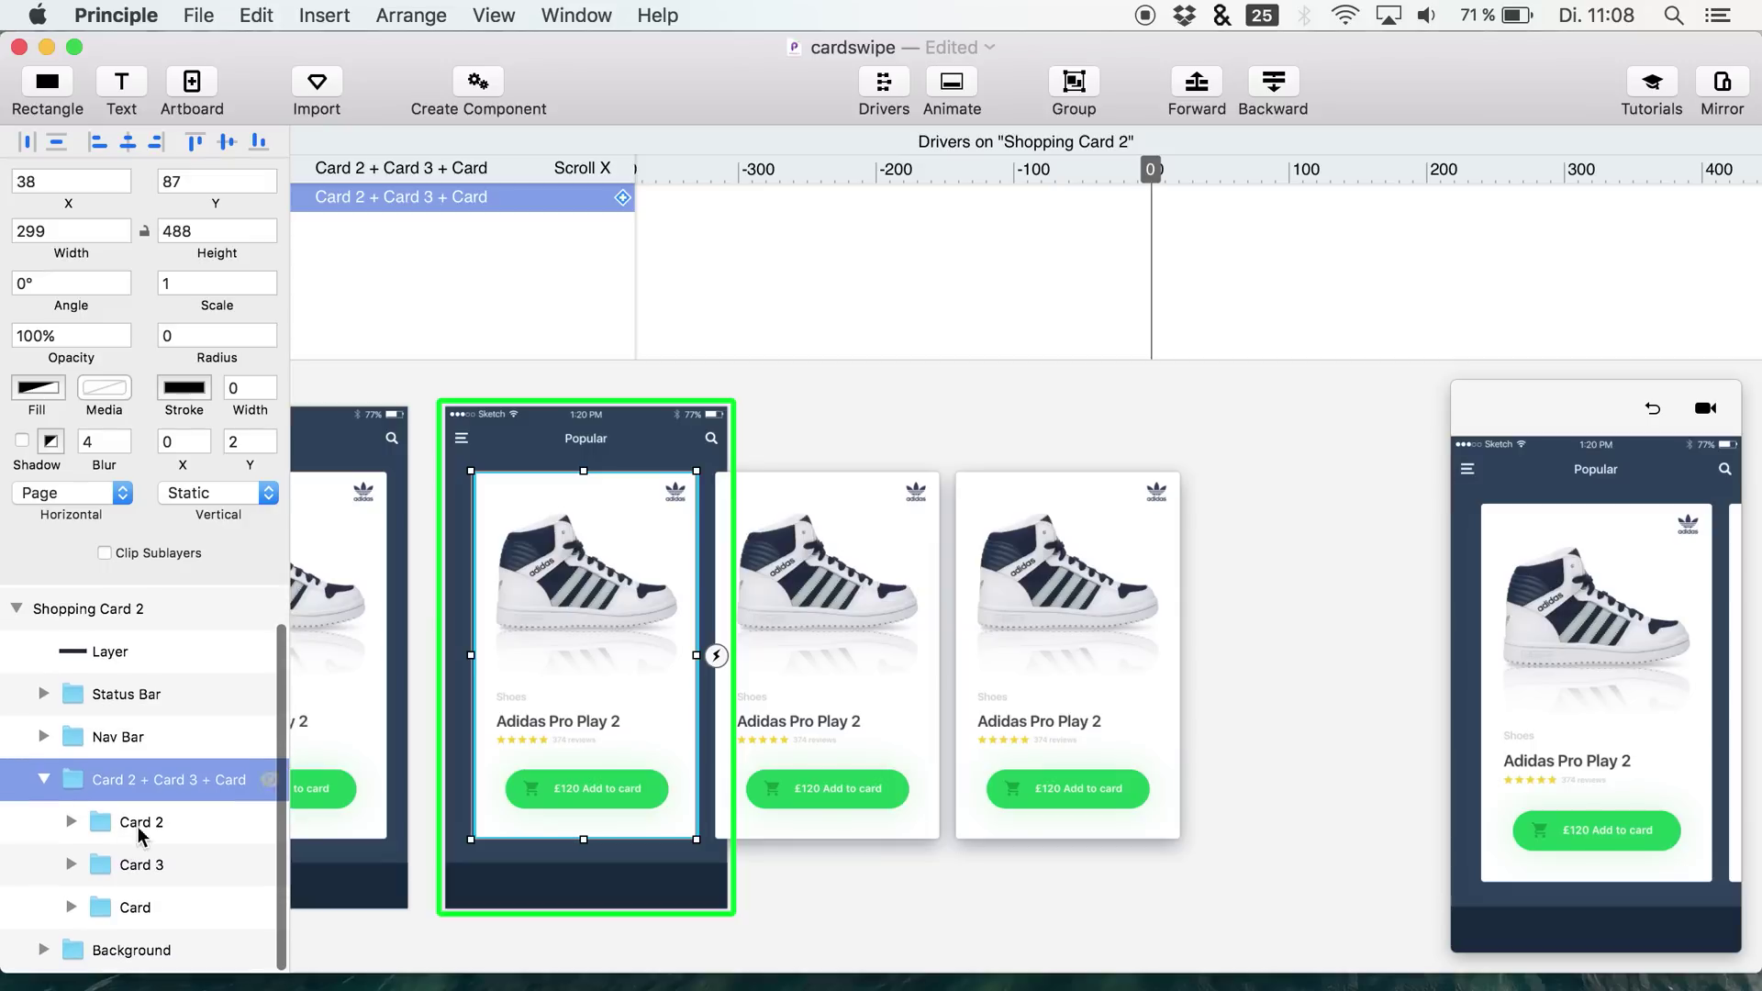
- Duplicate Card 2, Card 3 and Card together inside Shopping Card 2's card group
scroll(196, 816, "down", 1)
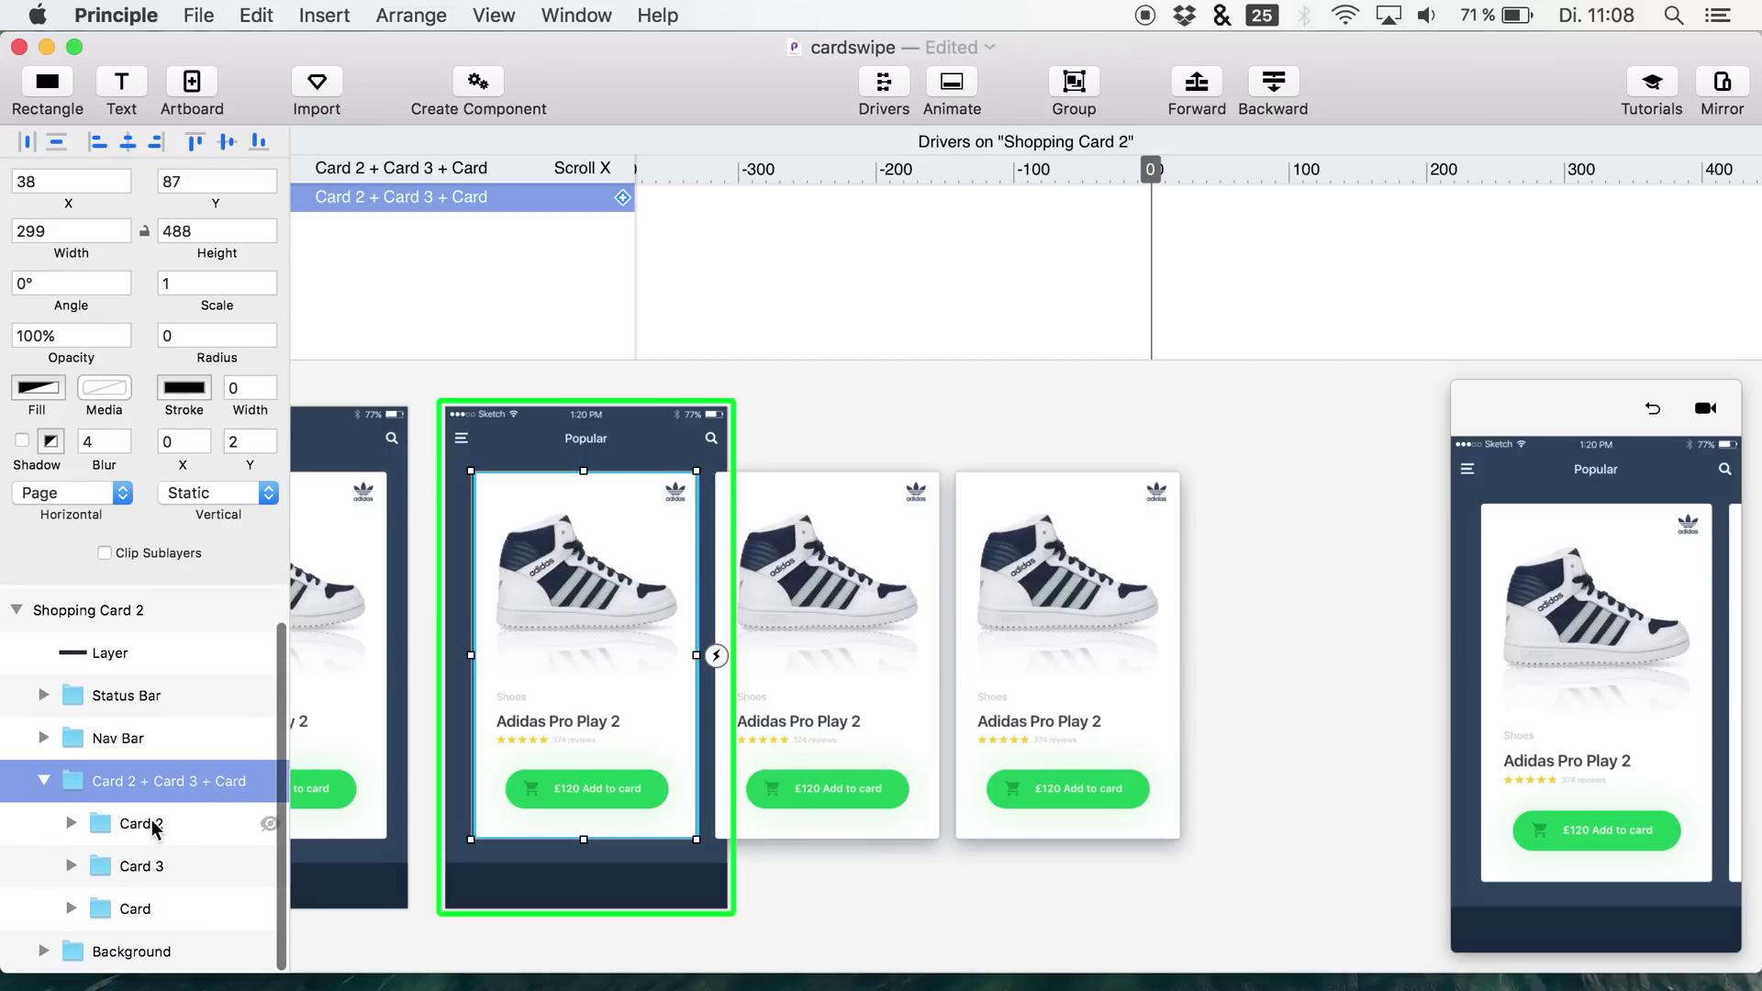
left_click(138, 909)
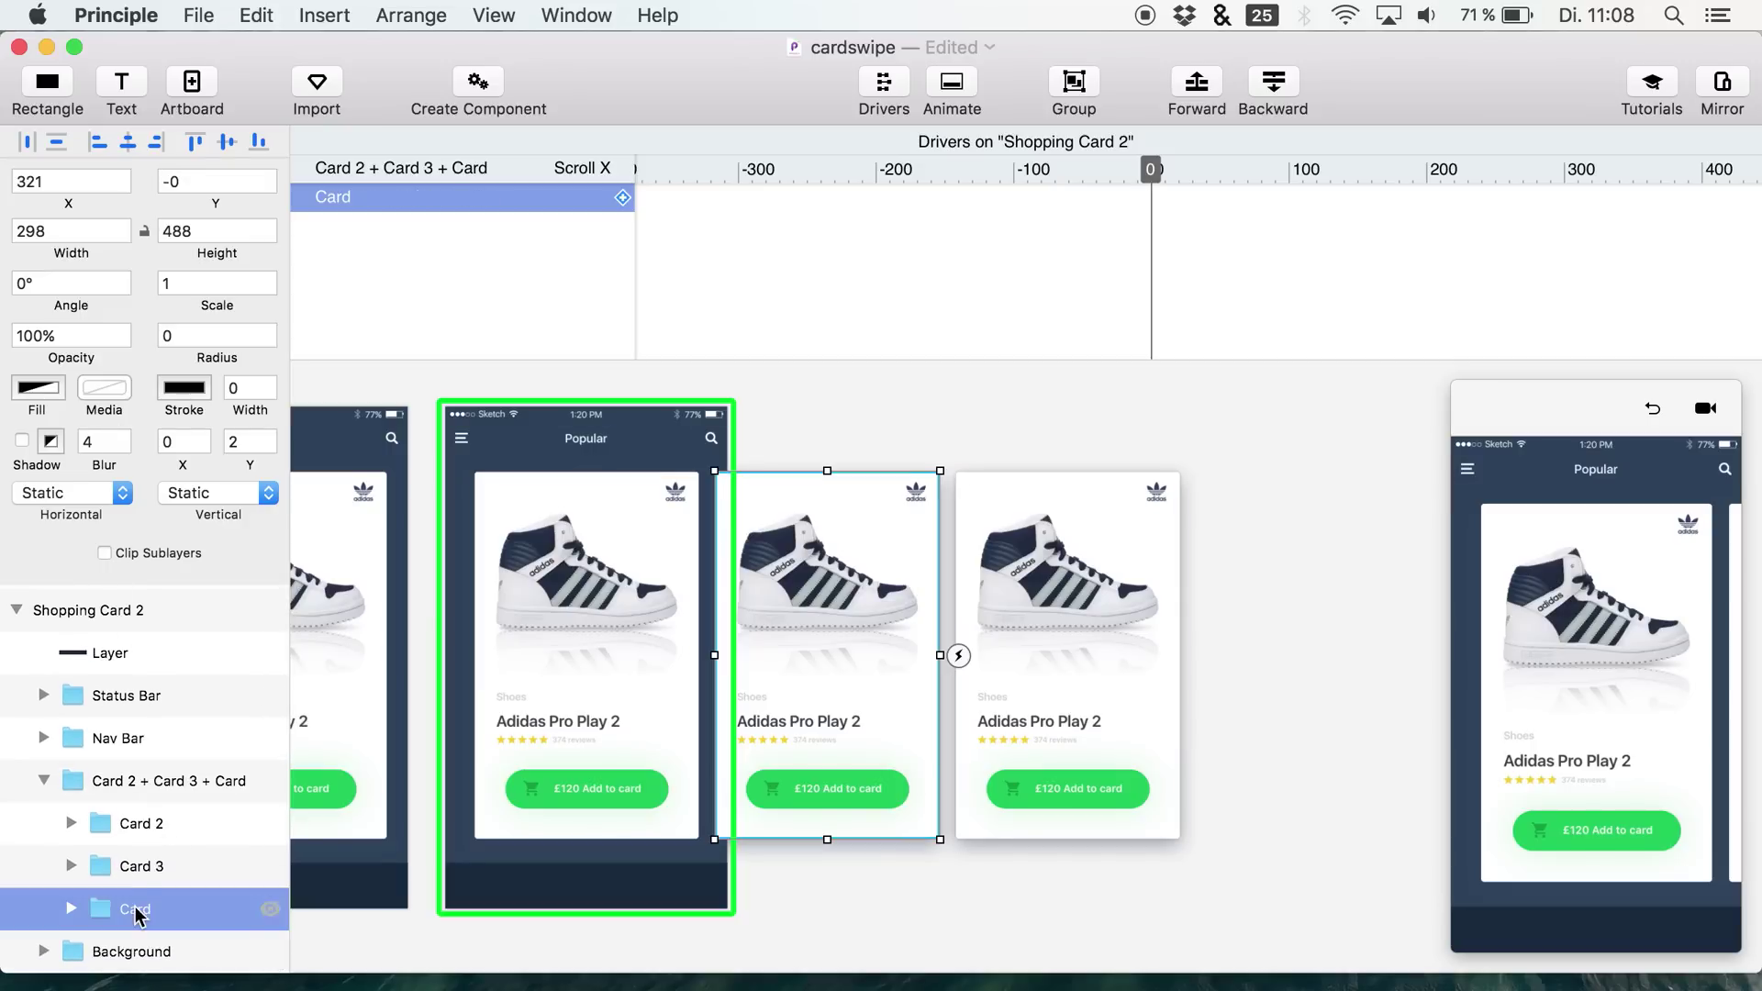
left_click(138, 823, "shift")
scroll(780, 680, "down", 5)
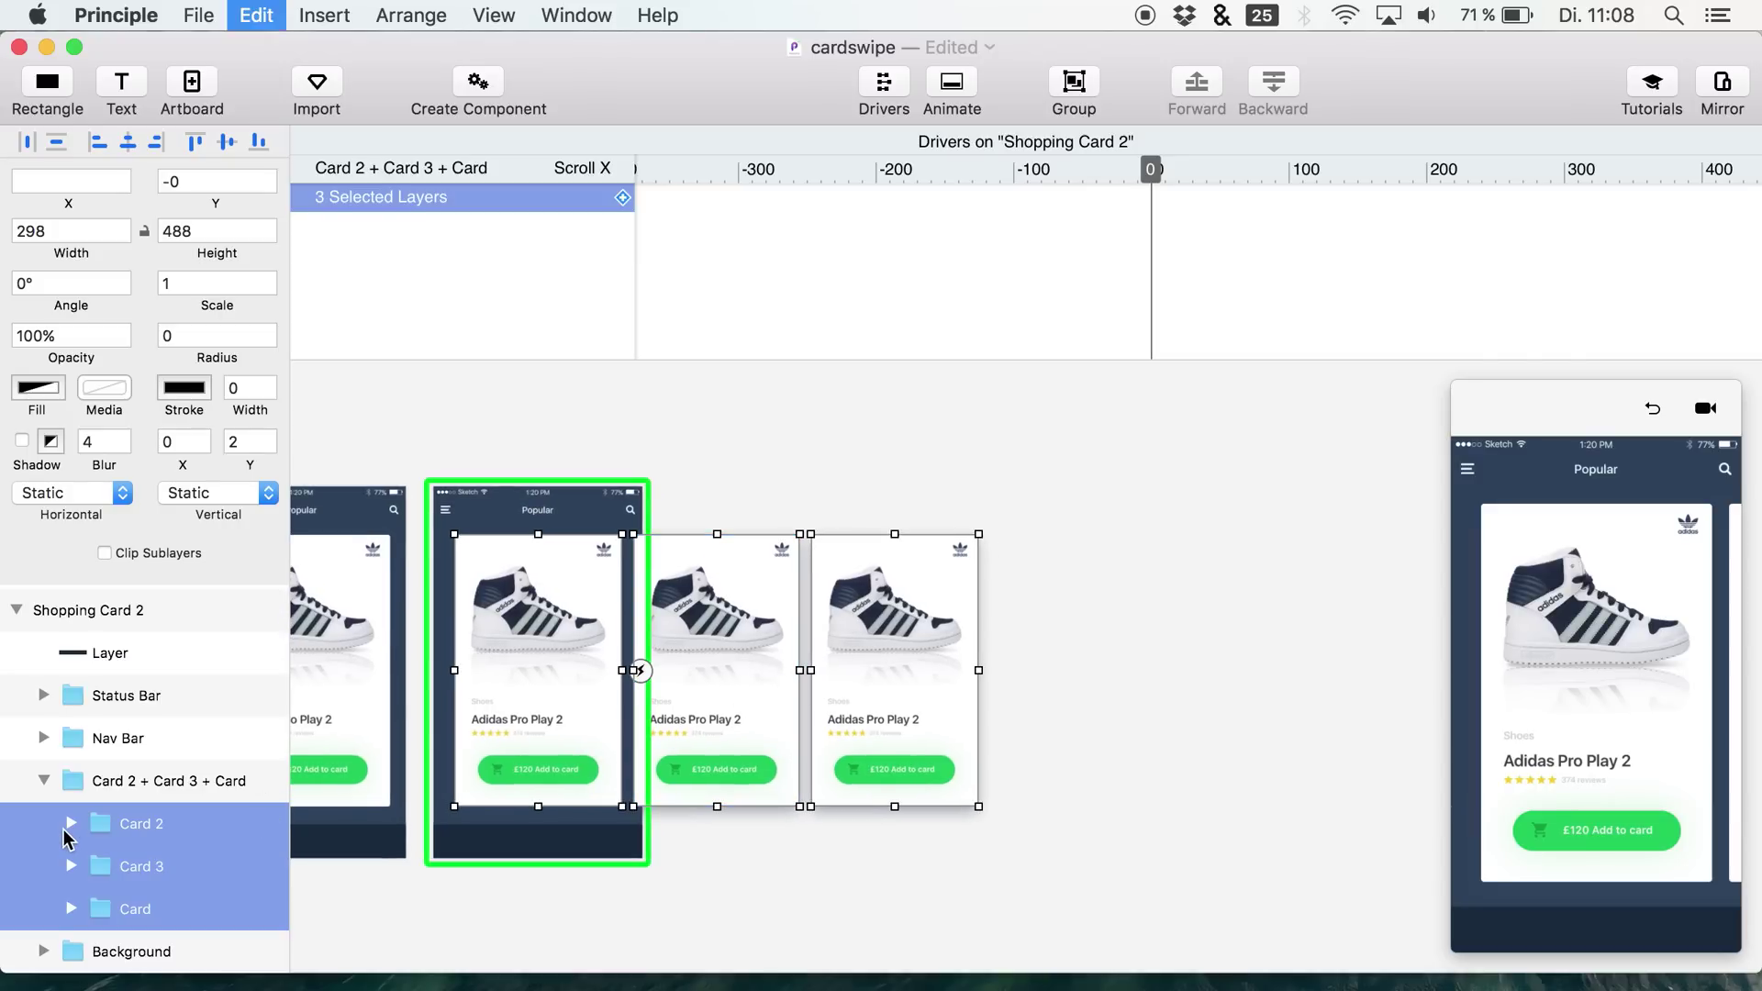
key("super+d")
- Move the three duplicated cards horizontally past the third original card, matching the existing card spacing, and deselect them
key("shift+Right")
key("shift+Right")
key("shift+Right")
key("shift+Right")
key("shift+Right")
key("shift+Right")
key("shift+Right")
key("shift+Right")
key("shift+Right")
key("shift+Right")
key("shift+Right")
key("shift+Right")
key("shift+Right")
key("shift+Right")
key("shift+Right")
key("shift+Right")
key("shift+Right")
key("shift+Right")
key("shift+Right")
key("shift+Right")
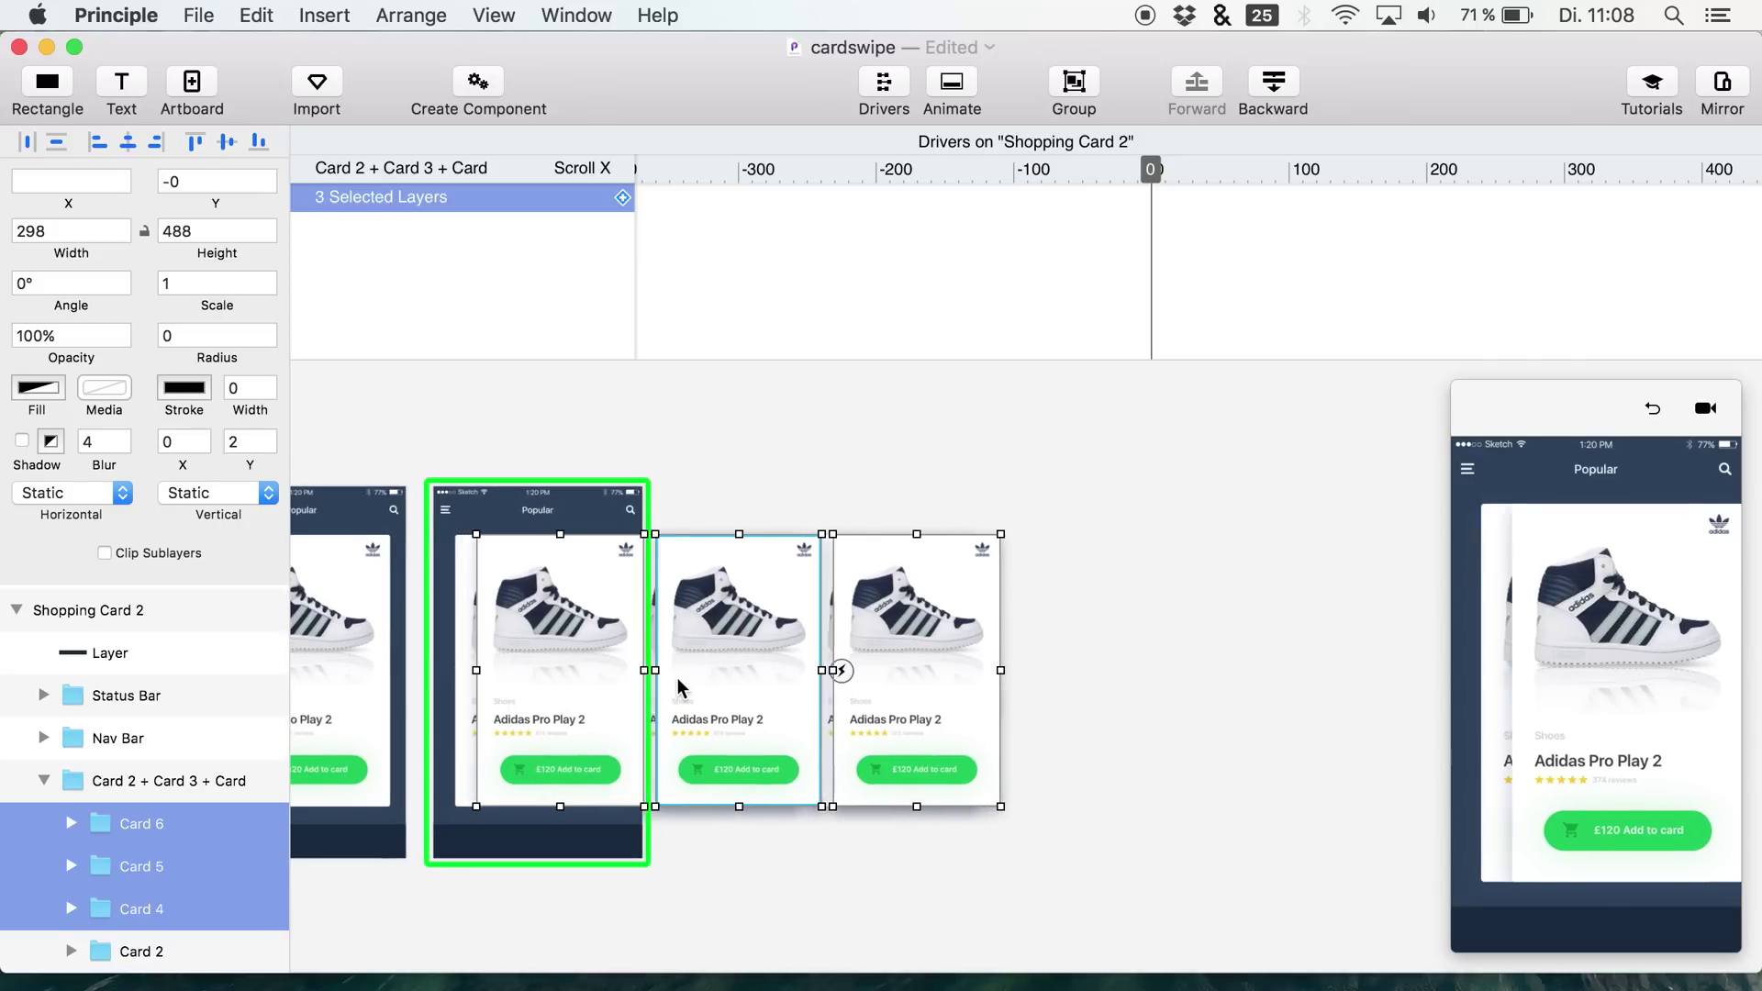
key("shift+Right")
key("shift+Right")
key("shift+Right")
key("shift+Right")
key("shift+Right")
key("shift+Right")
key("shift+Right")
key("shift+Right")
key("shift+Right")
key("shift+Right")
key("shift+Right")
key("shift+Right")
key("shift+Right")
key("shift+Right")
key("shift+Right")
key("shift+Right")
key("shift+Right")
key("shift+Right")
key("shift+Right")
key("shift+Right")
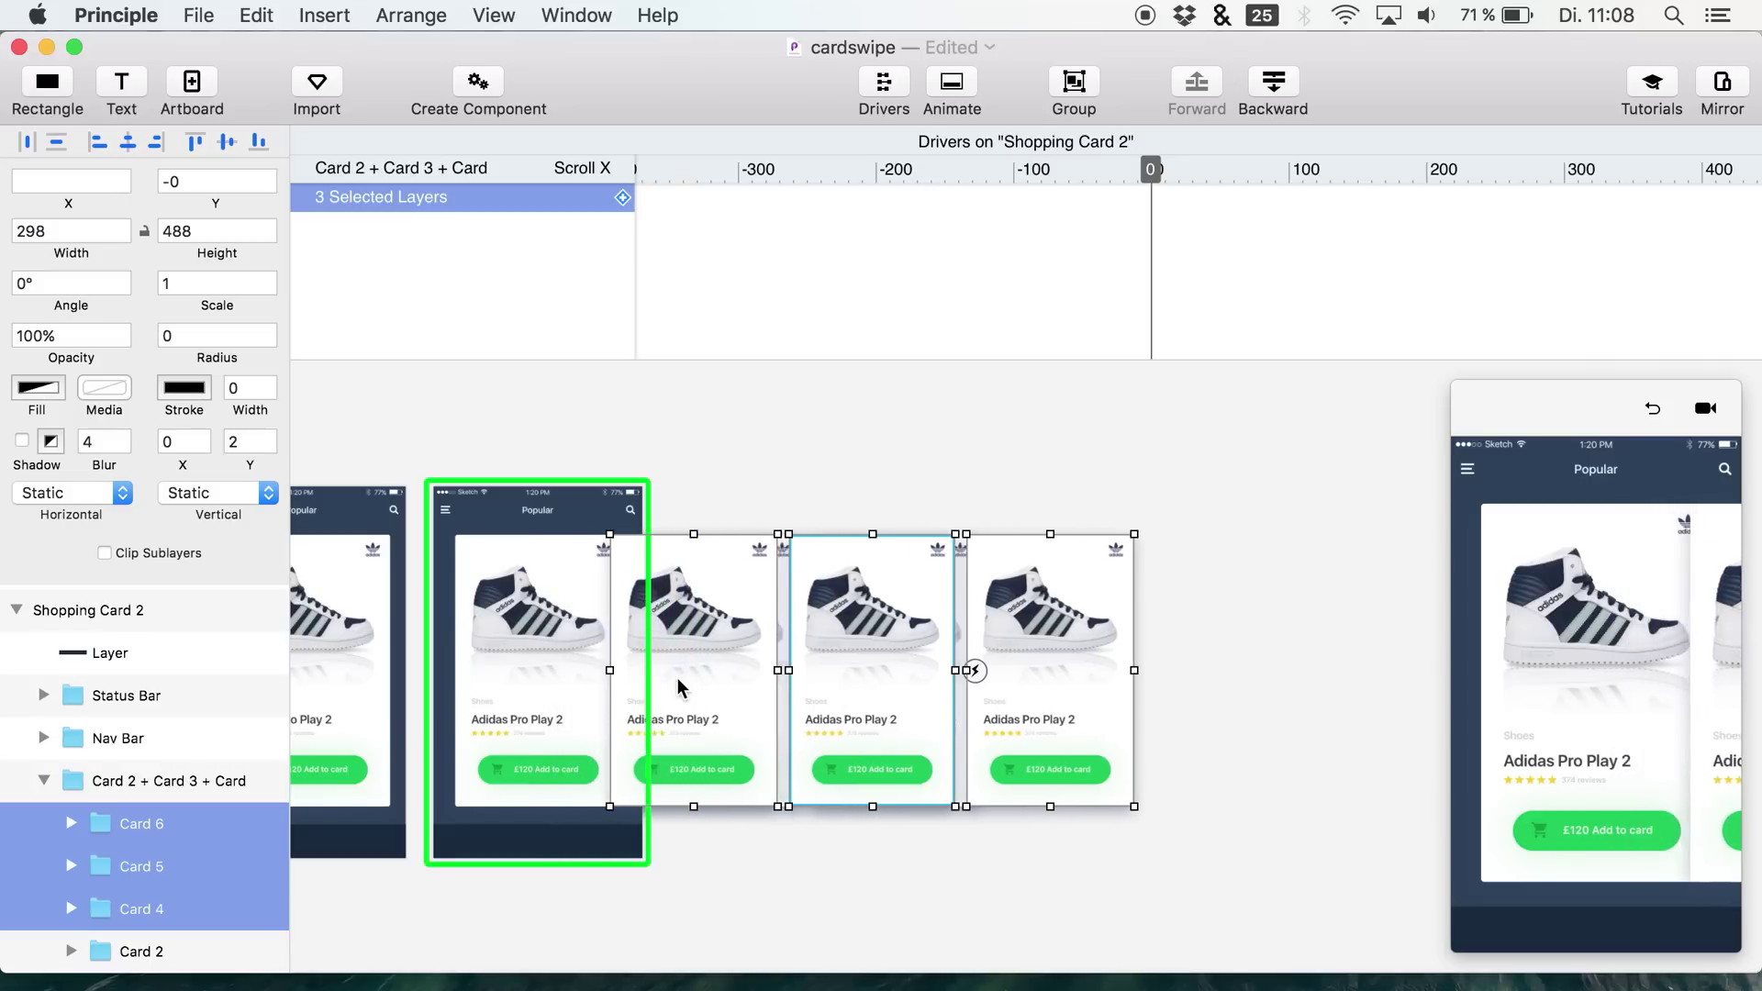
key("shift+Right")
key("shift+Right")
key("shift+Right")
key("shift+Right")
key("shift+Right")
key("shift+Right")
key("shift+Right")
key("shift+Right")
key("shift+Right")
key("shift+Right")
key("shift+Right")
key("shift+Right")
key("shift+Right")
key("shift+Right")
key("shift+Right")
key("shift+Right")
key("shift+Right")
key("shift+Right")
key("shift+Right")
key("shift+Right")
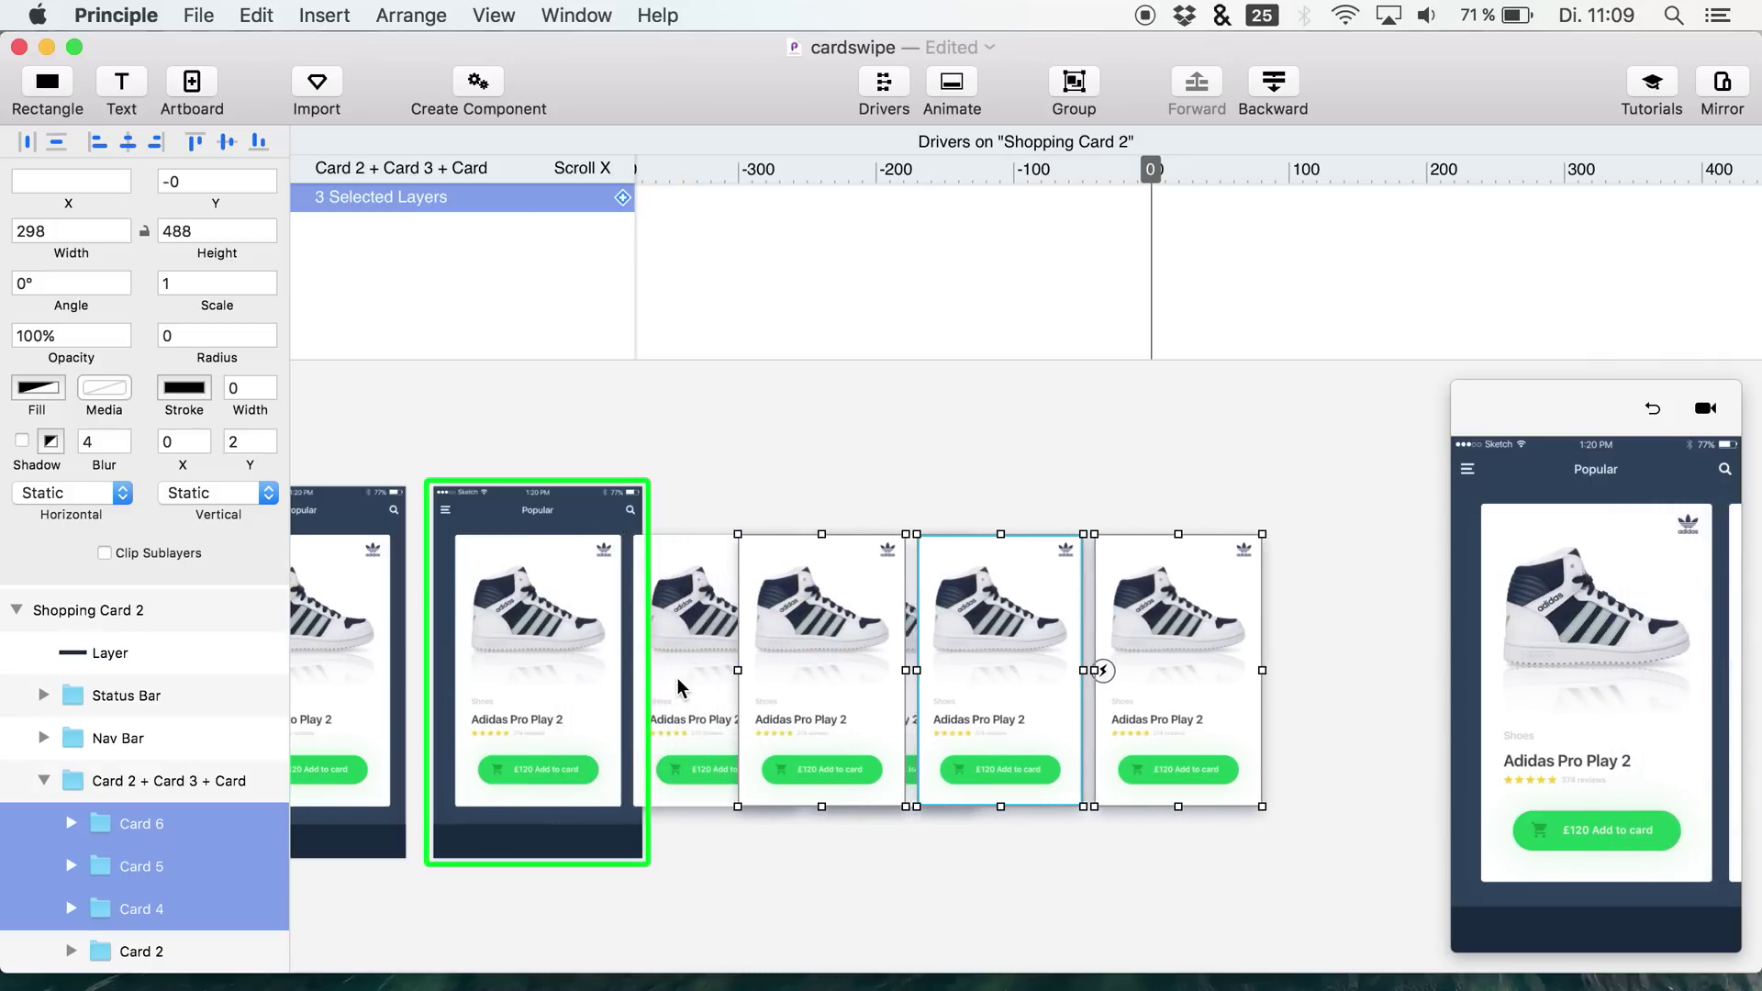
key("shift+Right")
key("shift+Right")
key("shift+Right")
key("shift+Right")
key("shift+Right")
key("shift+Right")
key("shift+Right")
key("shift+Right")
key("shift+Right")
key("shift+Right")
key("shift+Right")
key("shift+Right")
key("shift+Right")
key("shift+Right")
key("shift+Right")
key("shift+Right")
key("shift+Right")
key("shift+Right")
key("shift+Right")
key("shift+Right")
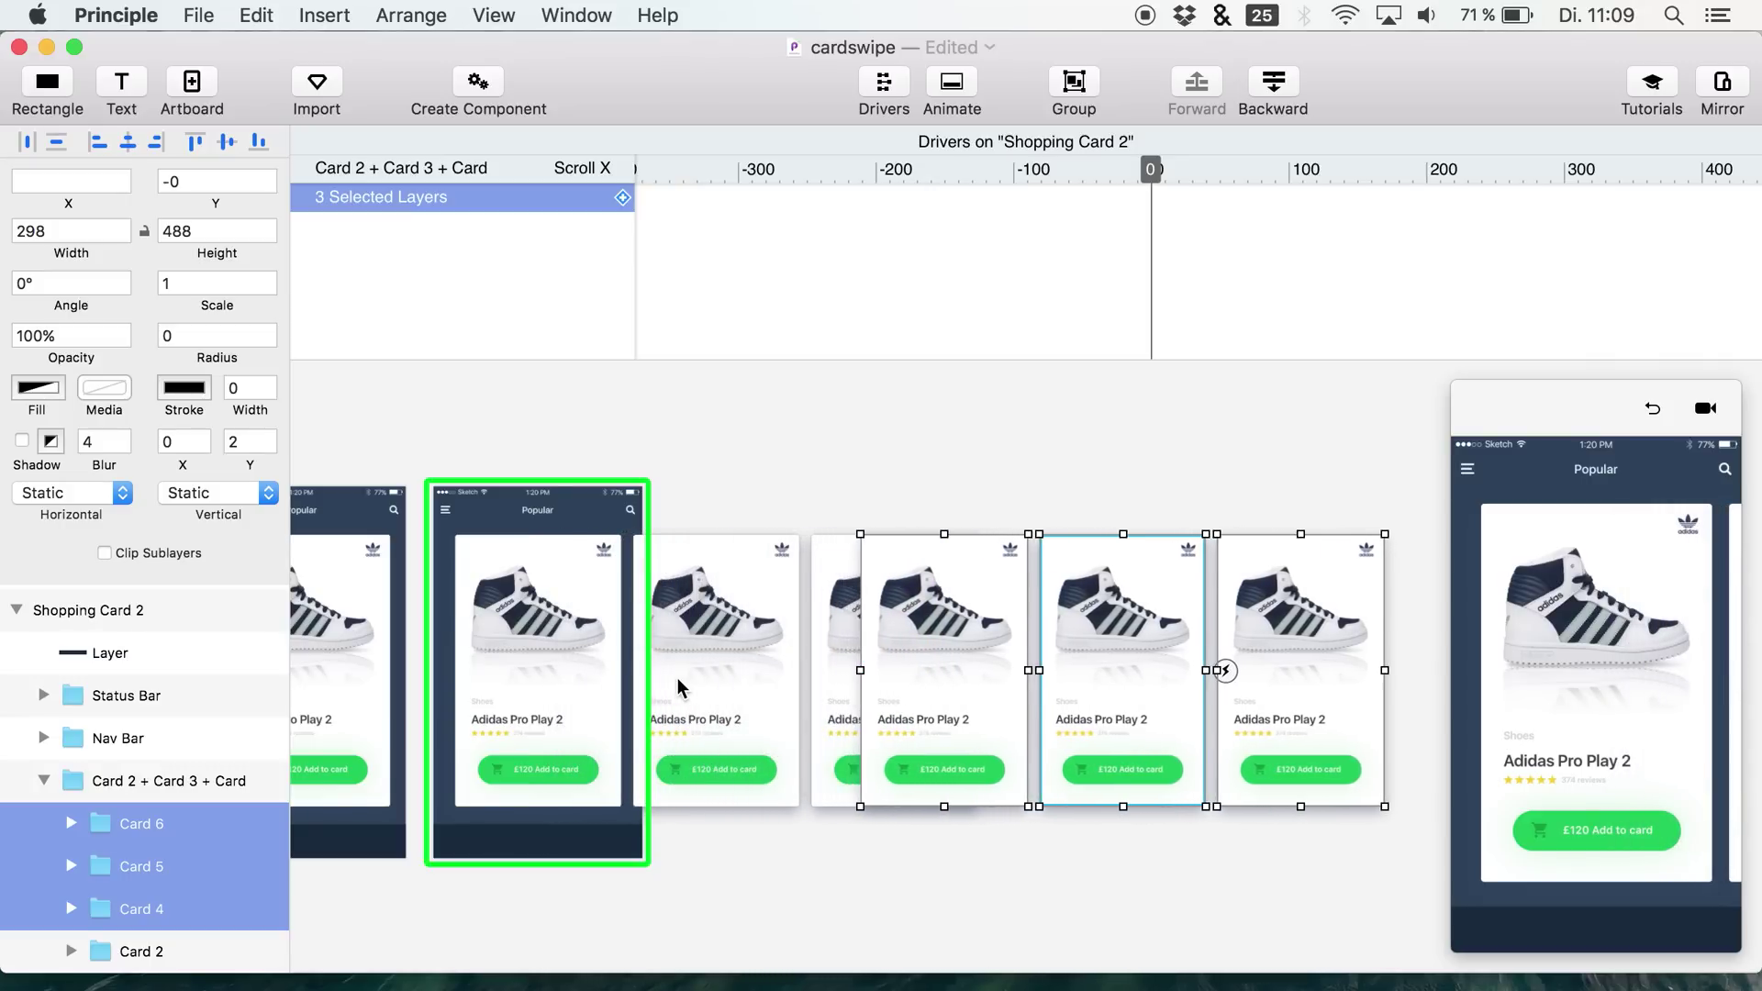
key("shift+Right")
key("shift+Right")
key("shift+Right")
key("shift+Right")
key("shift+Right")
key("shift+Right")
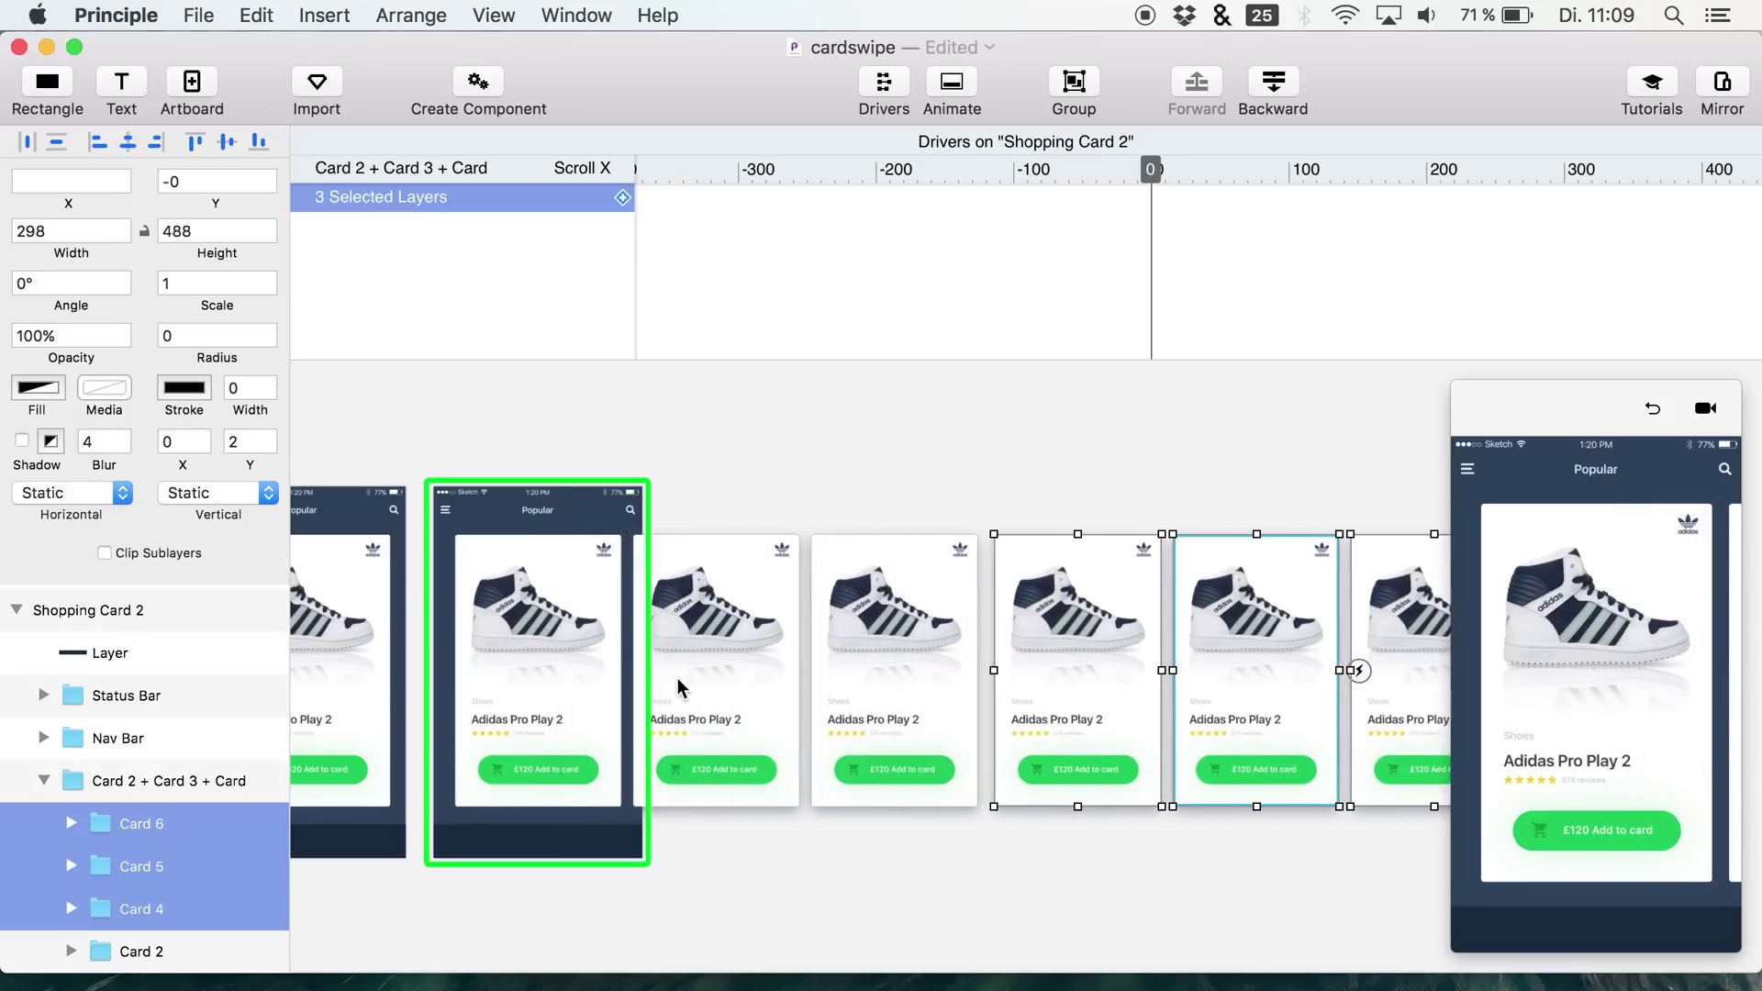
key("shift+Left")
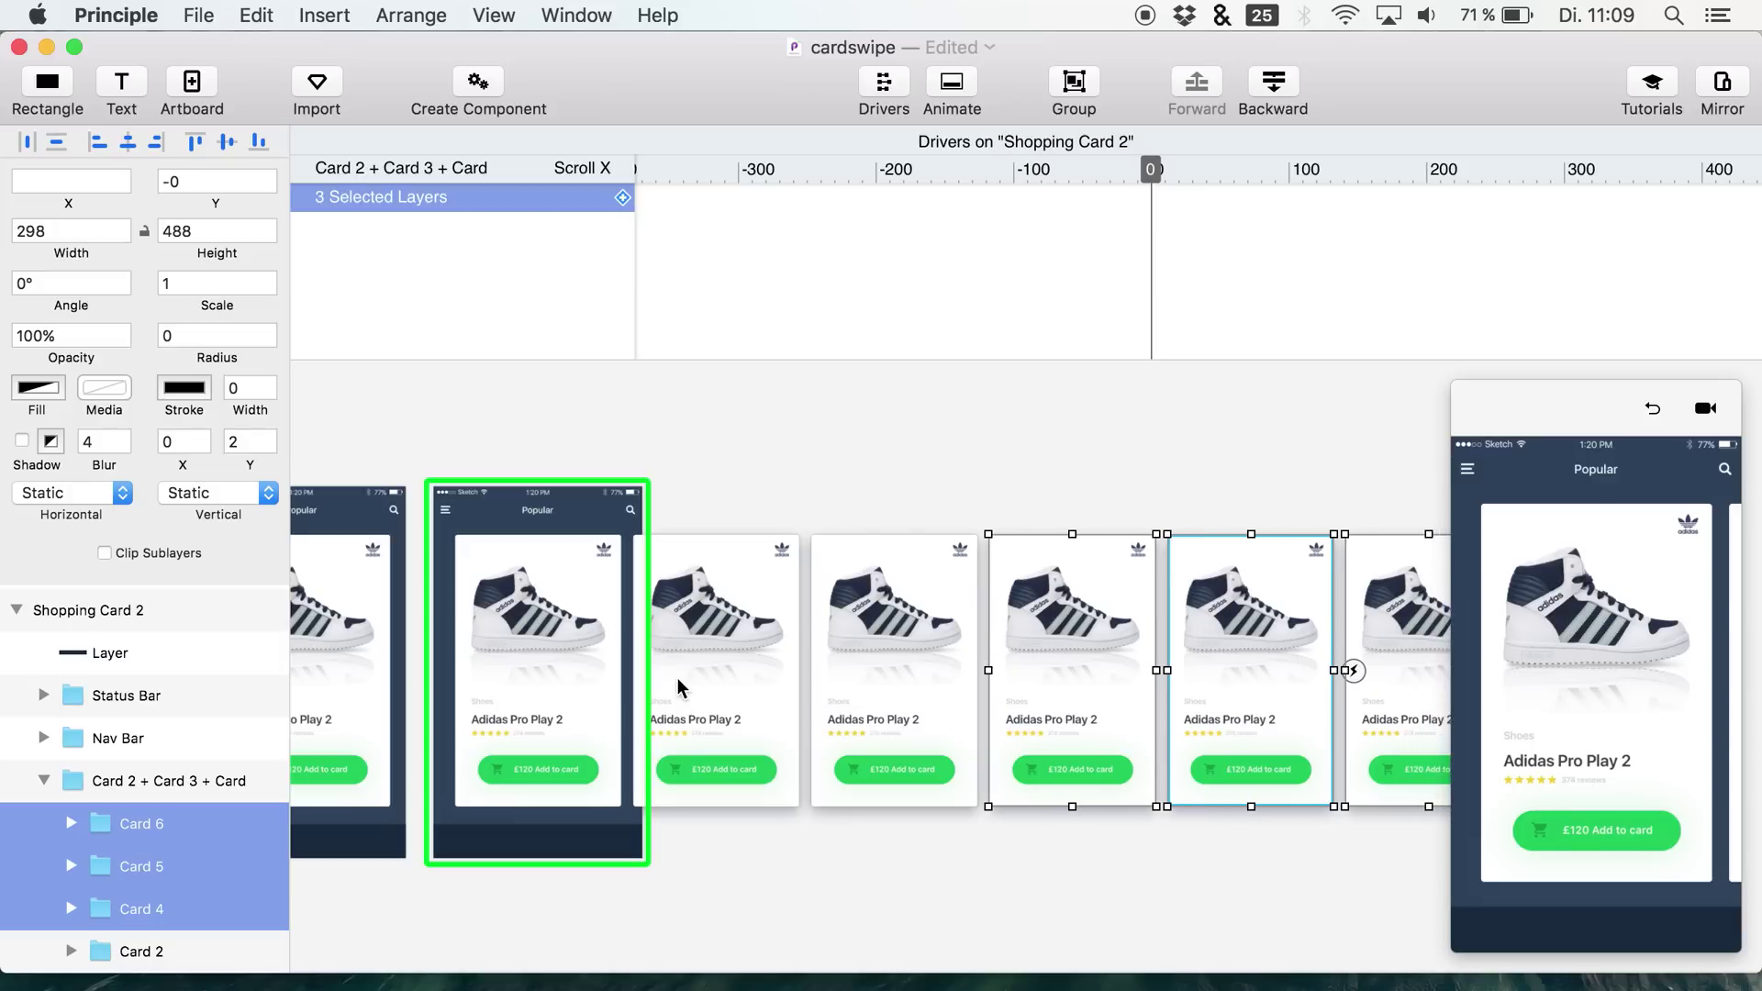
left_click(899, 468)
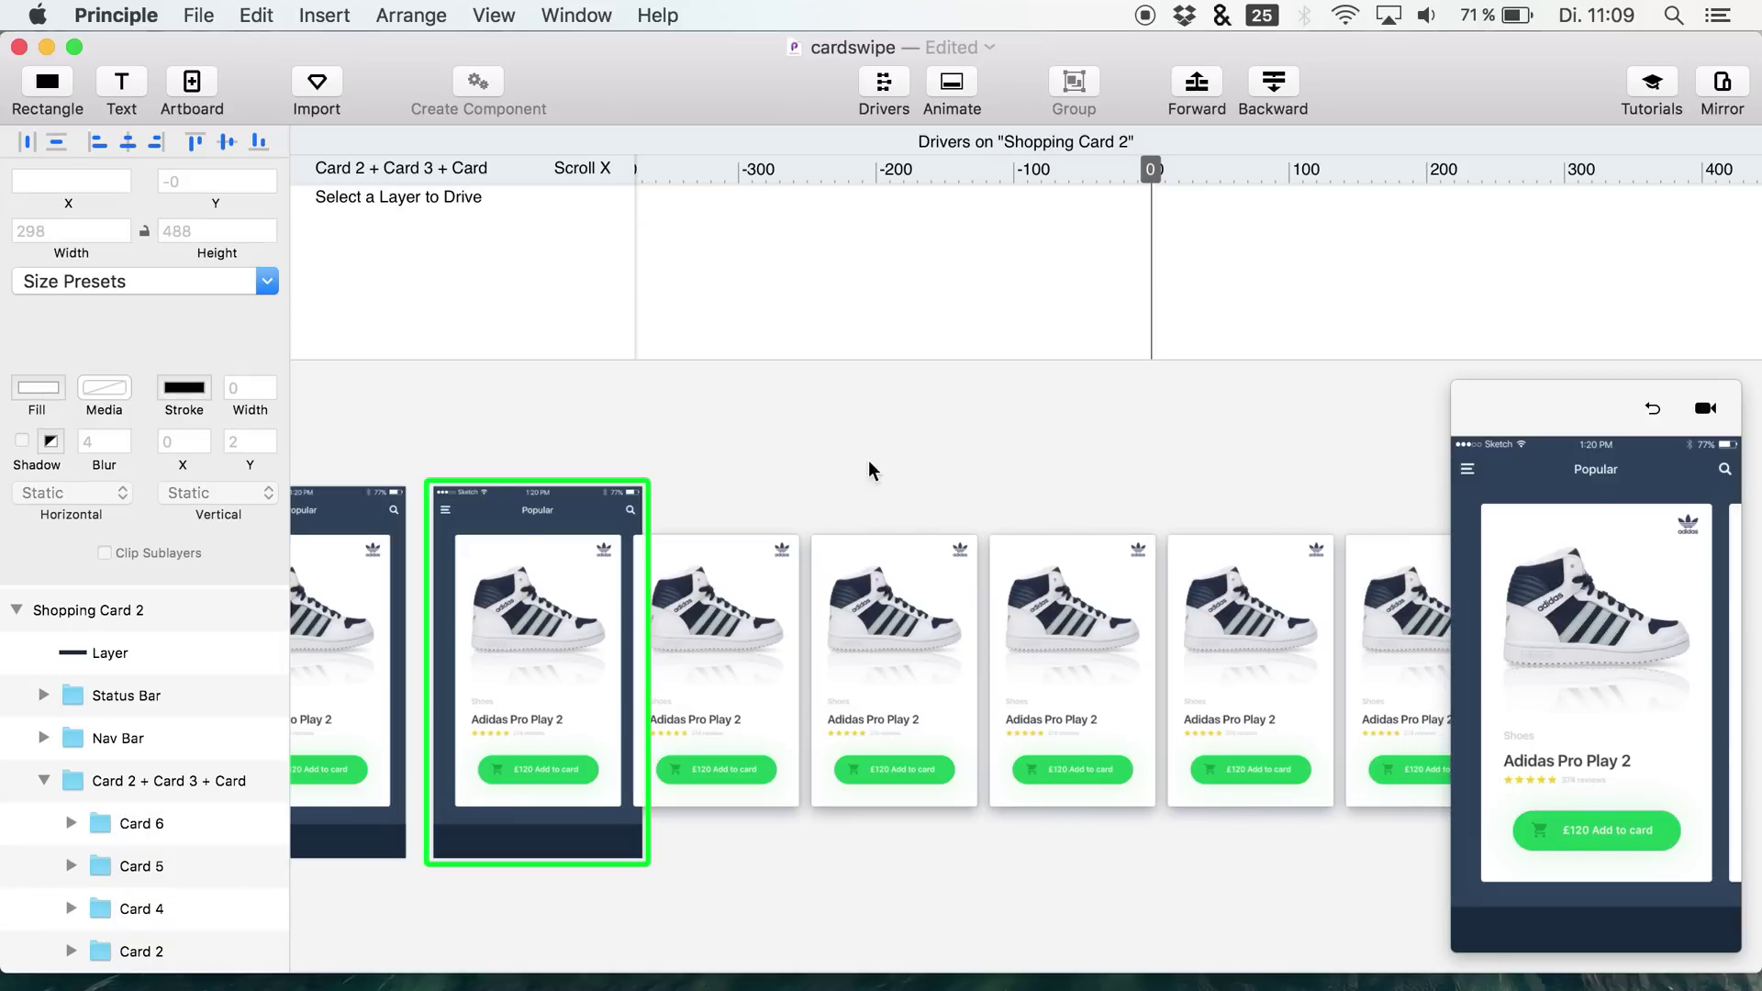
- Swipe the extended Shopping Card 2 row both ways in the preview to check how the cards page
left_click_drag(1566, 668, 1465, 670)
left_click_drag(1648, 657, 1619, 626)
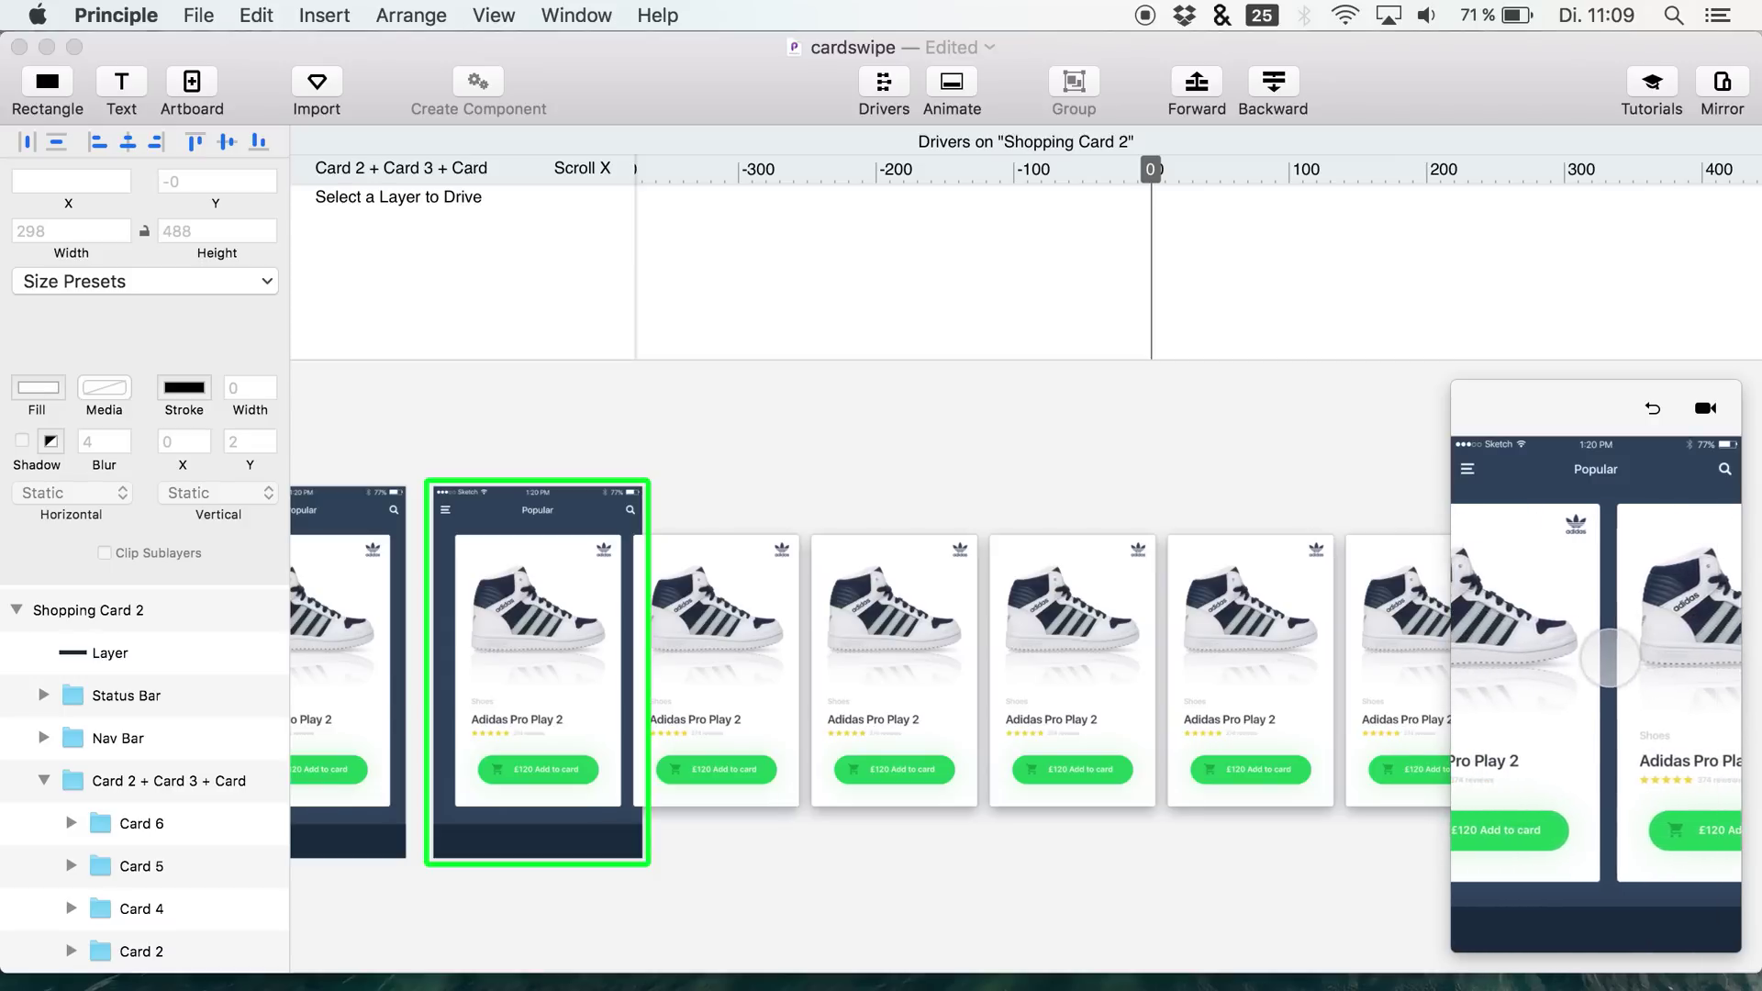
left_click_drag(1705, 604, 1520, 618)
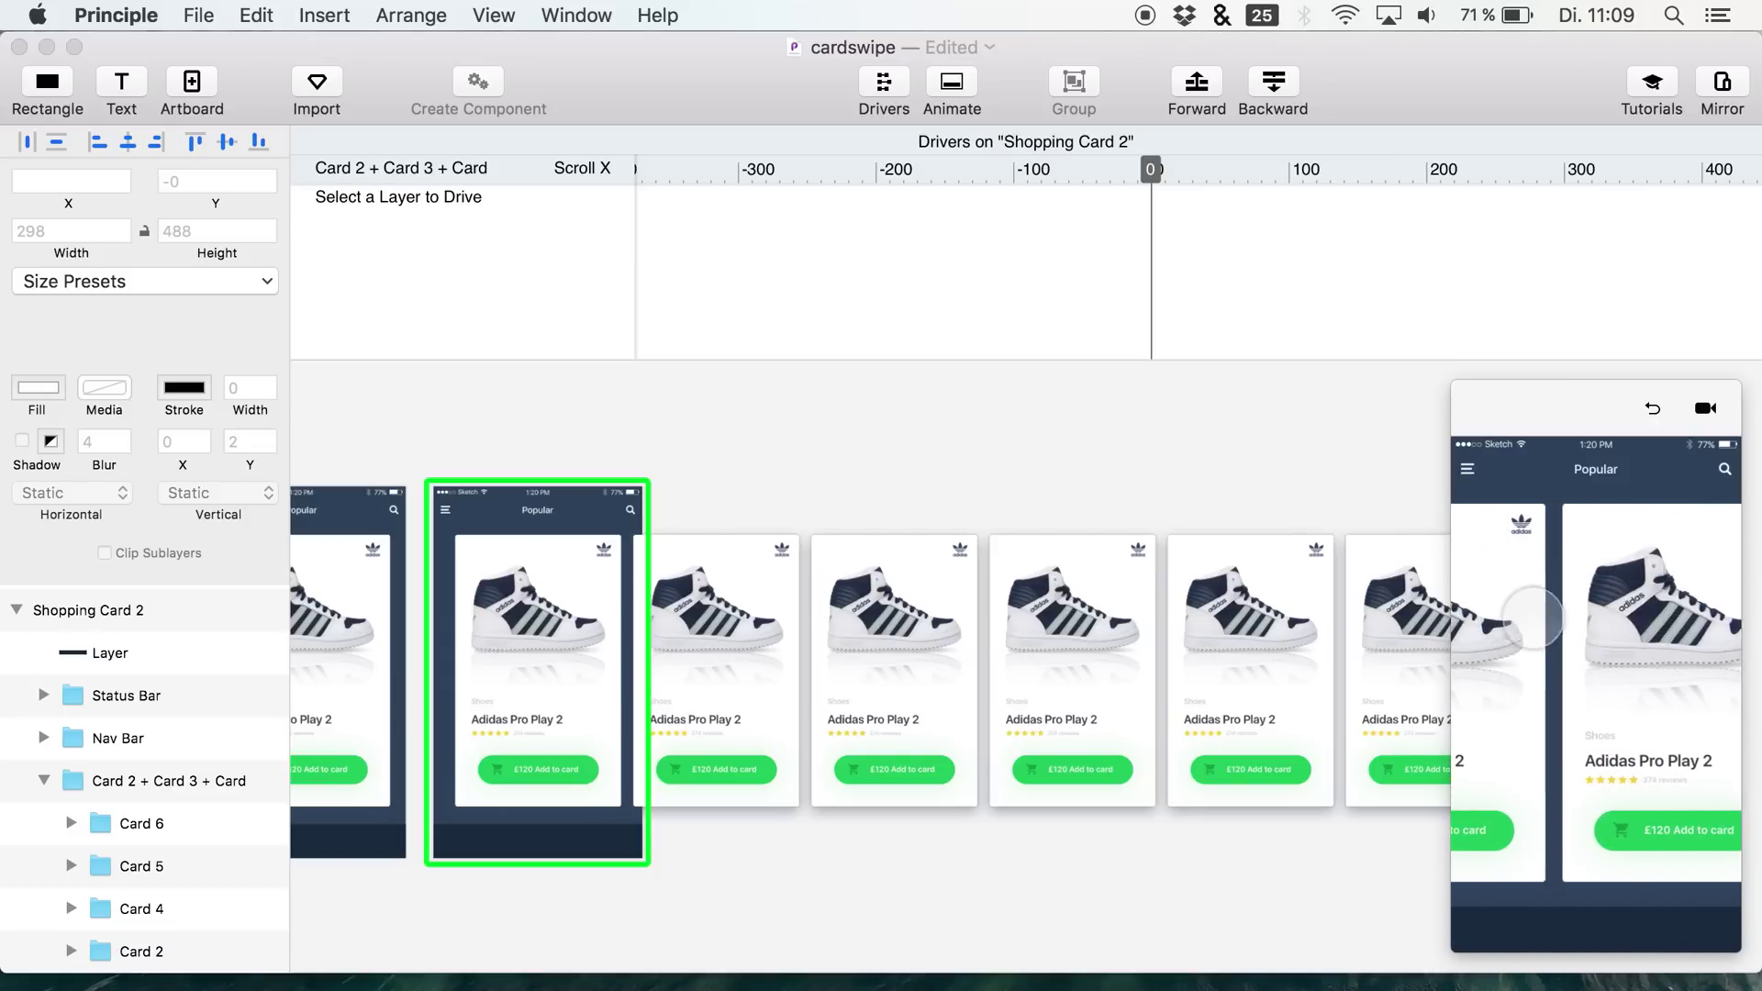
left_click_drag(1560, 601, 1693, 628)
left_click_drag(1569, 634, 1710, 644)
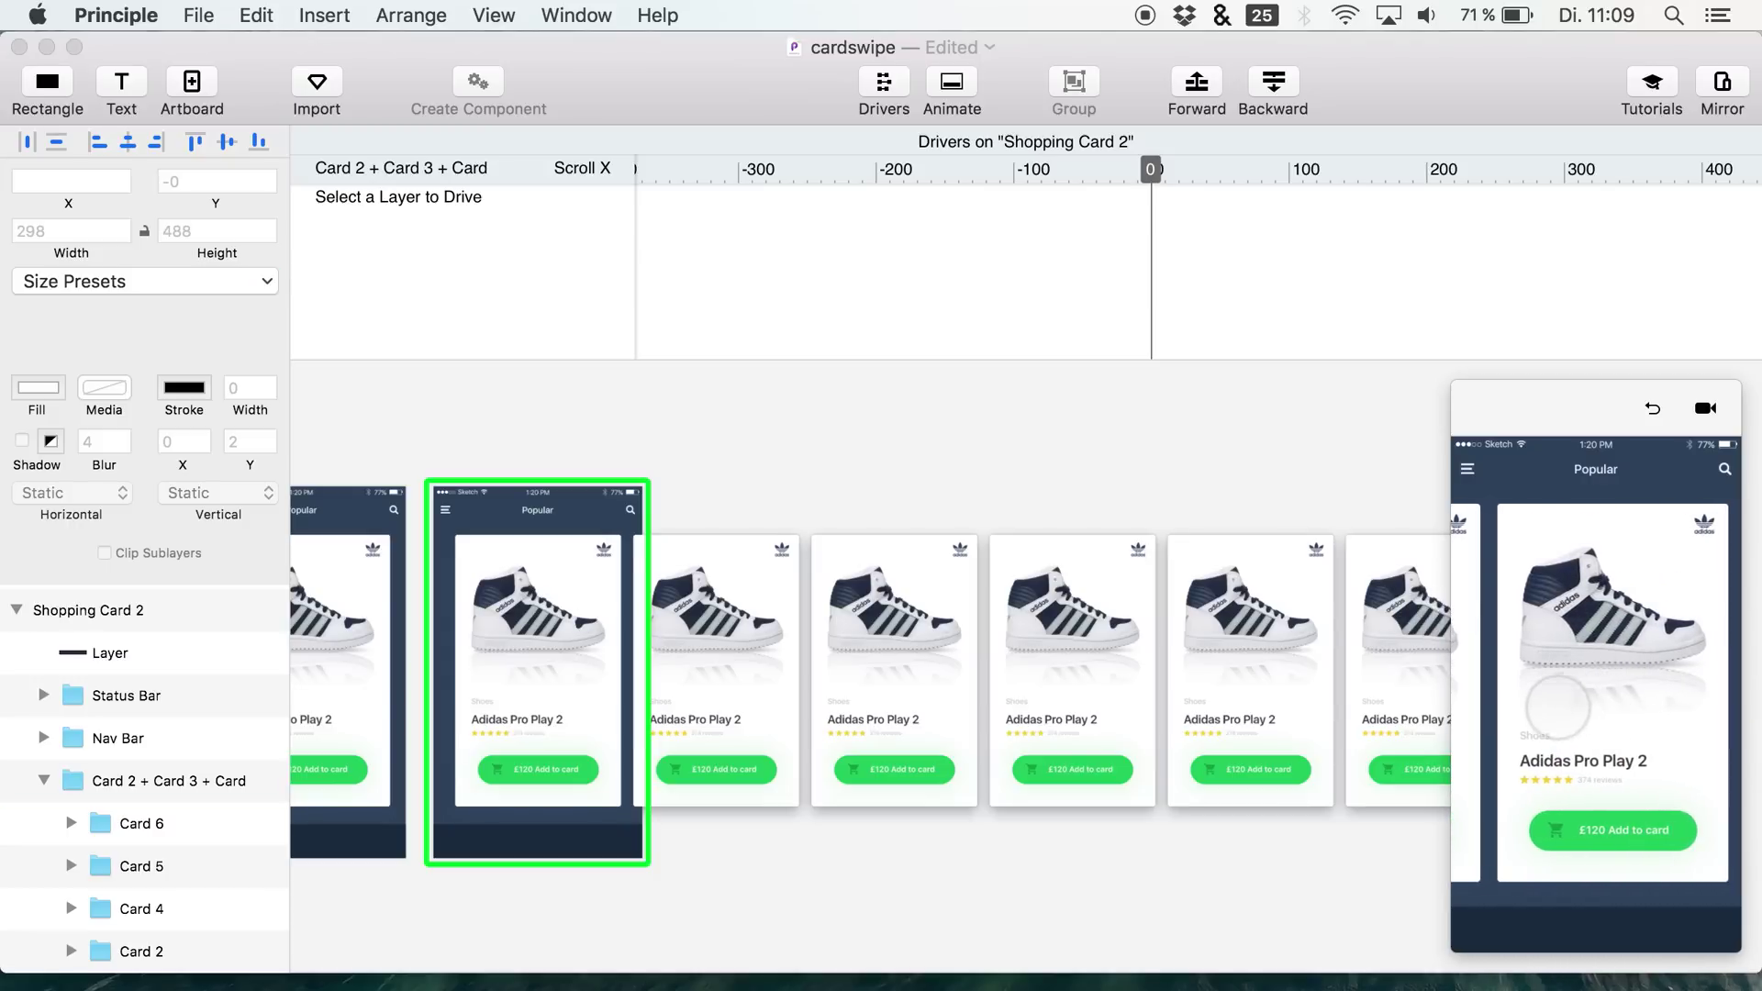
- Widen Shopping Card 2's card group to the full artboard, with X 0 and width 375
left_click(651, 812)
scroll(482, 839, "up", 5)
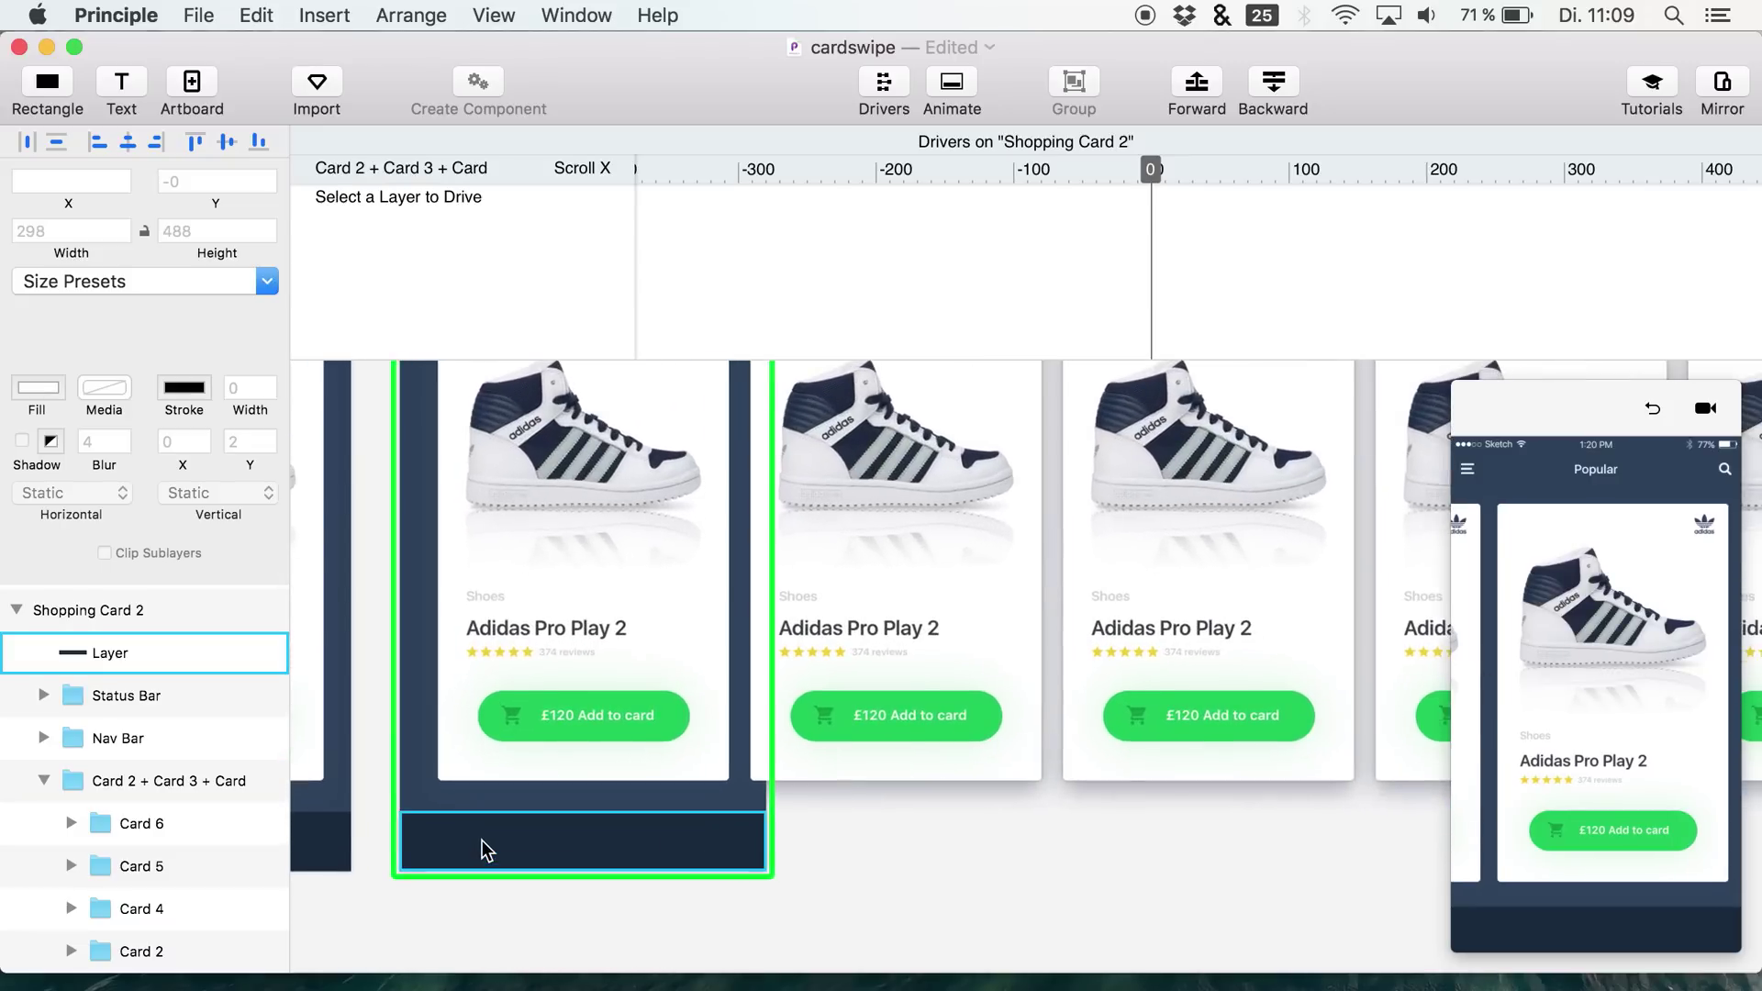
scroll(481, 840, "up", 3)
scroll(482, 839, "left", 3)
scroll(567, 802, "down", 3)
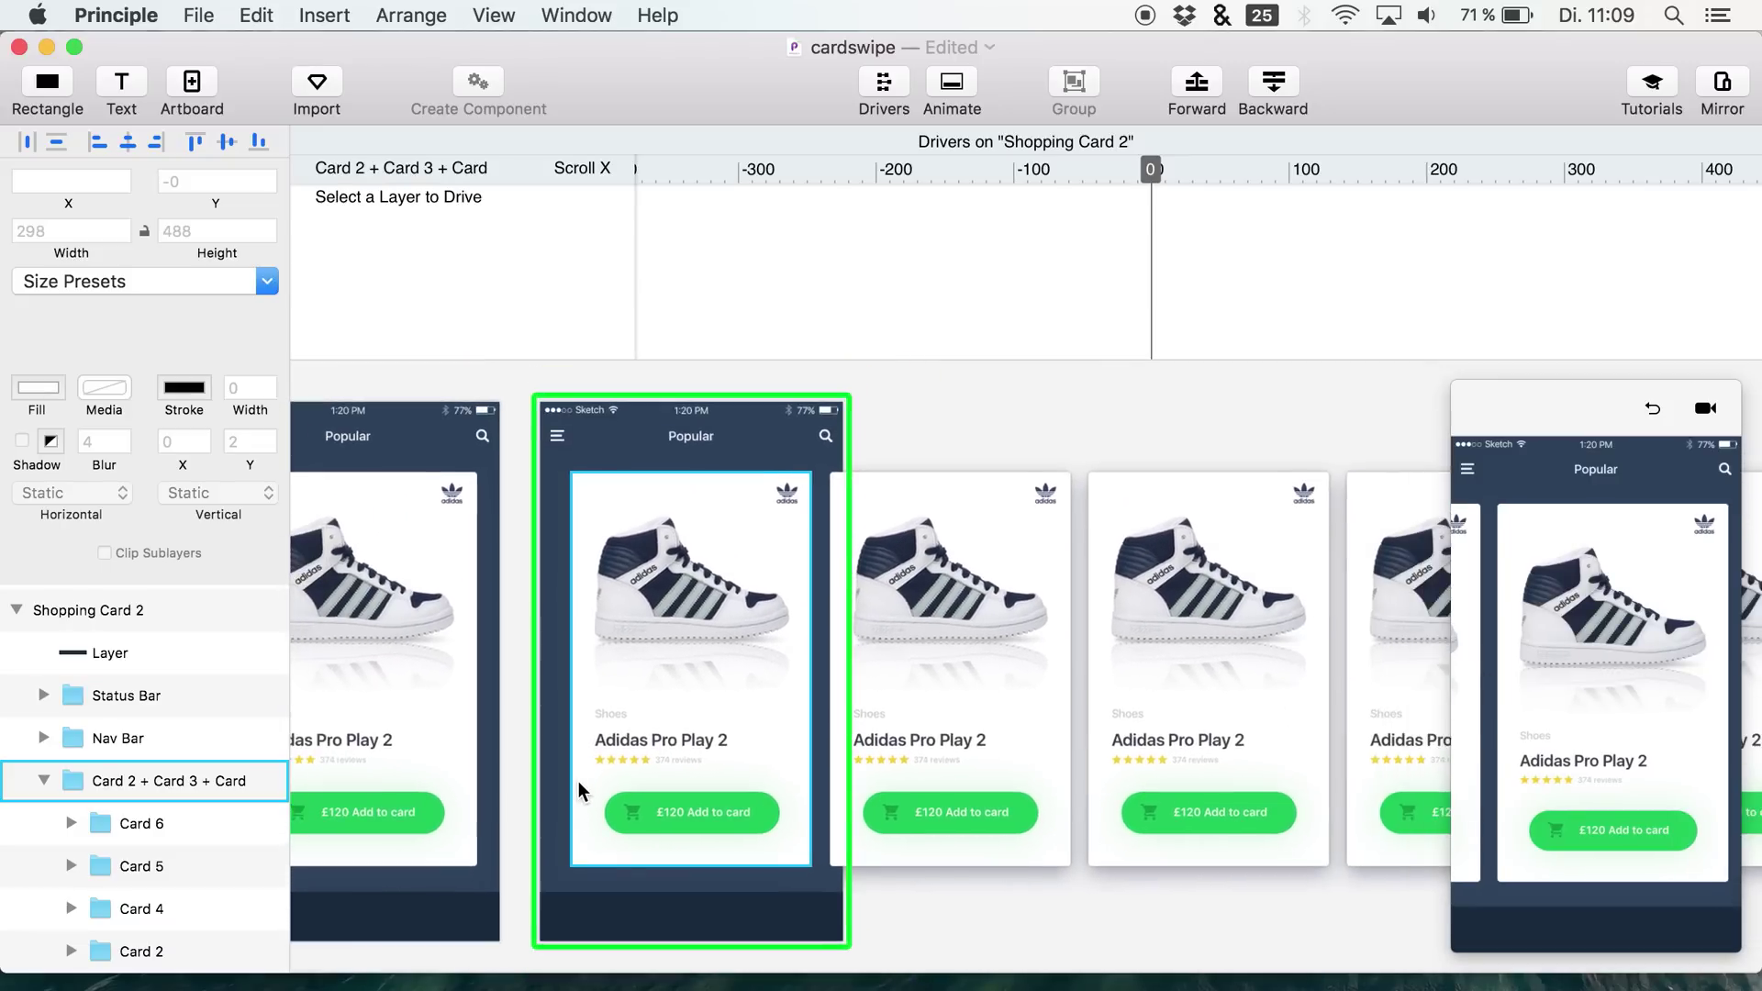
left_click(229, 781)
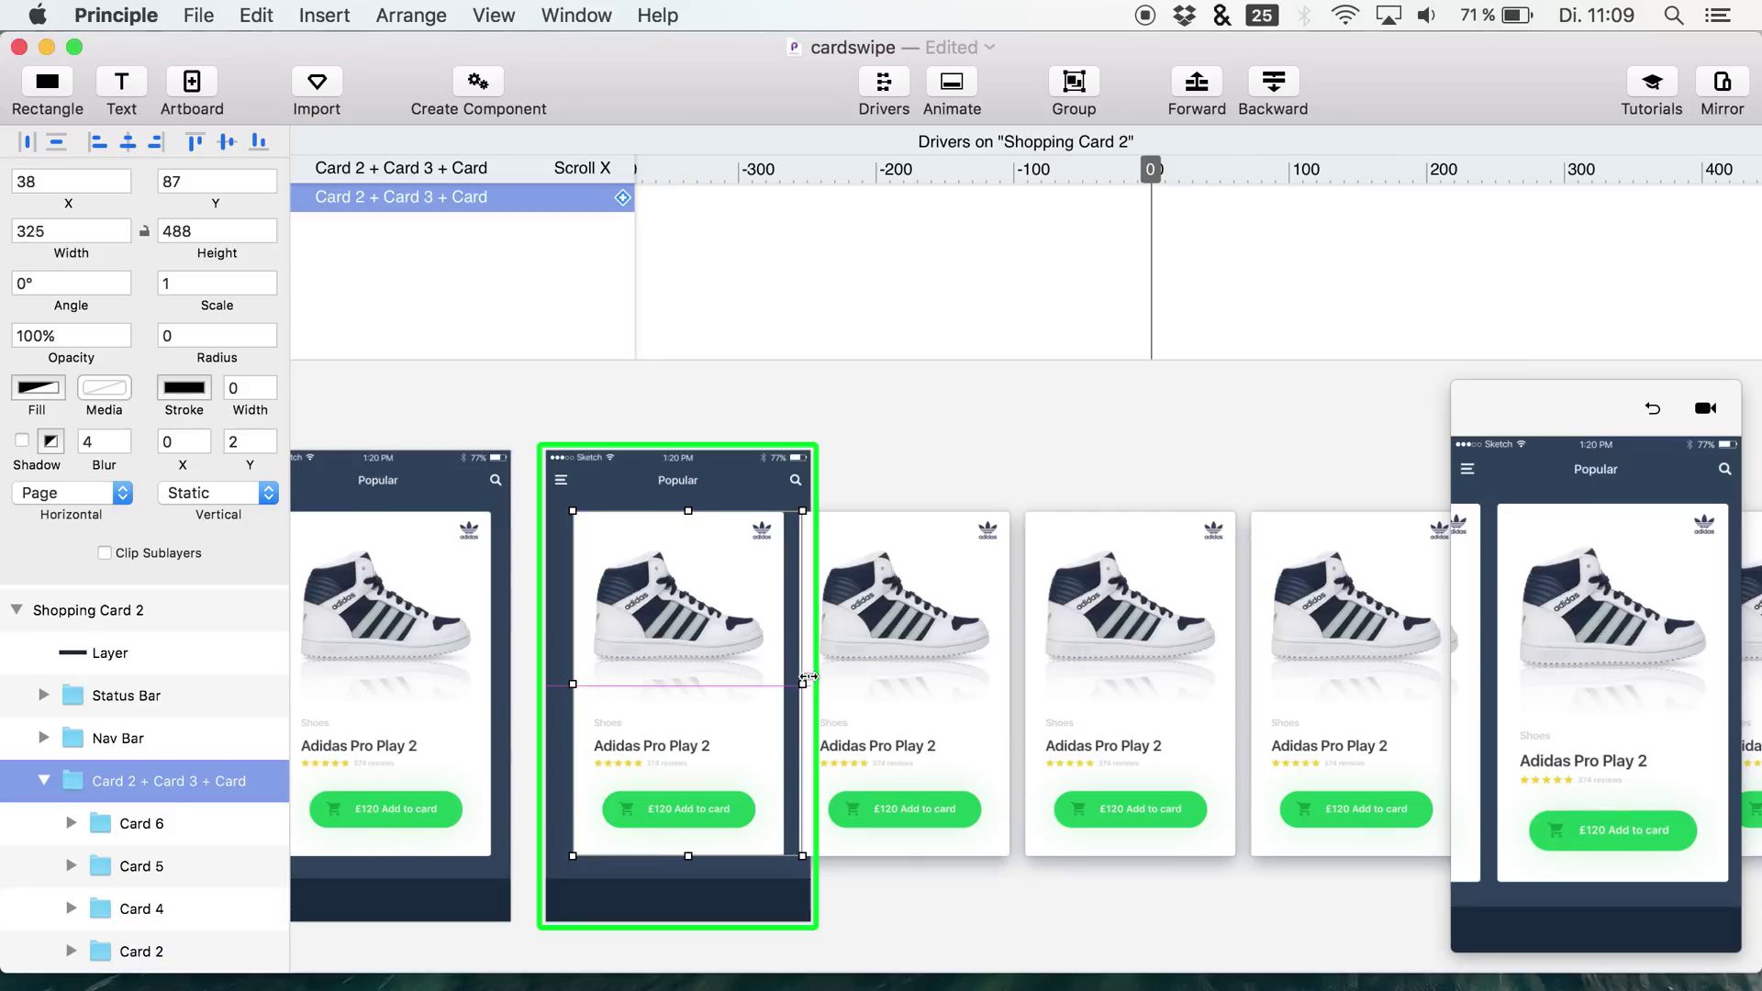
left_click_drag(564, 671, 552, 669)
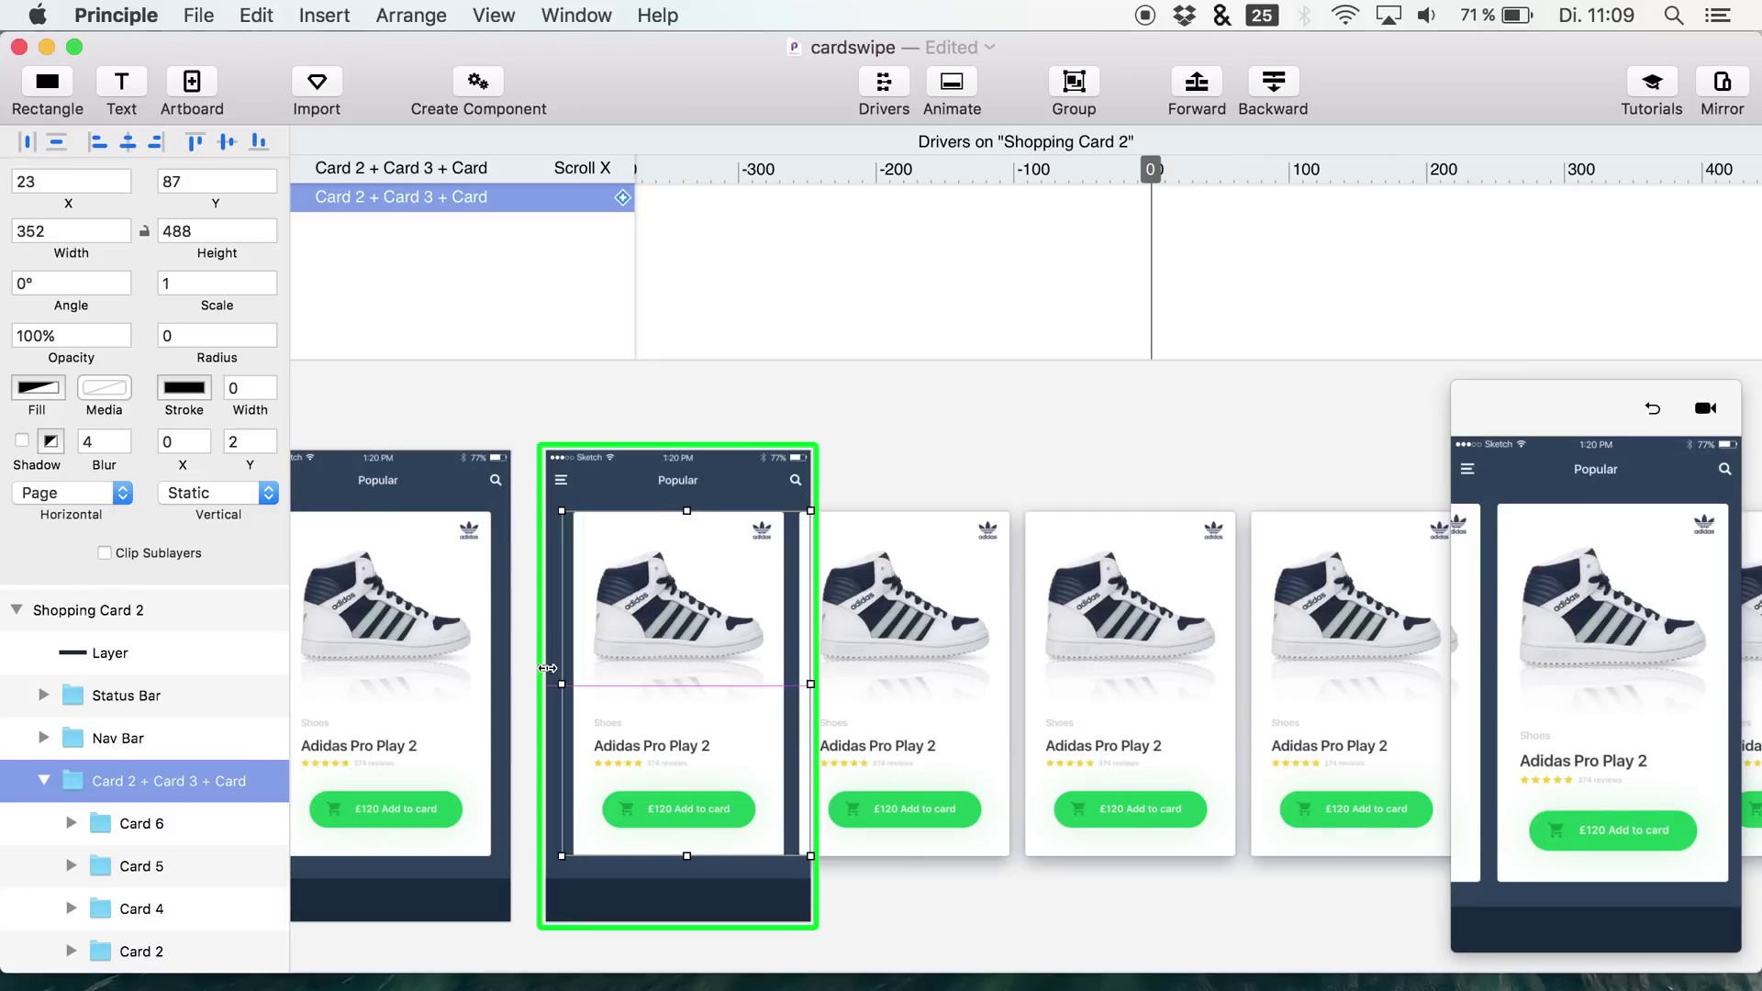
- Restart the preview from the Shopping Card 2 artboard and swipe both ways to check paging with the full-width group
left_click(1656, 410)
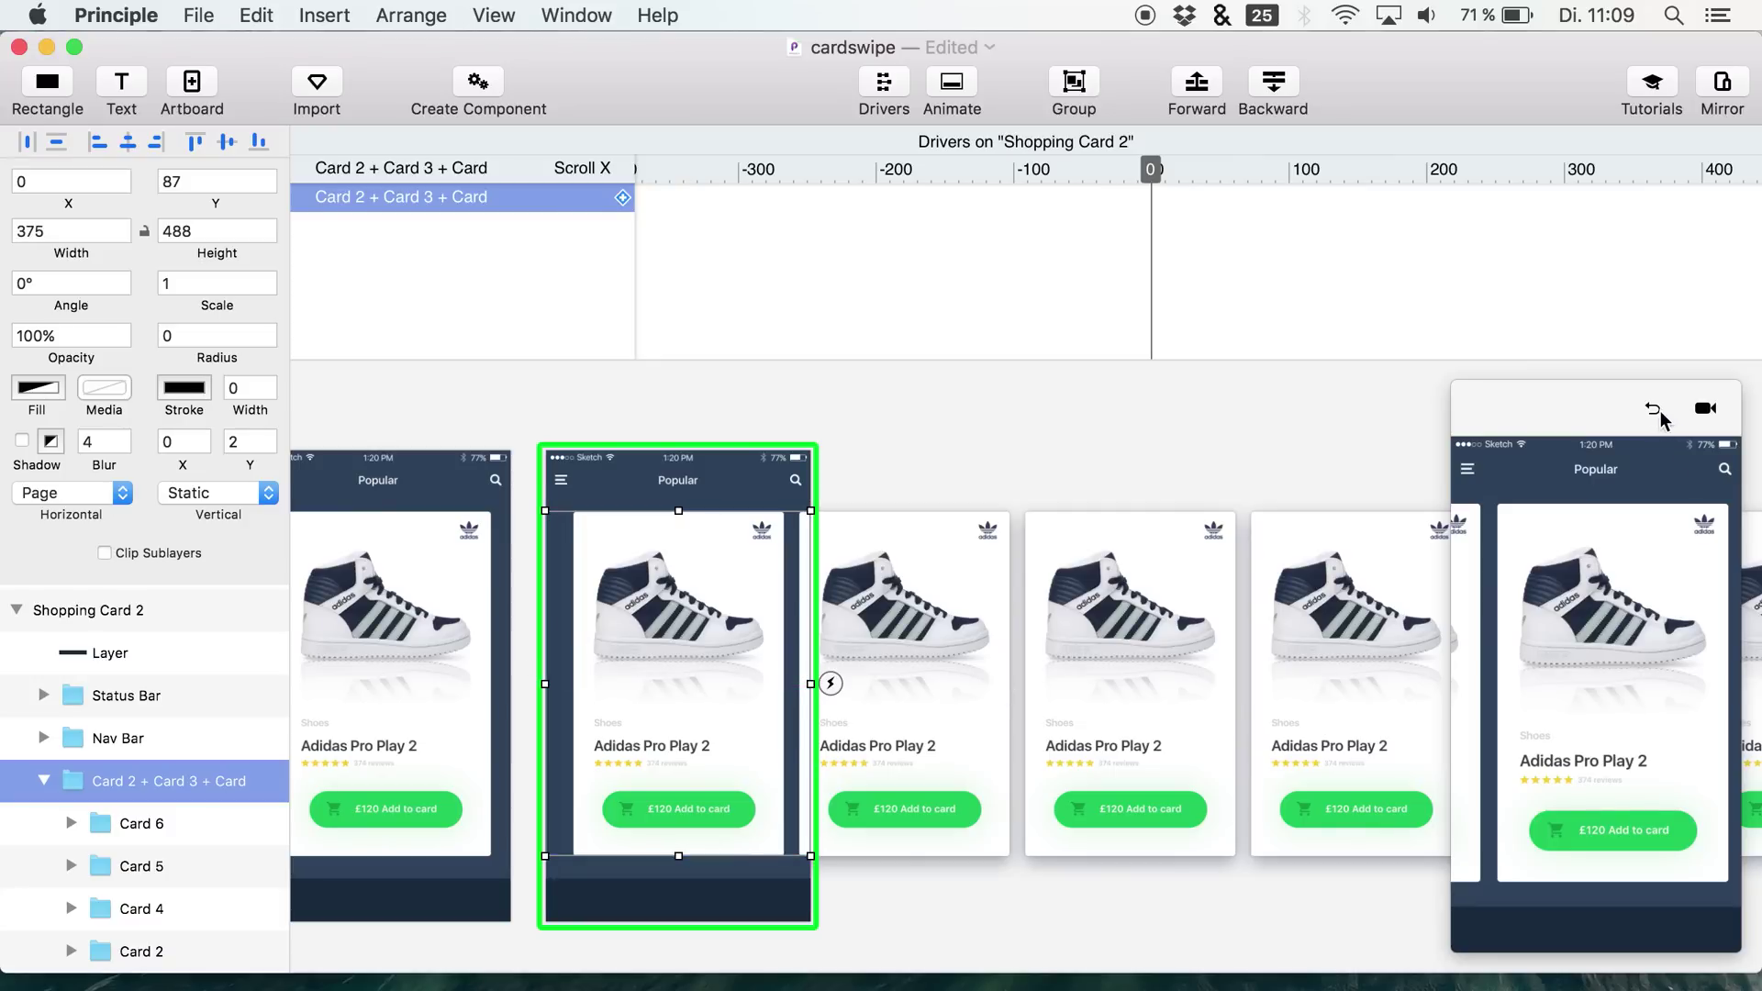
left_click(668, 448)
left_click(657, 464)
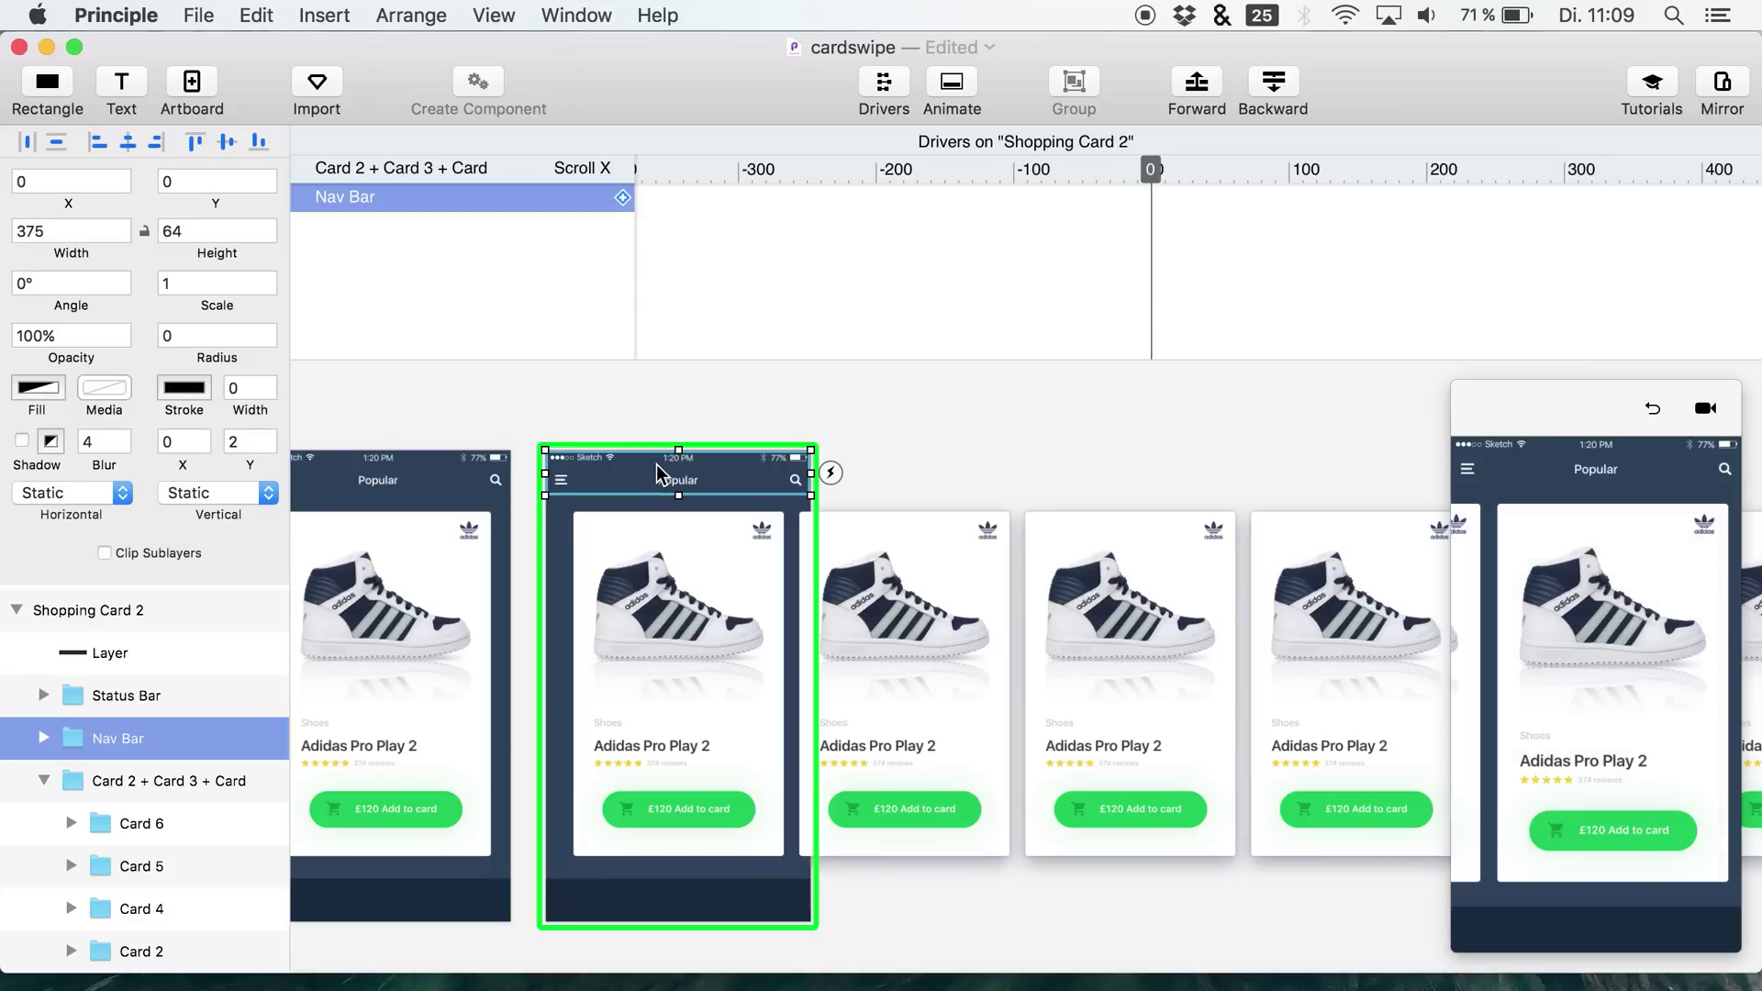
left_click(15, 609)
left_click(47, 657)
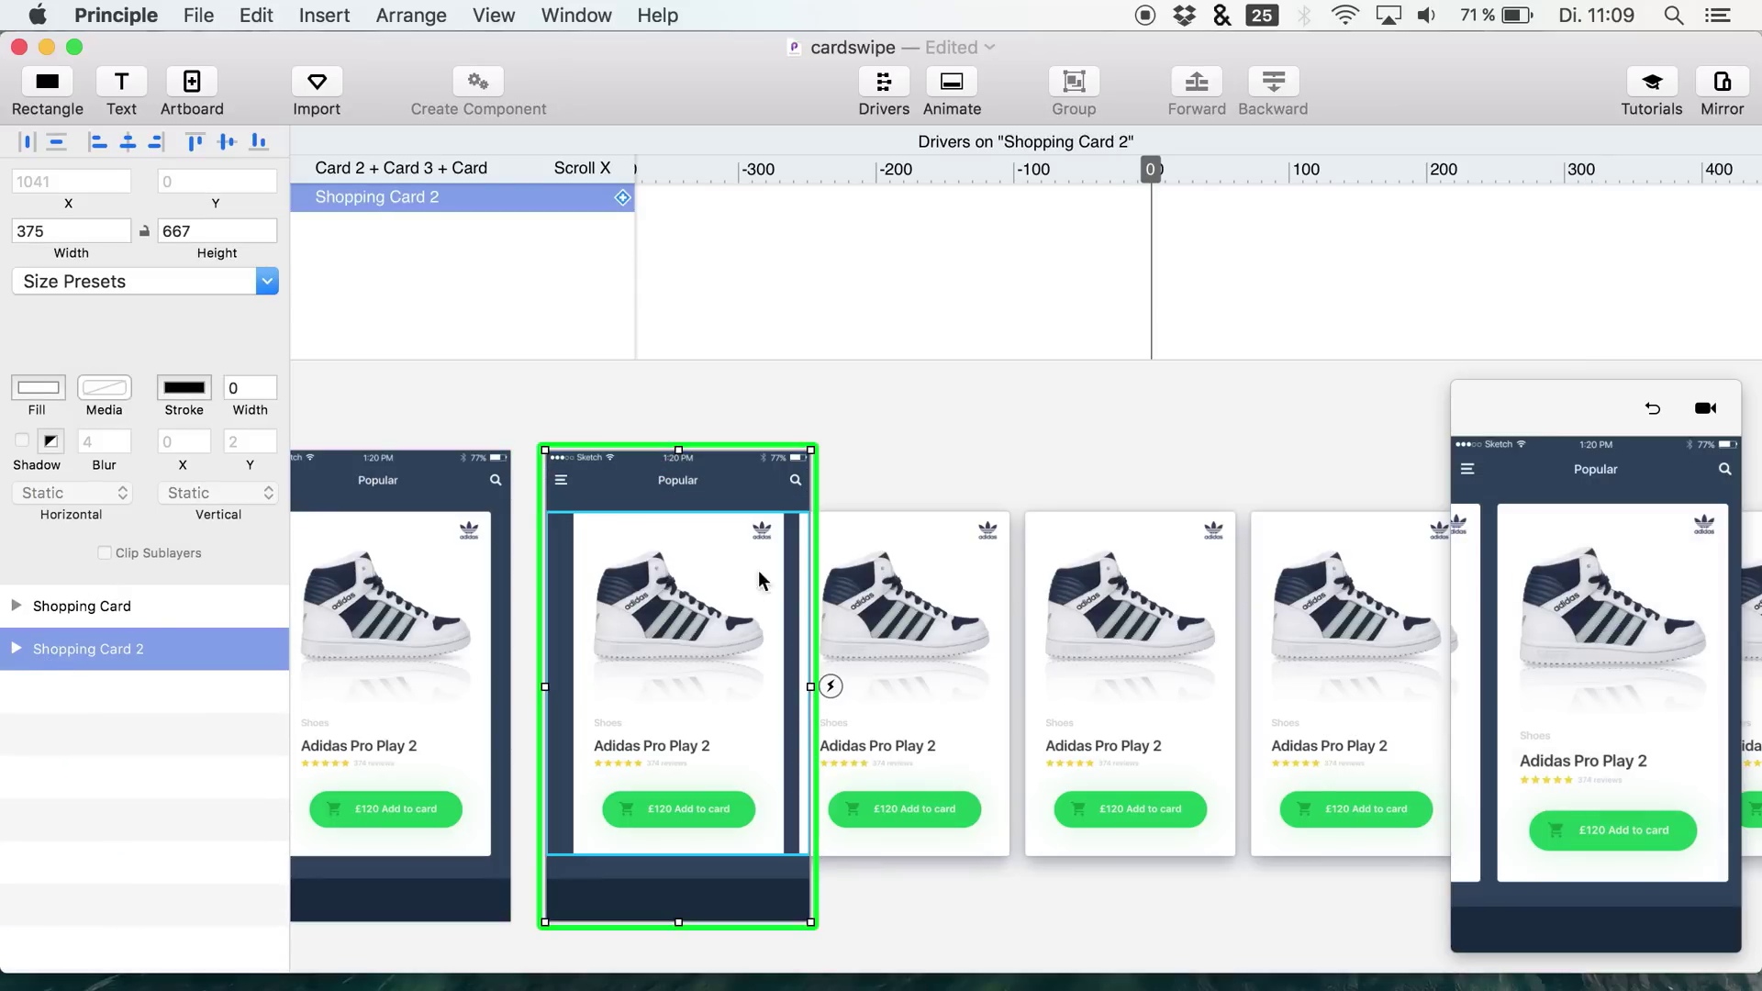
left_click_drag(1635, 640, 1592, 651)
left_click_drag(1505, 599, 1592, 629)
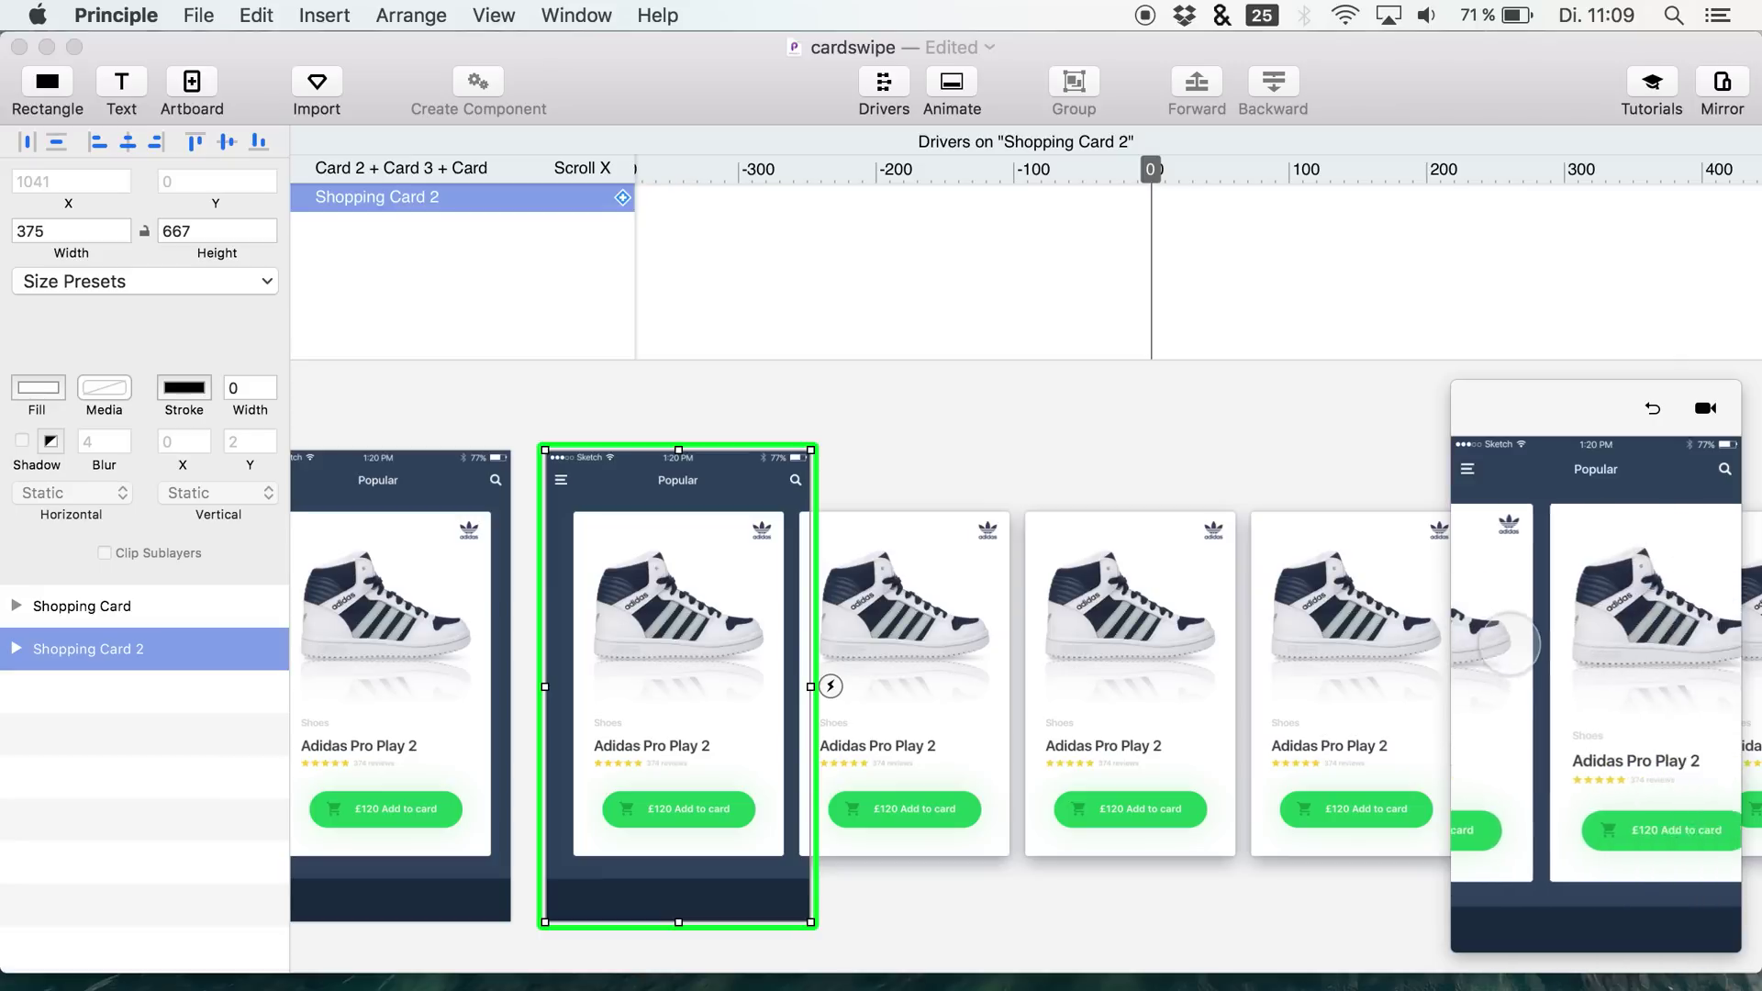
- Narrow Shopping Card 2's card group to X 38 and width 300
left_click(16, 650)
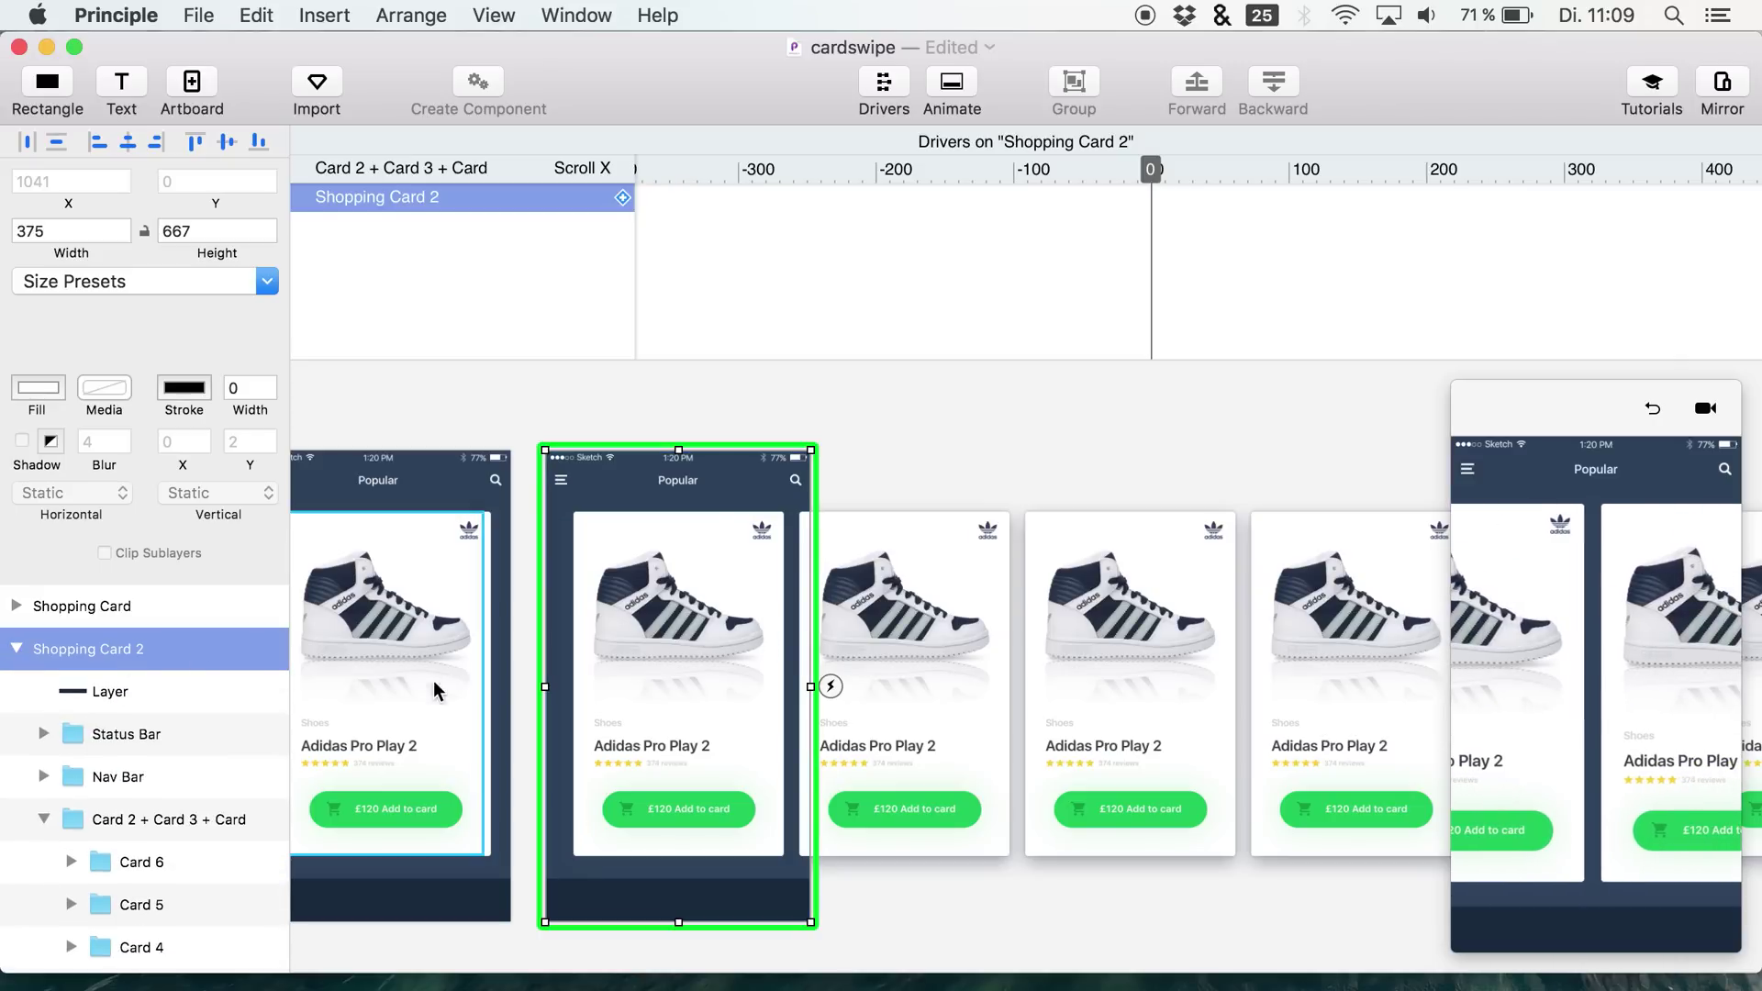
left_click(191, 820)
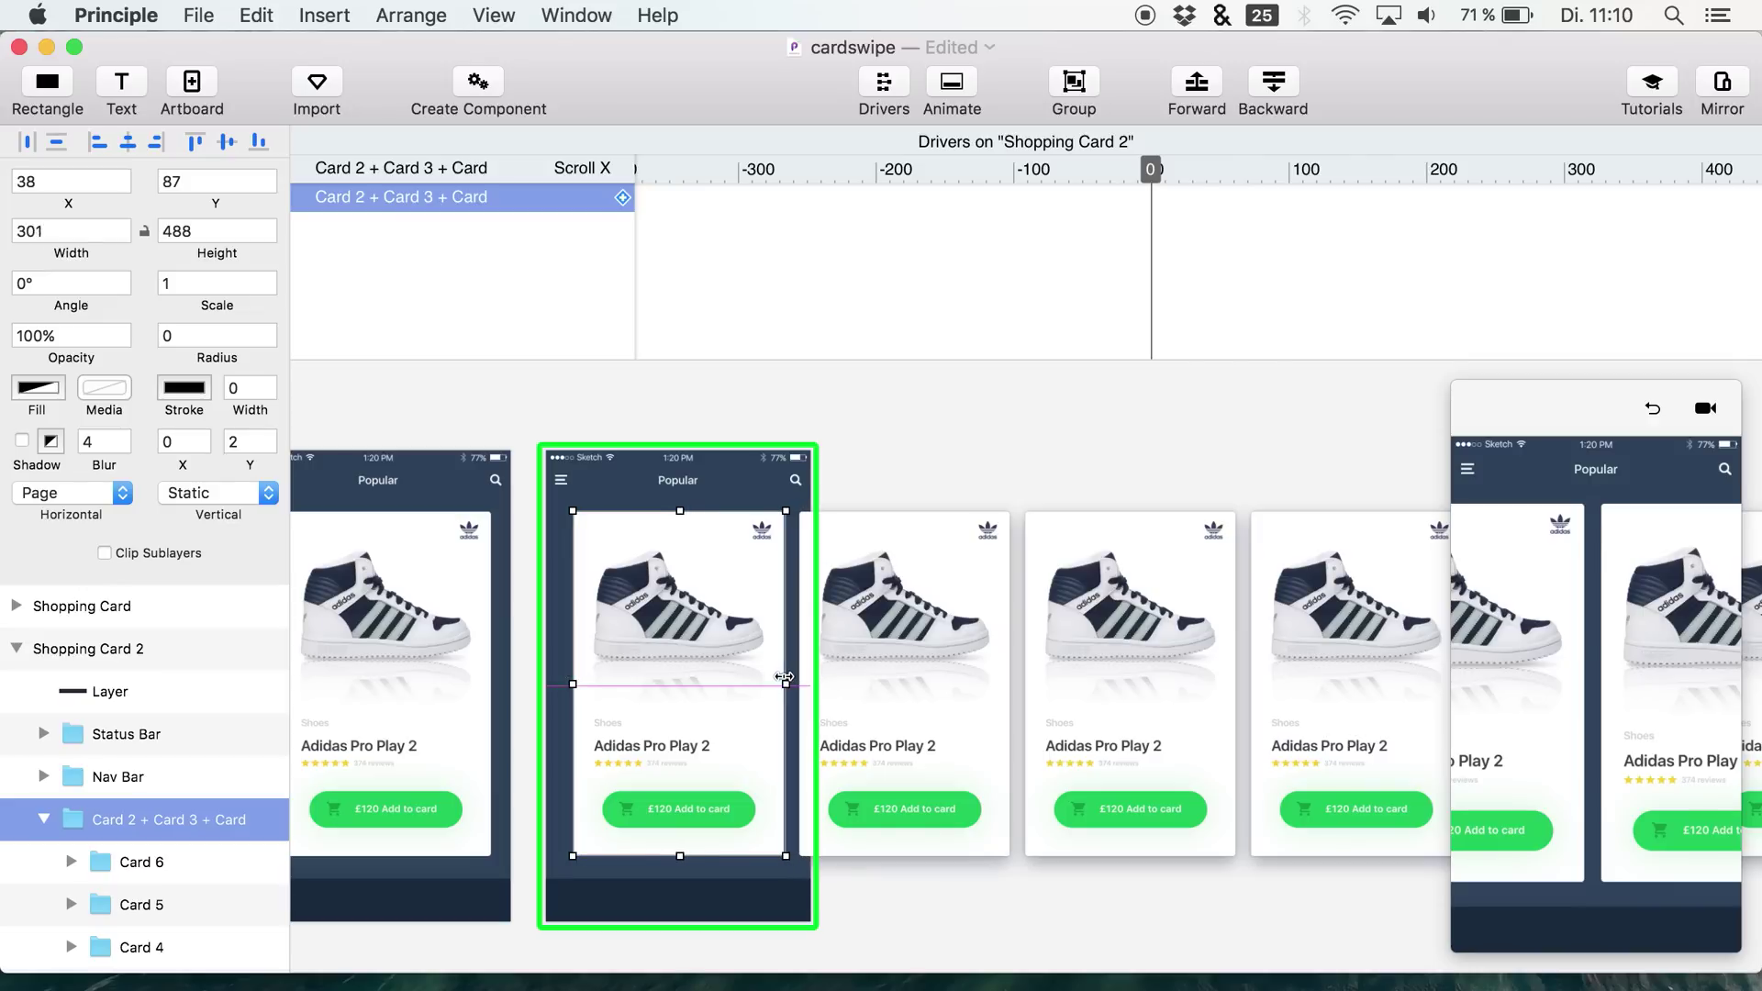
left_click(1675, 449)
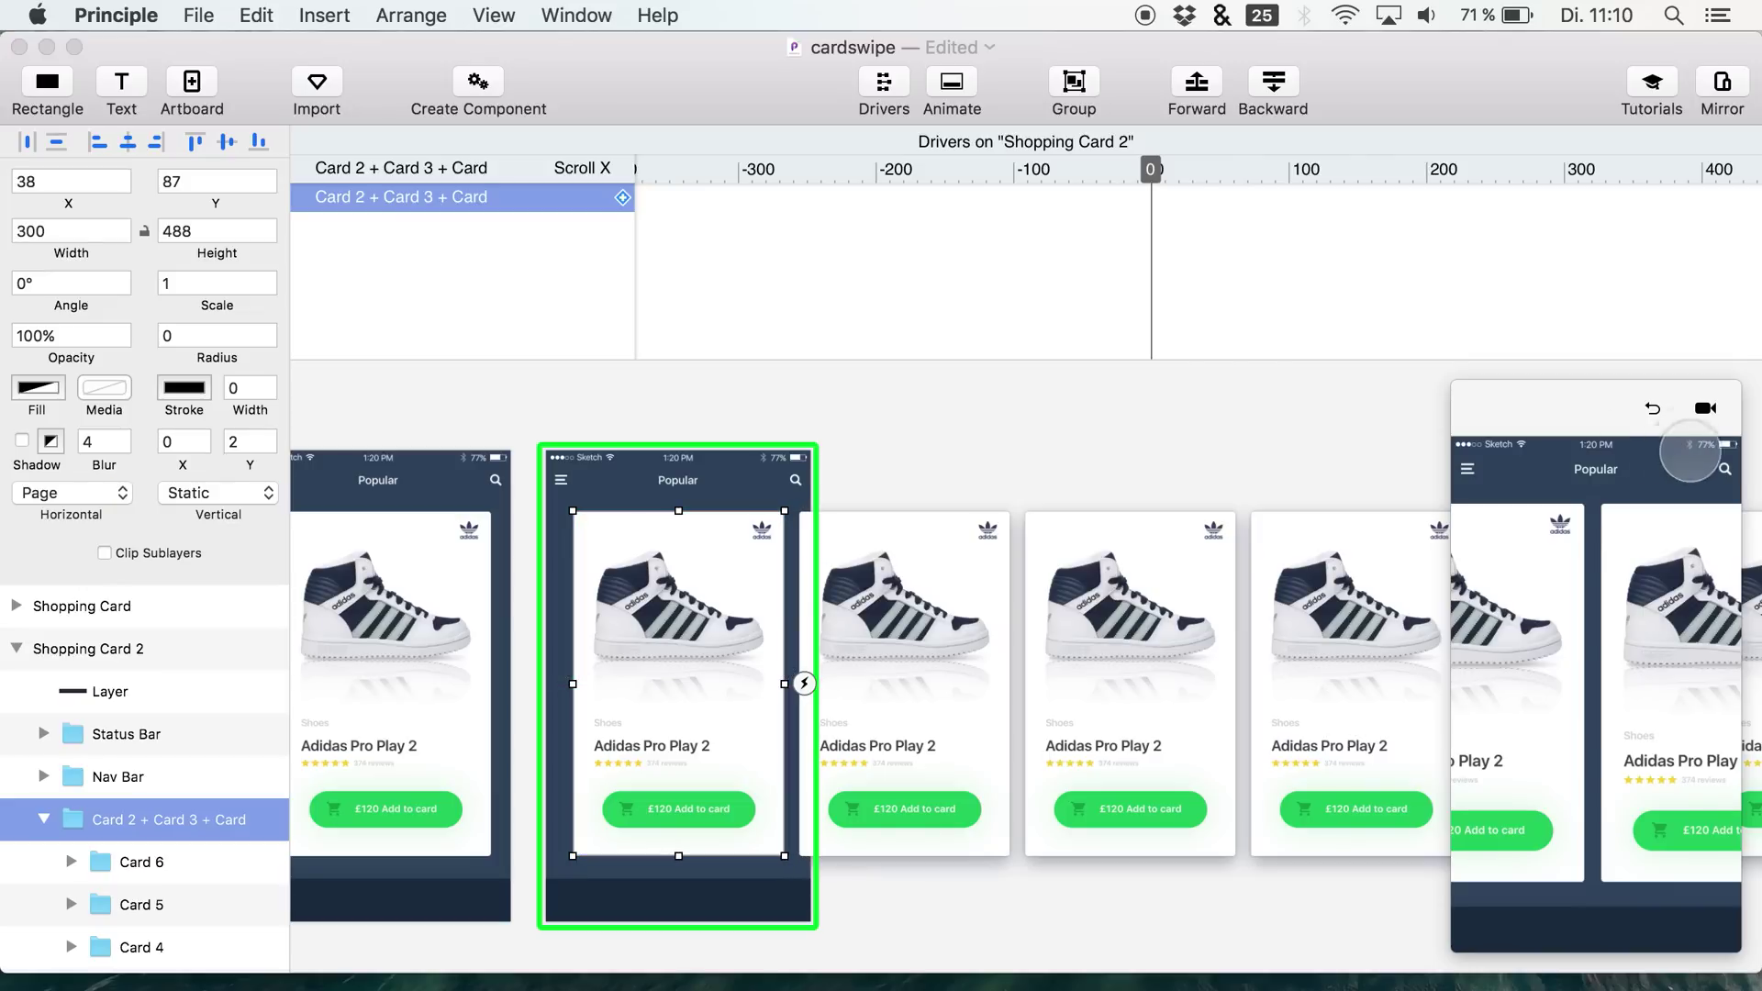
- Preview Shopping Card 2 again and swipe through its cards to check how they align with the 300-wide group
left_click(1661, 412)
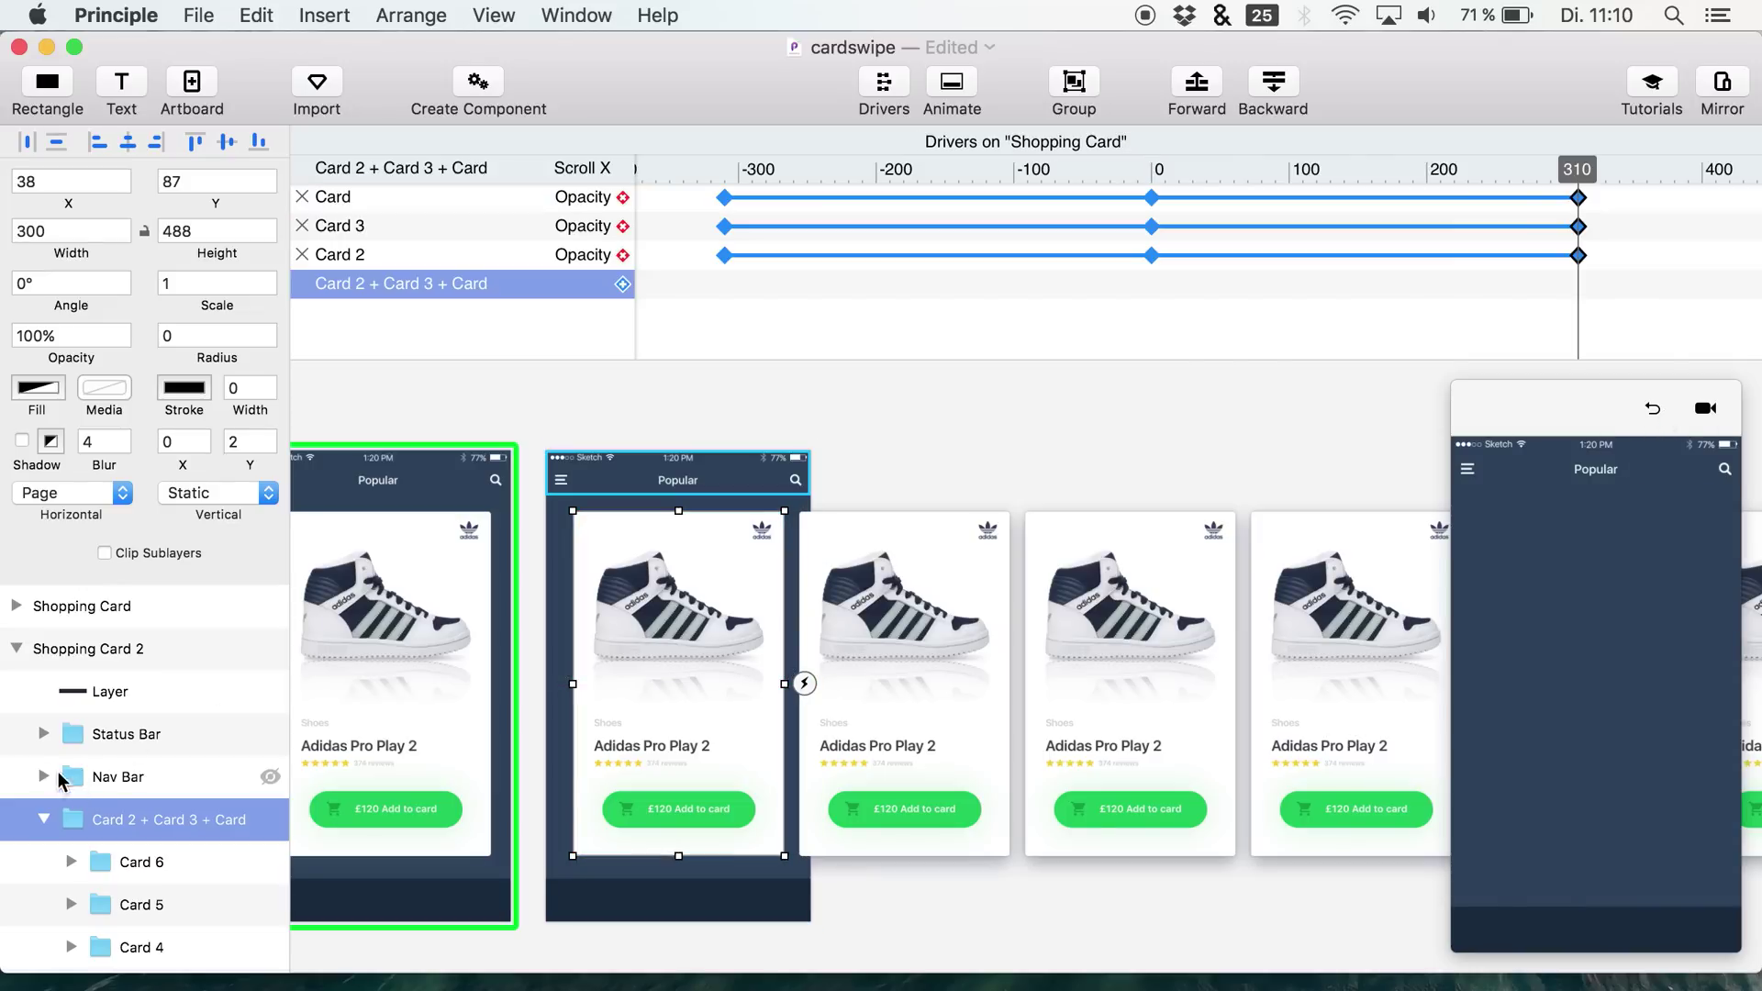
left_click(122, 652)
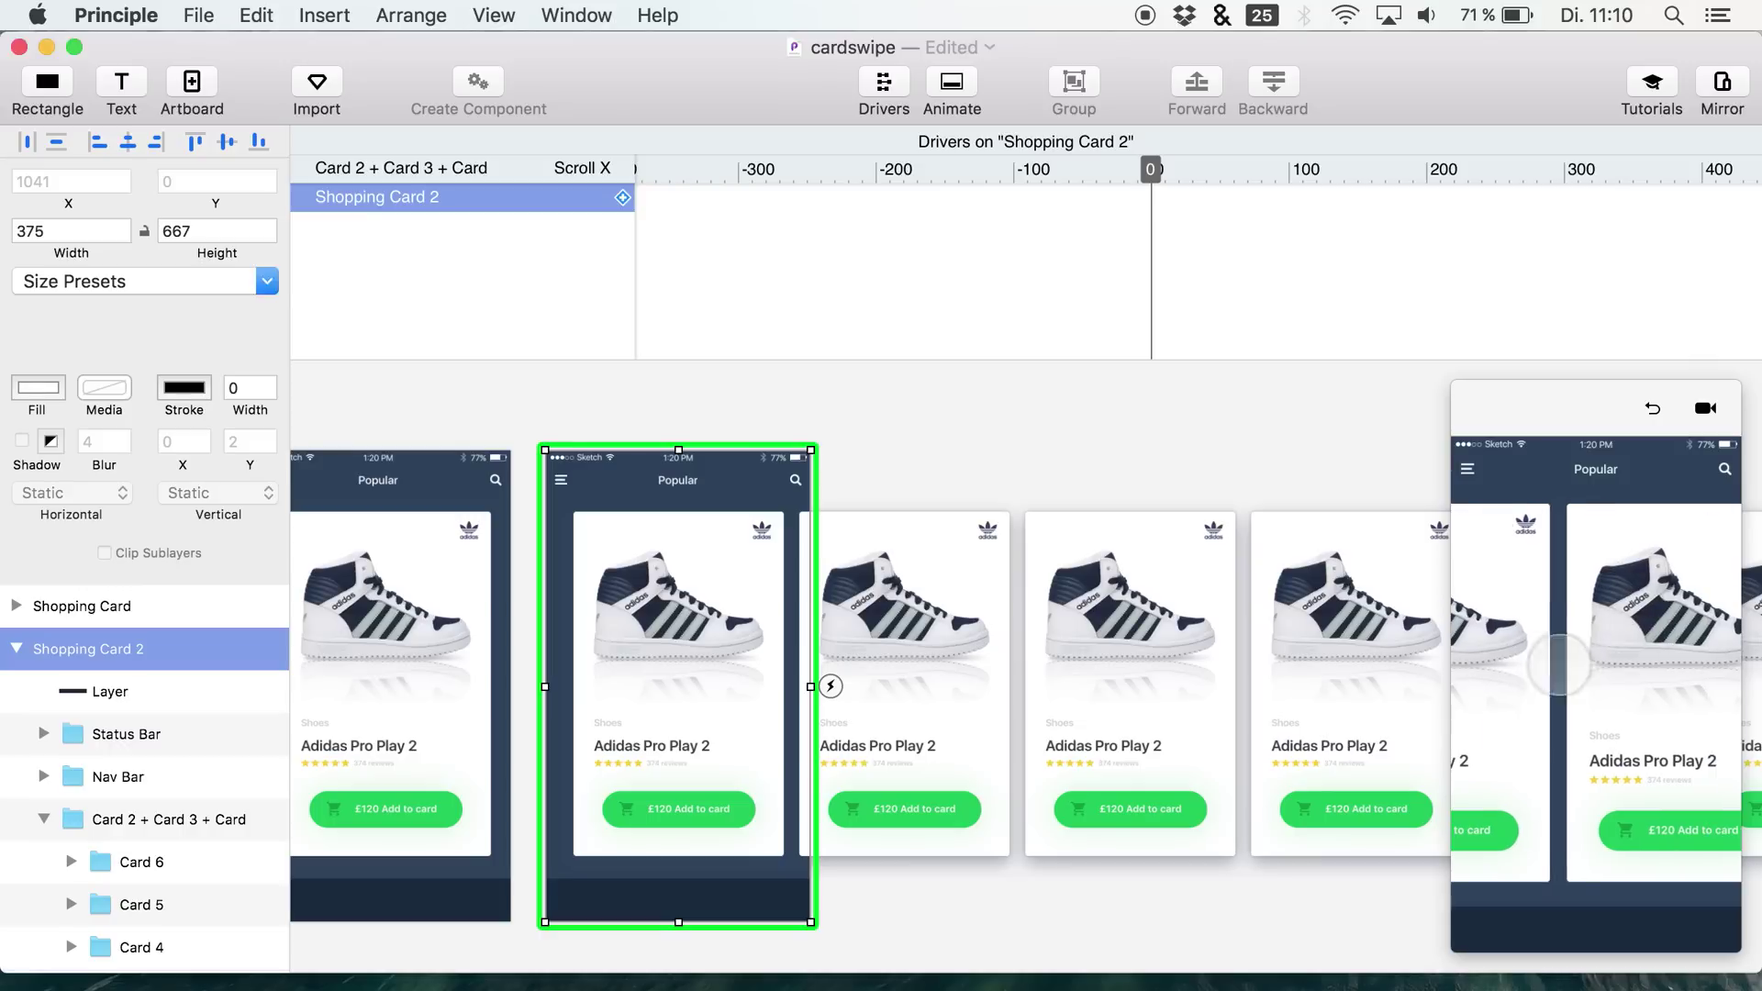
left_click_drag(1598, 651, 1538, 653)
left_click_drag(1655, 661, 1455, 668)
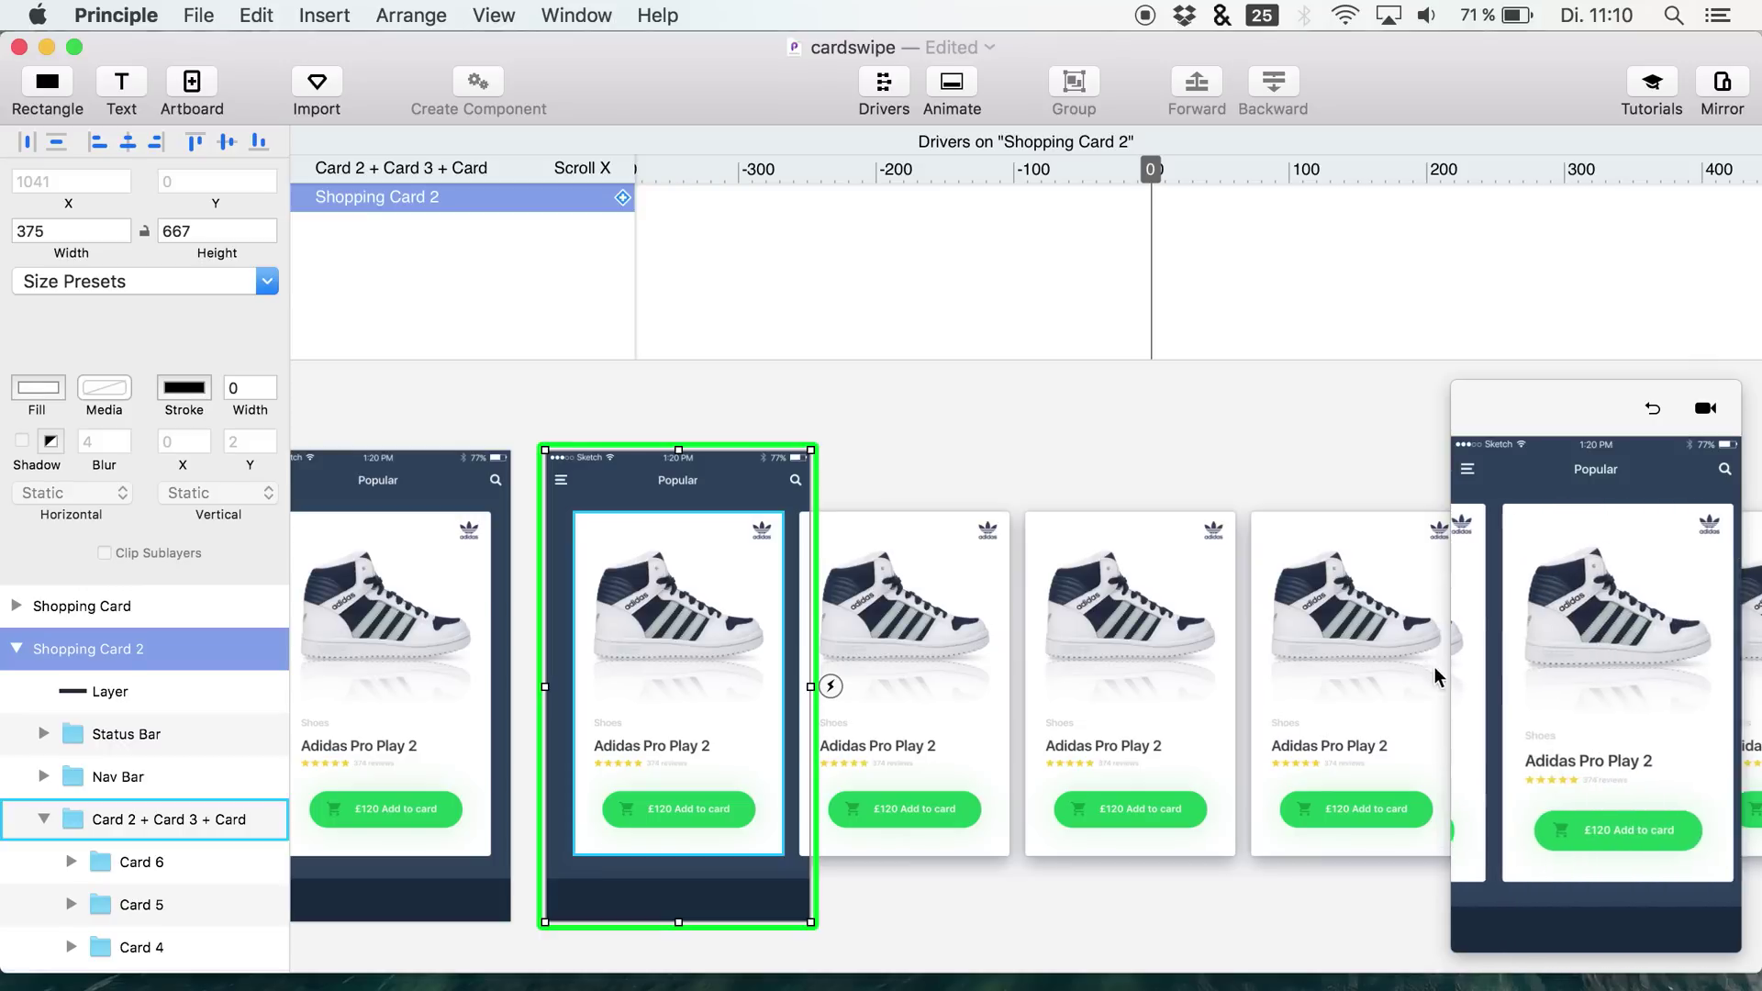
left_click_drag(1585, 654, 1459, 649)
left_click_drag(1612, 635, 1528, 647)
left_click(995, 447)
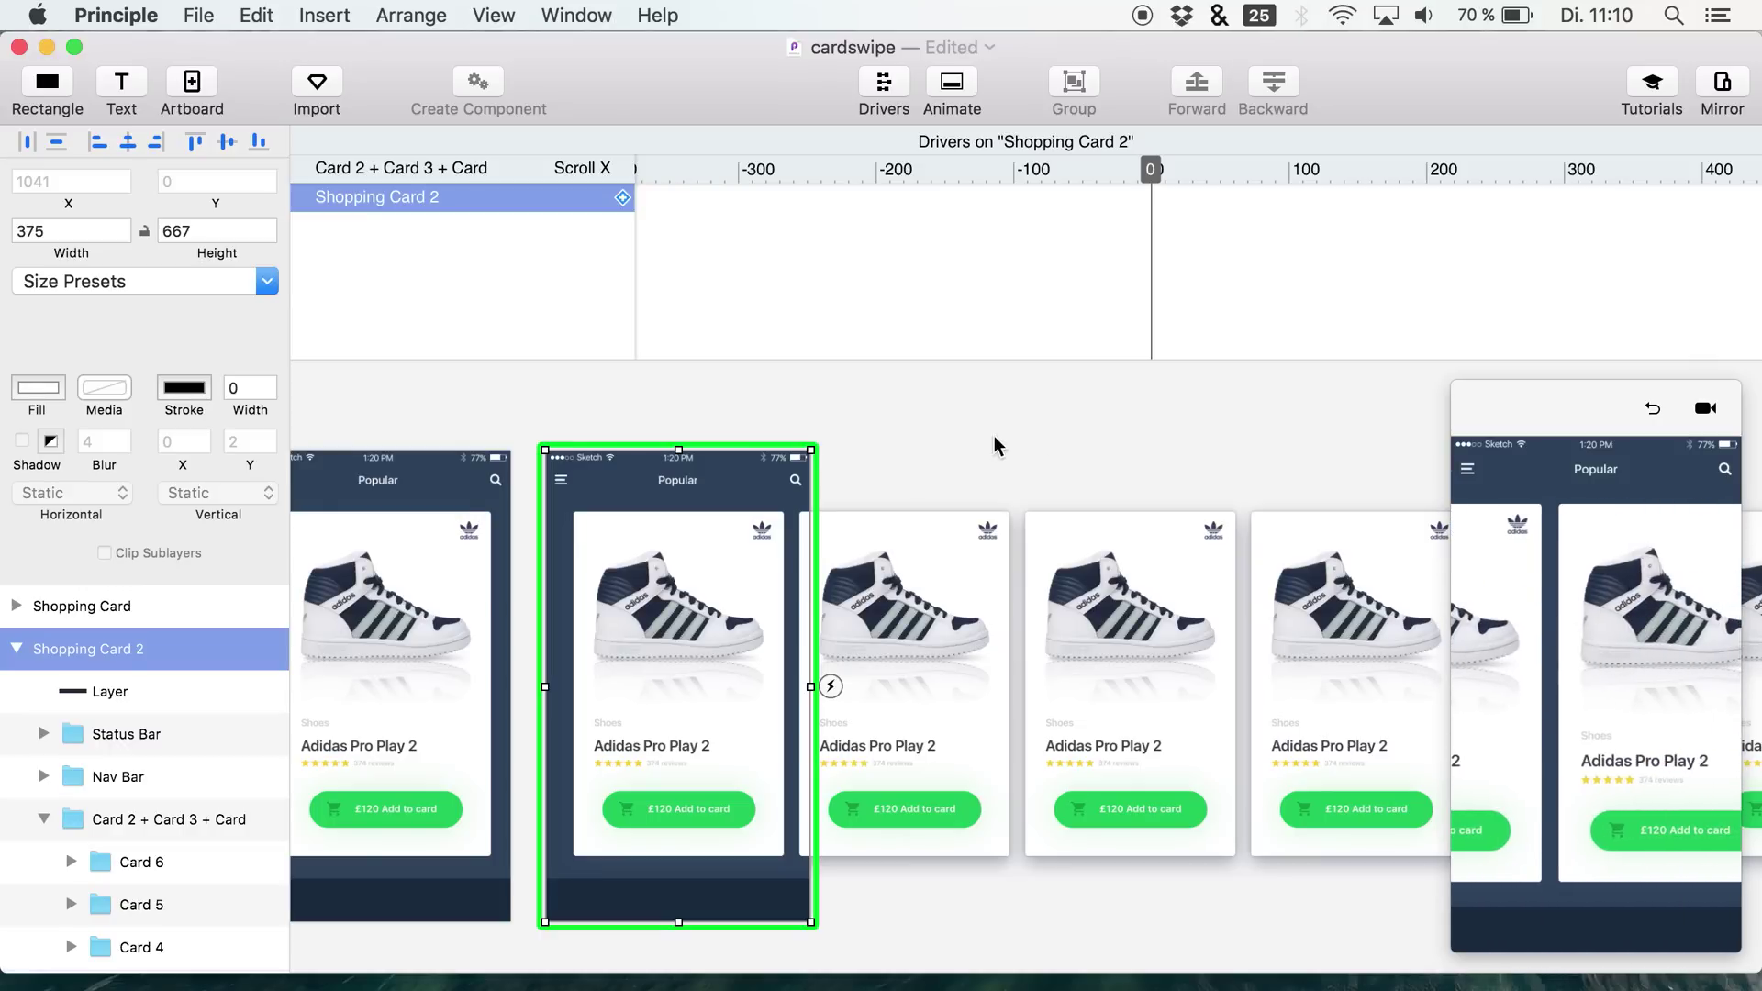
- Collapse Shopping Card 2's card group and reduce its width to 295
left_click(43, 819)
left_click(124, 821)
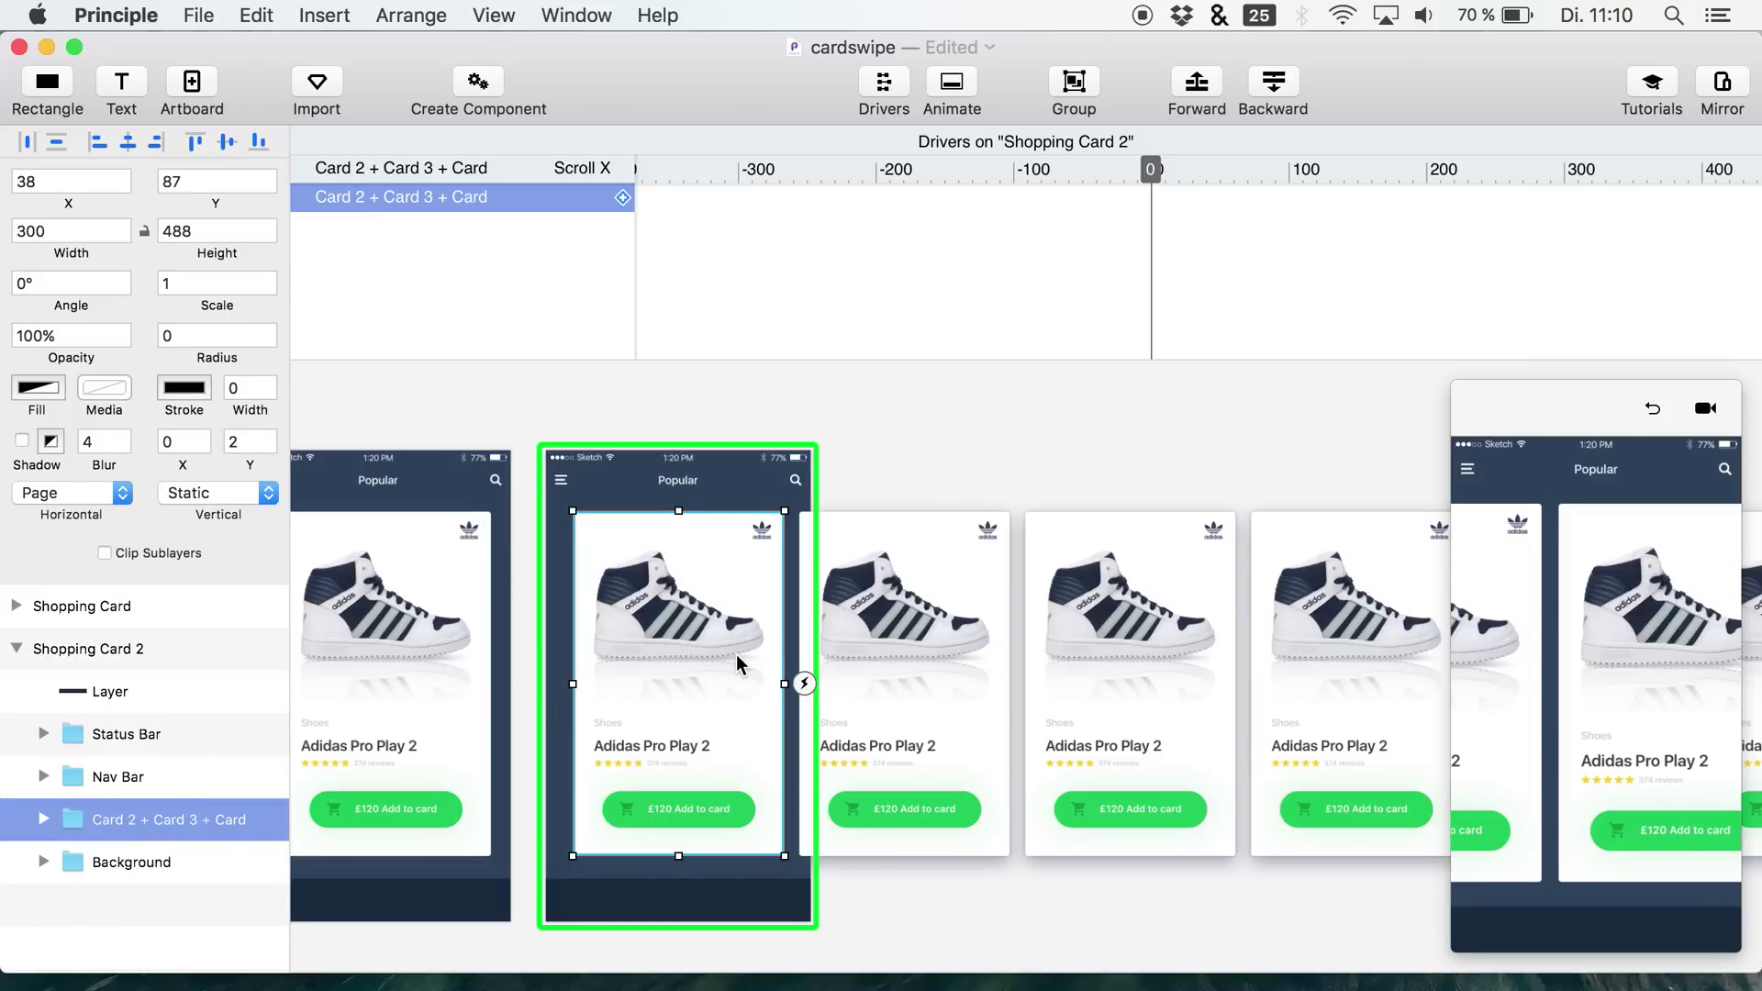
scroll(720, 664, "left", 3)
scroll(720, 663, "right", 3)
scroll(719, 663, "right", 2)
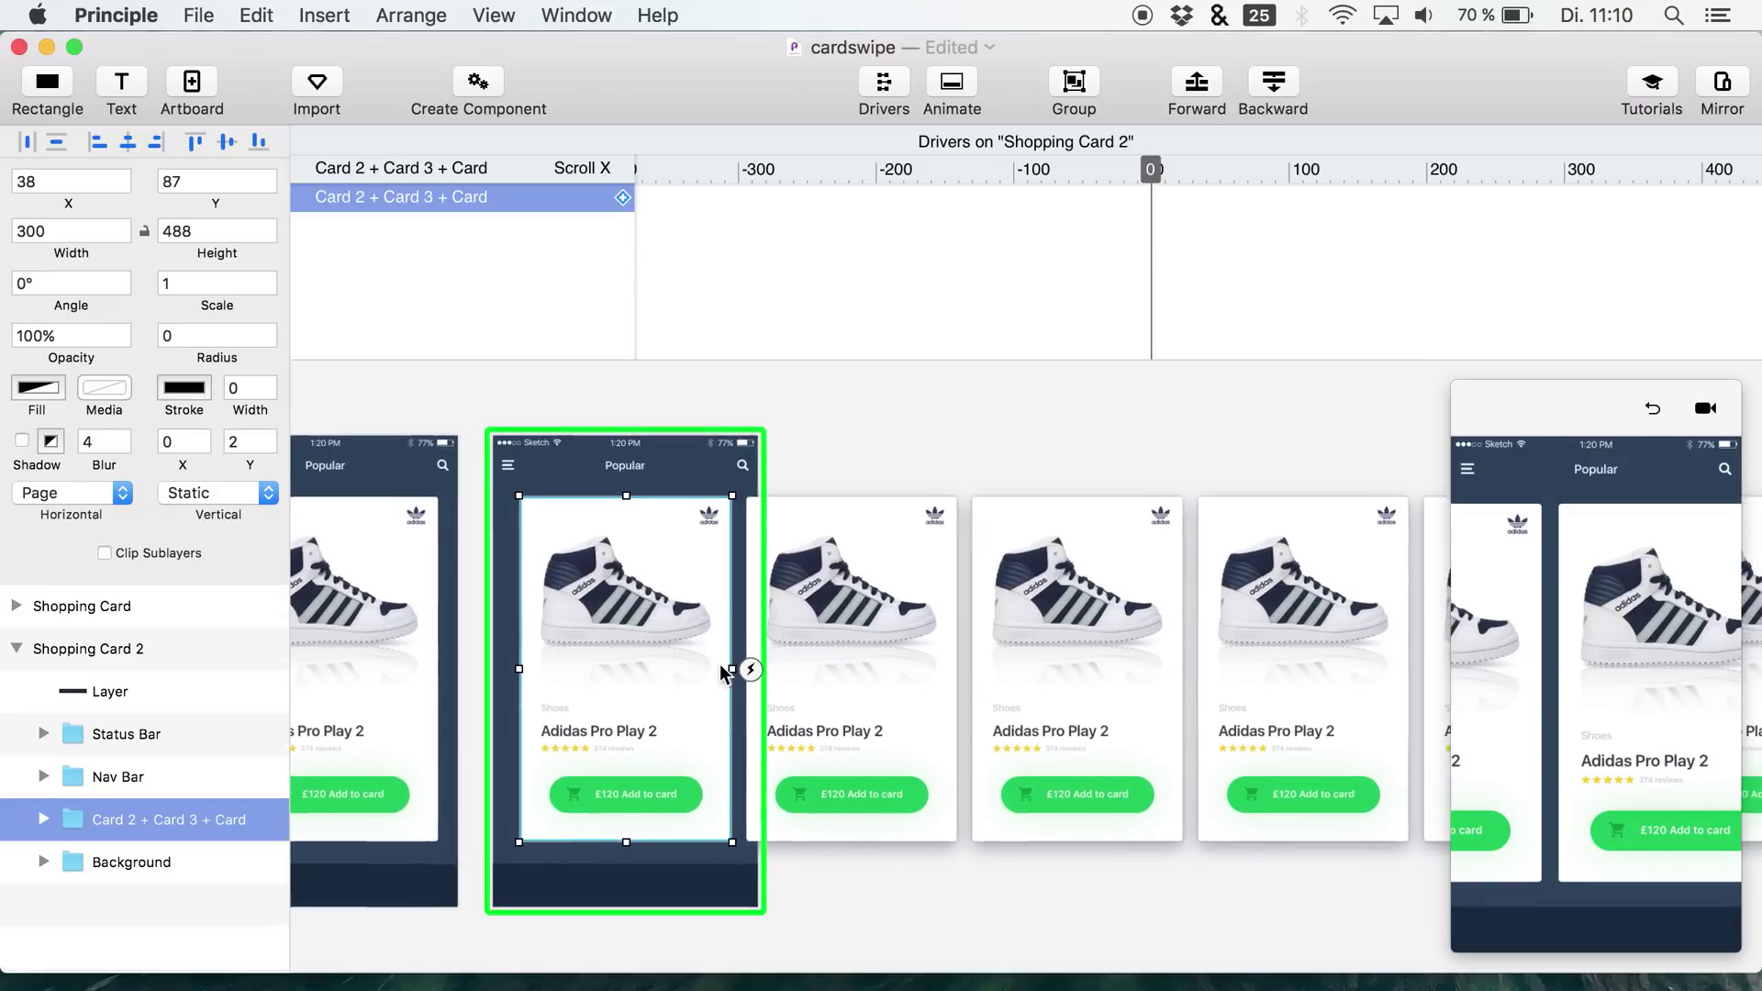
scroll(697, 702, "up", 2)
scroll(697, 702, "left", 2)
scroll(697, 702, "down", 2)
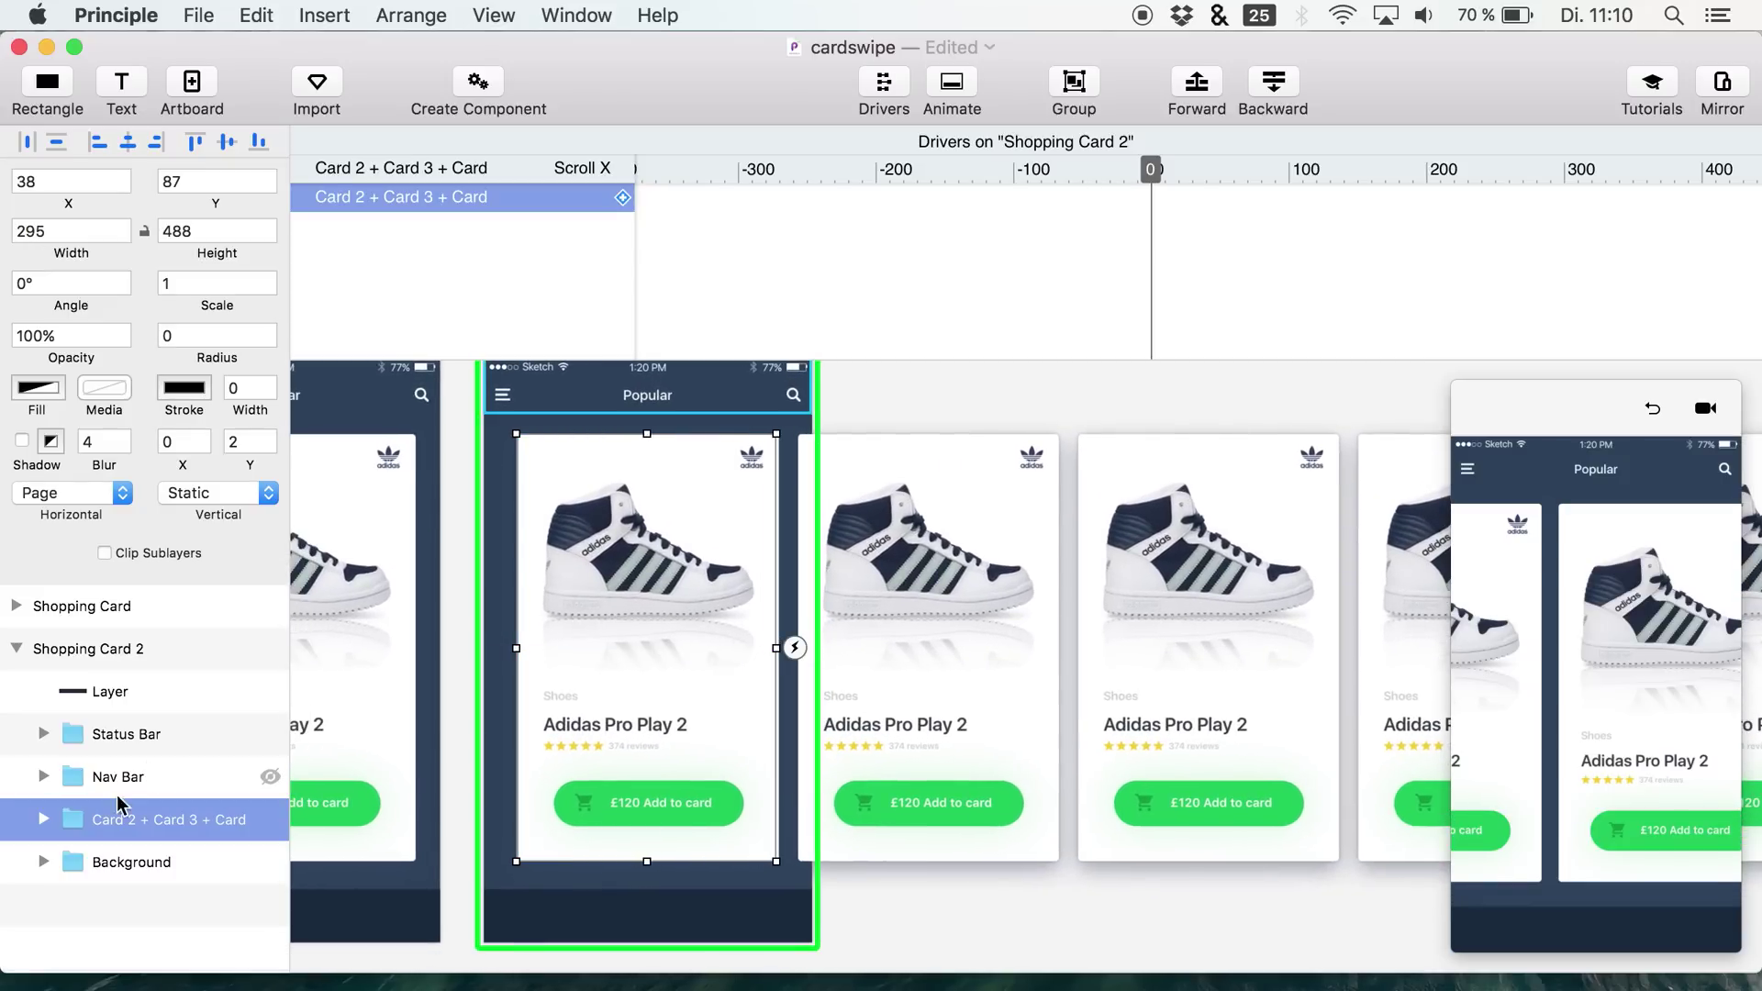
- Move Card 6 and Card 5 out of Shopping Card 2's card group and delete the group with its remaining cards
left_click(43, 818)
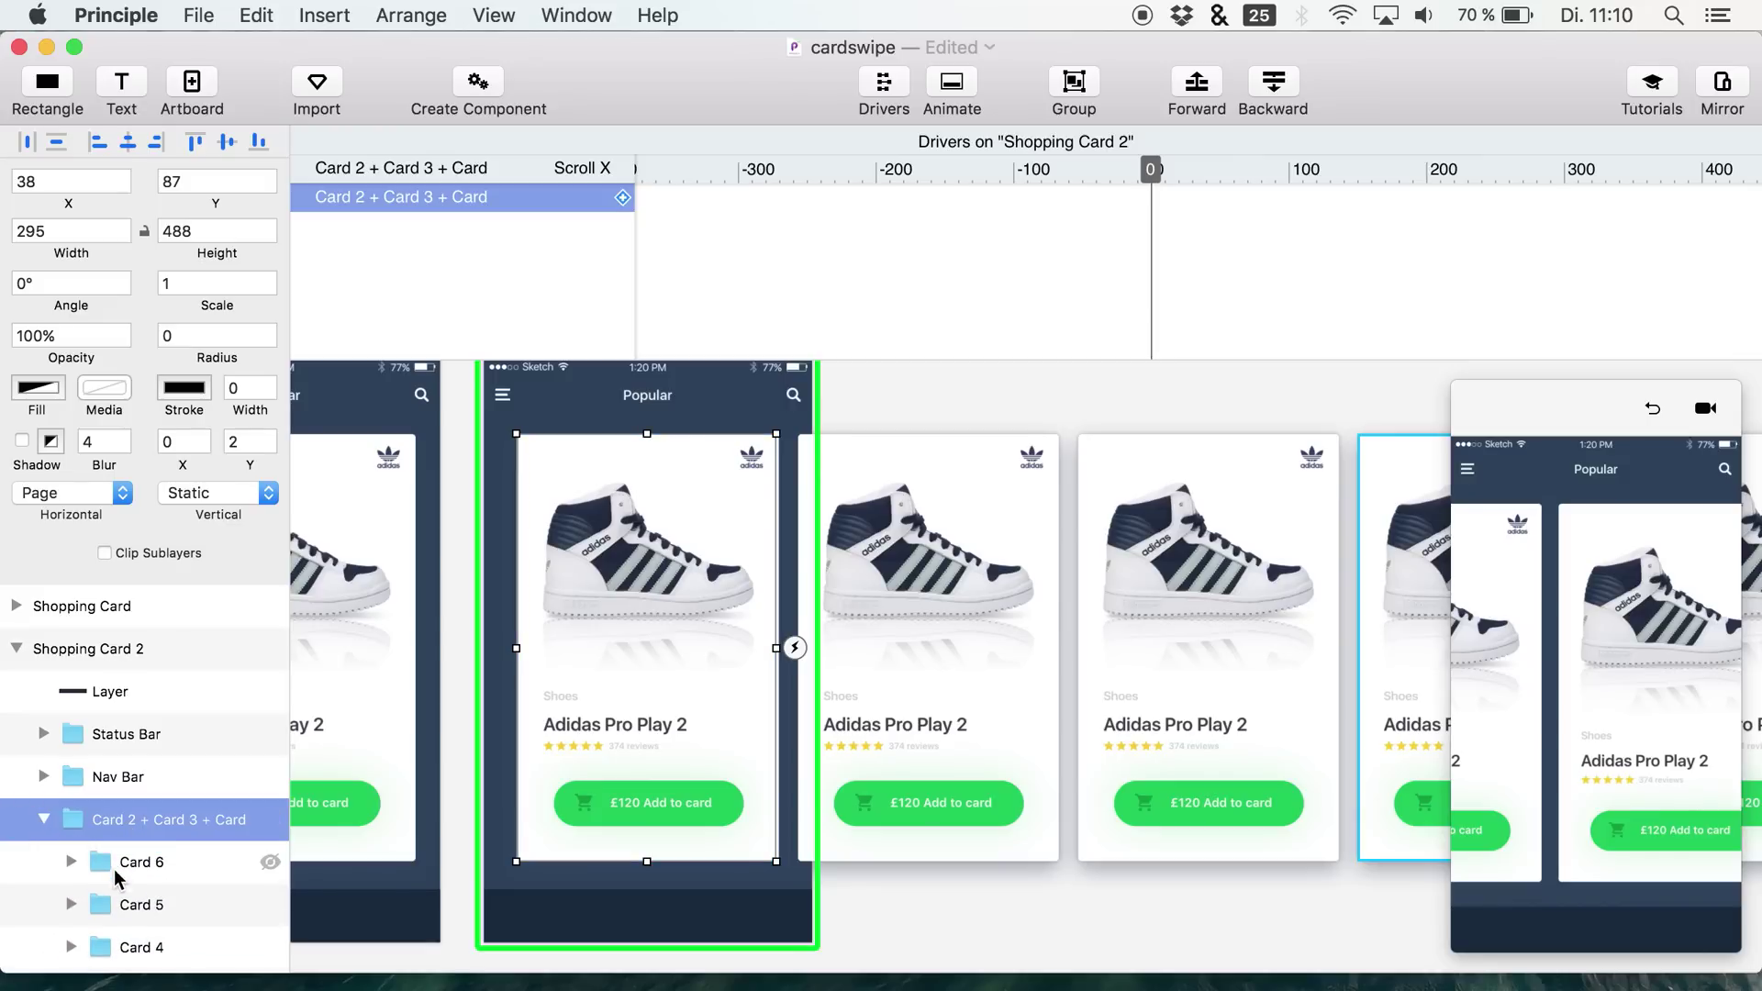
left_click(126, 864)
left_click(136, 905, "shift")
left_click_drag(137, 916, 84, 824)
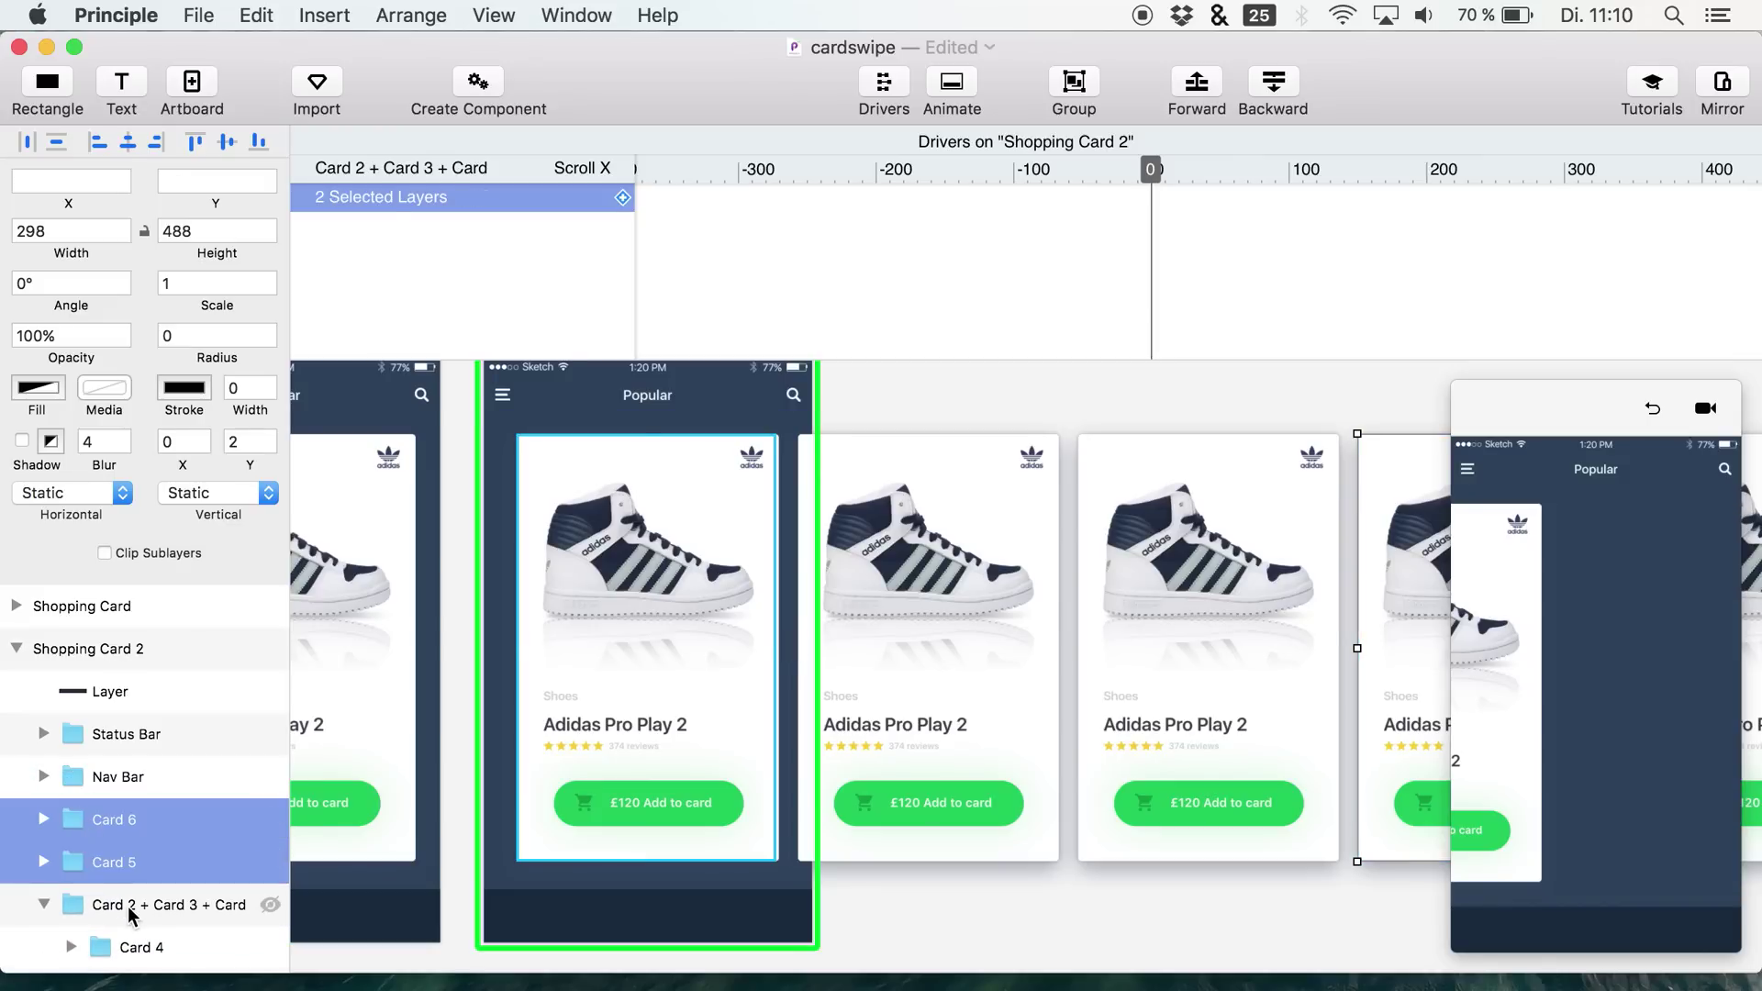
left_click(128, 904)
key("BackSpace")
- Delete Card 6 and center Card 5 horizontally on the Shopping Card 2 artboard
left_click(125, 827)
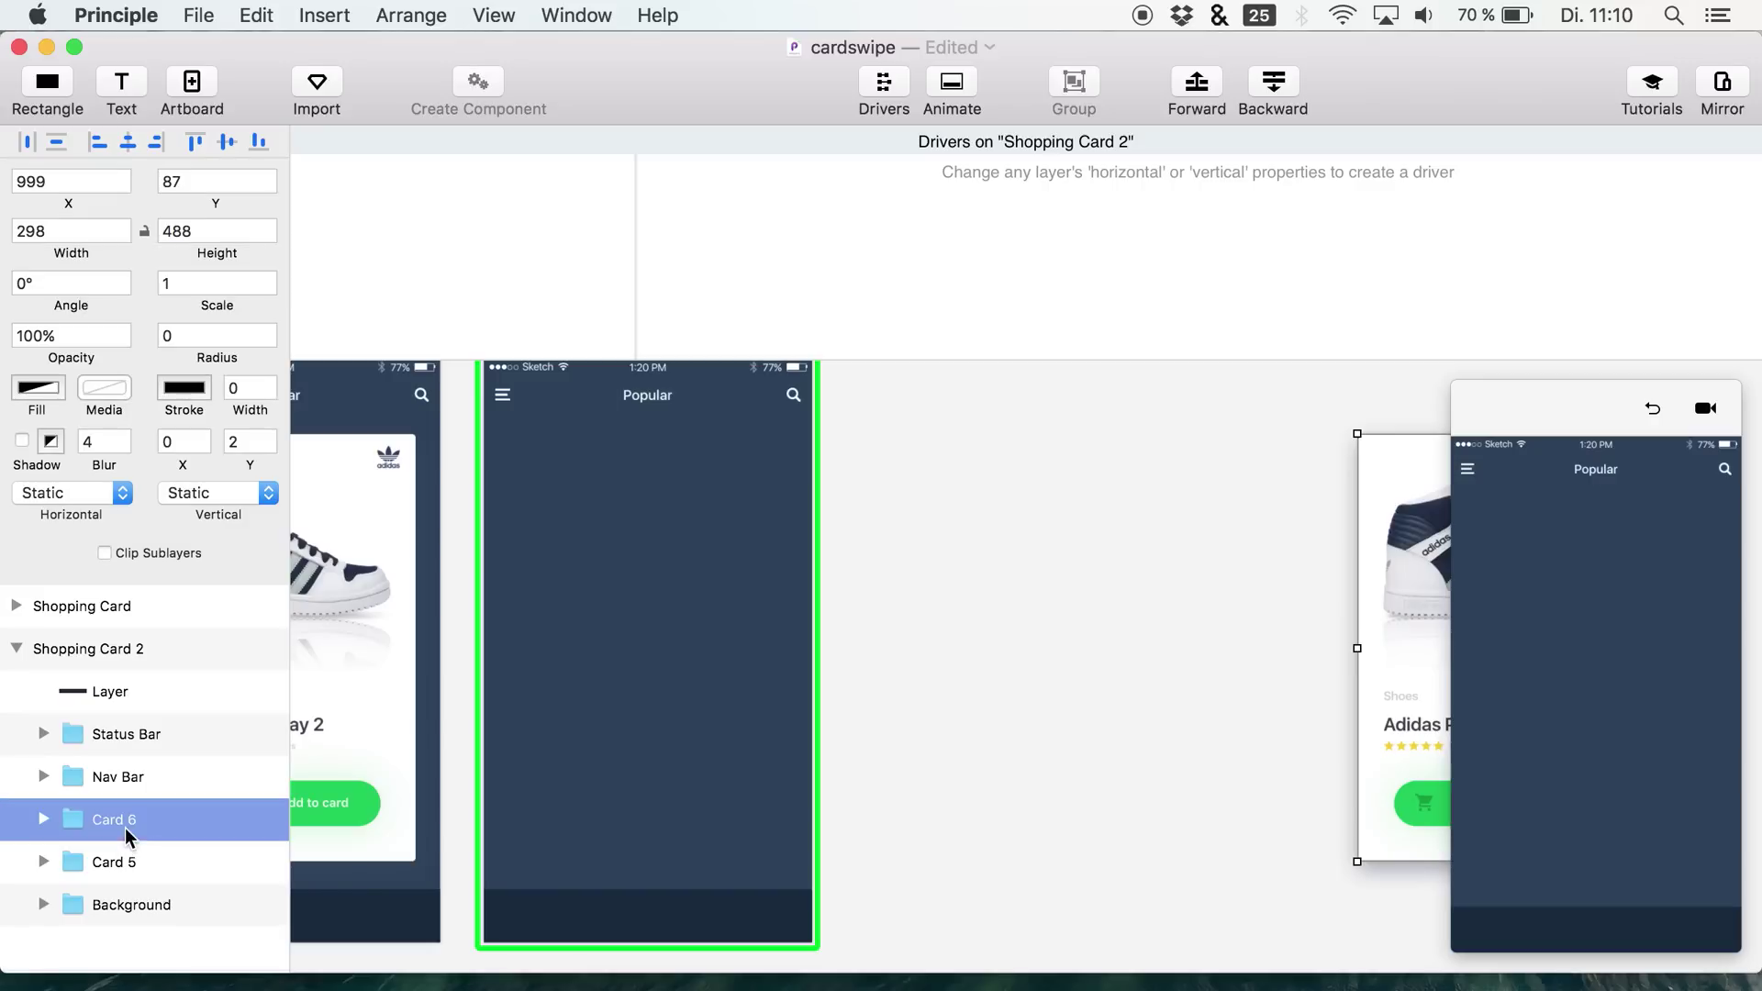
left_click(125, 860, "shift")
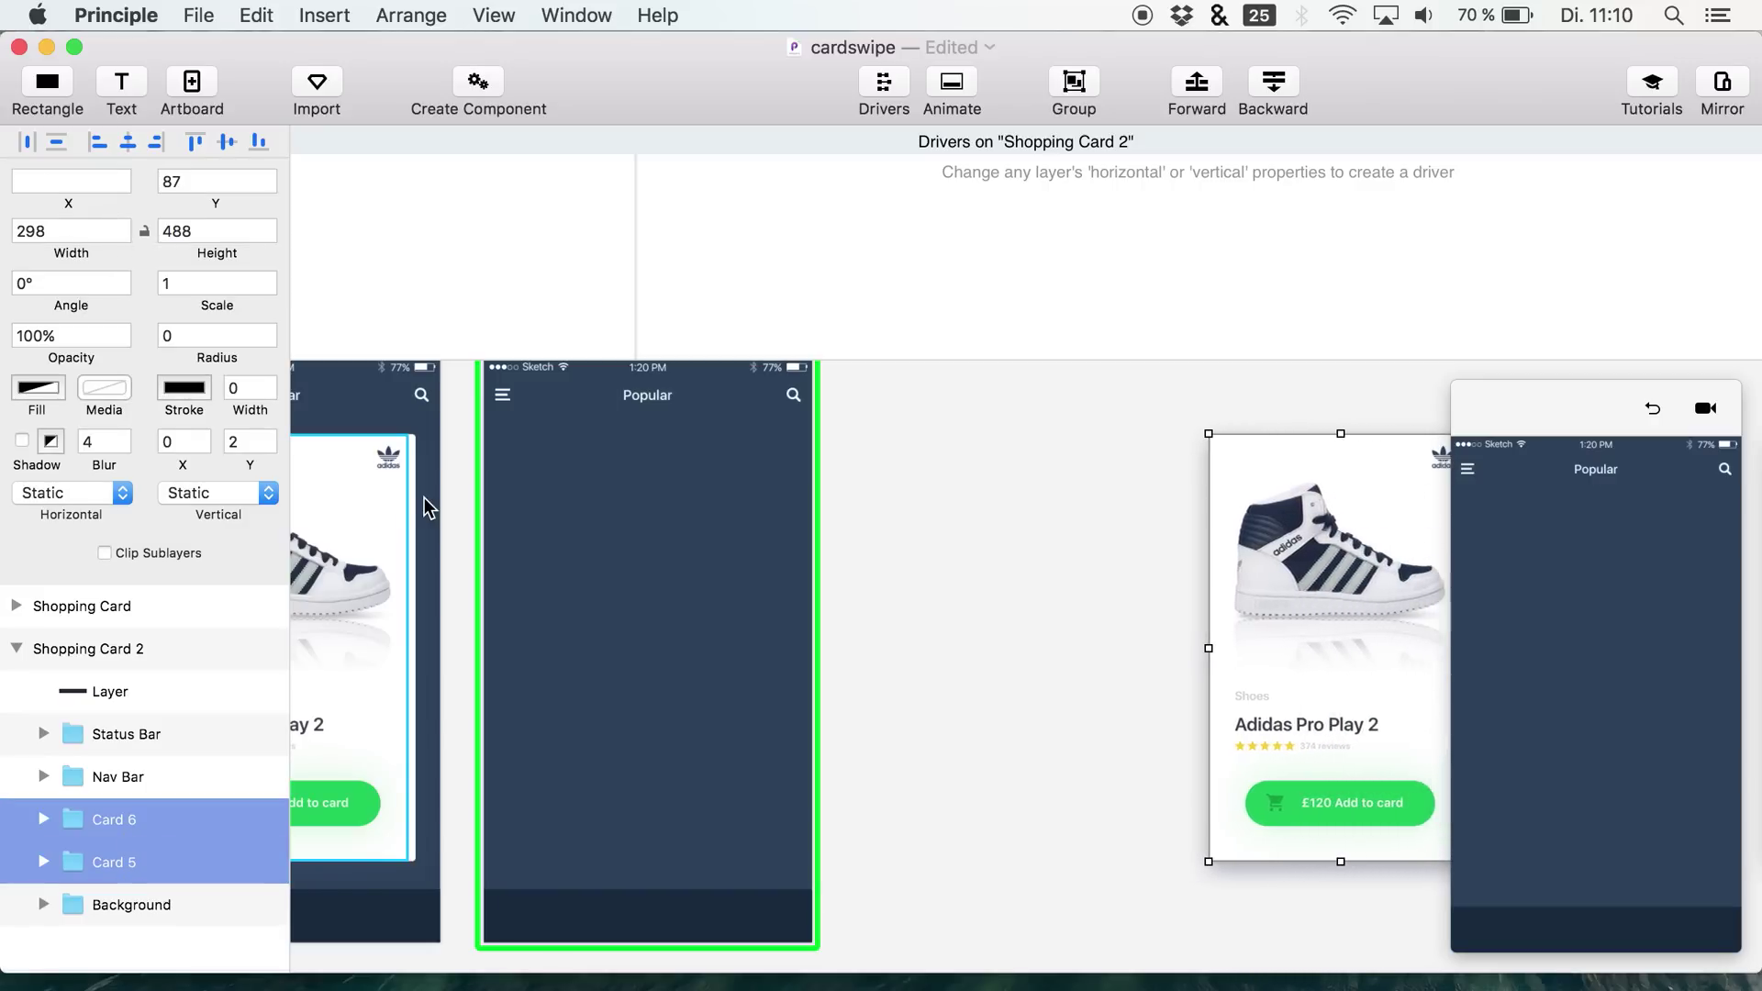
left_click(181, 692)
left_click(119, 819)
key("super+c")
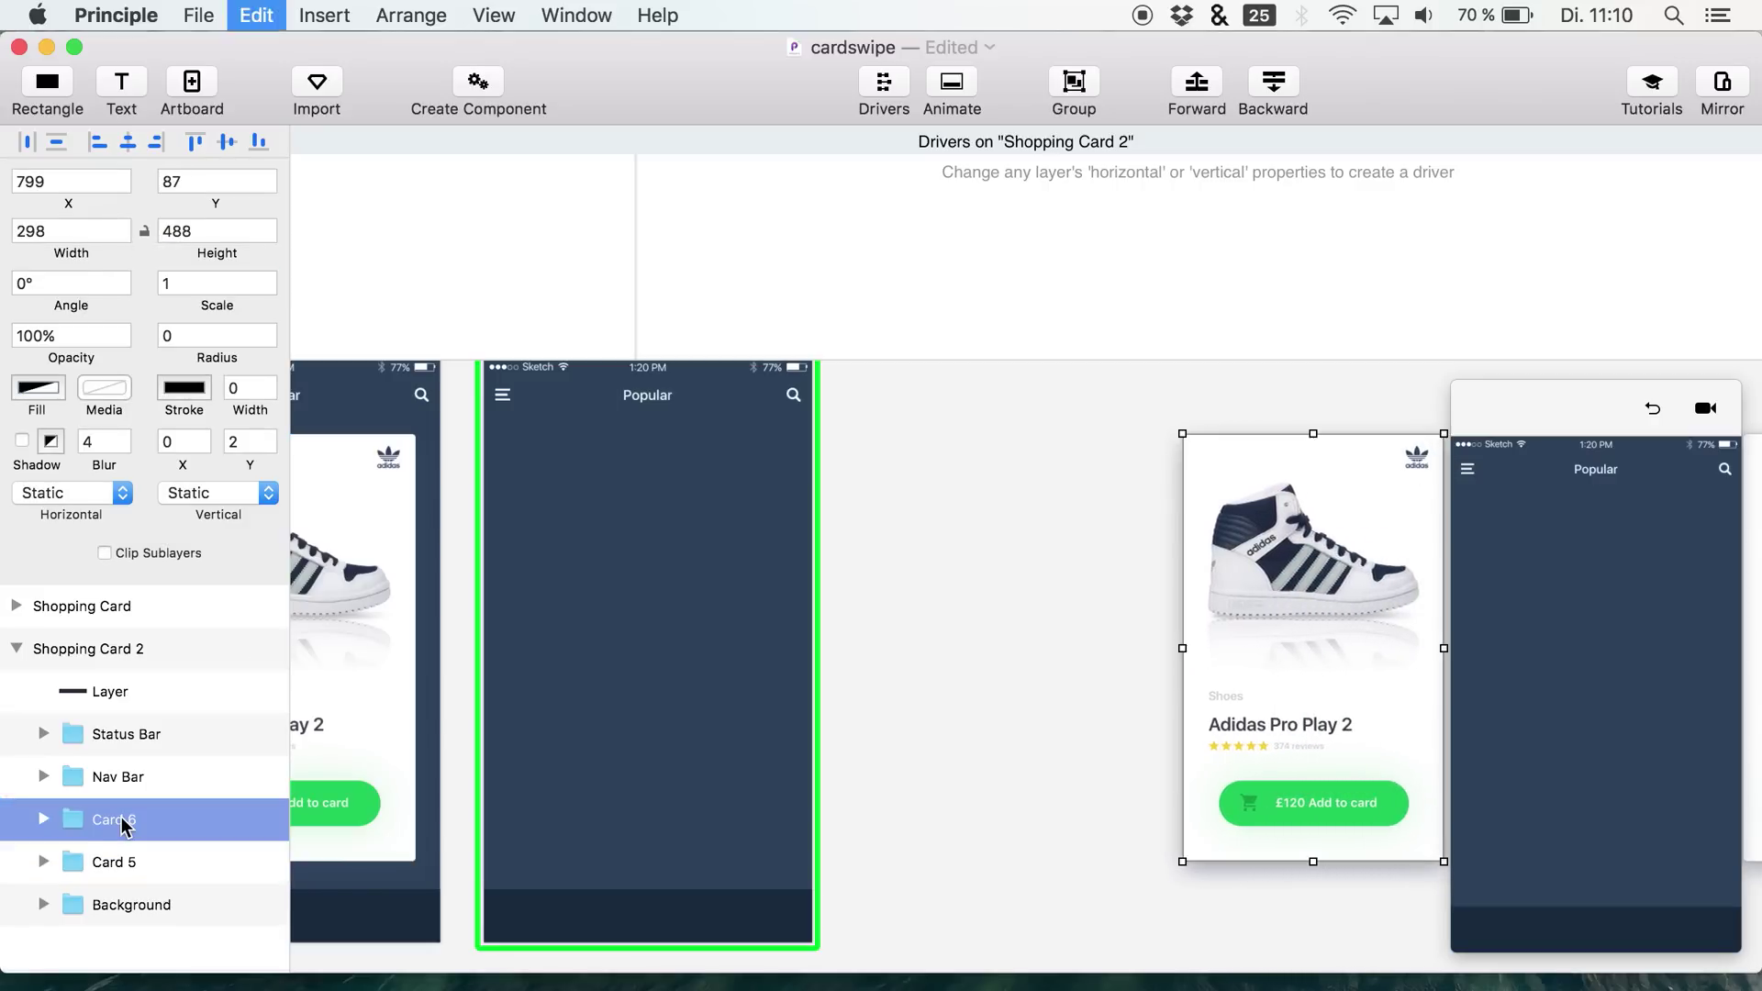
key("BackSpace")
left_click(129, 144)
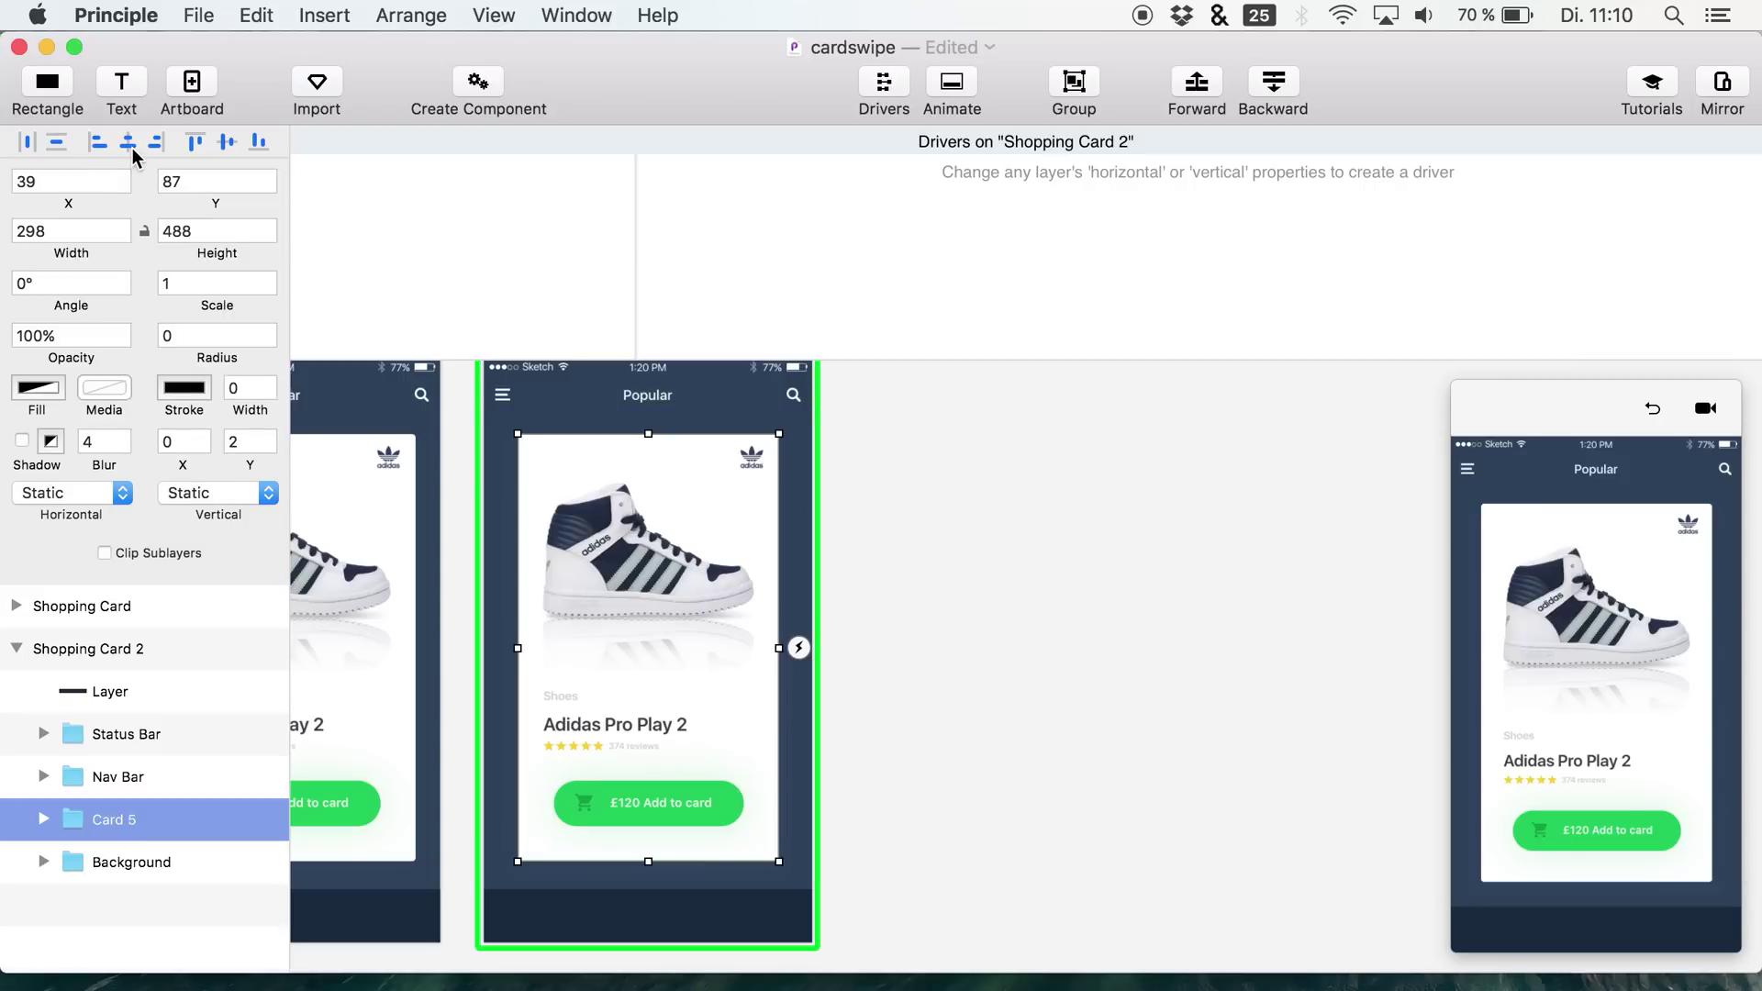
- Duplicate the centered card and shift the copy horizontally to X 359 as the second card of the row
key("super+v")
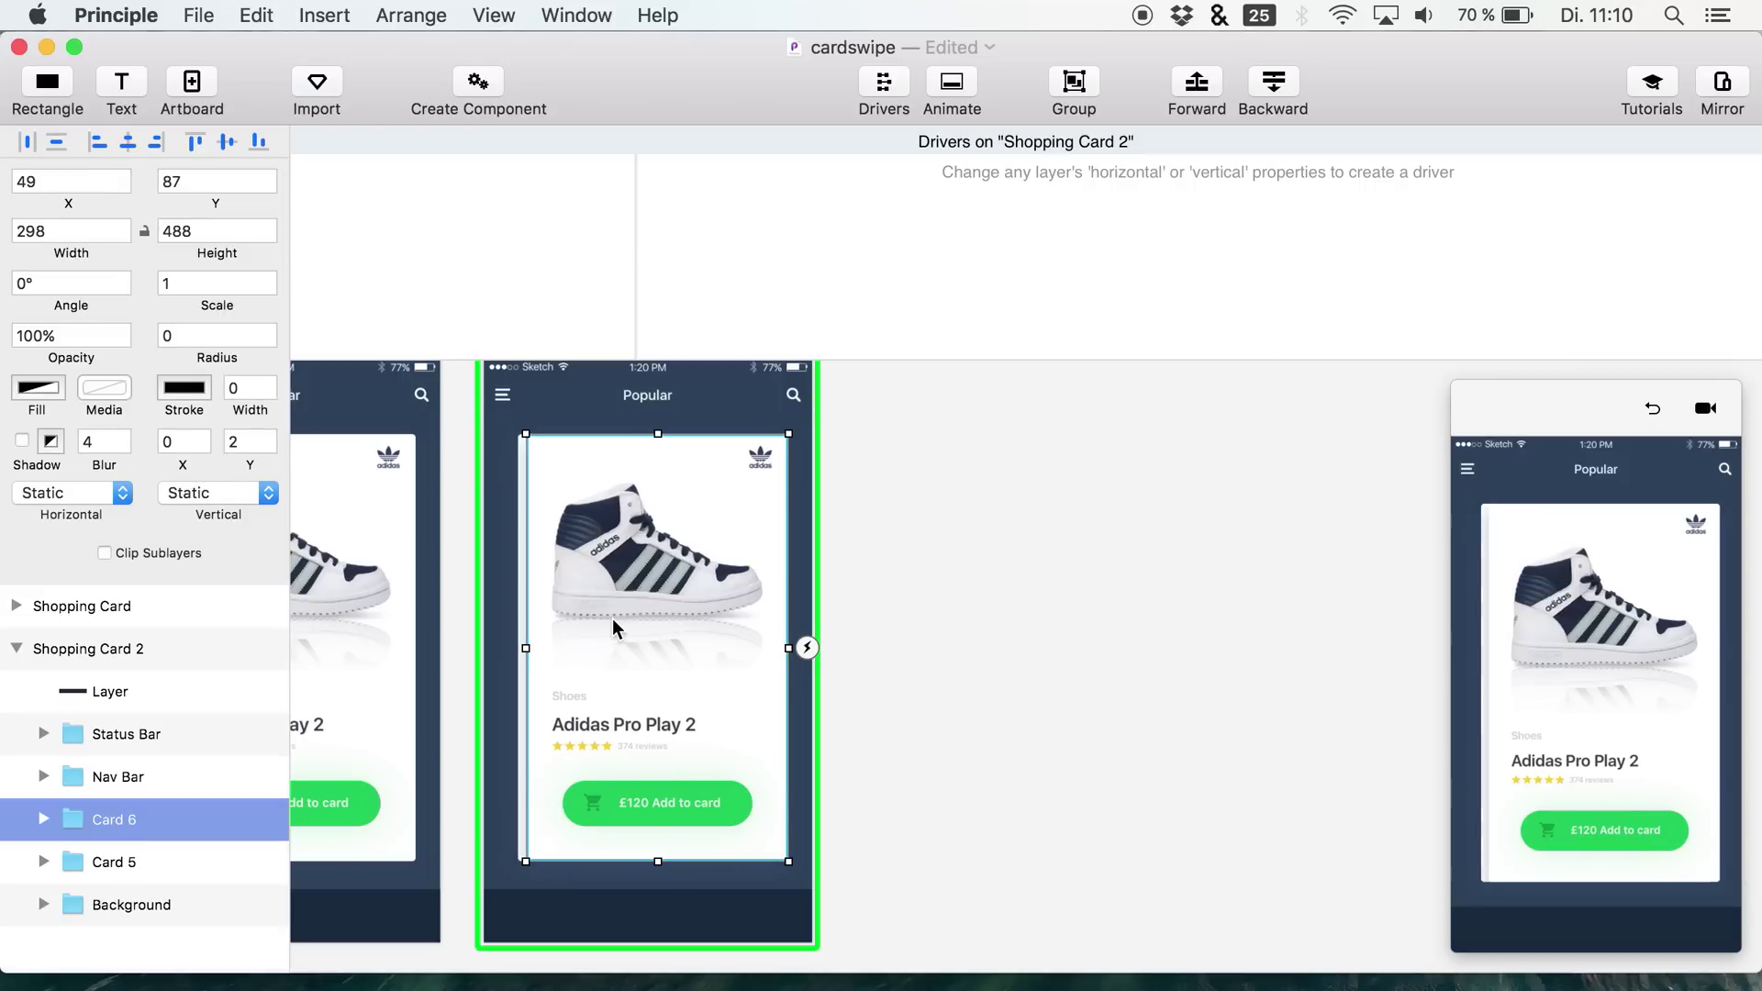
key("shift+Right")
key("shift+Right")
key("shift+Right")
key("shift+Right")
key("shift+Right")
key("shift+Right")
key("shift+Right")
key("shift+Right")
key("shift+Right")
key("shift+Right")
key("shift+Right")
key("shift+Right")
key("shift+Right")
key("shift+Right")
key("shift+Right")
key("shift+Right")
key("shift+Right")
key("shift+Right")
key("shift+Right")
key("shift+Right")
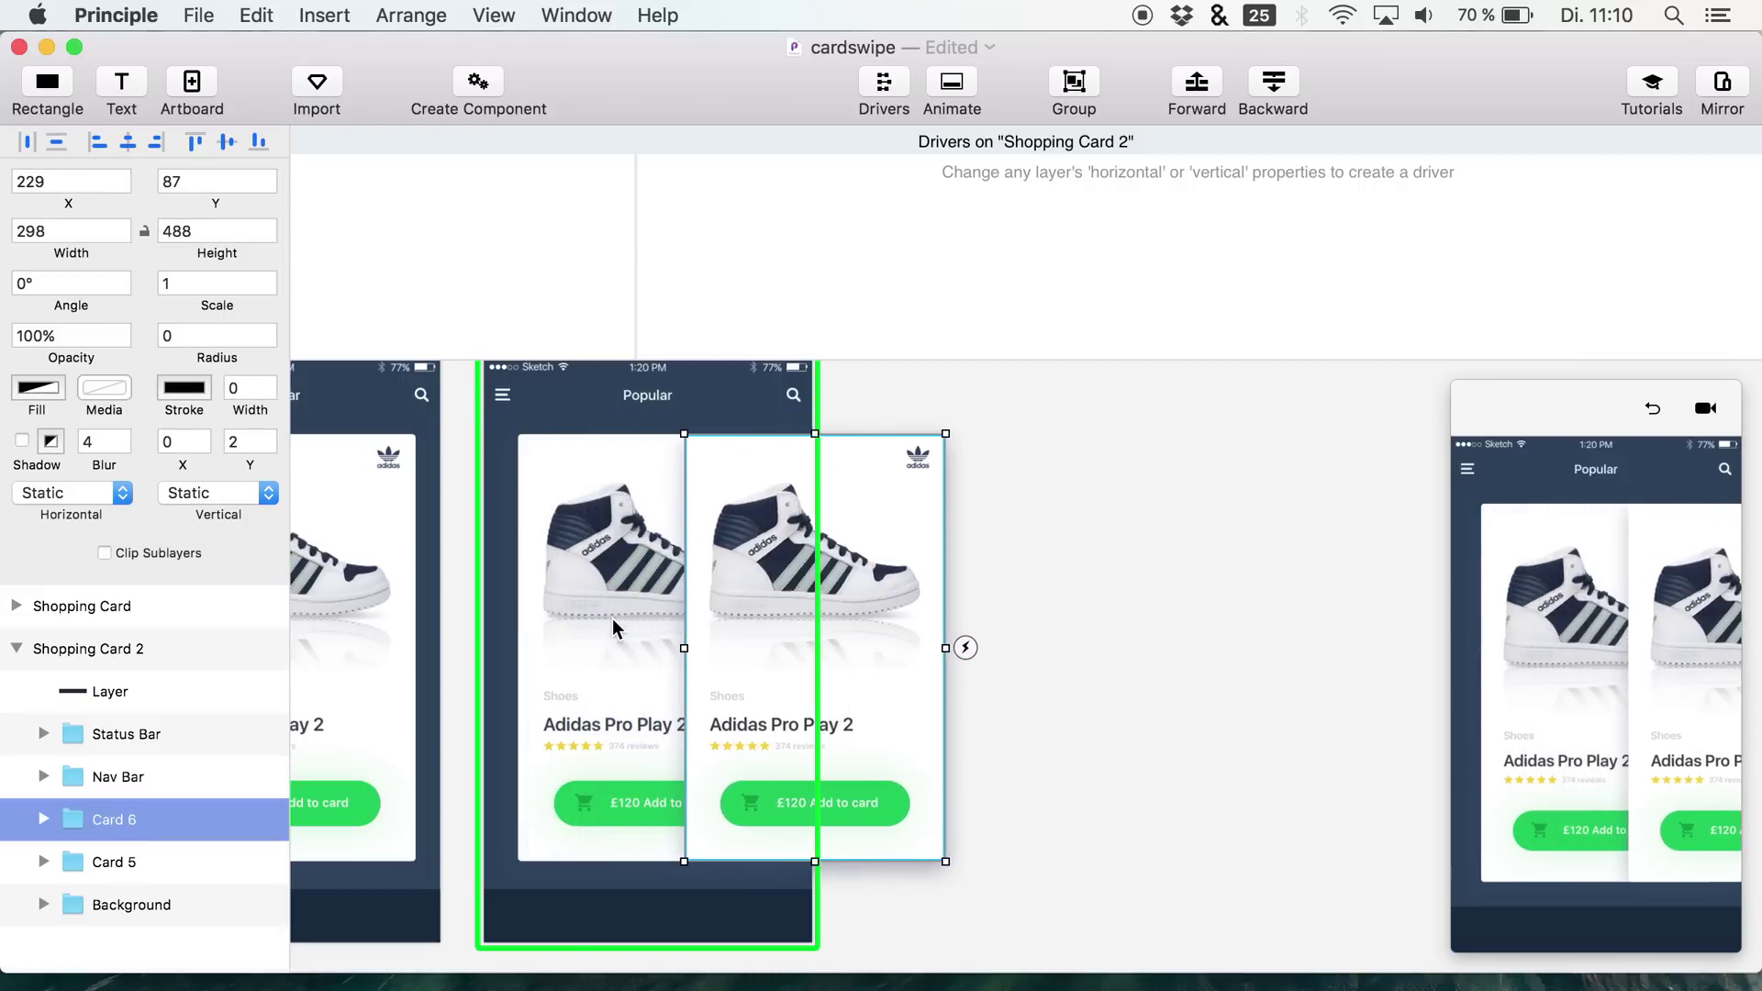
key("shift+Right")
key("shift+Right")
key("shift+Right")
key("shift+Right")
key("shift+Right")
key("shift+Right")
key("shift+Right")
key("shift+Right")
key("shift+Right")
key("shift+Left")
key("shift+Left")
key("super+z")
key("shift+Right")
key("shift+Right")
key("shift+Right")
key("shift+Right")
key("shift+Right")
key("shift+Right")
key("shift+Left")
key("shift+Left")
key("shift+Left")
key("shift+Left")
key("shift+Left")
key("shift+Left")
key("shift+Left")
key("super+z")
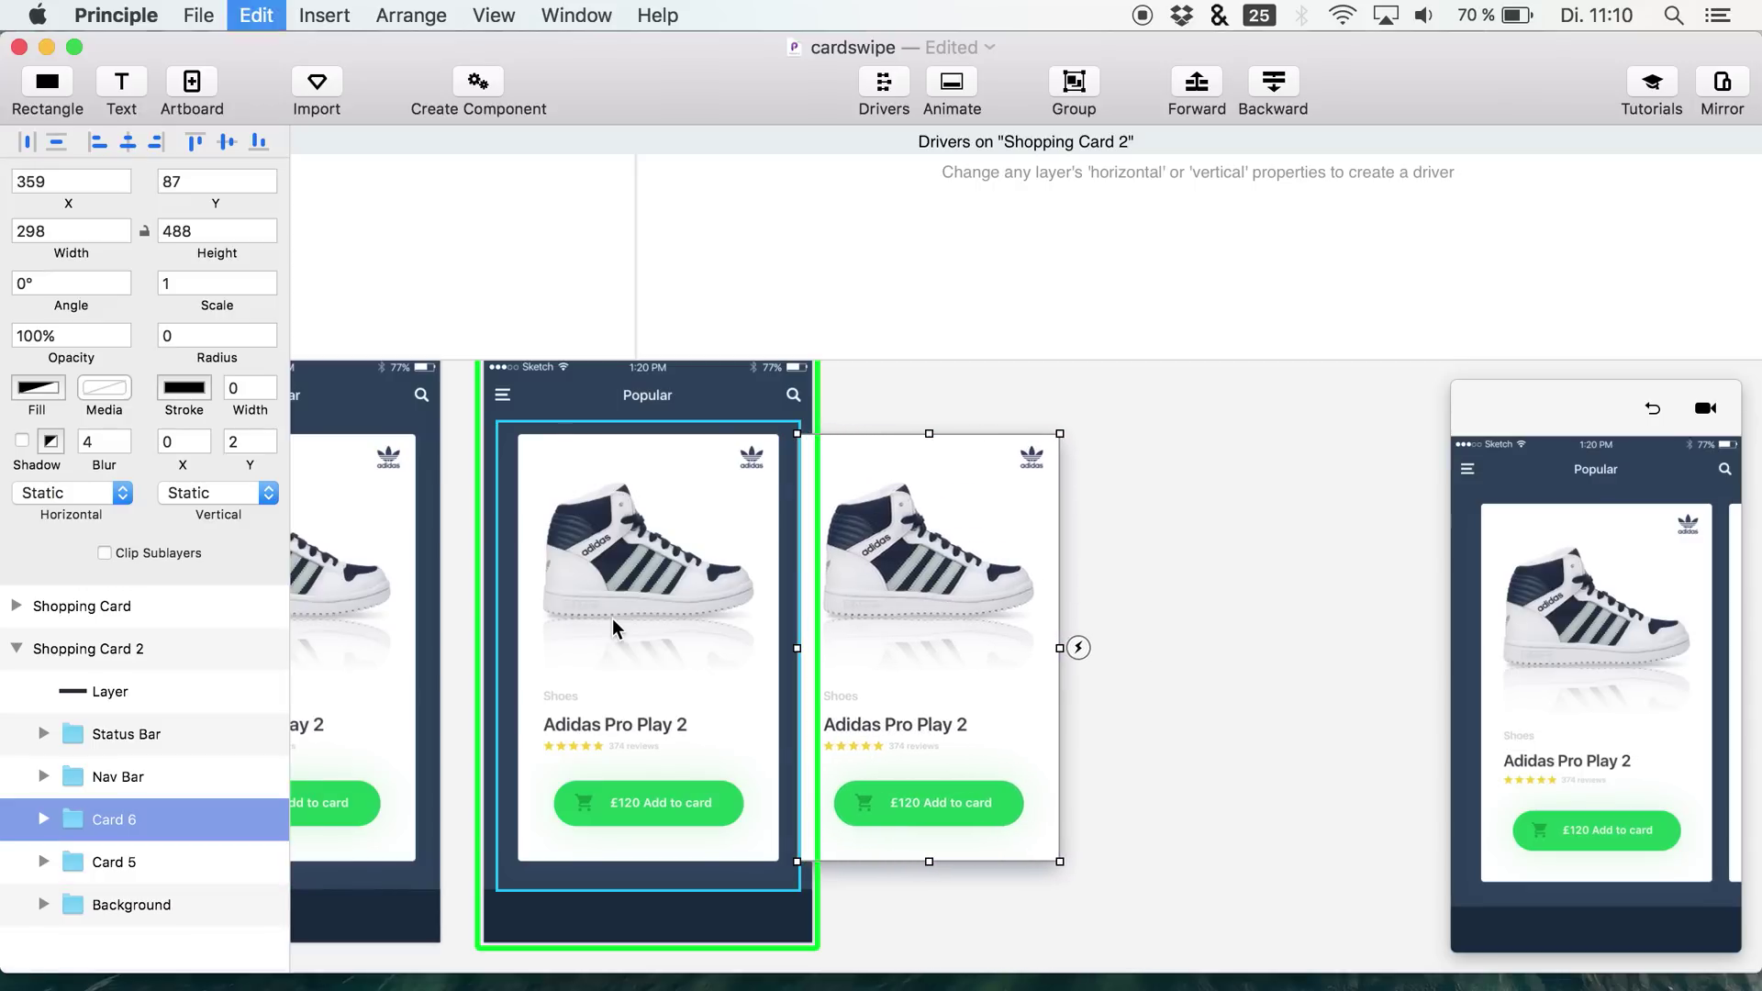
- Duplicate the second card and shift the copy along the row to become the third card, keeping the same gap
key("super+d")
key("shift+Right")
key("shift+Right")
key("shift+Right")
key("shift+Right")
key("shift+Right")
key("shift+Right")
key("shift+Right")
key("shift+Right")
key("shift+Right")
key("shift+Right")
key("shift+Right")
key("shift+Right")
key("shift+Right")
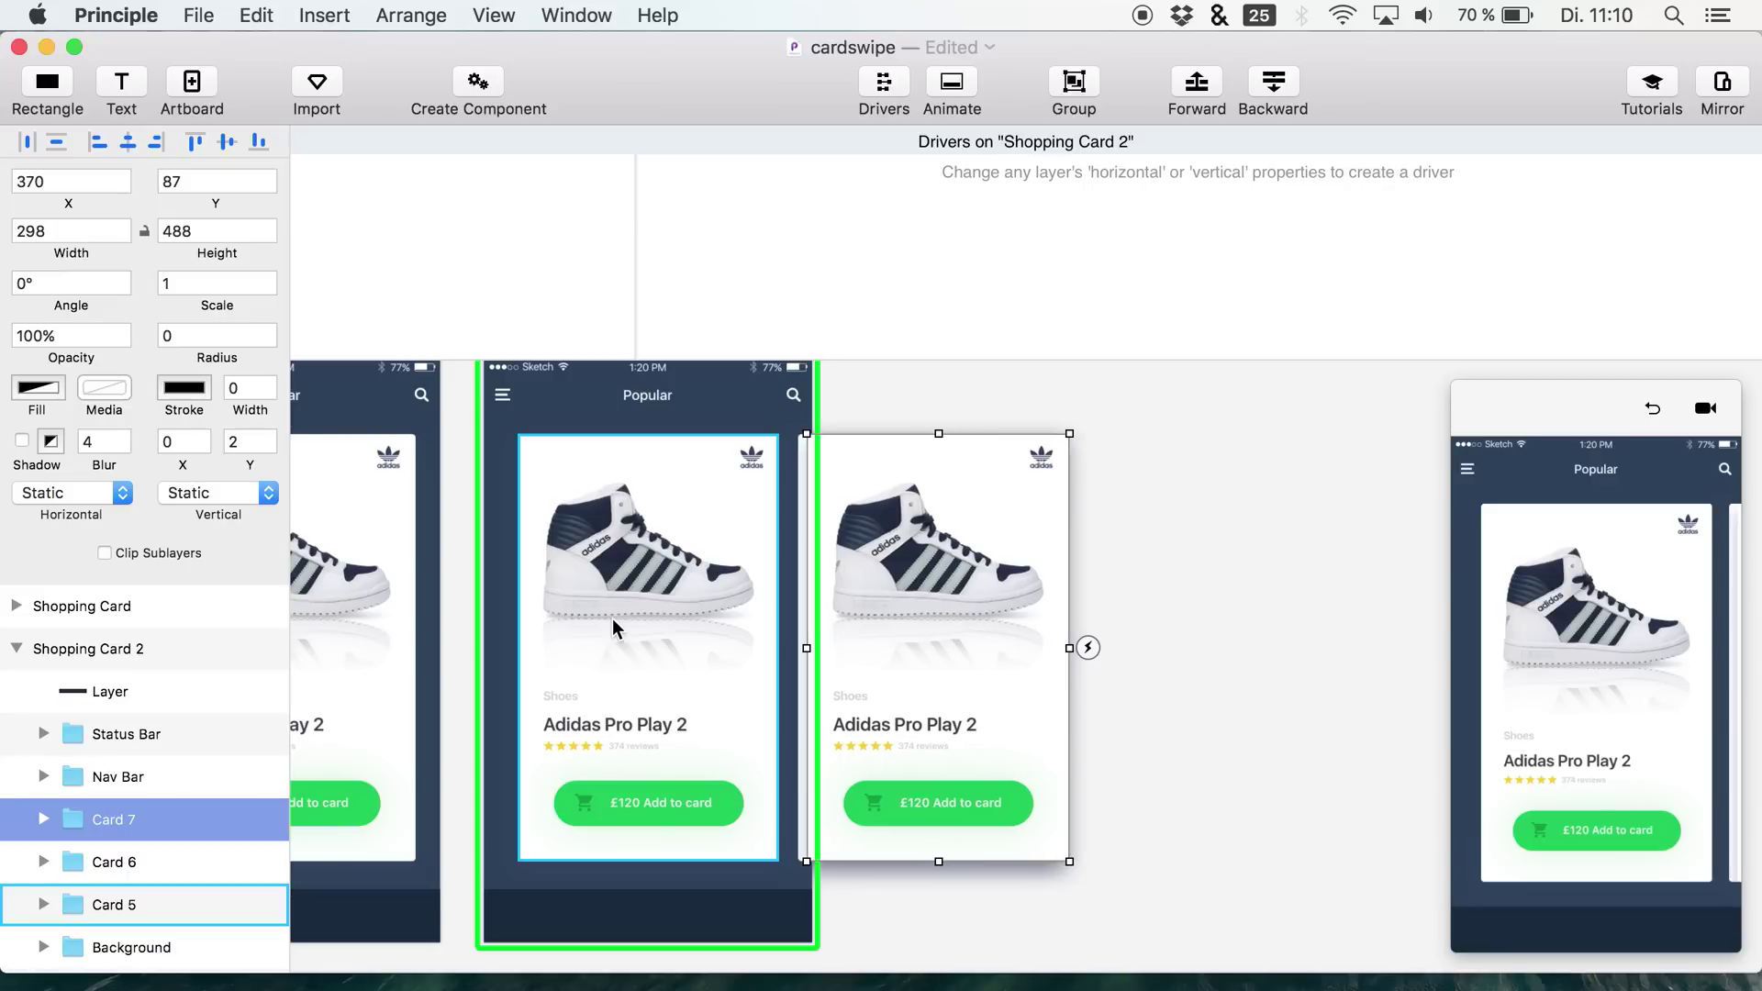
key("shift+Right")
key("shift+Right")
key("shift+Right")
key("shift+Right")
key("shift+Right")
key("shift+Right")
key("shift+Right")
key("shift+Right")
key("shift+Right")
key("shift+Right")
key("shift+Right")
key("shift+Right")
key("shift+Right")
key("shift+Right")
key("shift+Right")
key("shift+Right")
key("shift+Right")
key("shift+Right")
key("shift+Right")
key("shift+Right")
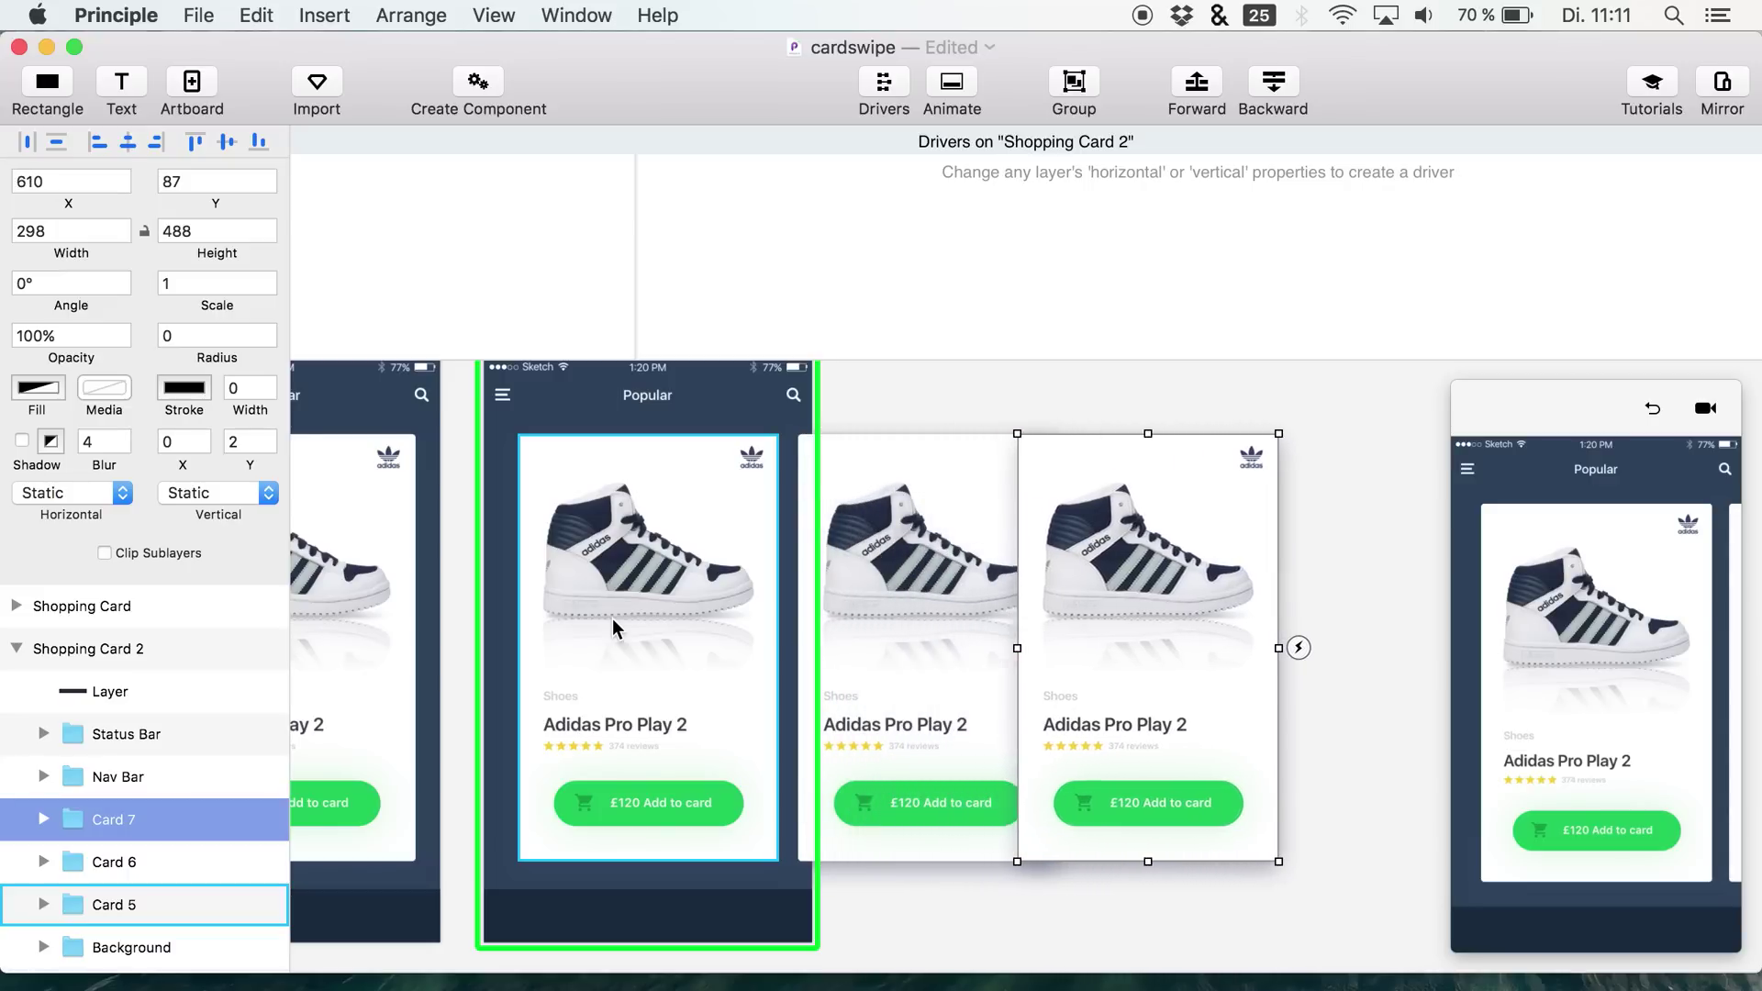
- Duplicate the third card and shift the copy to X 1000 as the fourth card of the row
key("super+d")
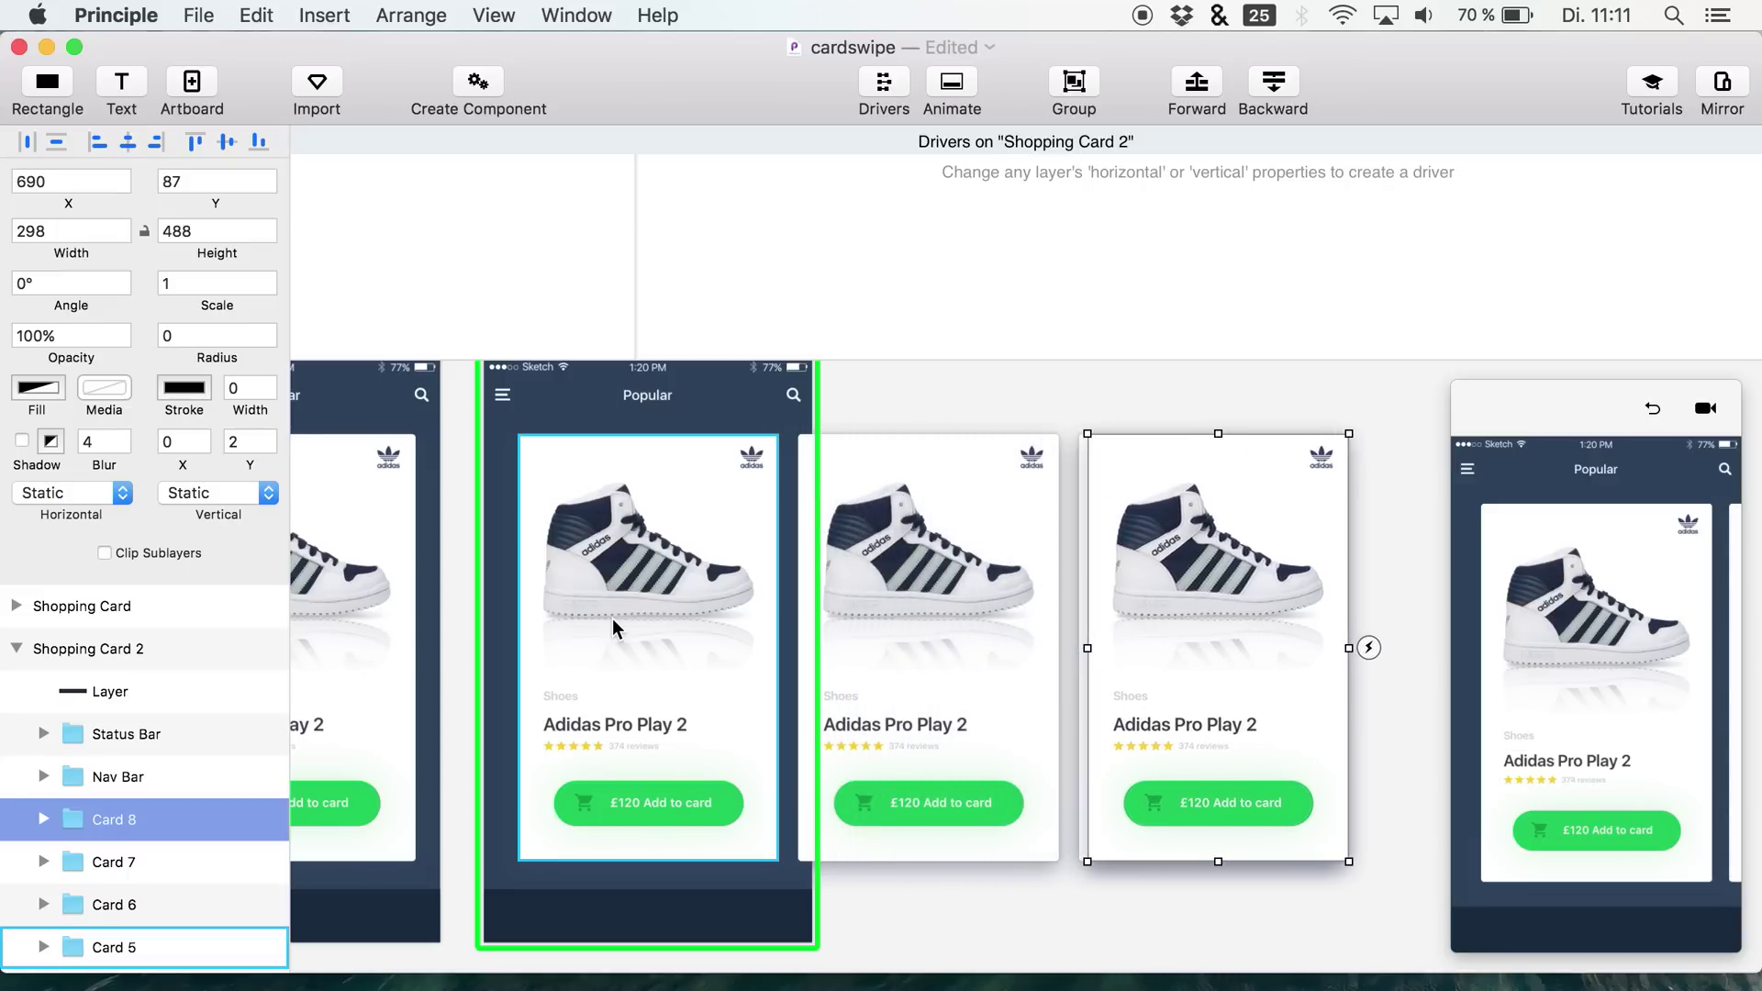
key("shift+Right")
key("shift+Right")
key("shift+Right")
key("shift+Right")
key("shift+Right")
key("shift+Right")
key("shift+Right")
key("shift+Right")
key("shift+Right")
key("shift+Right")
key("shift+Right")
key("shift+Right")
key("shift+Right")
key("shift+Right")
key("shift+Right")
key("shift+Right")
key("shift+Right")
key("shift+Right")
key("shift+Right")
key("shift+Right")
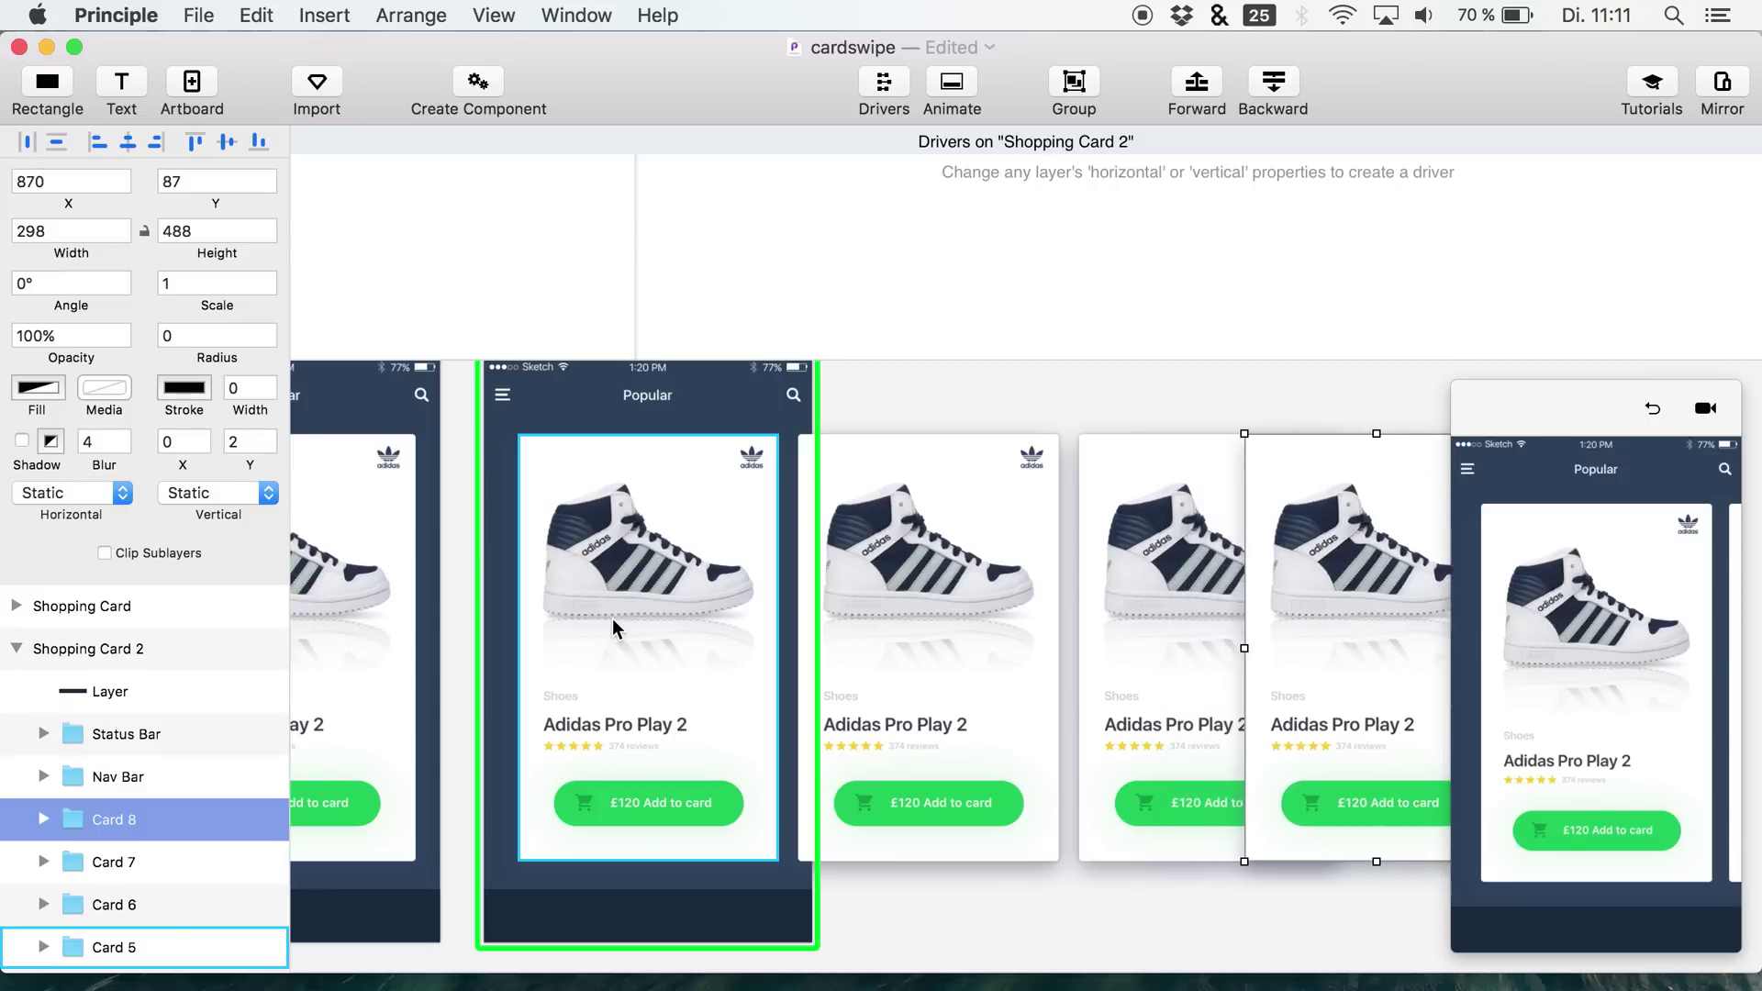
key("shift+Right")
key("shift+Right")
key("shift+Right")
key("shift+Right")
key("shift+Right")
key("shift+Right")
key("shift+Right")
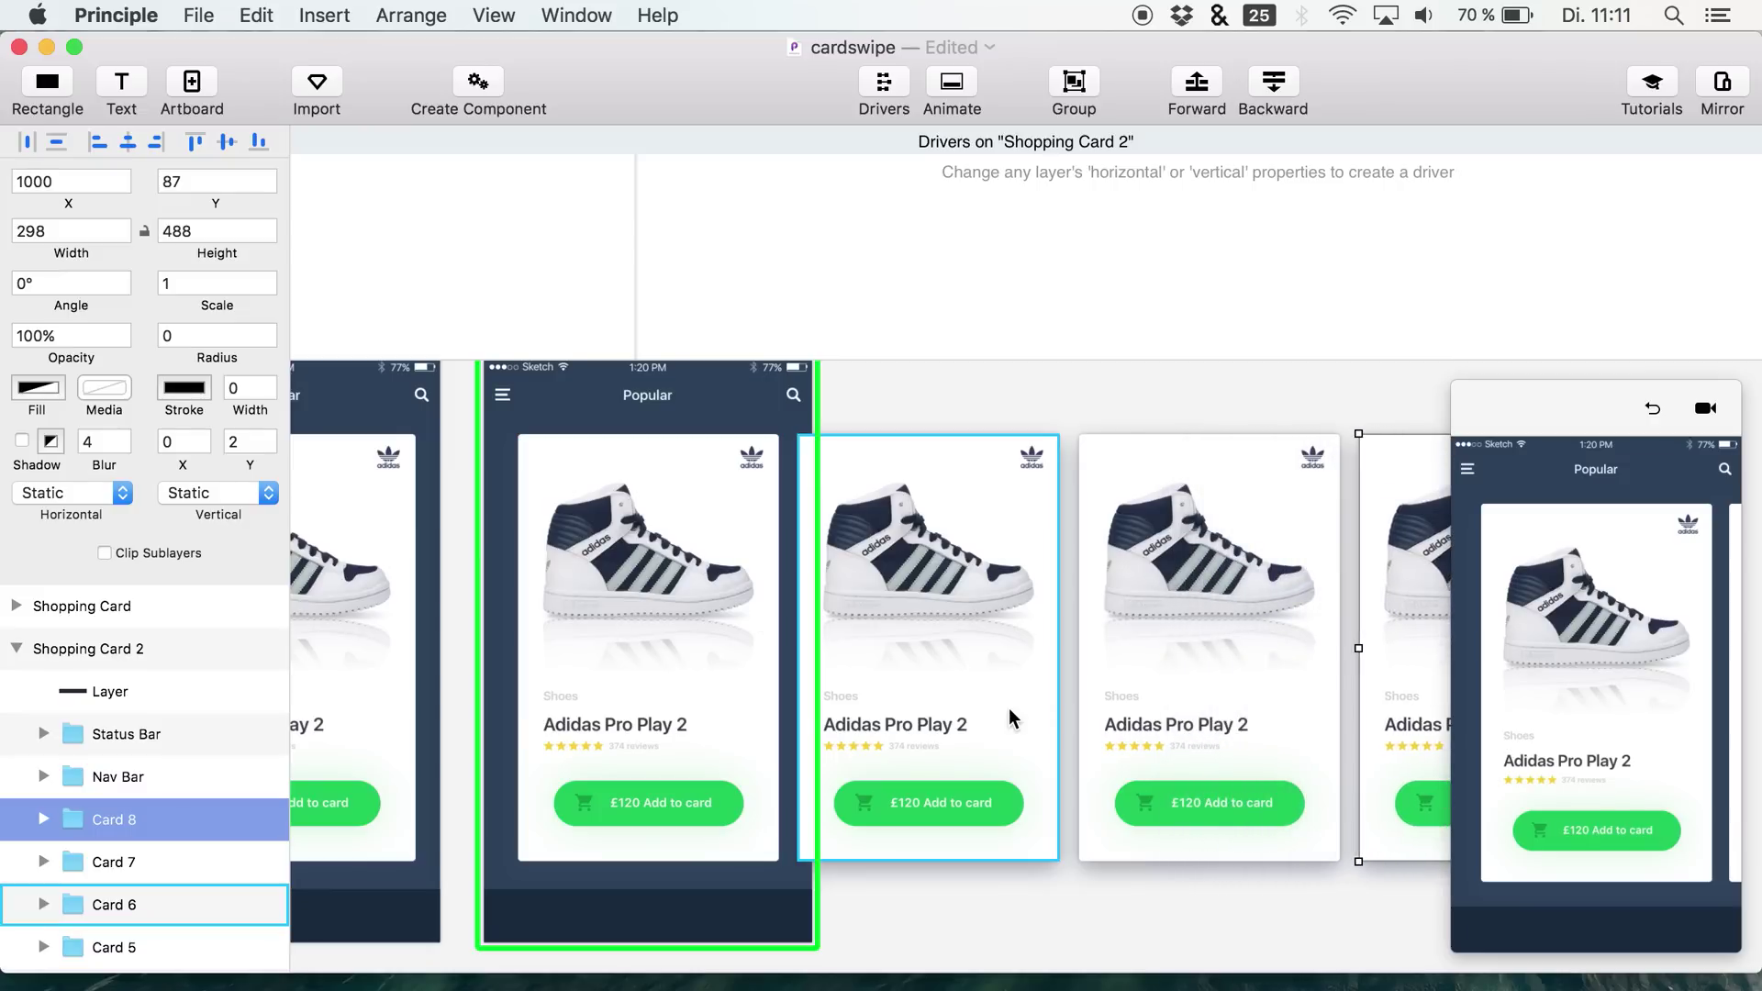
- Duplicate the fourth card and shift the copy to X 1320 as the fifth card of the row
scroll(1009, 707, "right", 4)
scroll(1009, 707, "right", 3)
key("super+d")
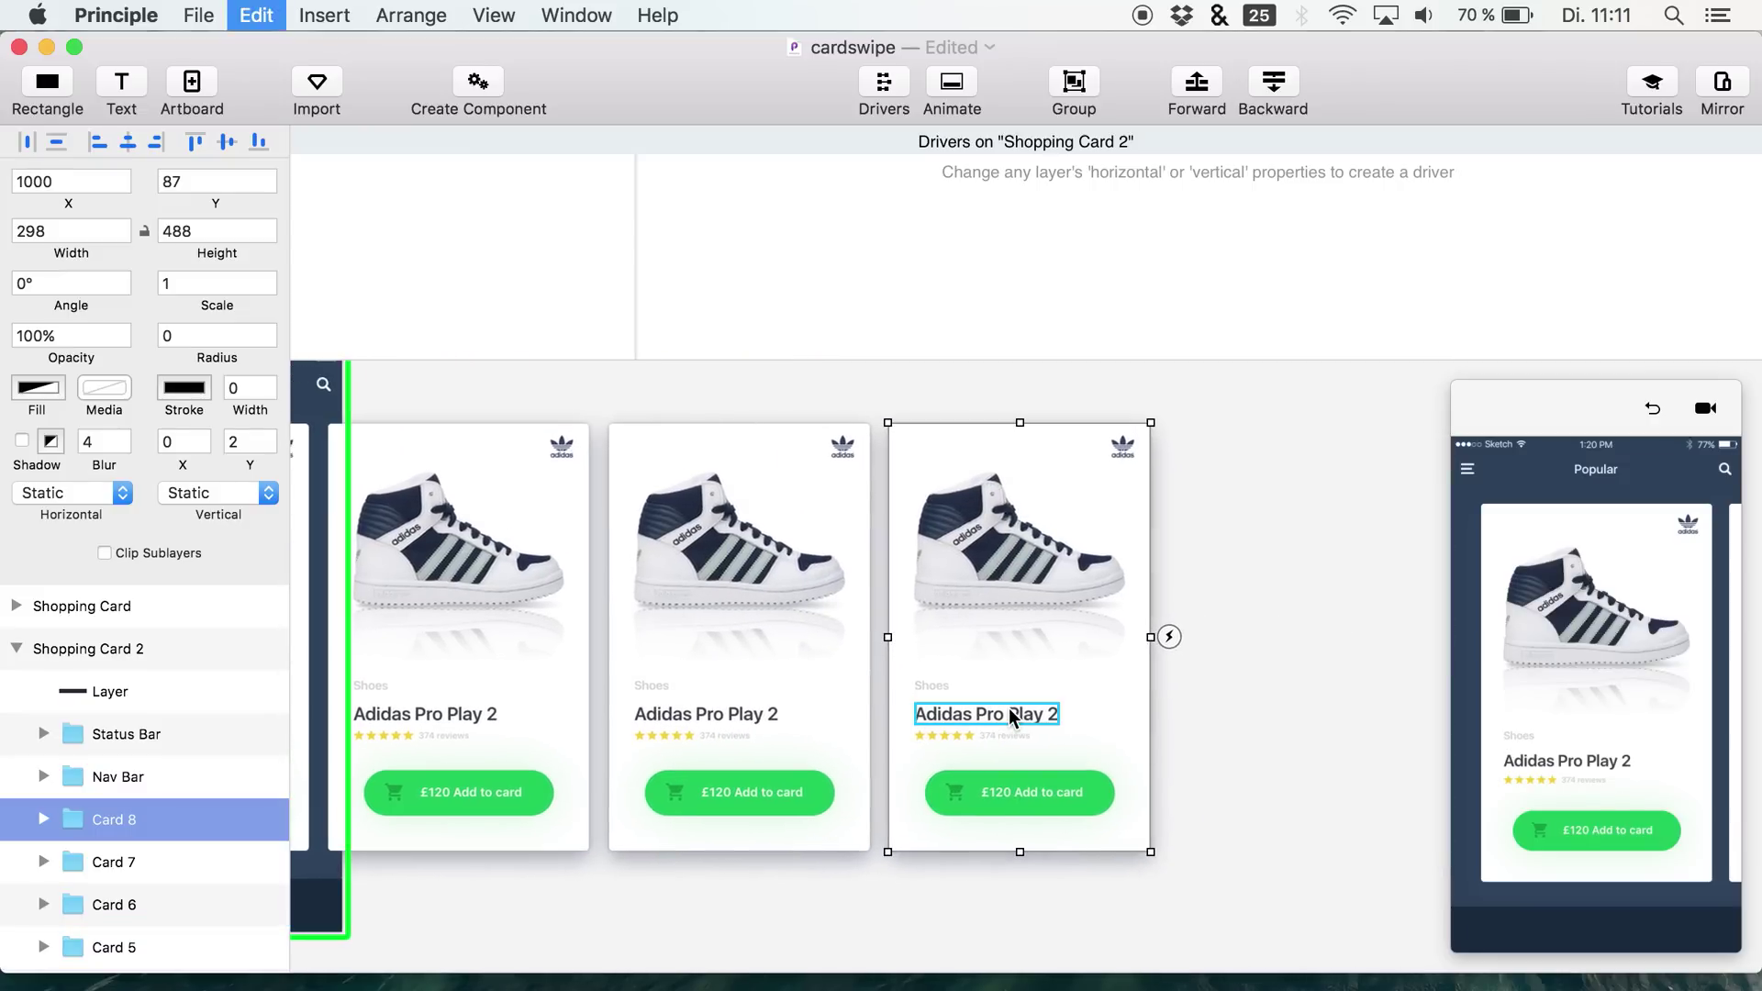
key("shift+Right")
key("shift+Right")
key("shift+Right")
key("shift+Right")
key("shift+Right")
key("shift+Right")
key("shift+Right")
key("shift+Right")
key("shift+Right")
key("shift+Right")
key("shift+Right")
key("shift+Right")
key("shift+Right")
key("shift+Right")
key("shift+Right")
key("shift+Right")
key("shift+Right")
key("shift+Right")
key("shift+Right")
key("shift+Right")
key("shift+Right")
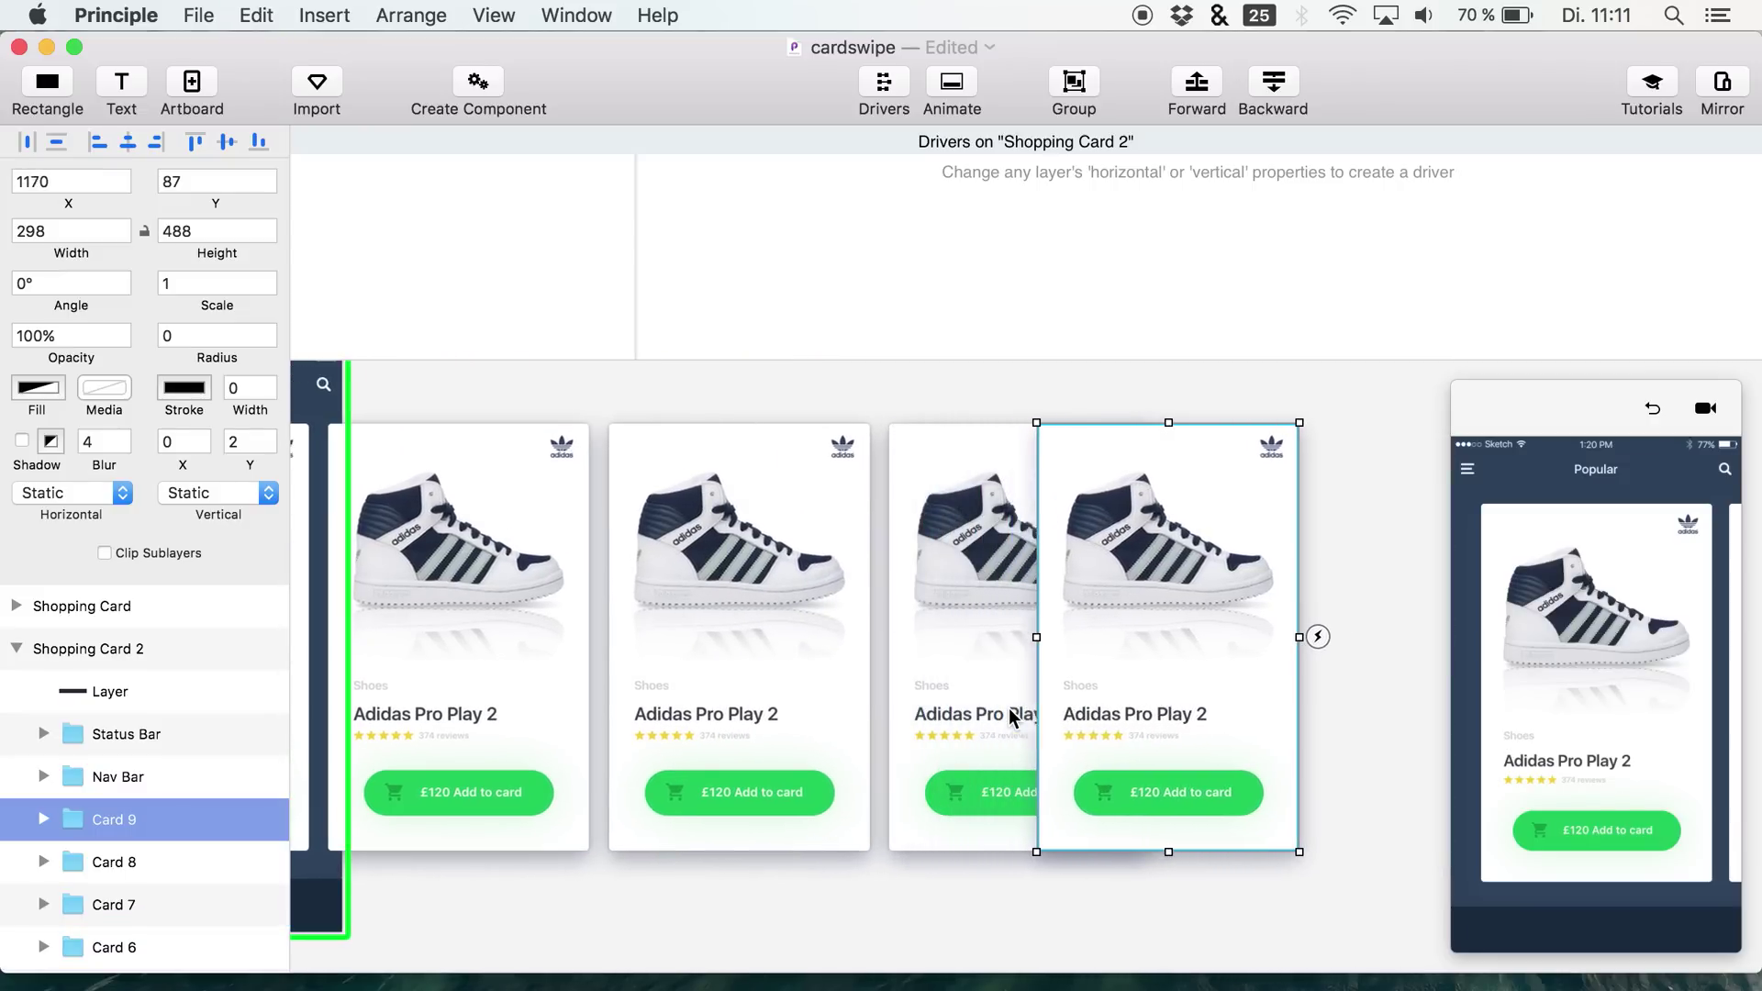
key("shift+Right")
key("shift+Right")
key("shift+Right")
key("shift+Right")
key("shift+Right")
key("shift+Right")
key("shift+Right")
key("shift+Right")
key("shift+Right")
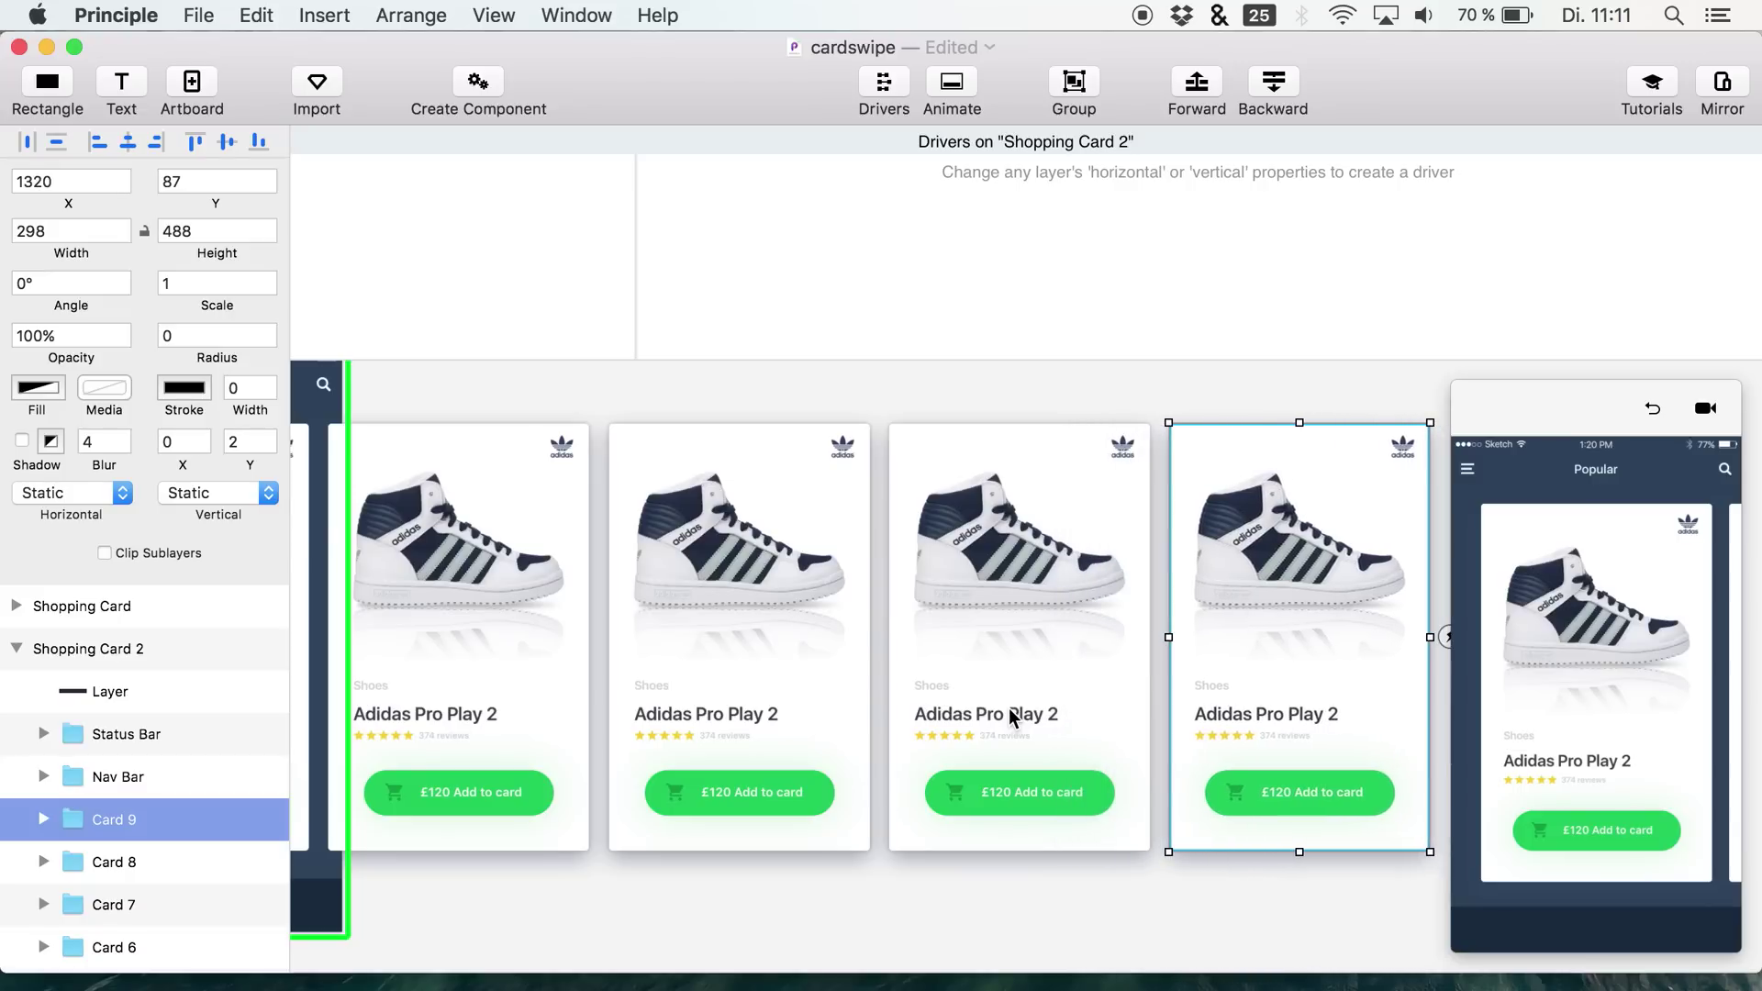
- Duplicate the fifth card and shift the copy horizontally to X 1640 as the sixth card of the row
scroll(911, 752, "right", 5)
key("super+d")
key("shift+Right")
key("shift+Right")
key("shift+Right")
key("shift+Right")
key("shift+Right")
key("shift+Right")
key("shift+Right")
key("shift+Right")
key("shift+Right")
key("shift+Right")
key("shift+Right")
key("shift+Right")
key("shift+Right")
key("shift+Right")
key("shift+Right")
key("shift+Right")
key("shift+Right")
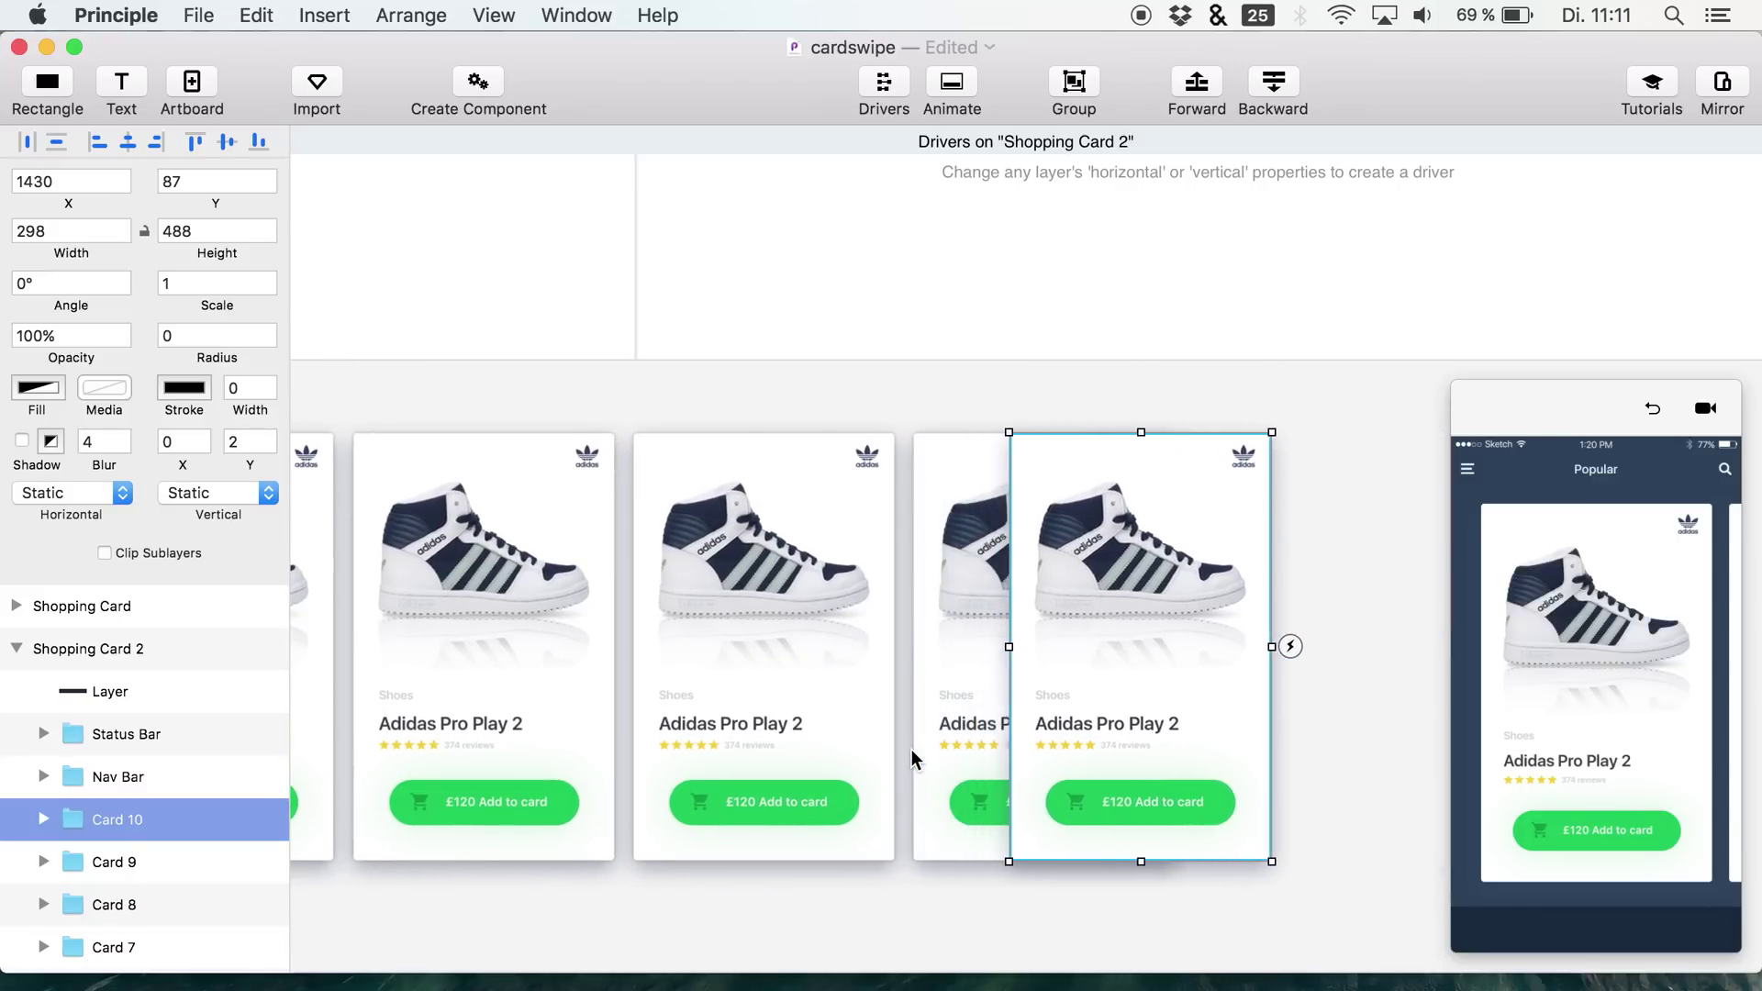
key("shift+Right")
key("shift+Right")
key("shift+Right")
key("shift+Right")
key("shift+Right")
key("shift+Right")
key("shift+Right")
key("shift+Right")
key("shift+Right")
key("shift+Right")
key("shift+Right")
key("shift+Right")
key("shift+Right")
key("shift+Right")
key("shift+Right")
key("shift+Right")
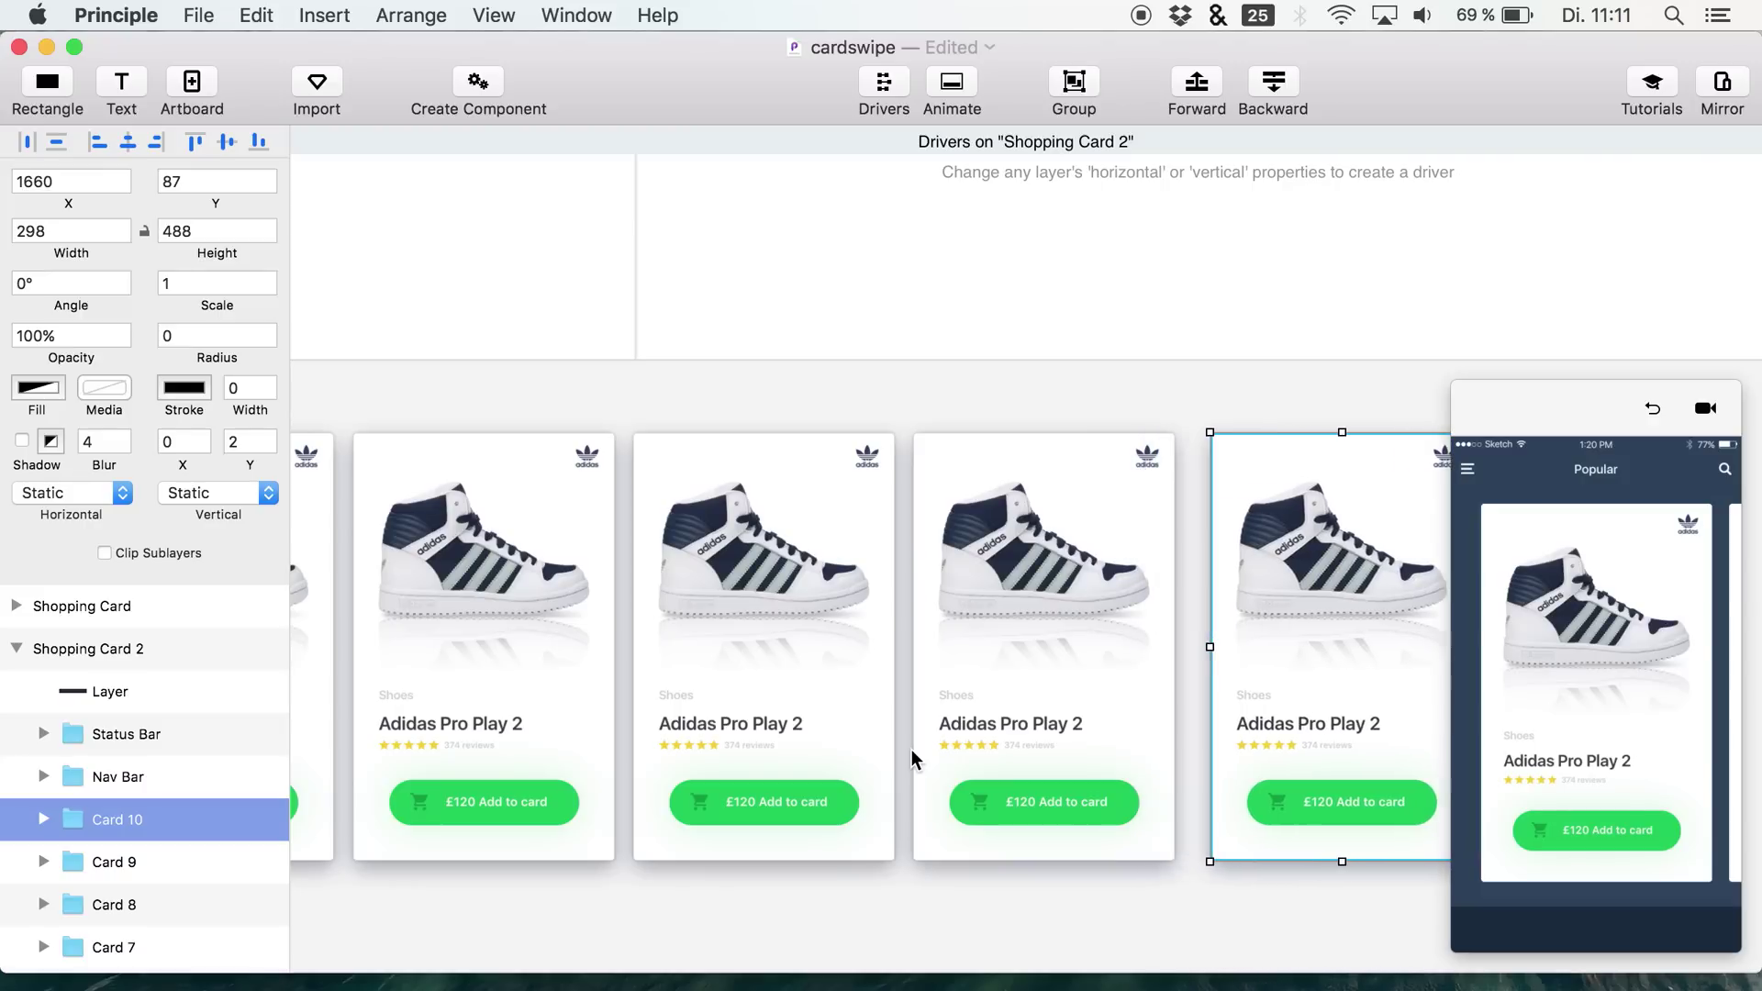
key("shift+Left")
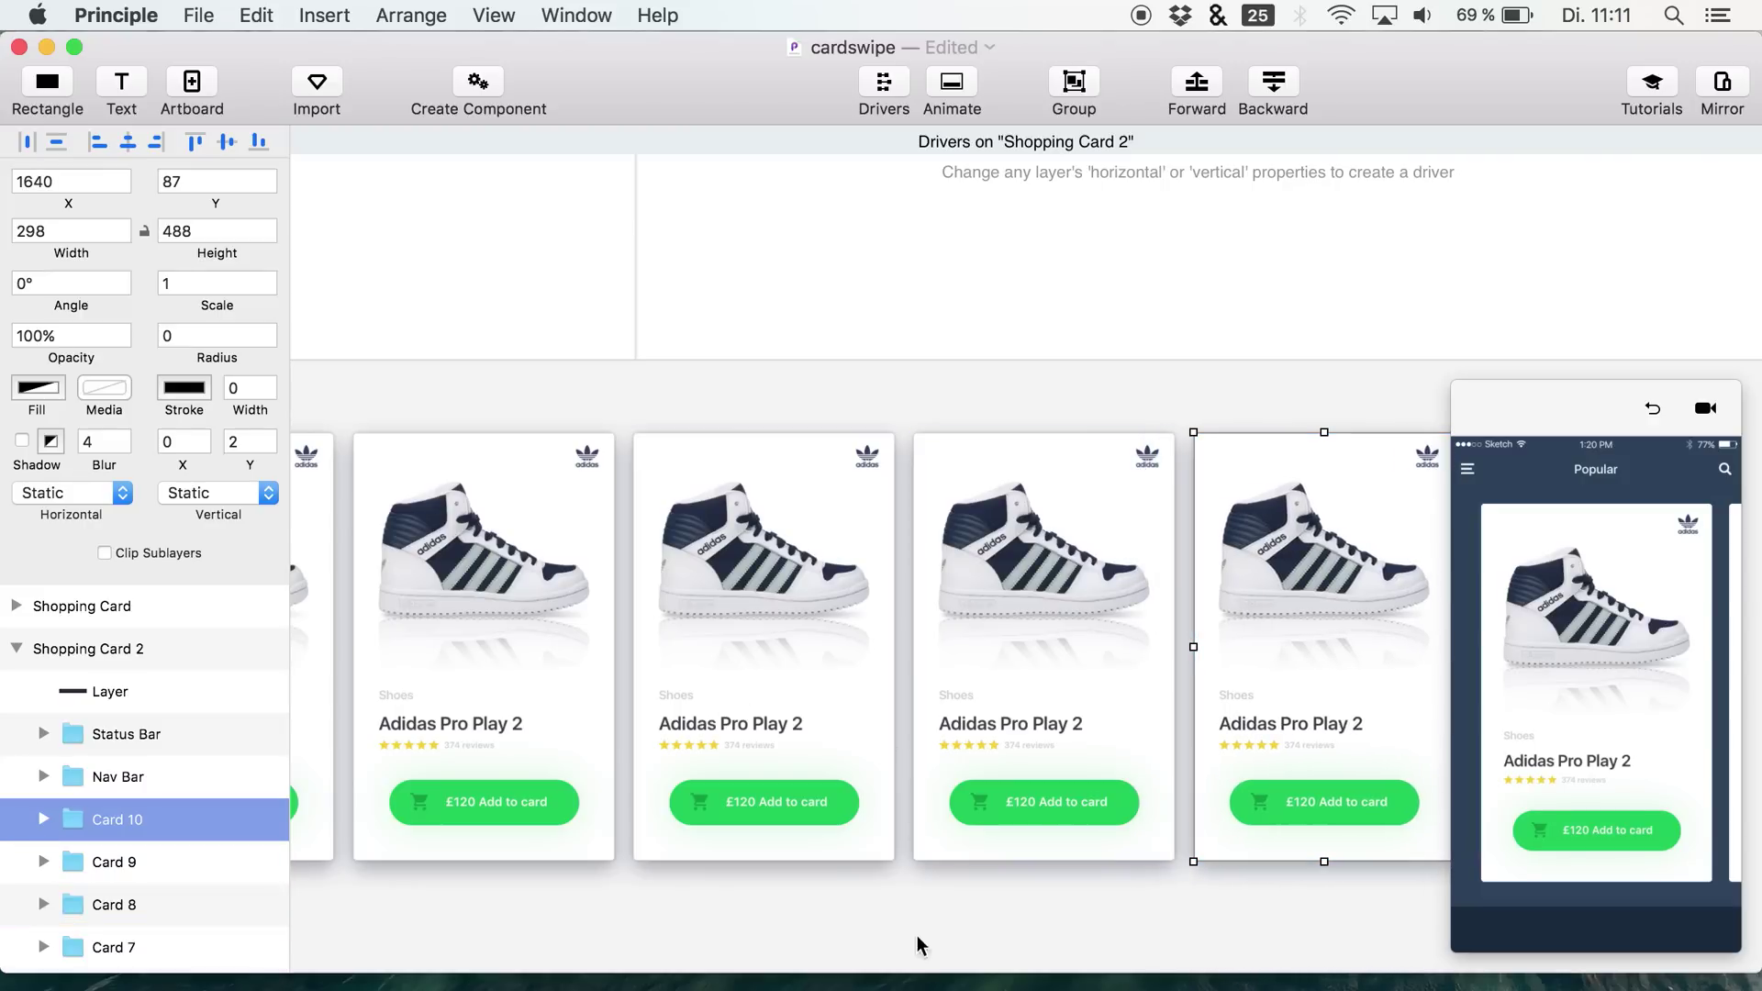
- Select all six cards of Shopping Card 2, Card 5 through Card 10, and group them as "cards"
scroll(139, 813, "down", 3)
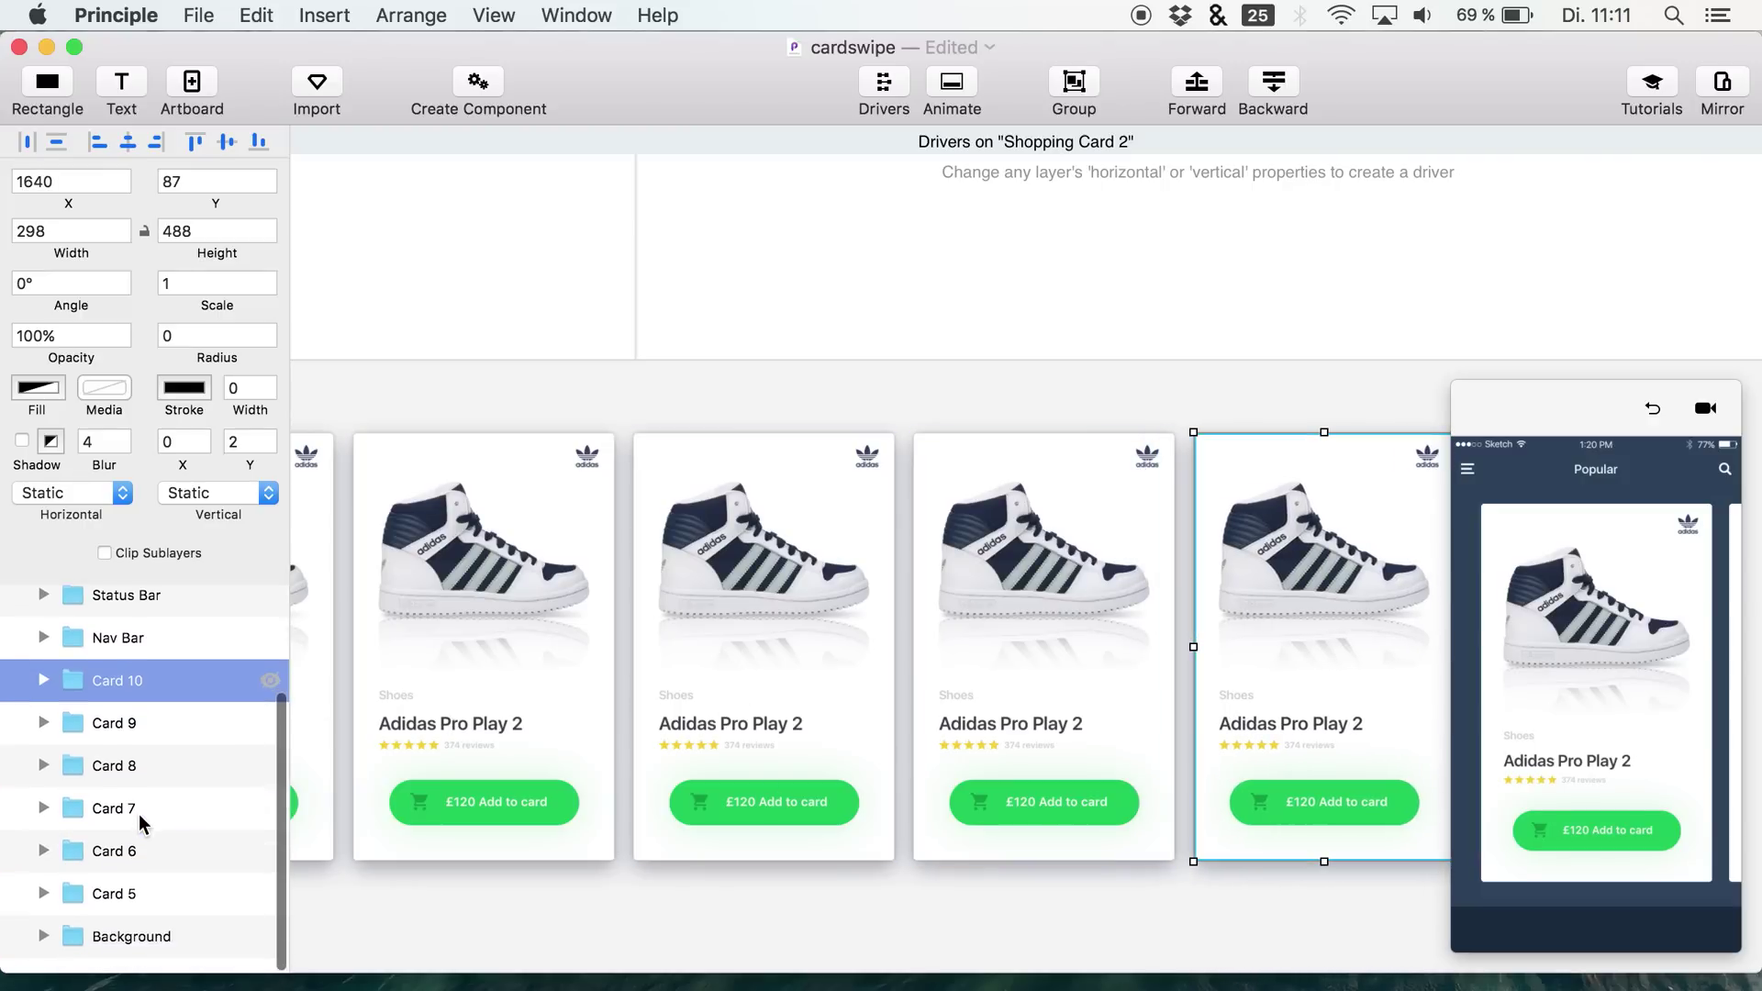
left_click(124, 889, "shift")
scroll(520, 712, "left", 5)
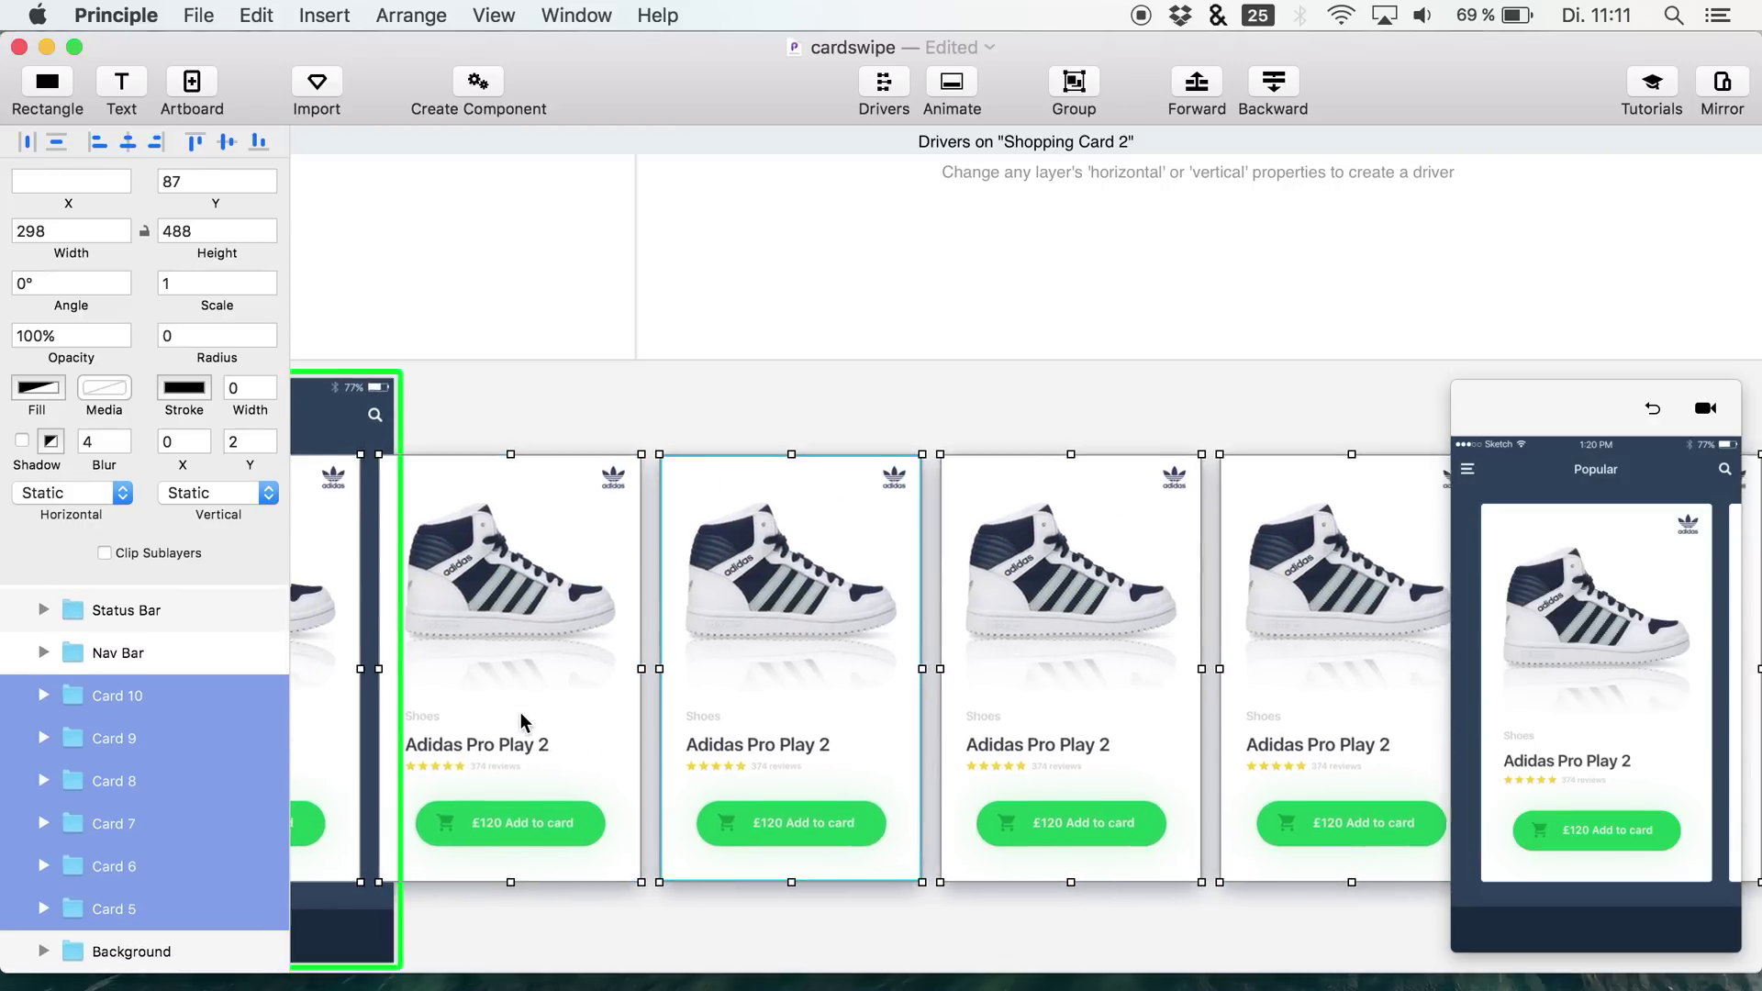
key("super+g")
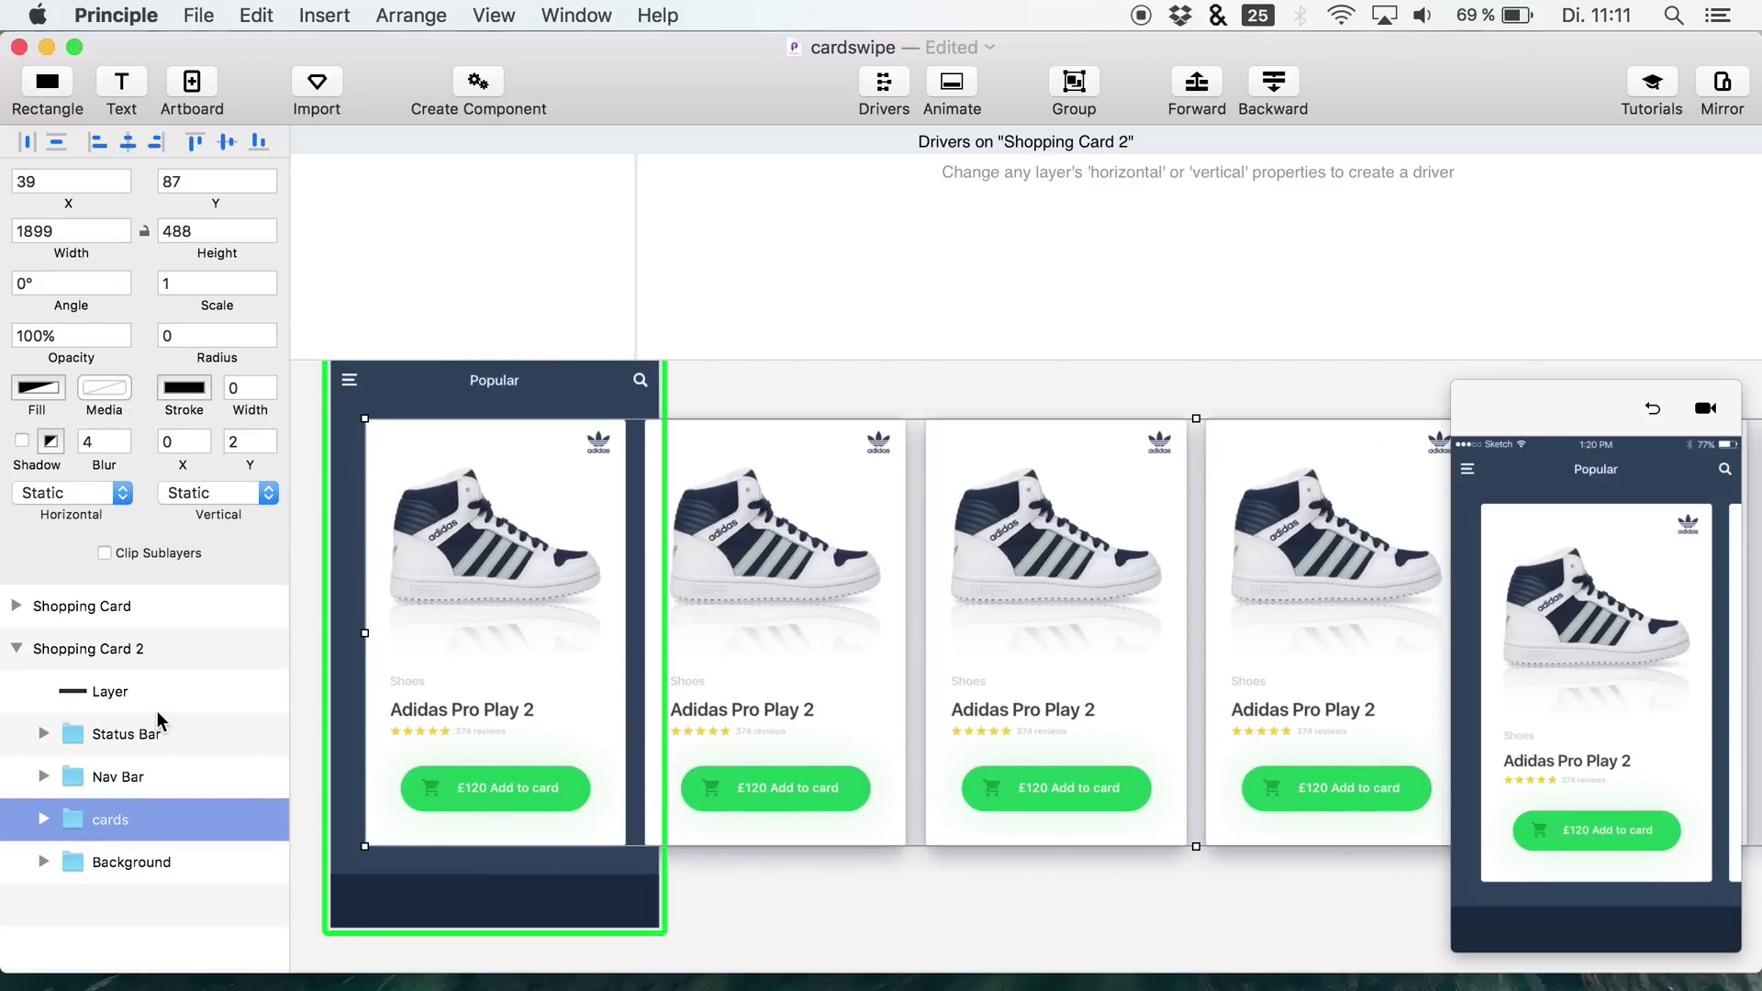
- Narrow the cards group from its far edge to a width of 298, matching the first card
scroll(771, 650, "right", 10)
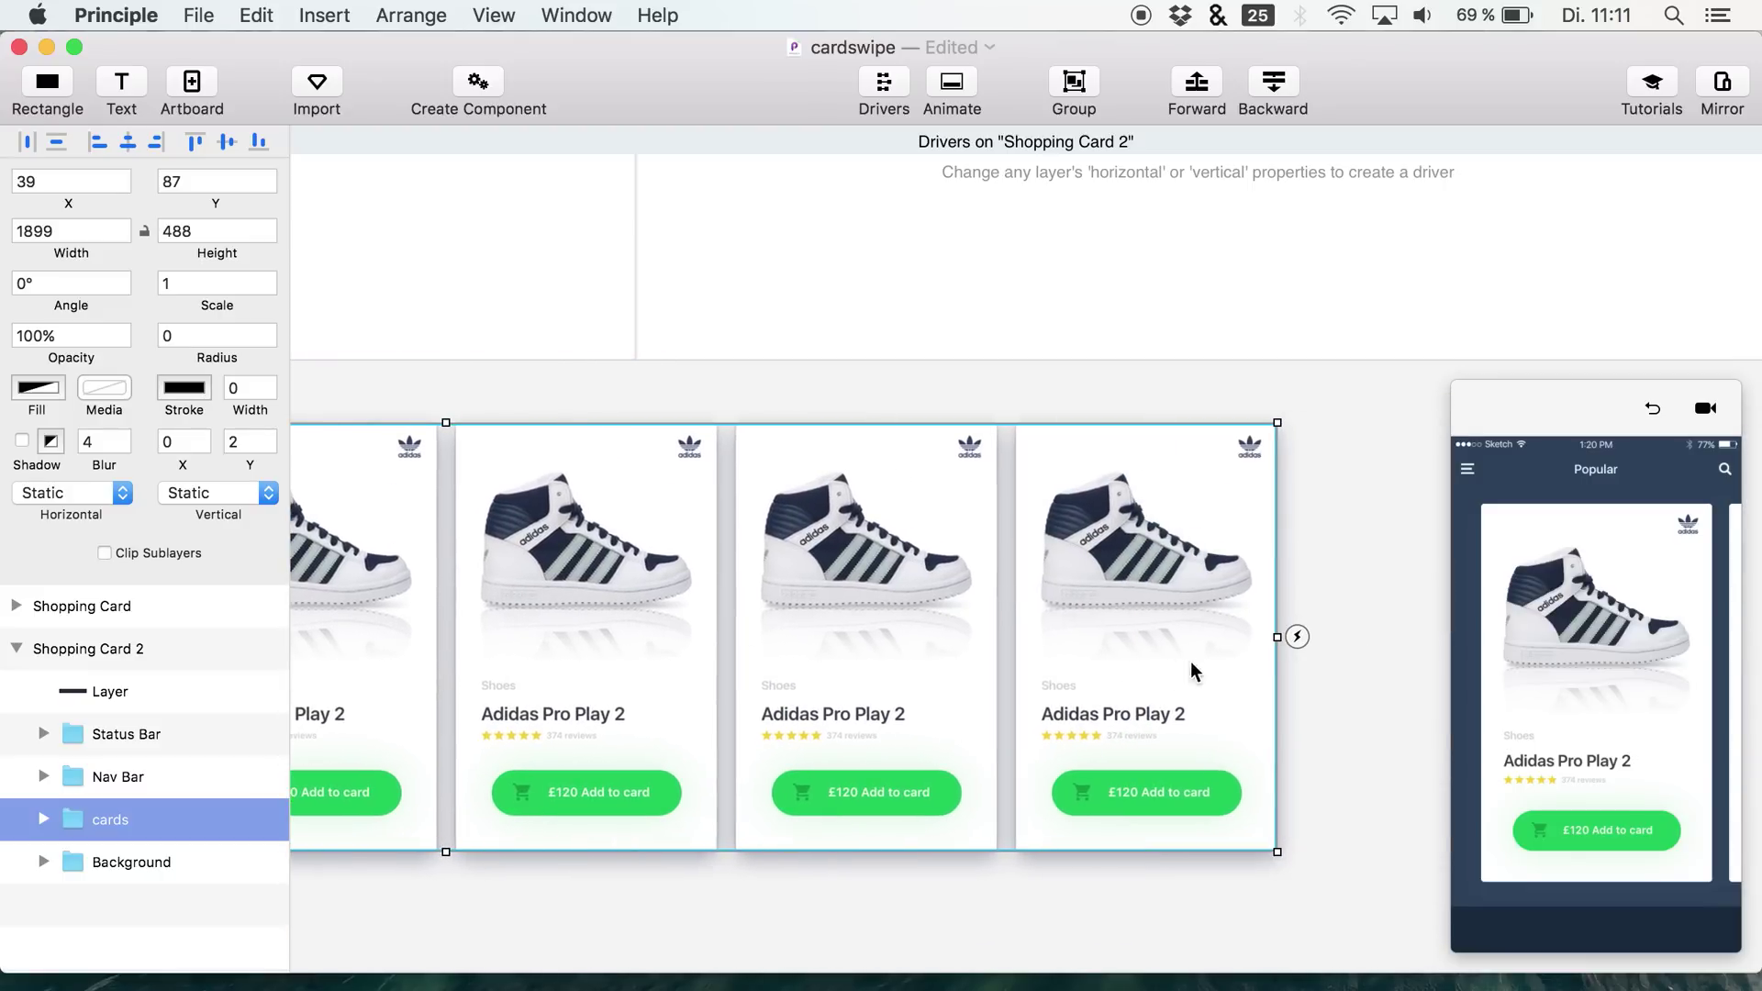
left_click_drag(1265, 626, 397, 611)
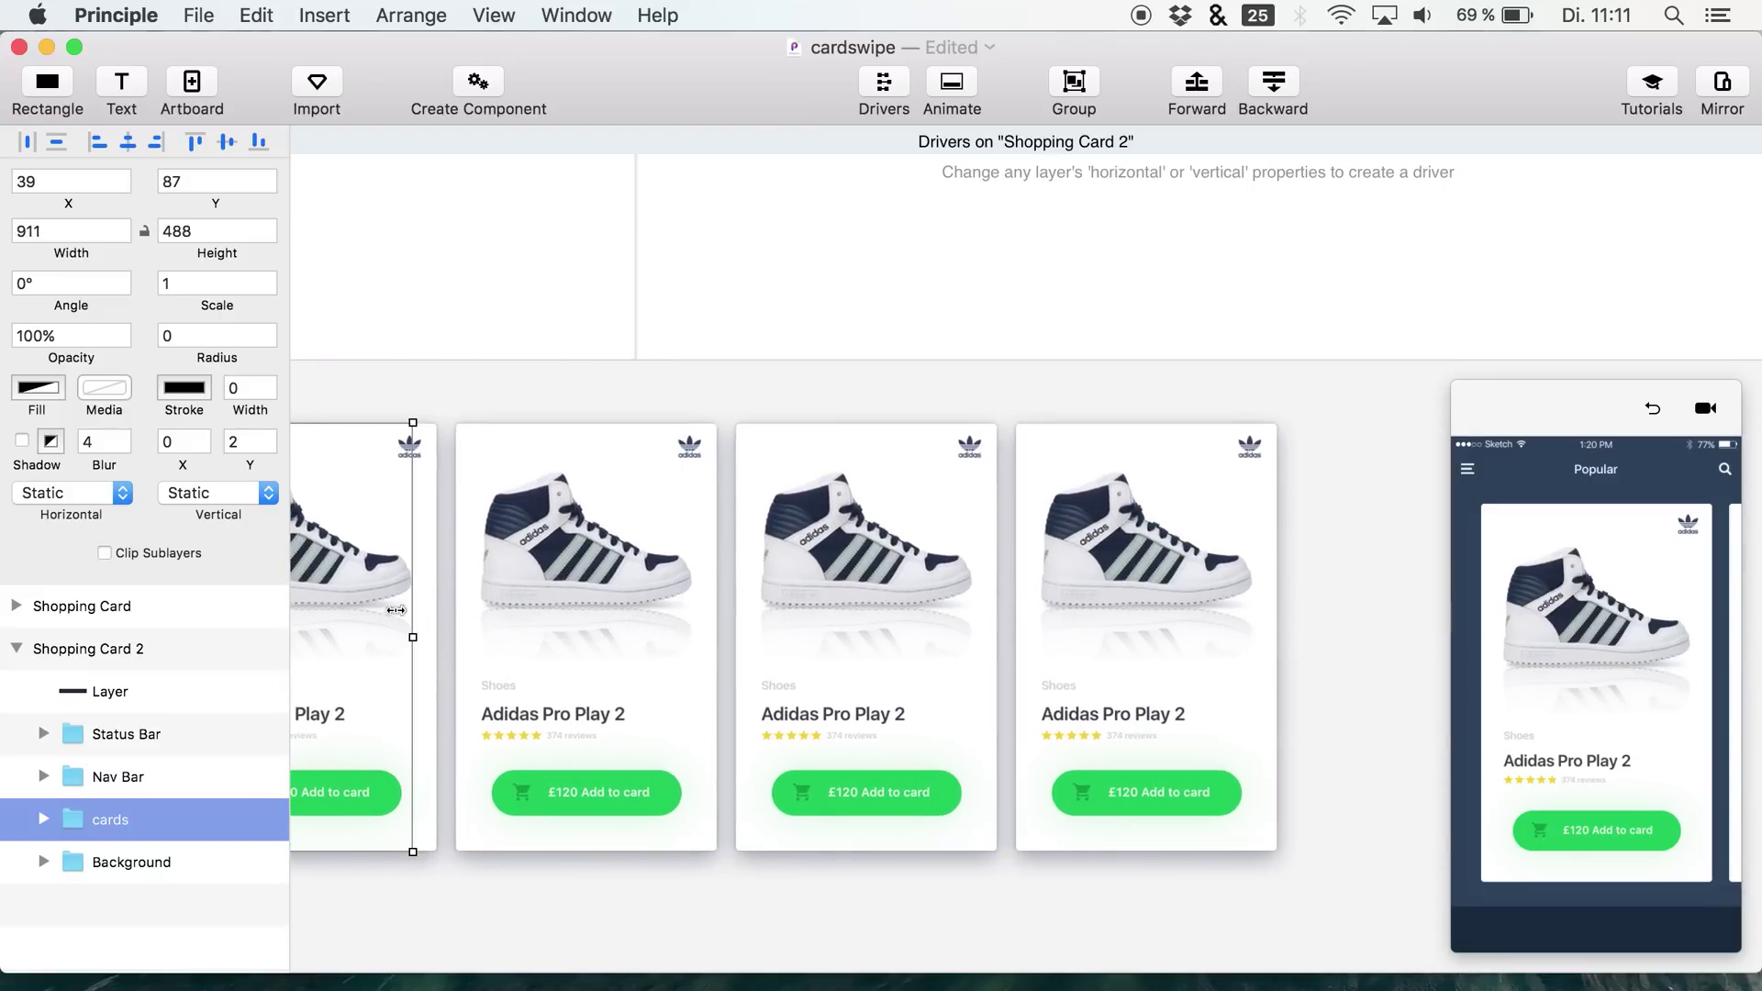
scroll(488, 647, "left", 10)
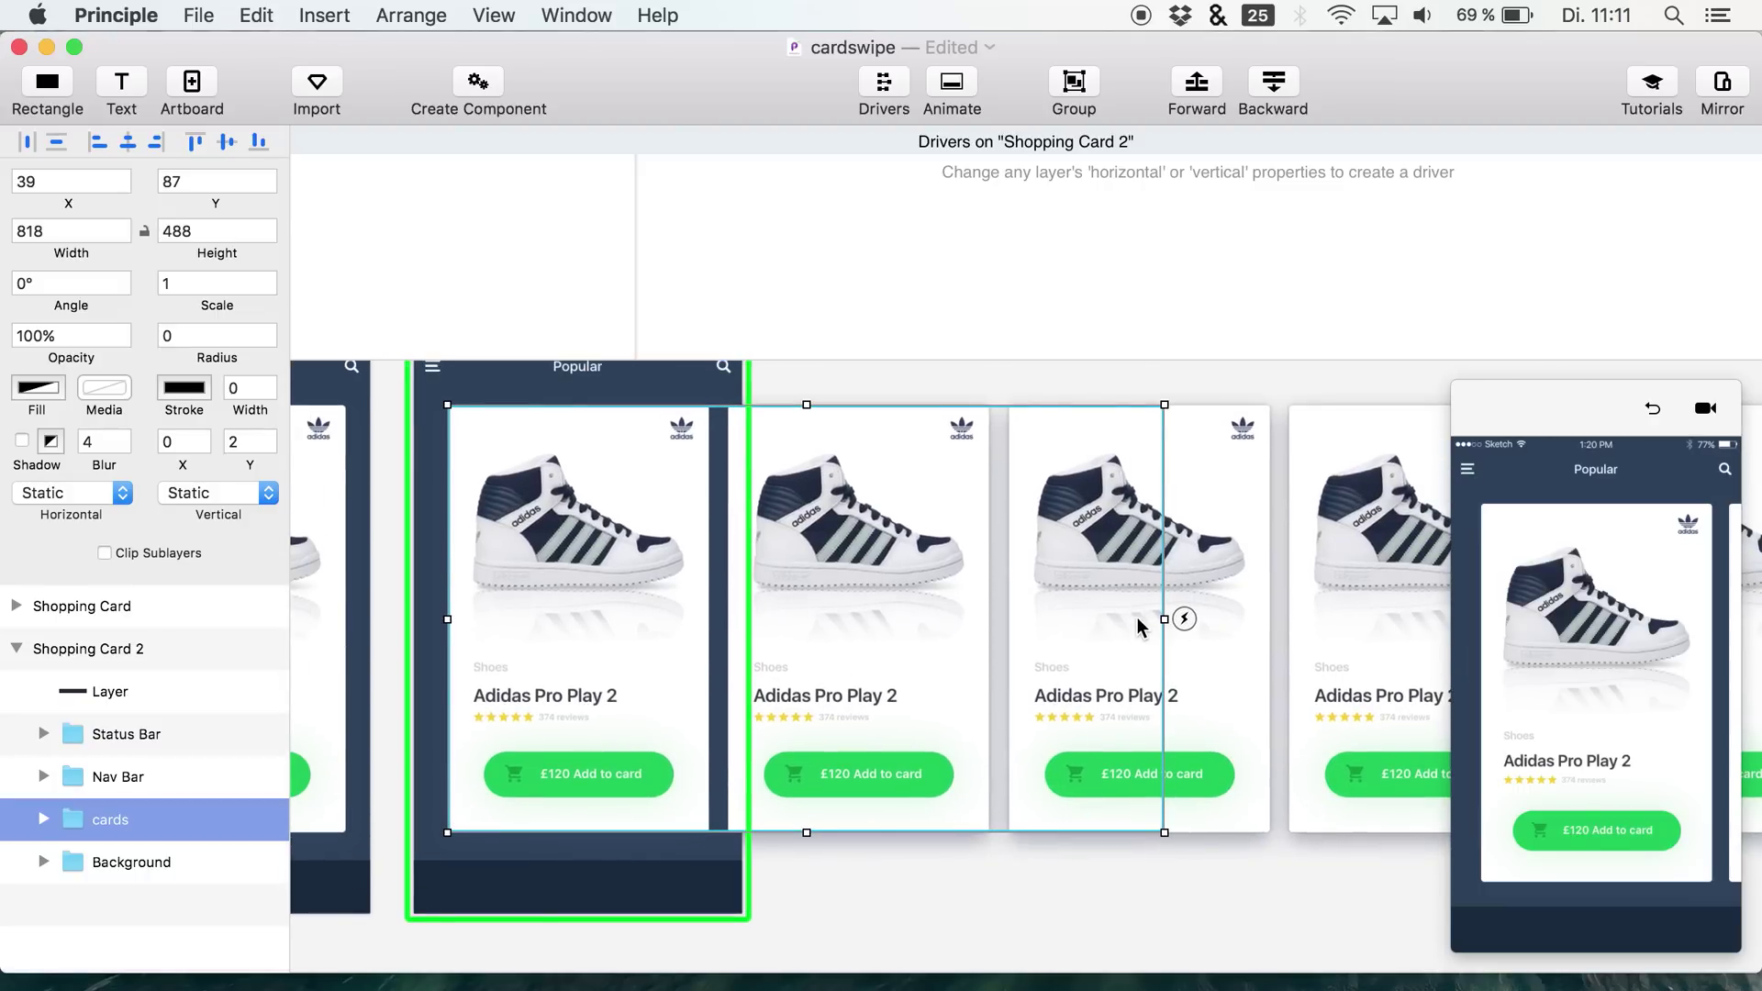
left_click_drag(1164, 619, 788, 589)
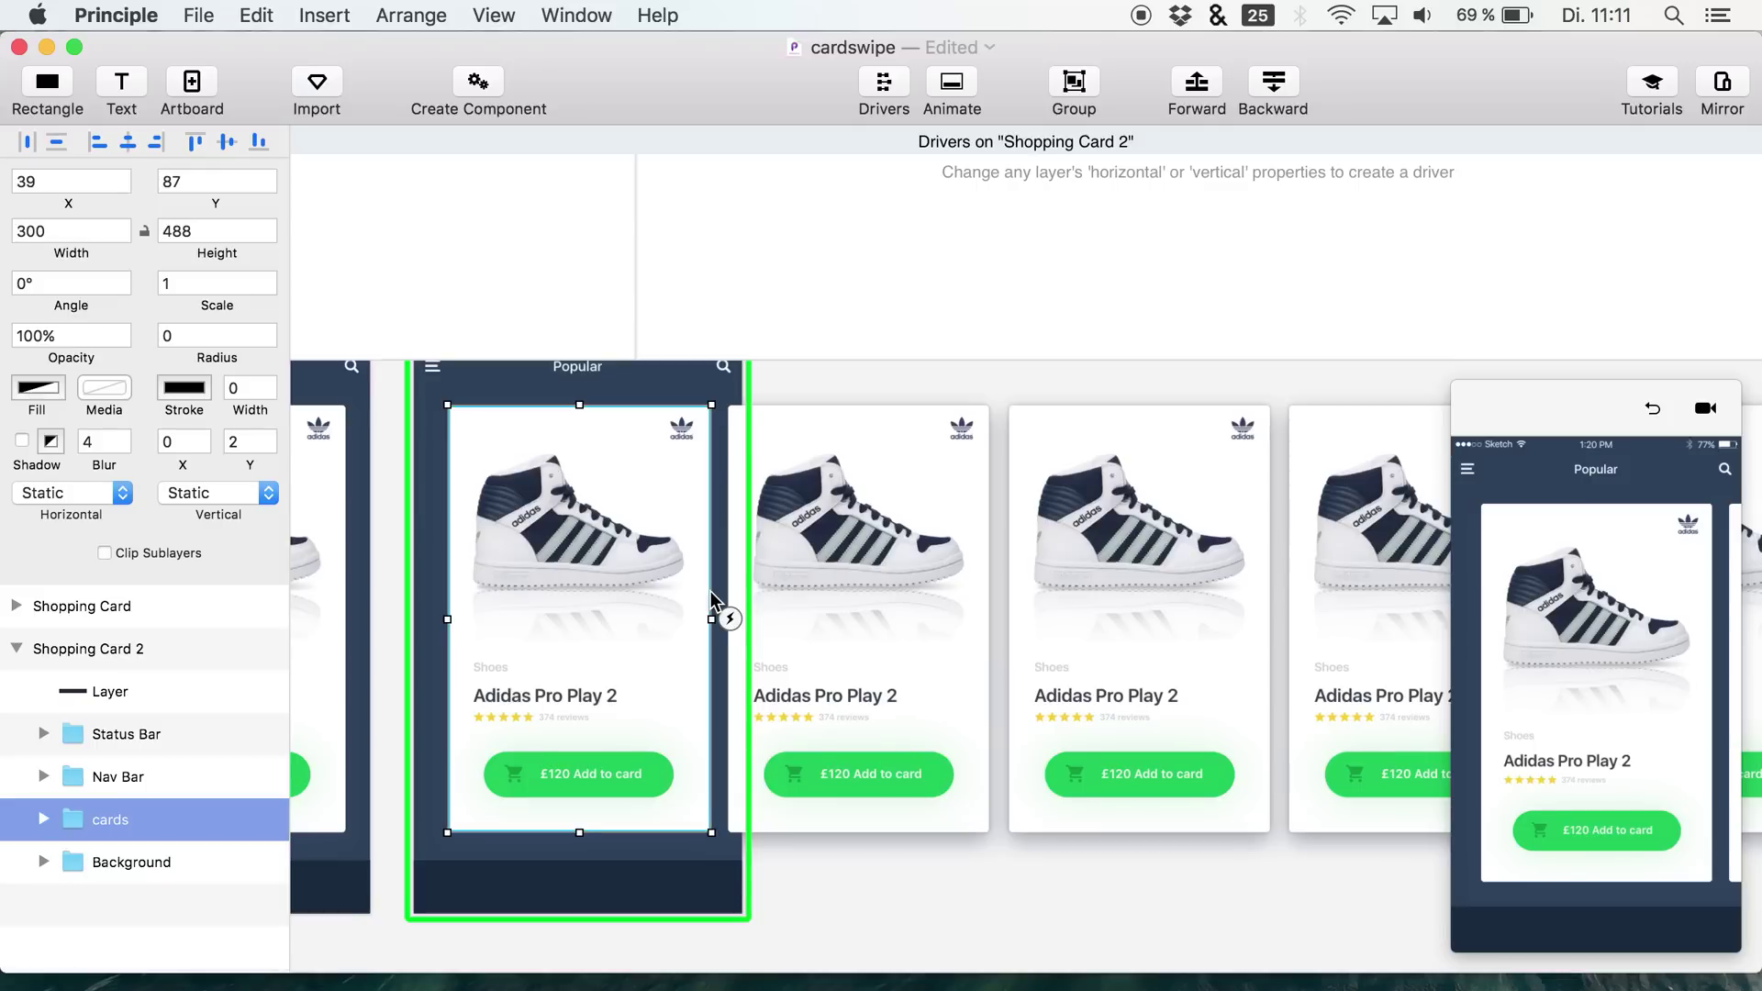
scroll(710, 591, "up", 5)
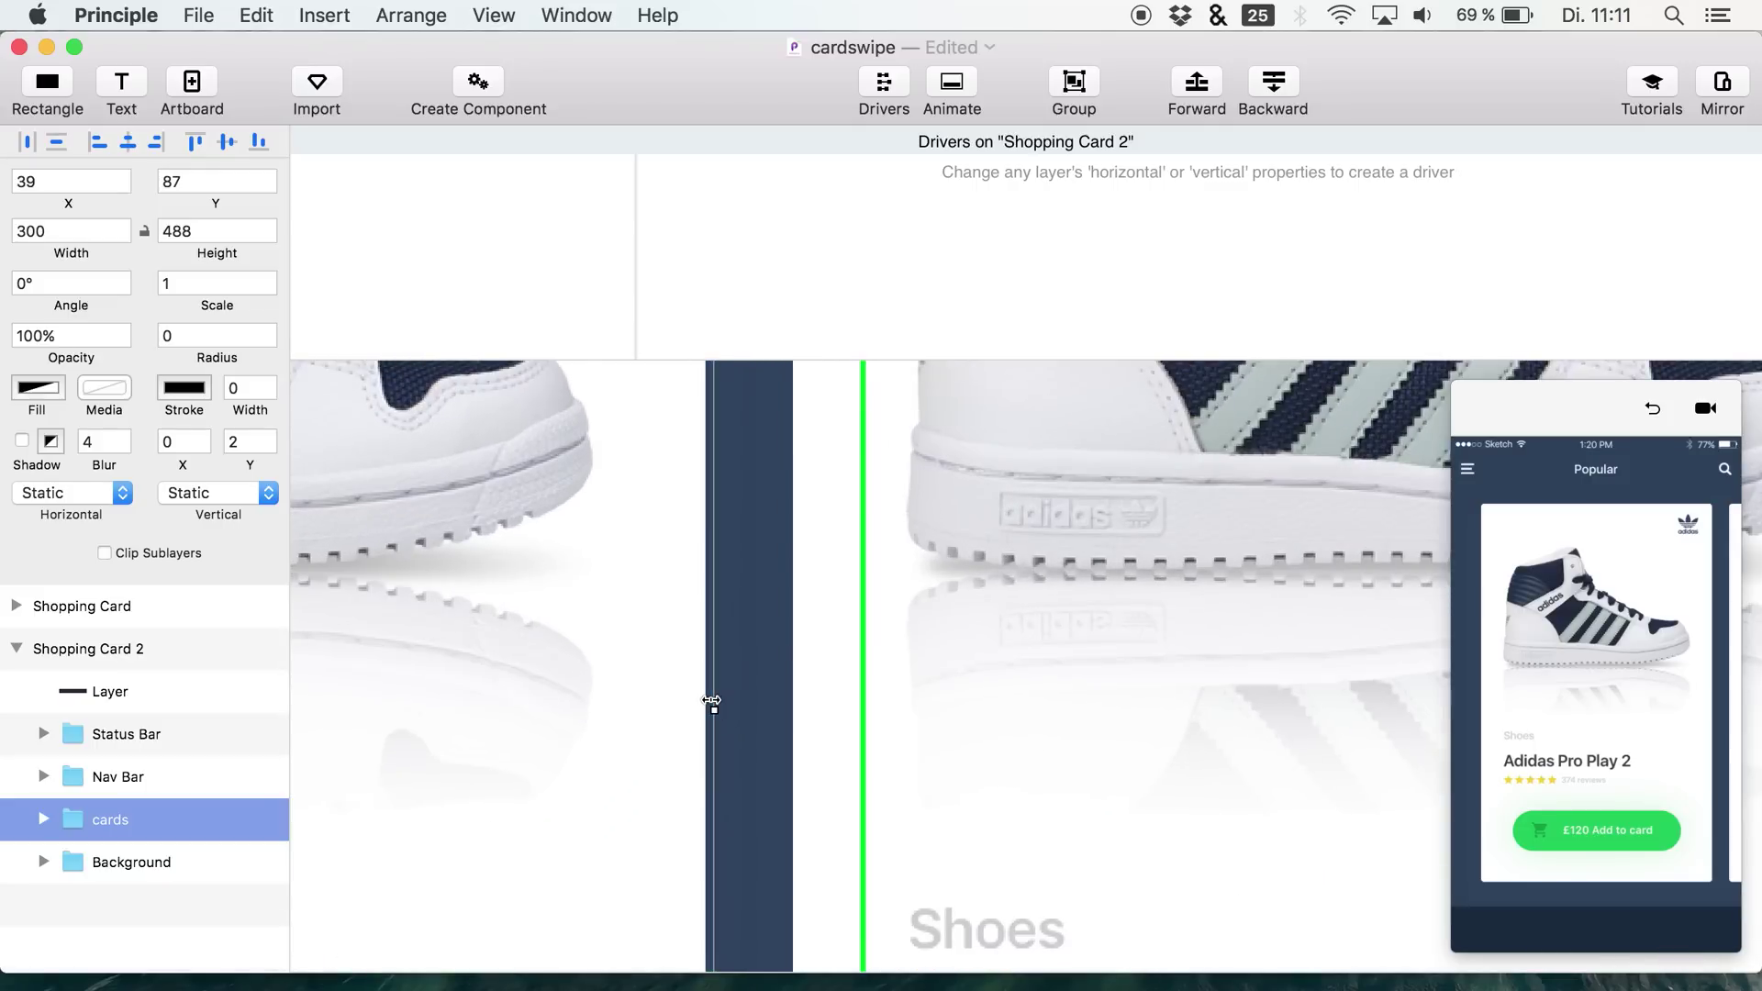
scroll(657, 729, "down", 10)
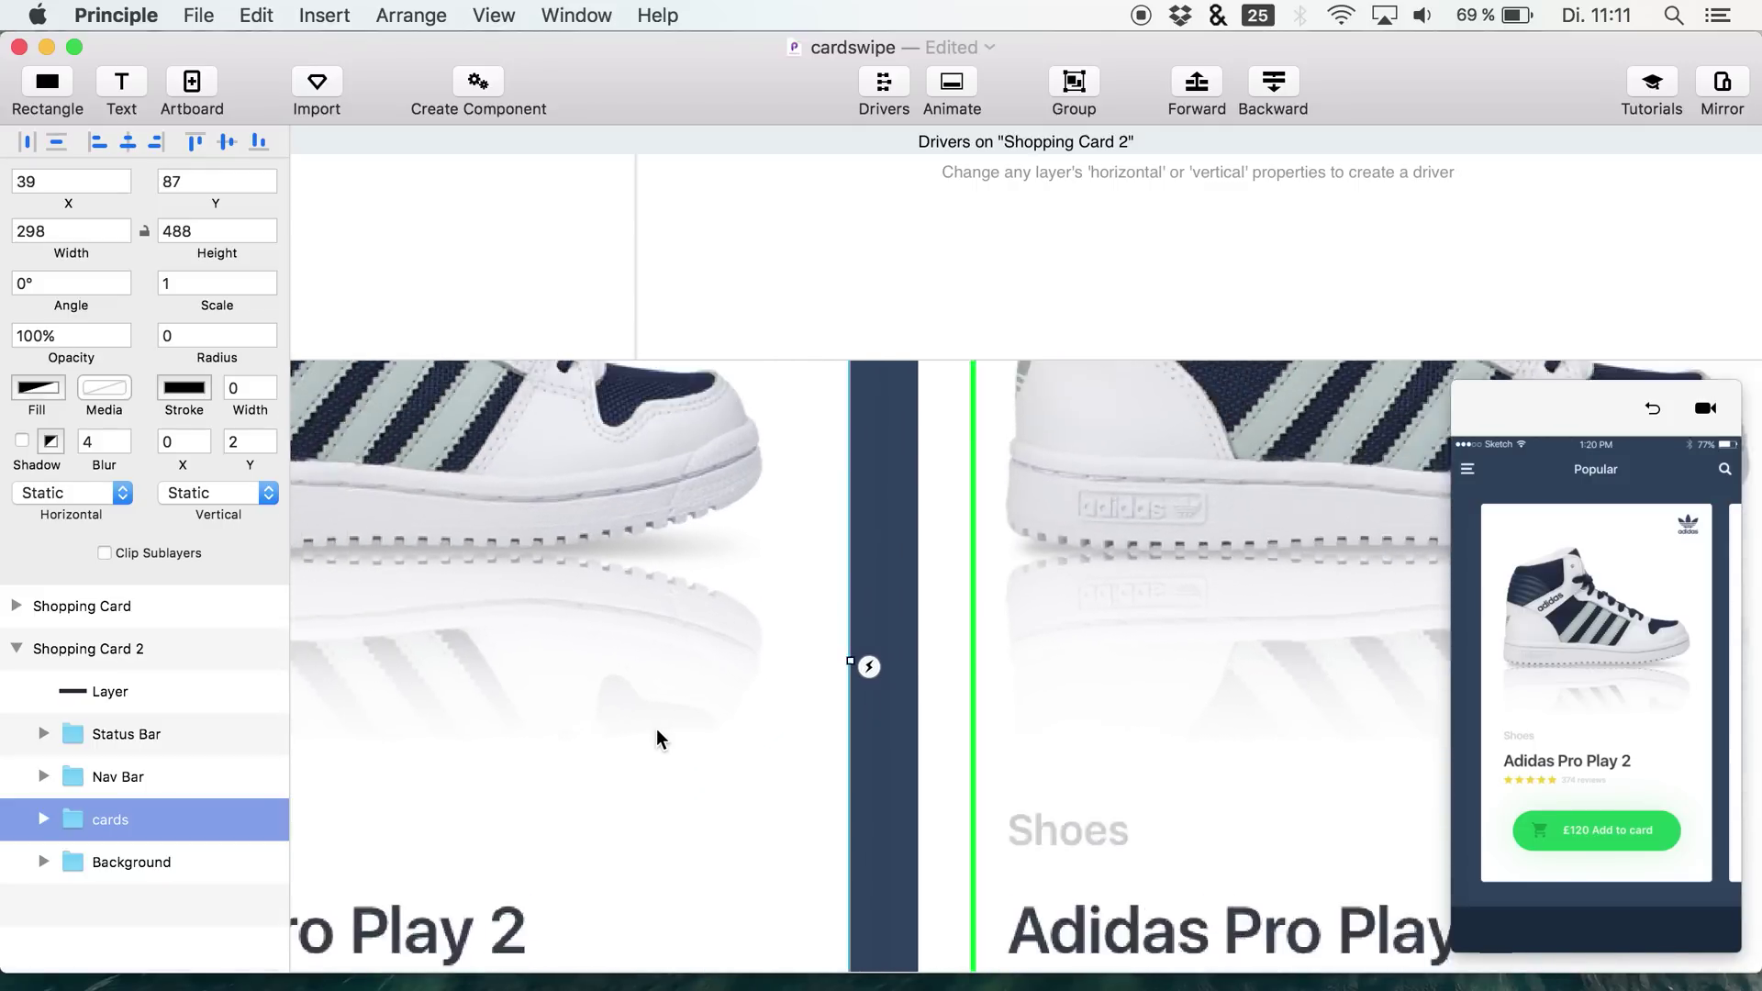
scroll(657, 729, "down", 5)
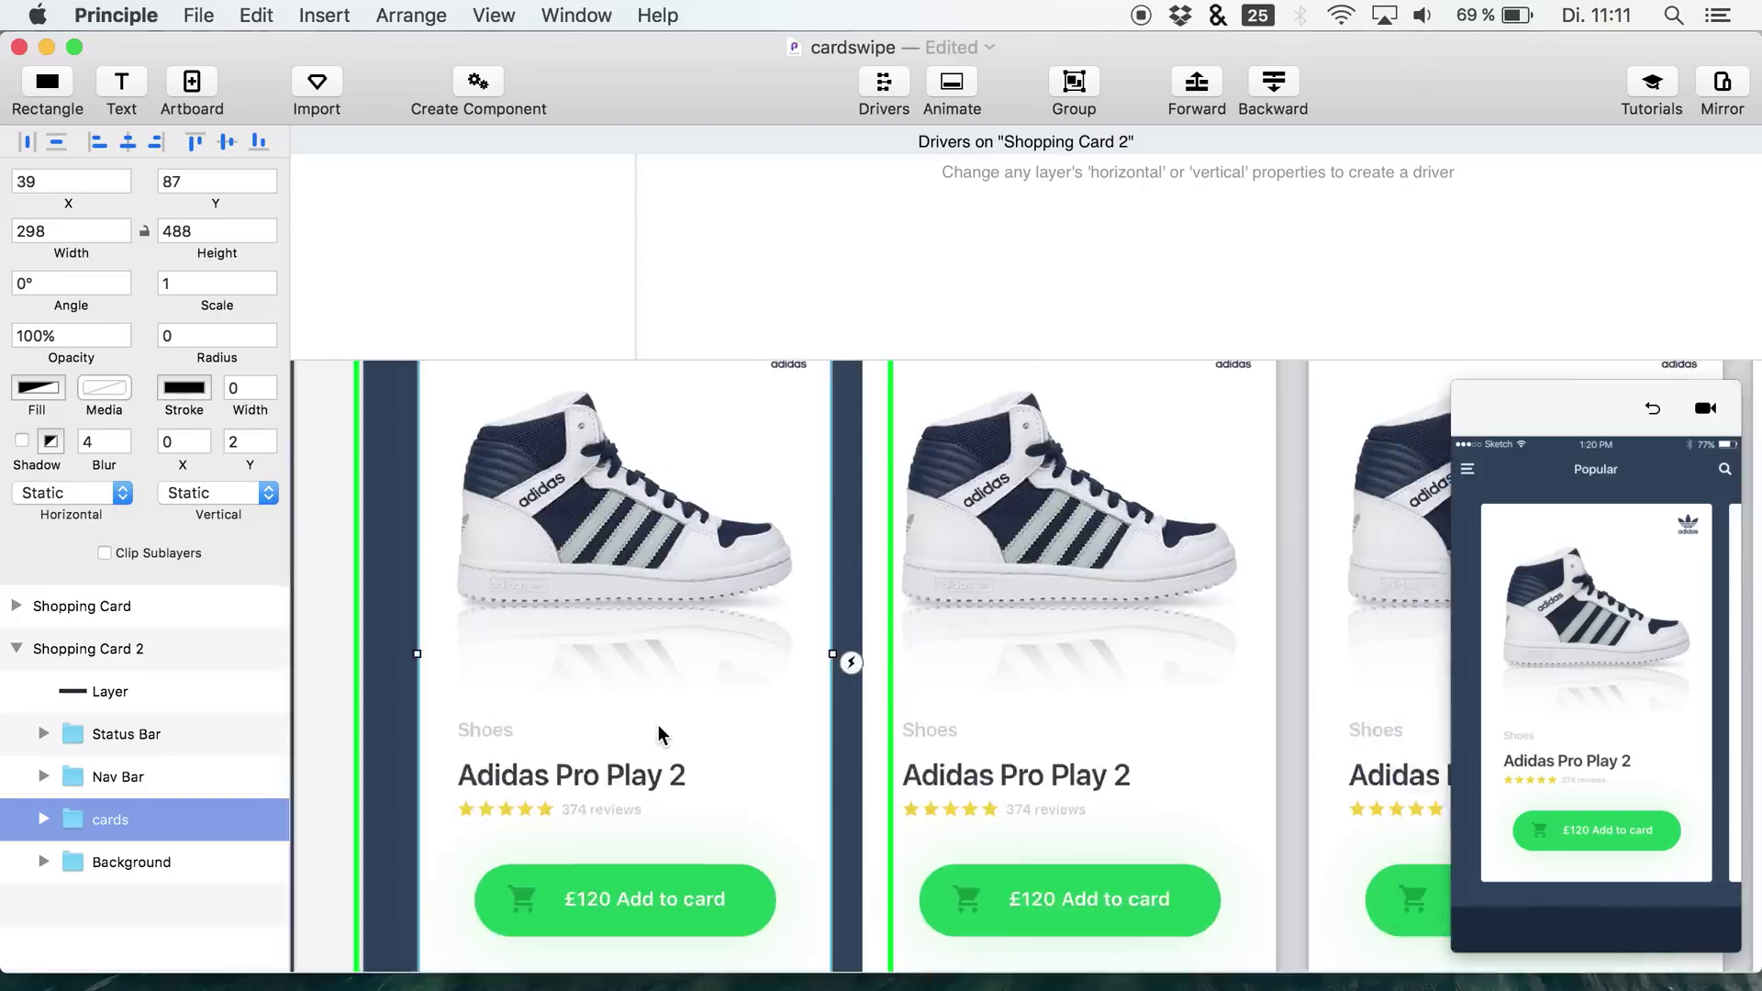
- Set the cards group's horizontal behavior to Page and swipe through the cards in the preview
left_click(114, 495)
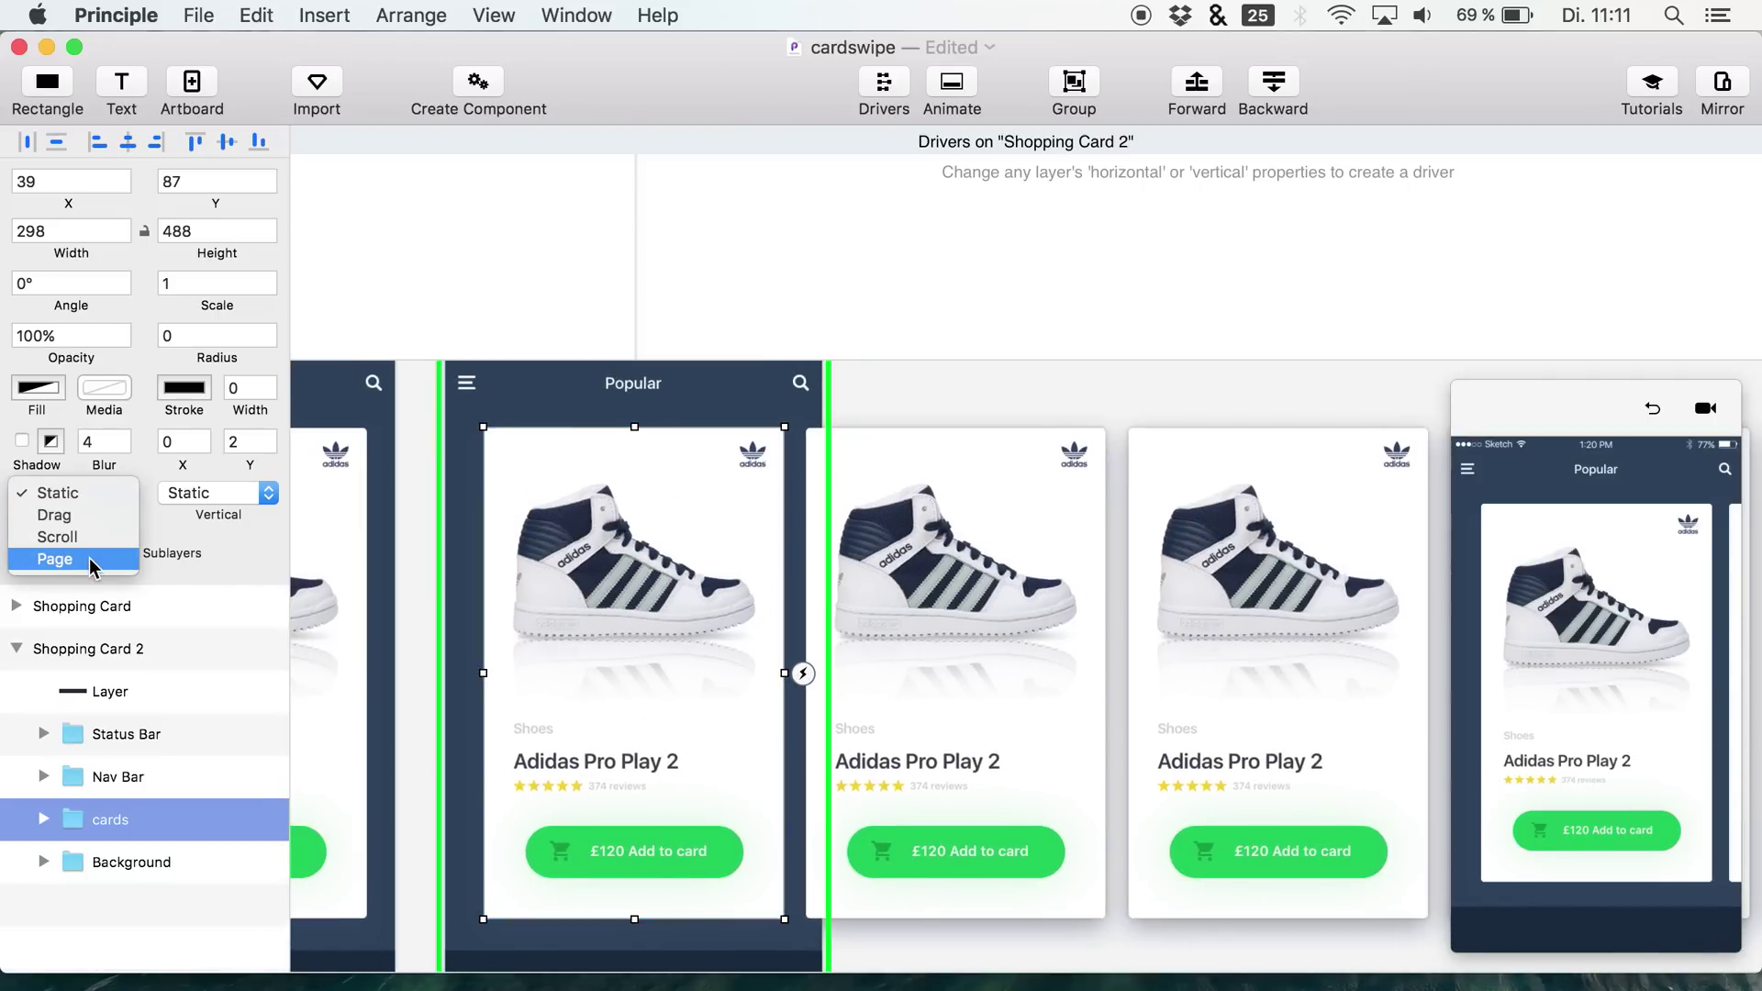
left_click(92, 559)
left_click_drag(1602, 706, 1514, 704)
left_click_drag(1528, 704, 1499, 669)
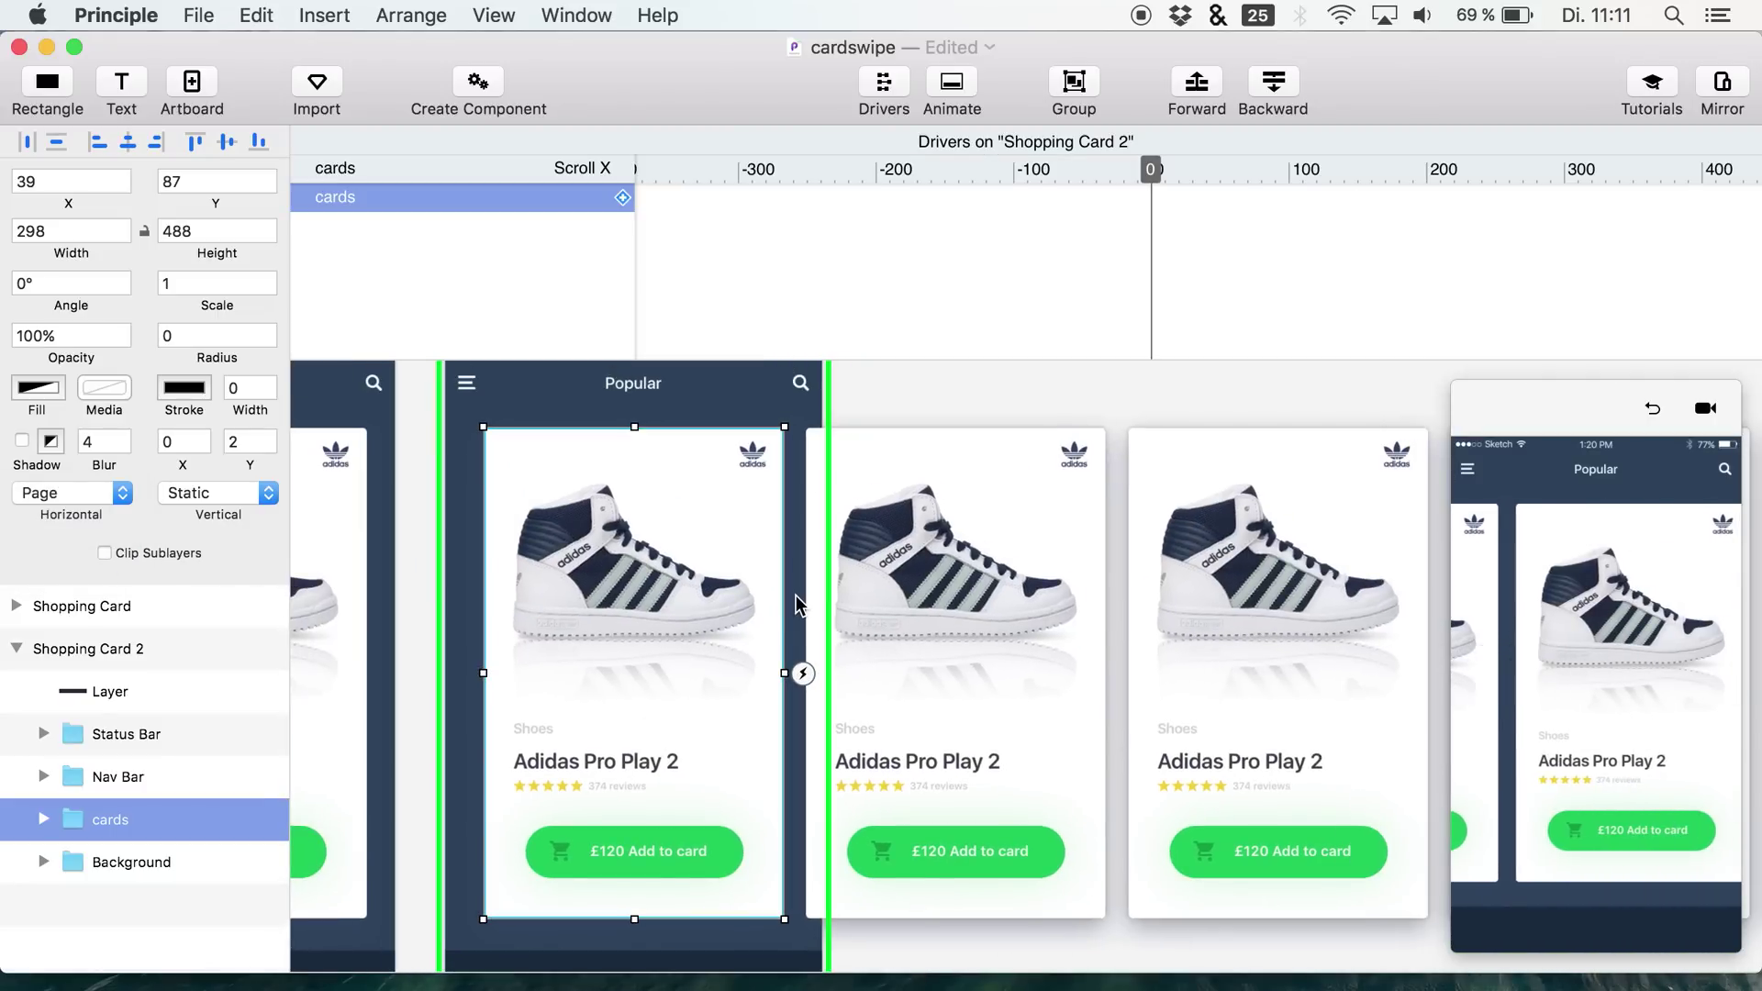
- Try a cards group width of 197, restart the preview on Shopping Card 2 and swipe to test the paging
left_click_drag(786, 674, 683, 675)
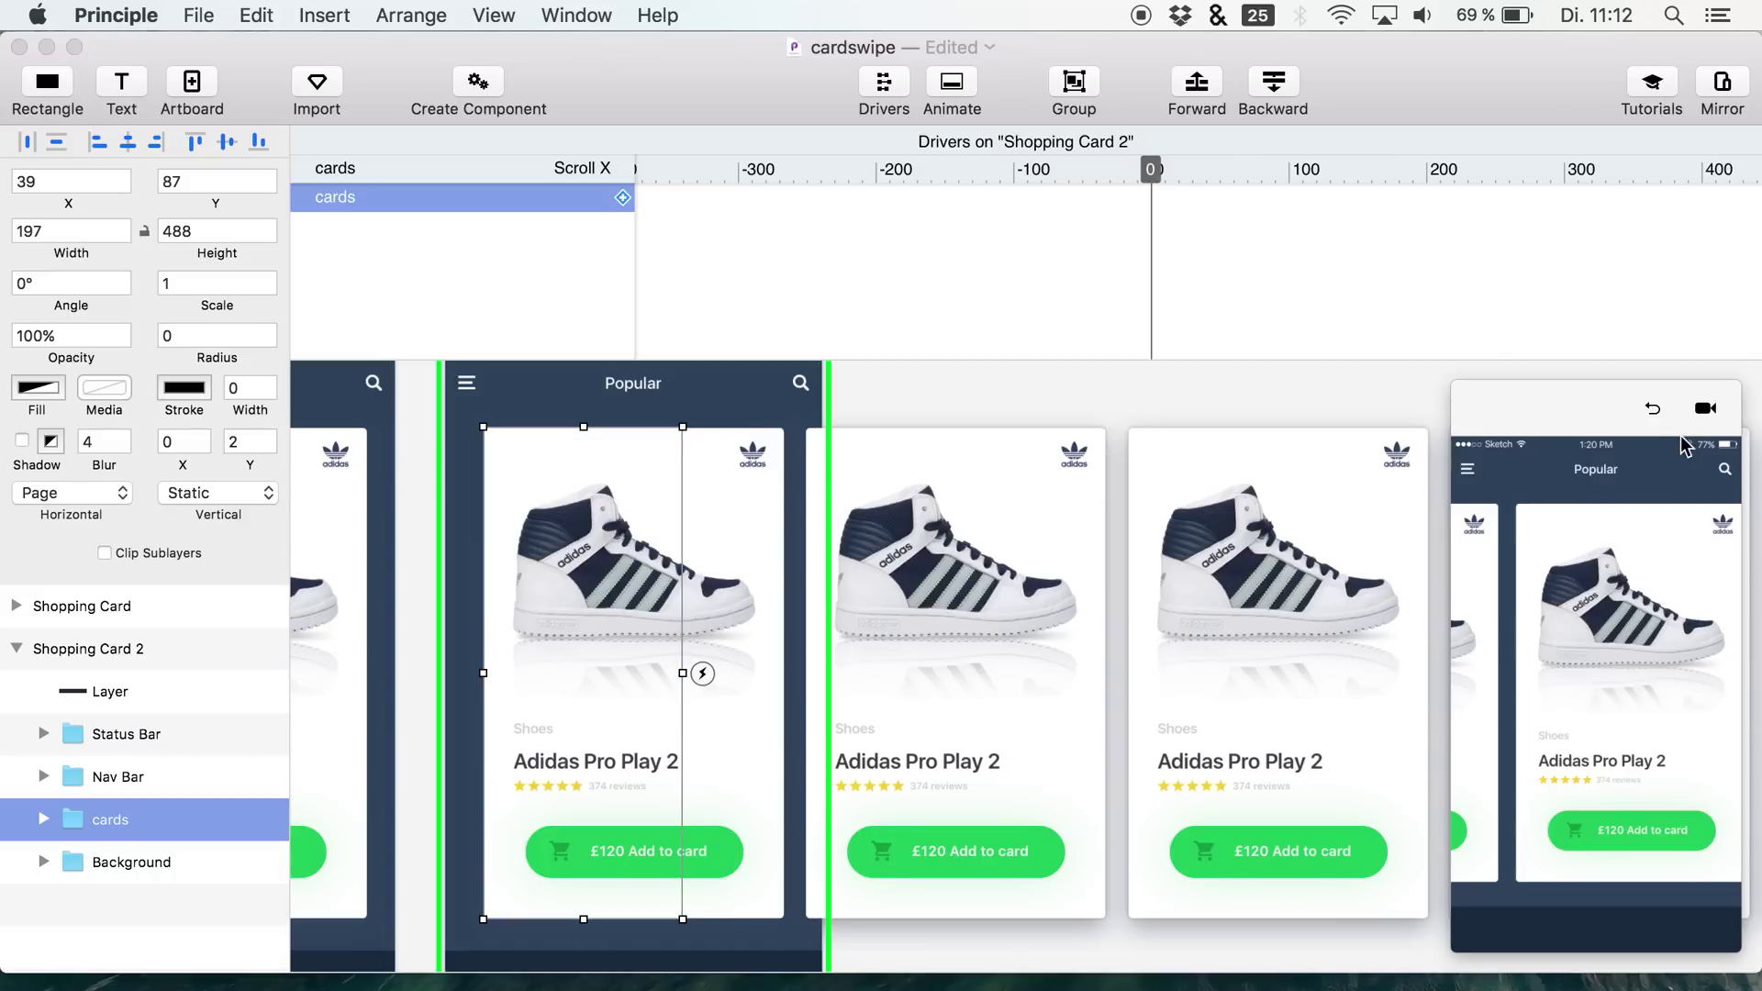
left_click(1642, 413)
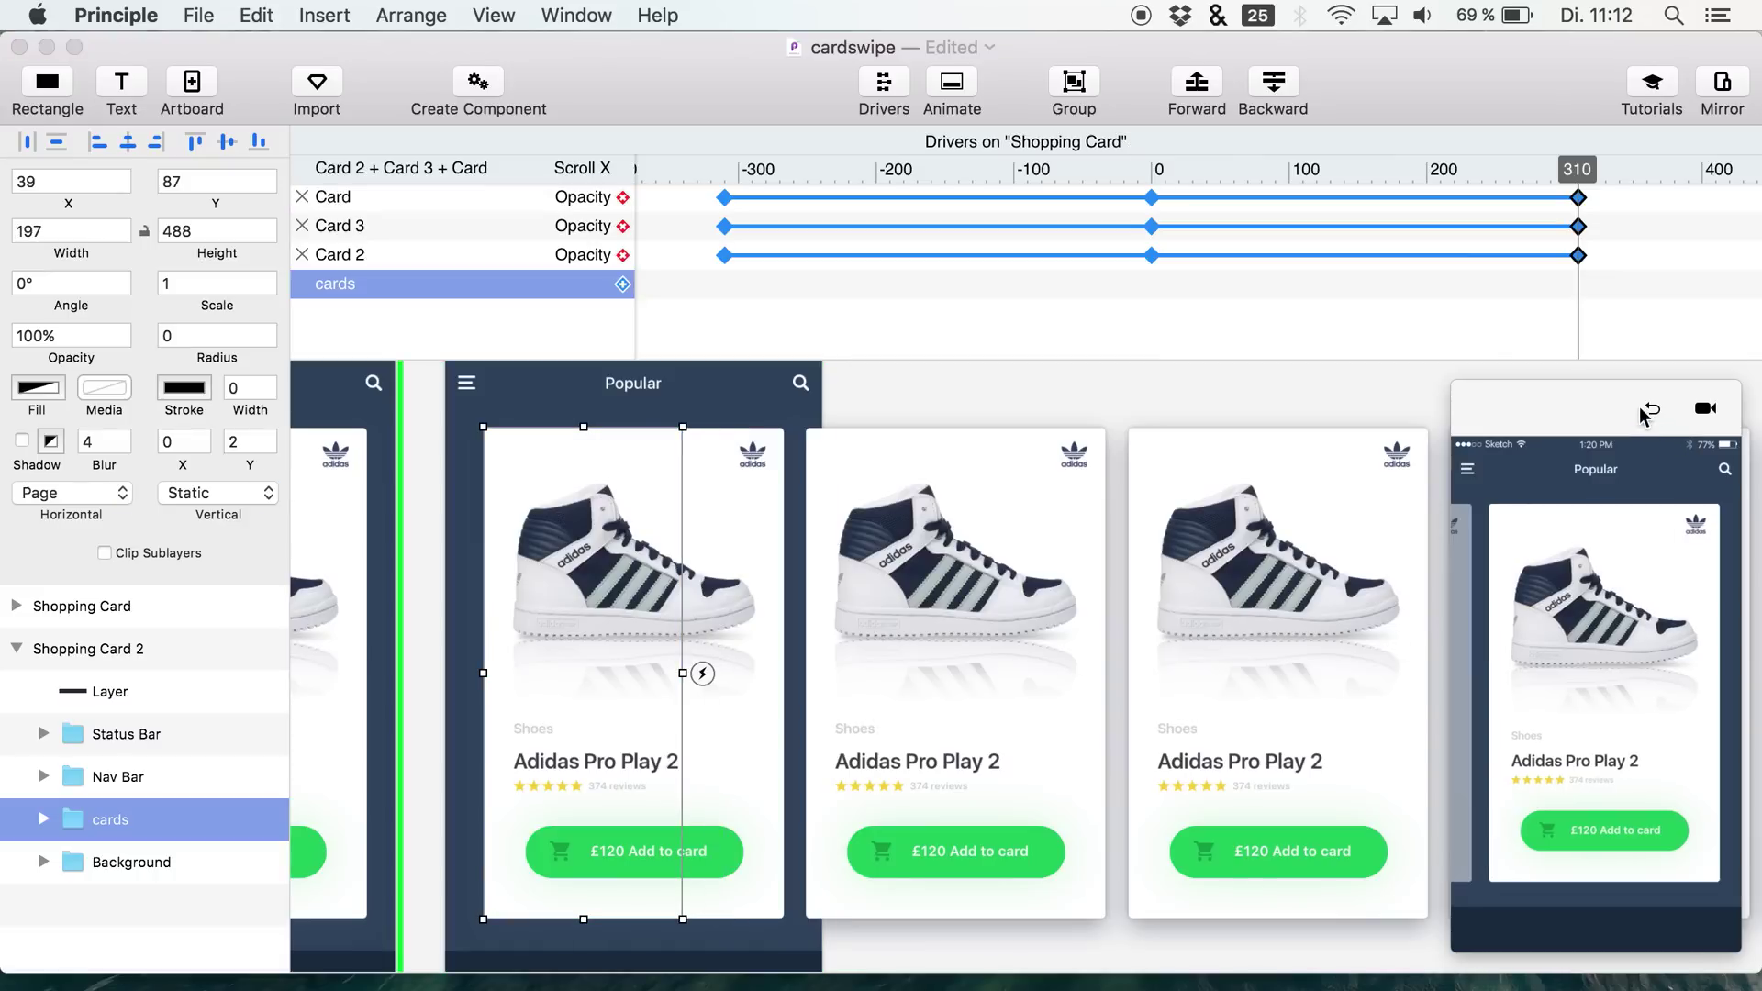
left_click(542, 439)
left_click_drag(1495, 620, 1459, 619)
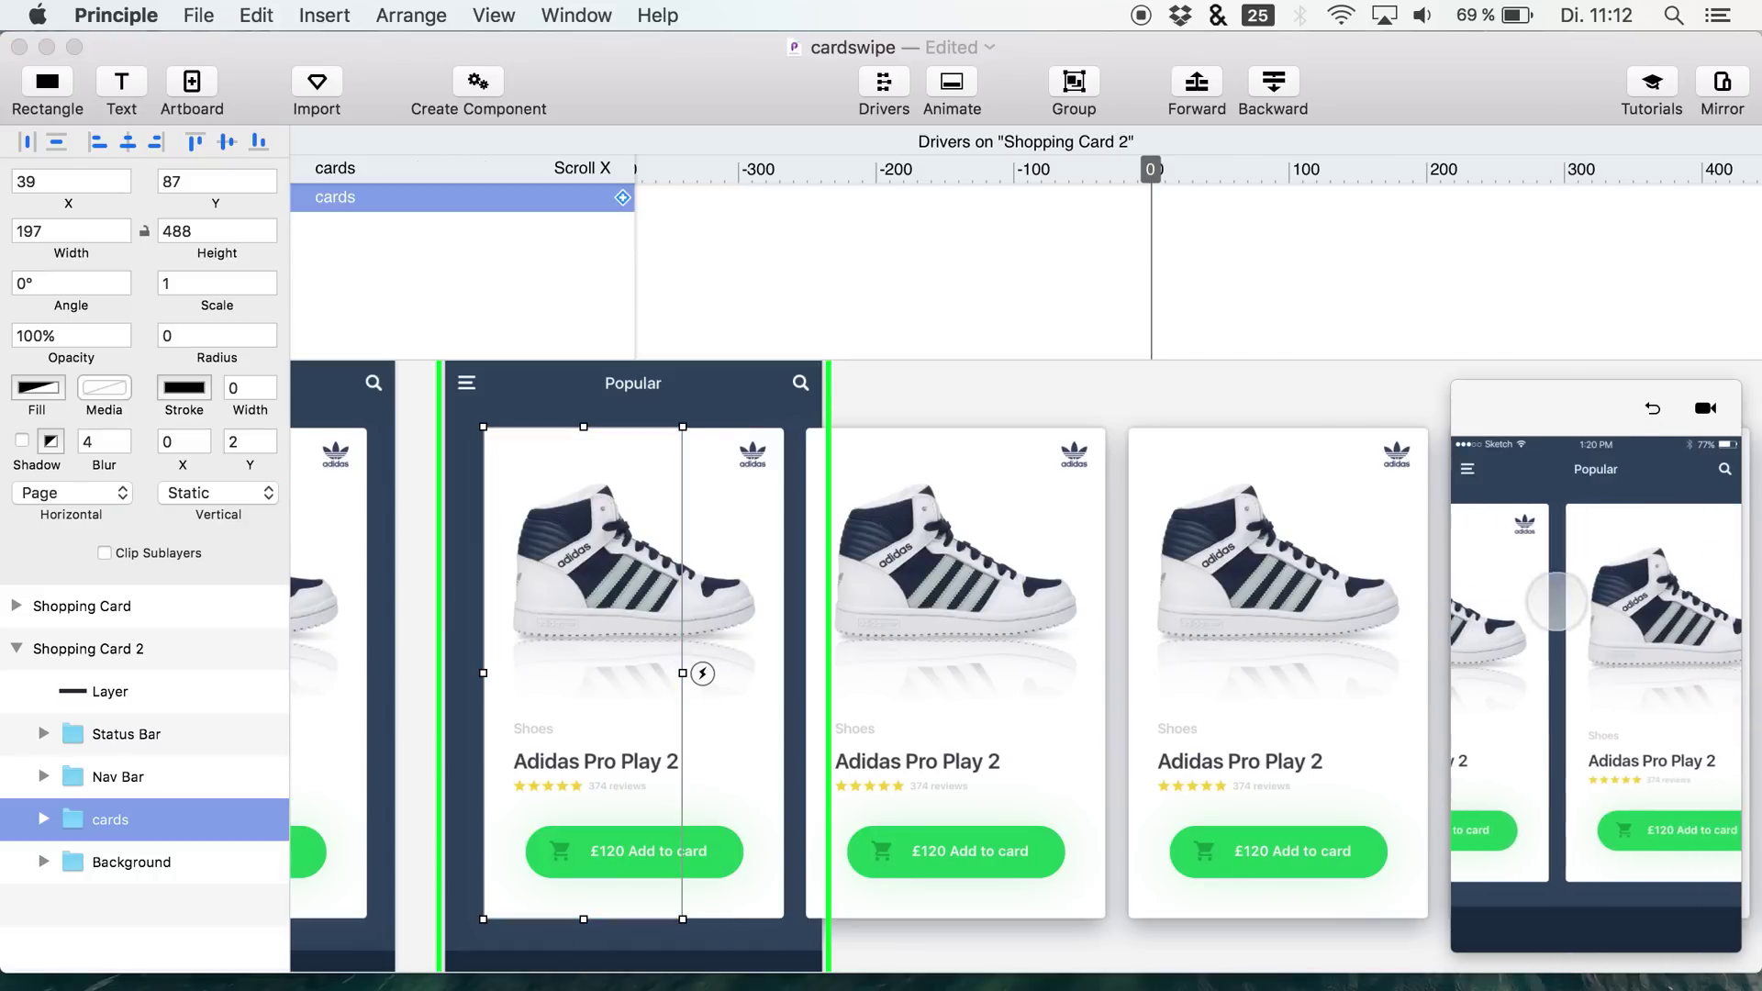
- Resize the cards group to span the full artboard, with X 0 and width 375
left_click_drag(683, 671, 817, 671)
left_click_drag(475, 668, 447, 668)
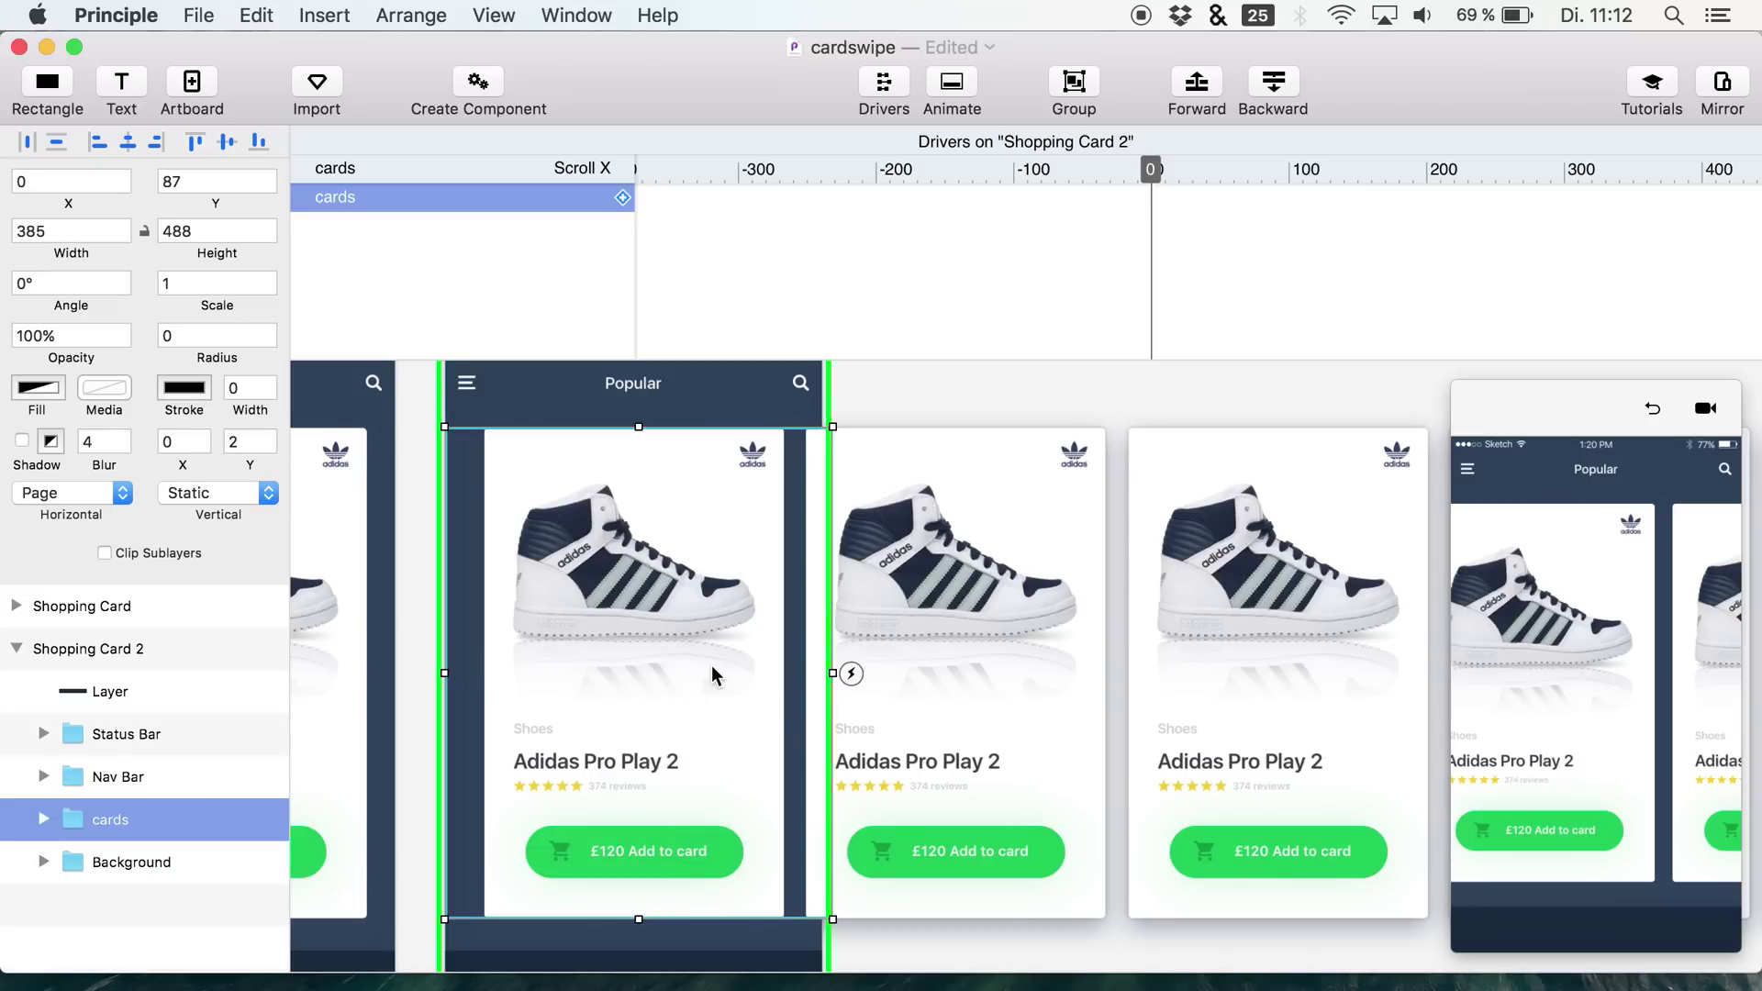
left_click_drag(829, 674, 820, 675)
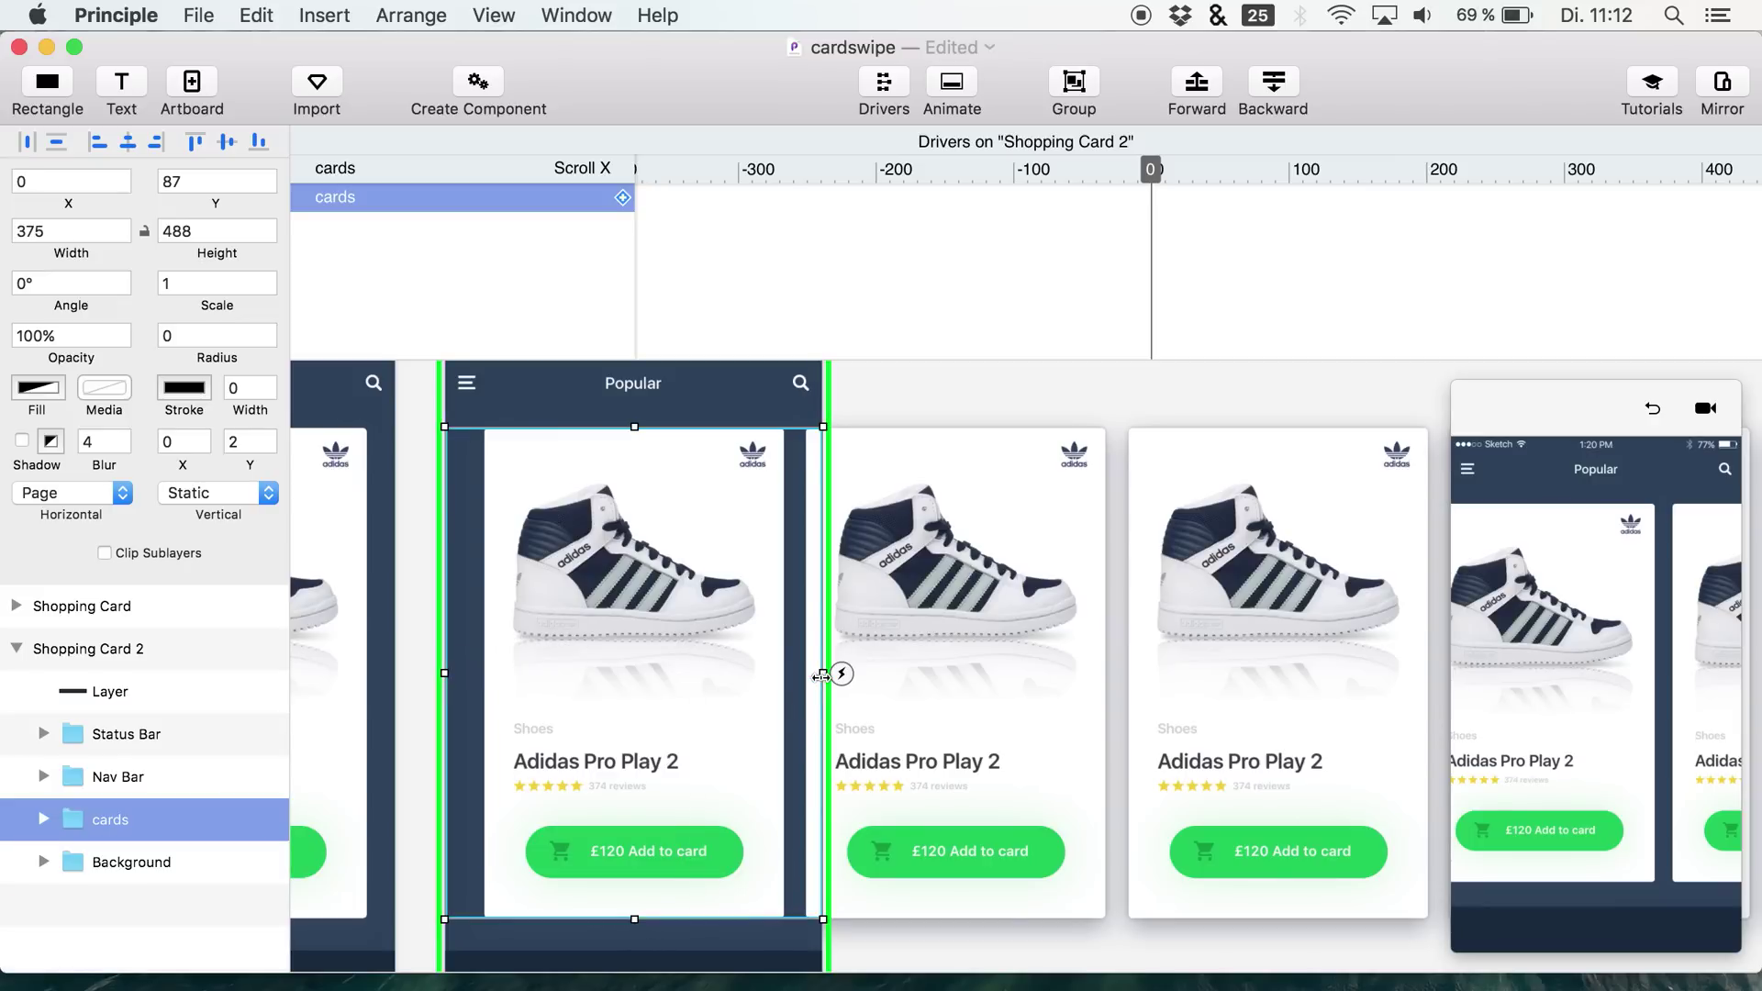
scroll(777, 644, "up", 2)
scroll(776, 644, "down", 3)
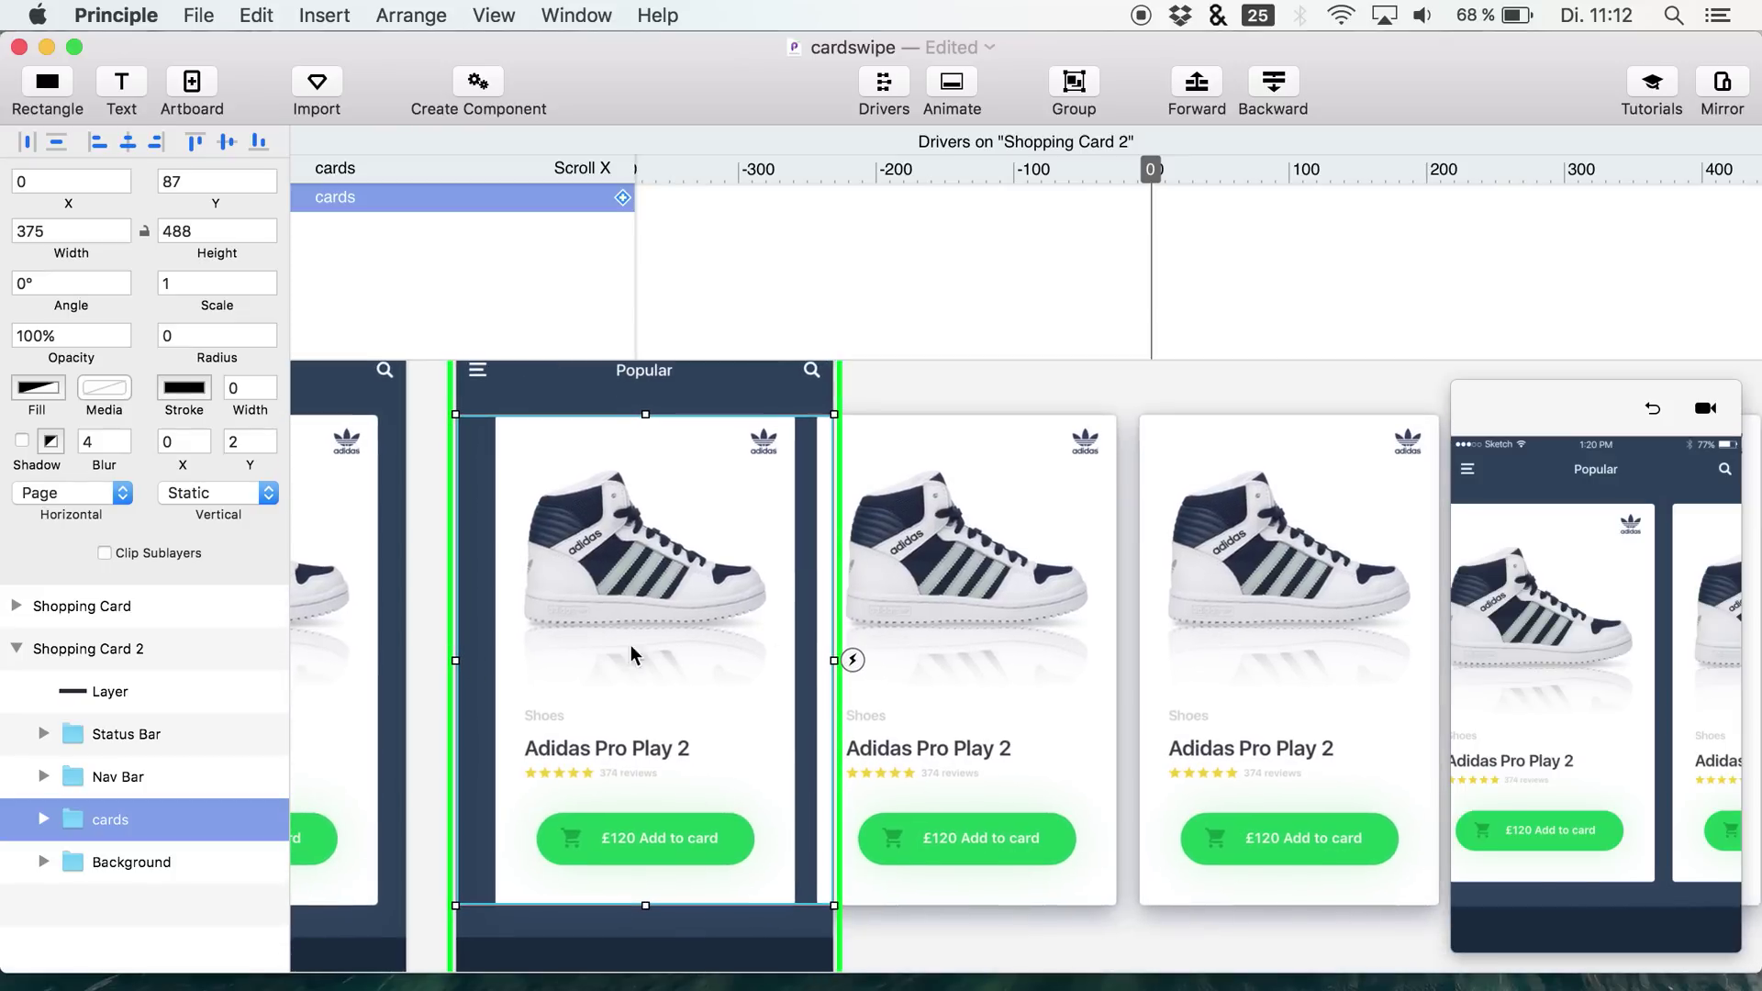
- Set the cards group's horizontal behavior to Scroll and drag the row back and forth in the preview
left_click(55, 488)
left_click(57, 468)
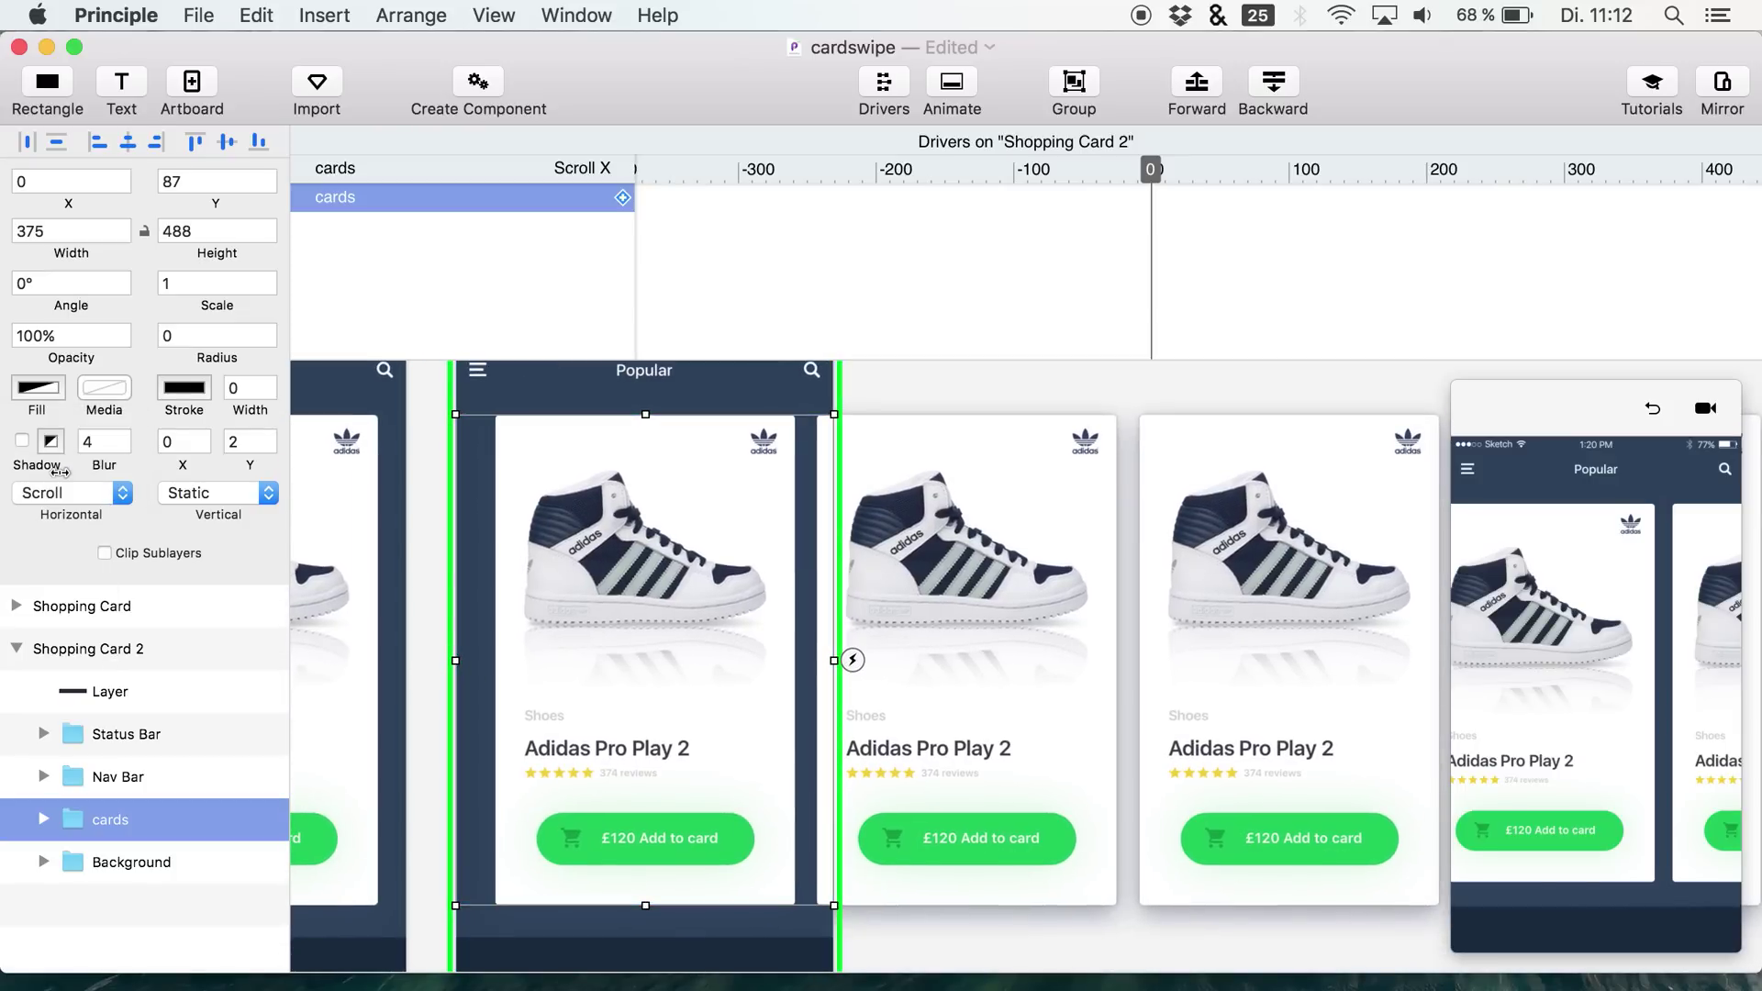
left_click_drag(1708, 606, 1652, 459)
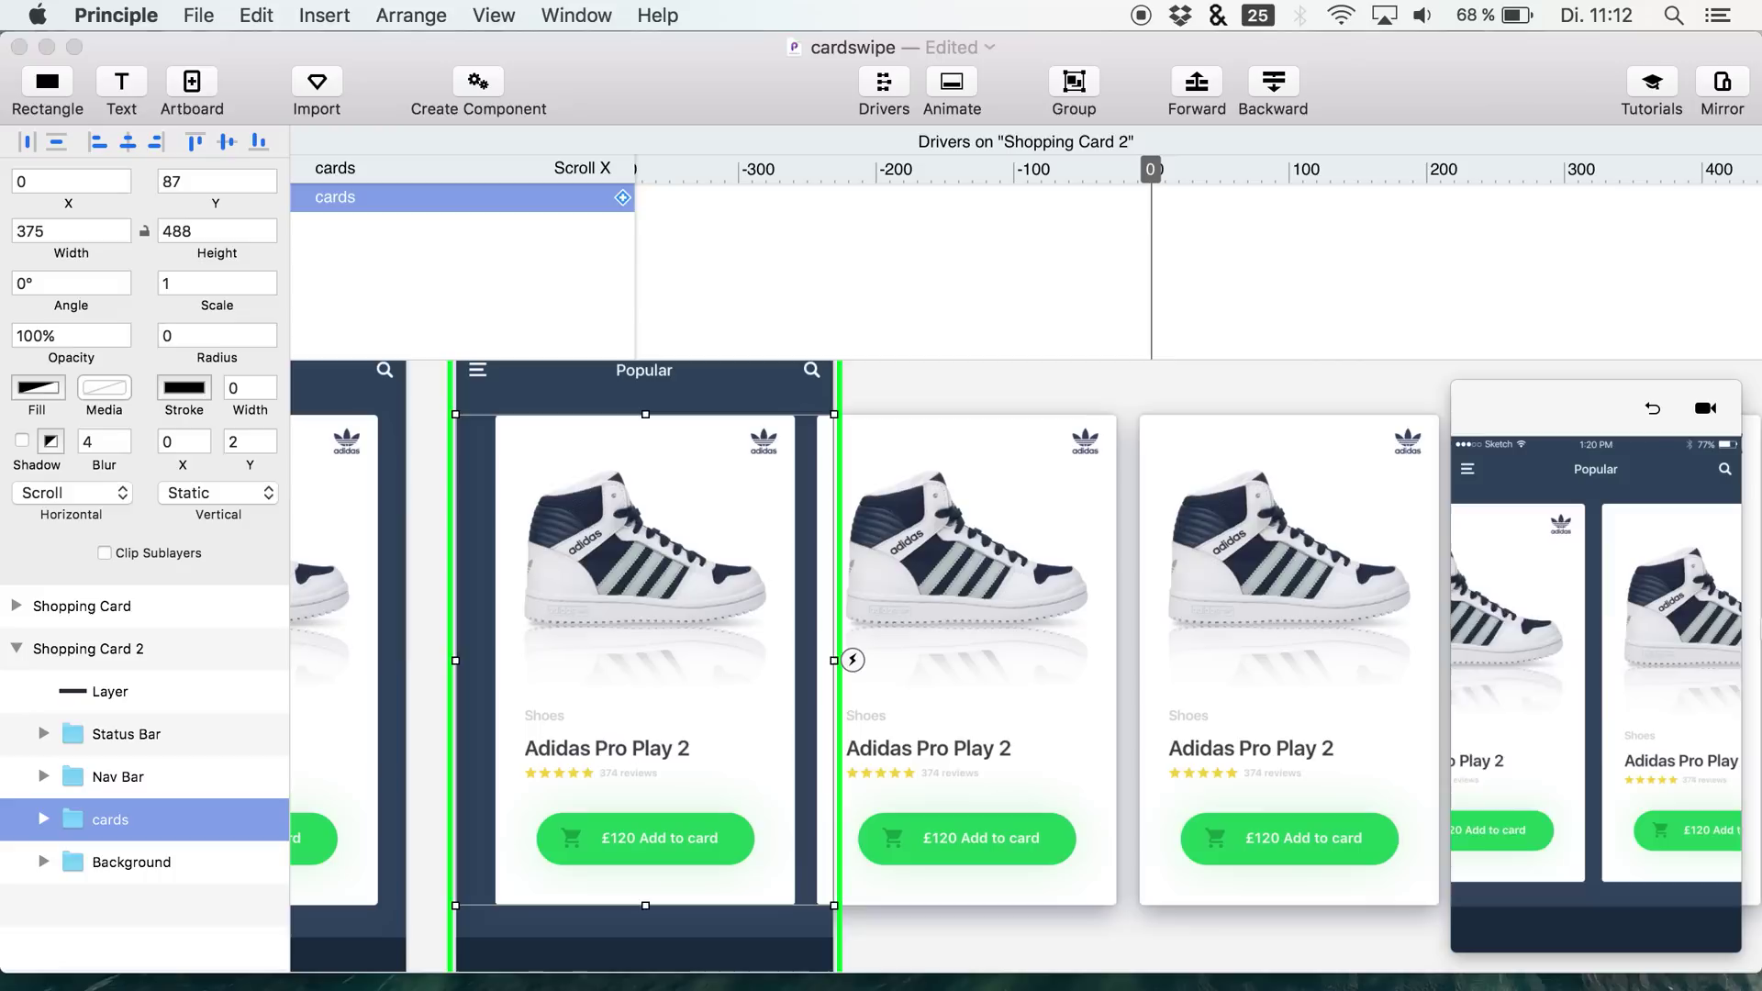
left_click_drag(1707, 617, 1551, 629)
left_click_drag(1698, 619, 1551, 633)
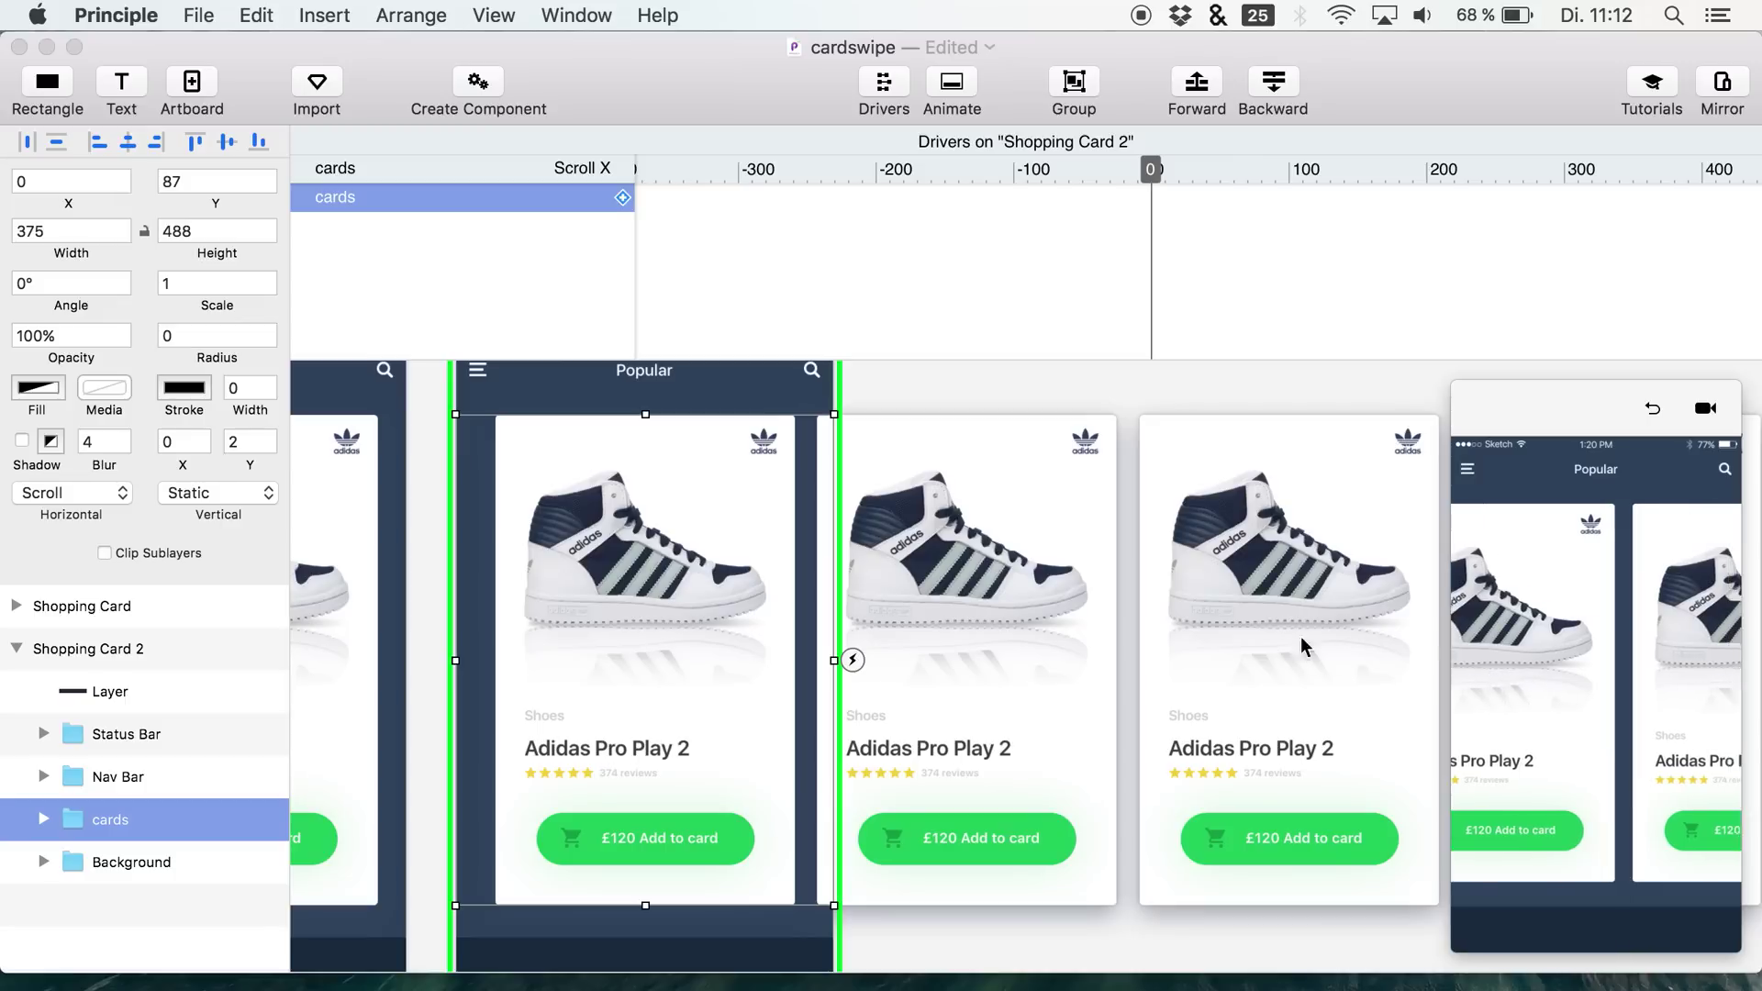
left_click_drag(1598, 660, 1620, 660)
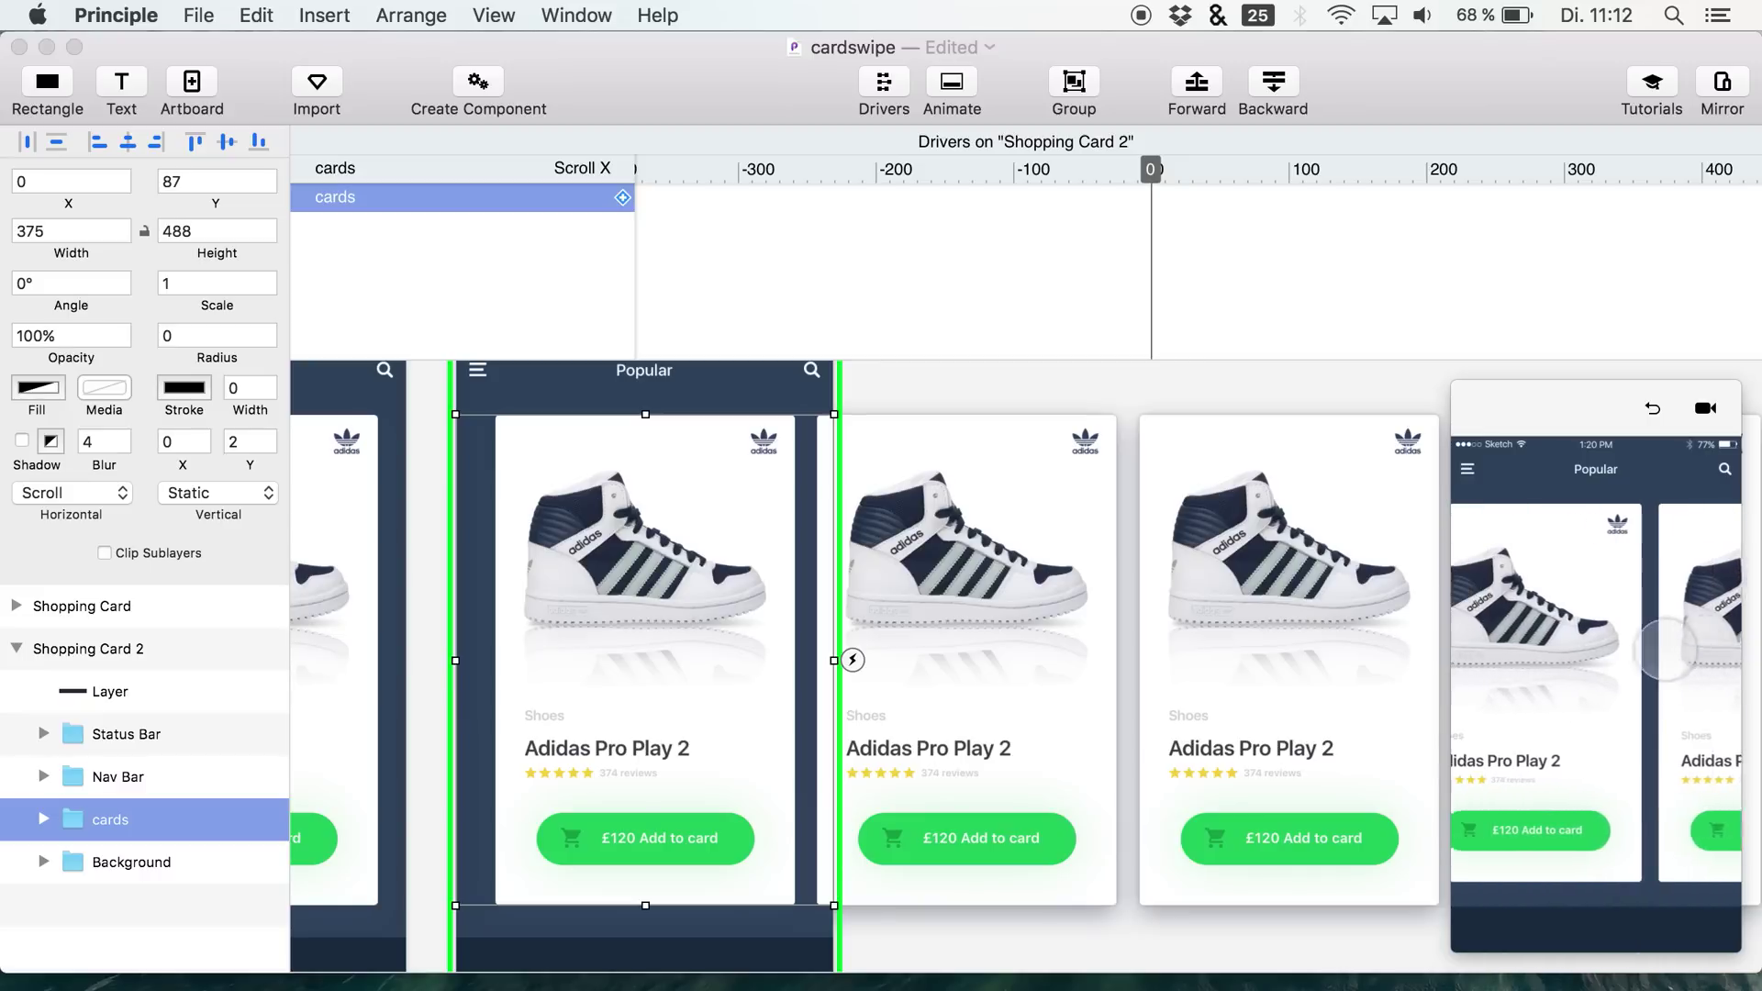
left_click_drag(1697, 677, 1620, 675)
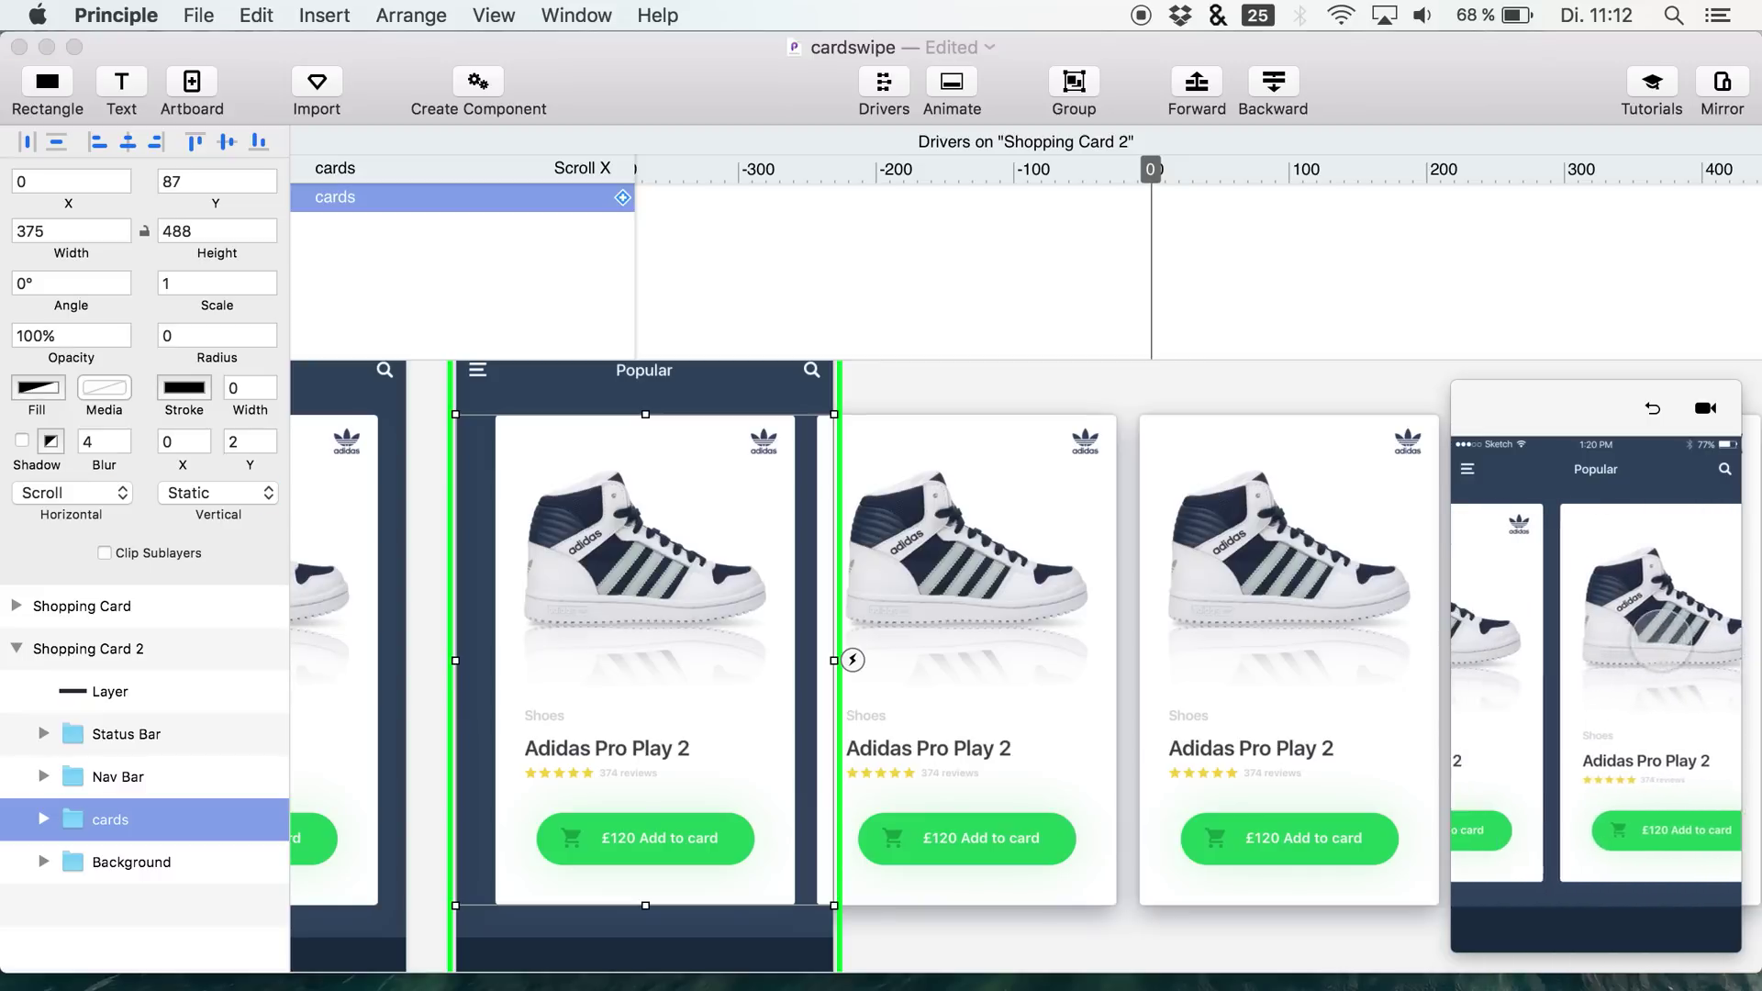
- Switch back to the Shopping Card artboard and swipe its cards in the preview to check paging and opacity changes
left_click(1026, 661)
scroll(1026, 661, "left", 10)
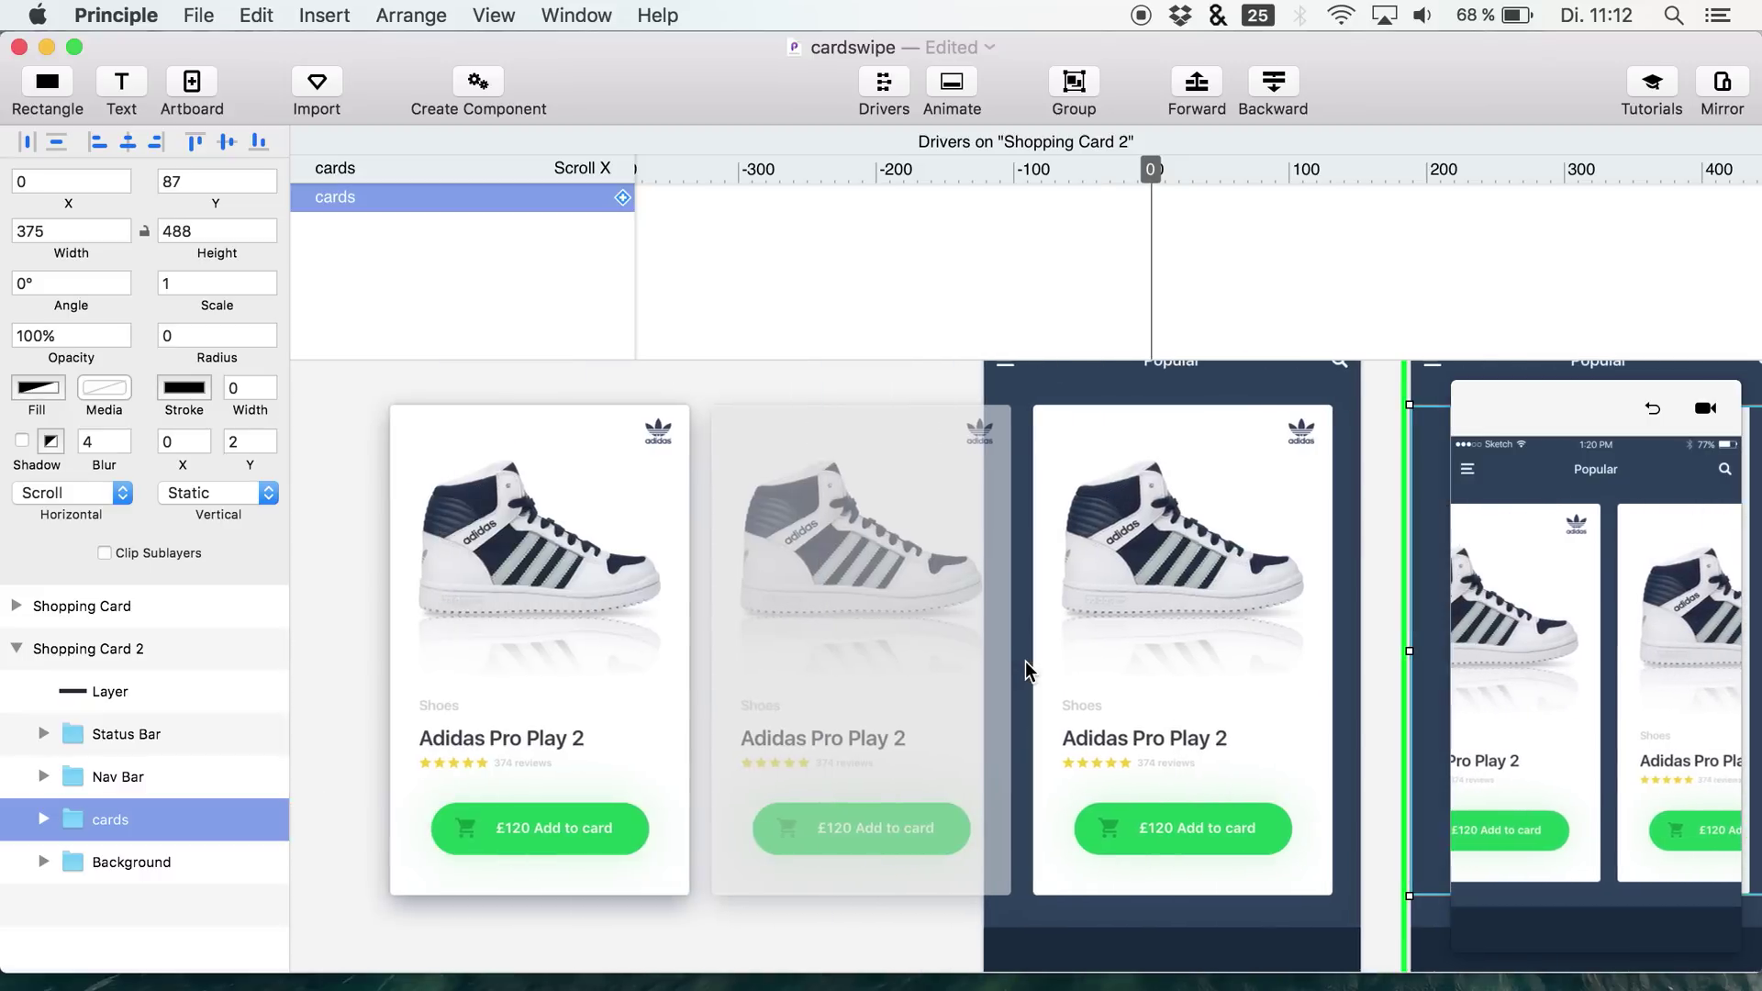
scroll(1026, 661, "right", 3)
scroll(1026, 661, "down", 2)
scroll(1026, 661, "up", 5)
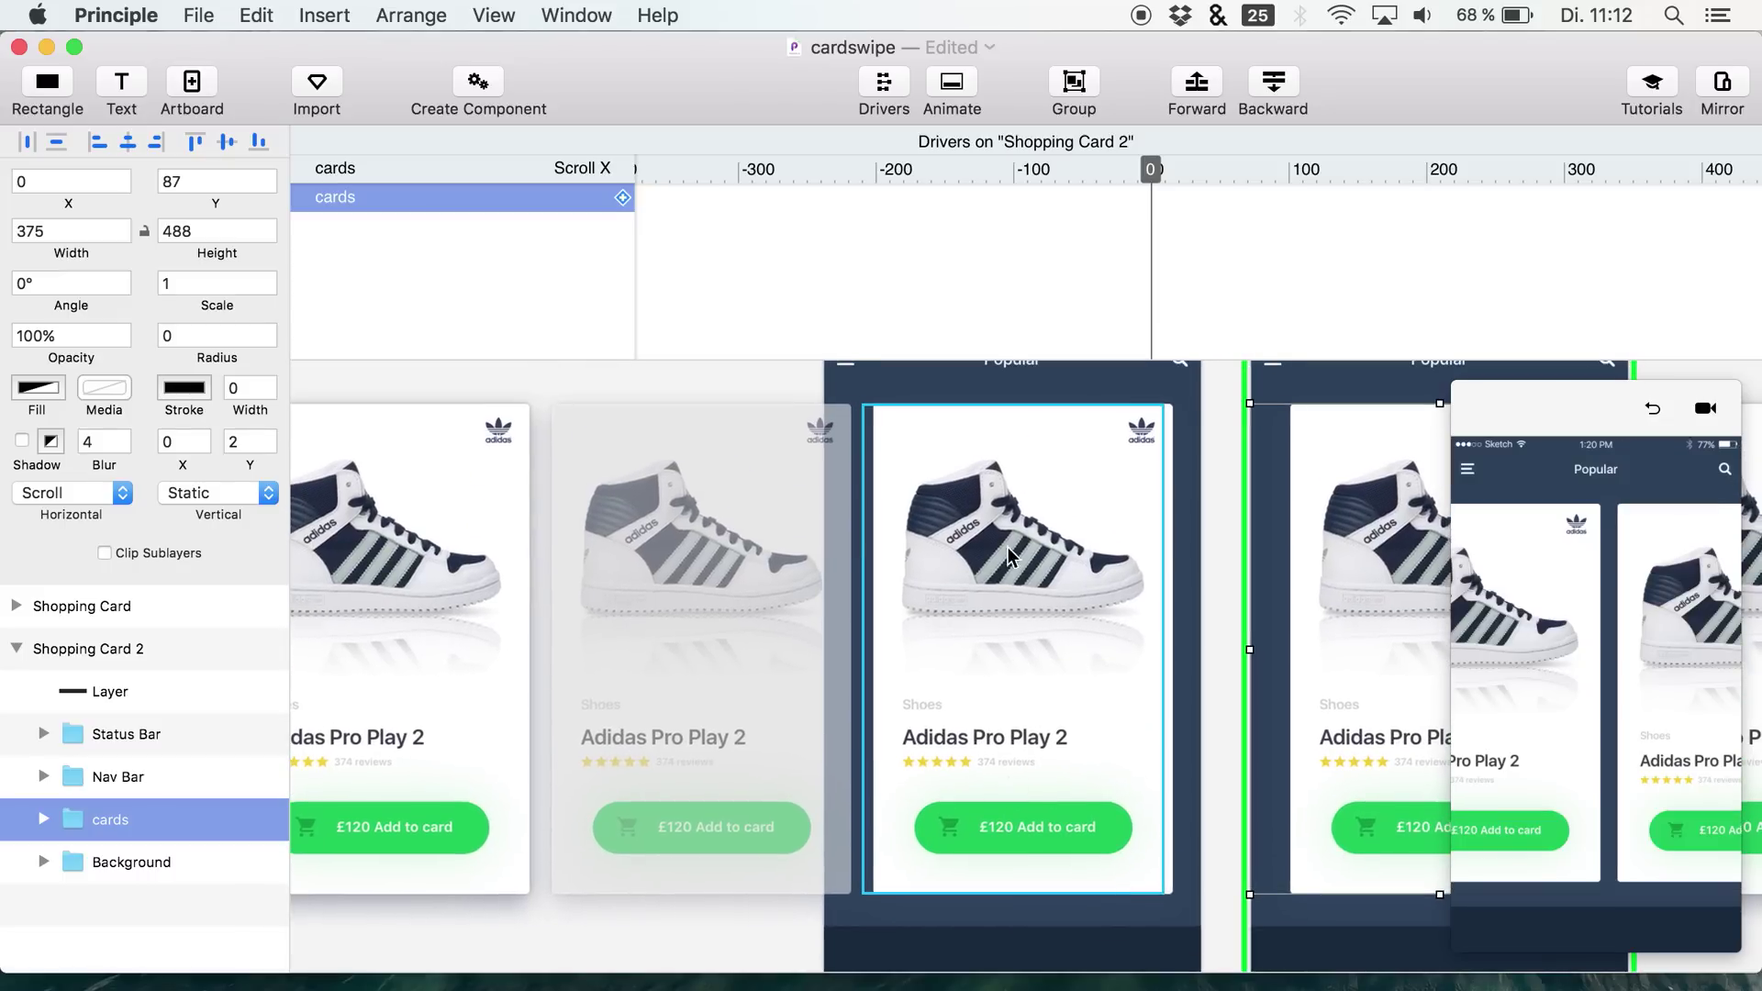
left_click(1000, 481)
left_click(1560, 662)
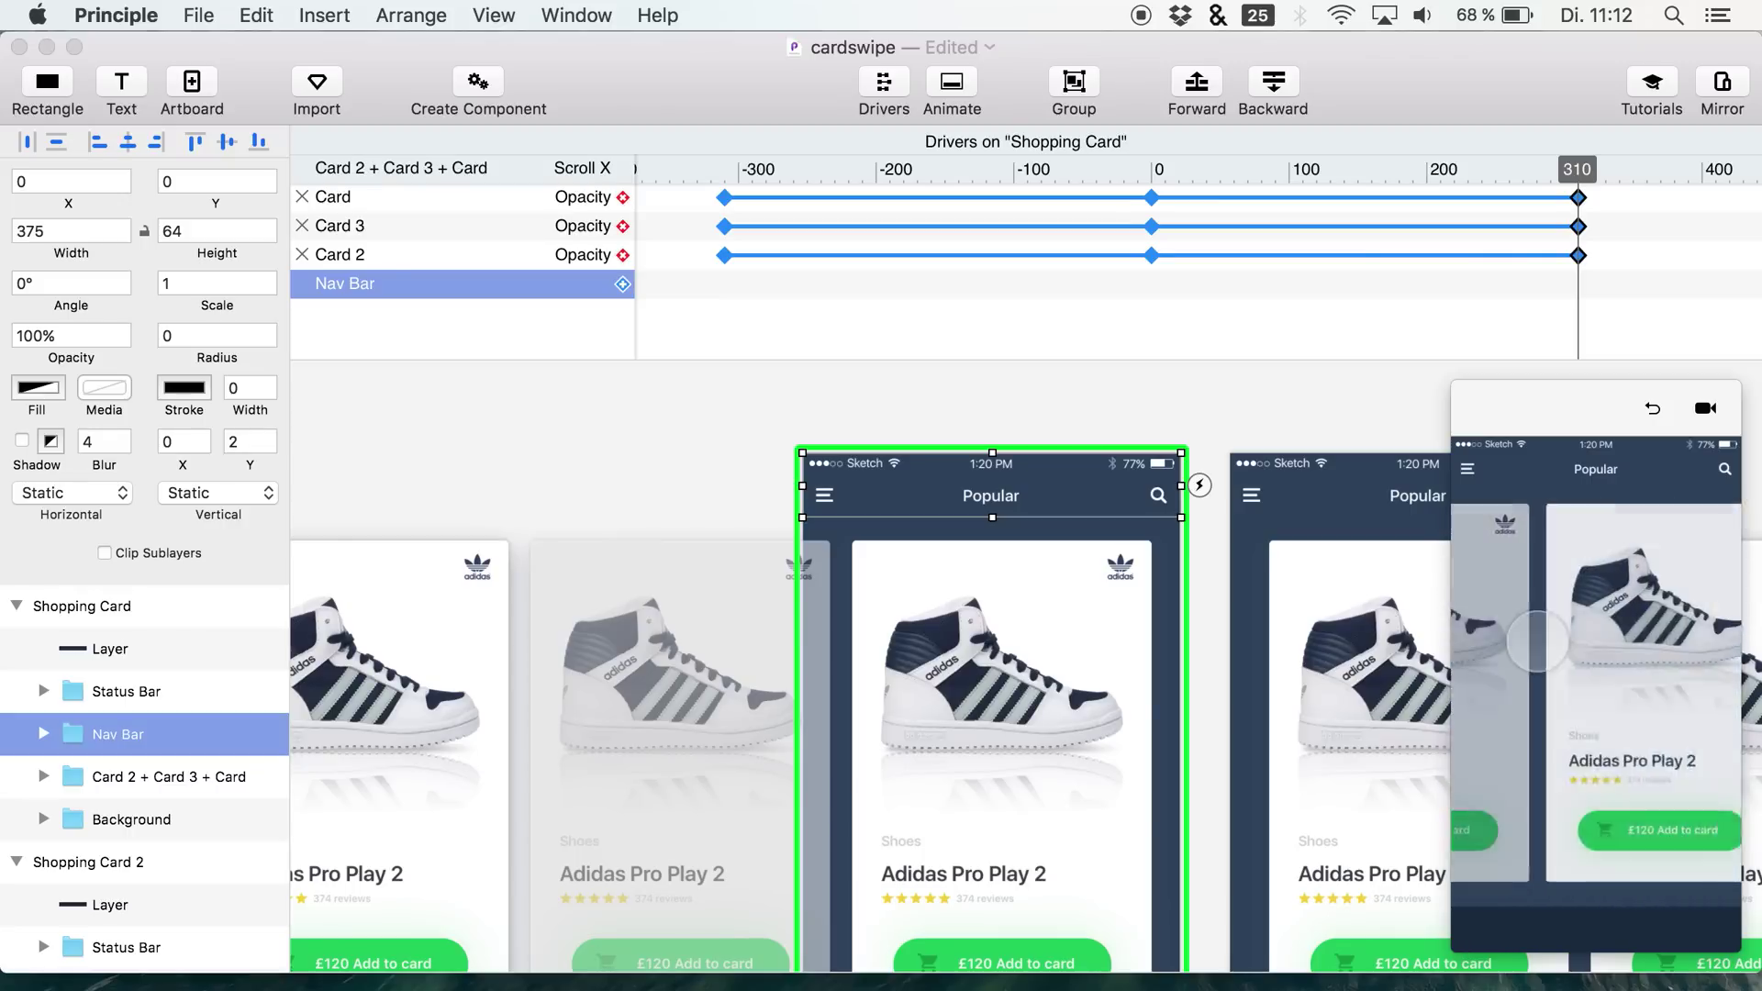
left_click_drag(1696, 632, 1529, 680)
left_click_drag(1542, 749, 1636, 735)
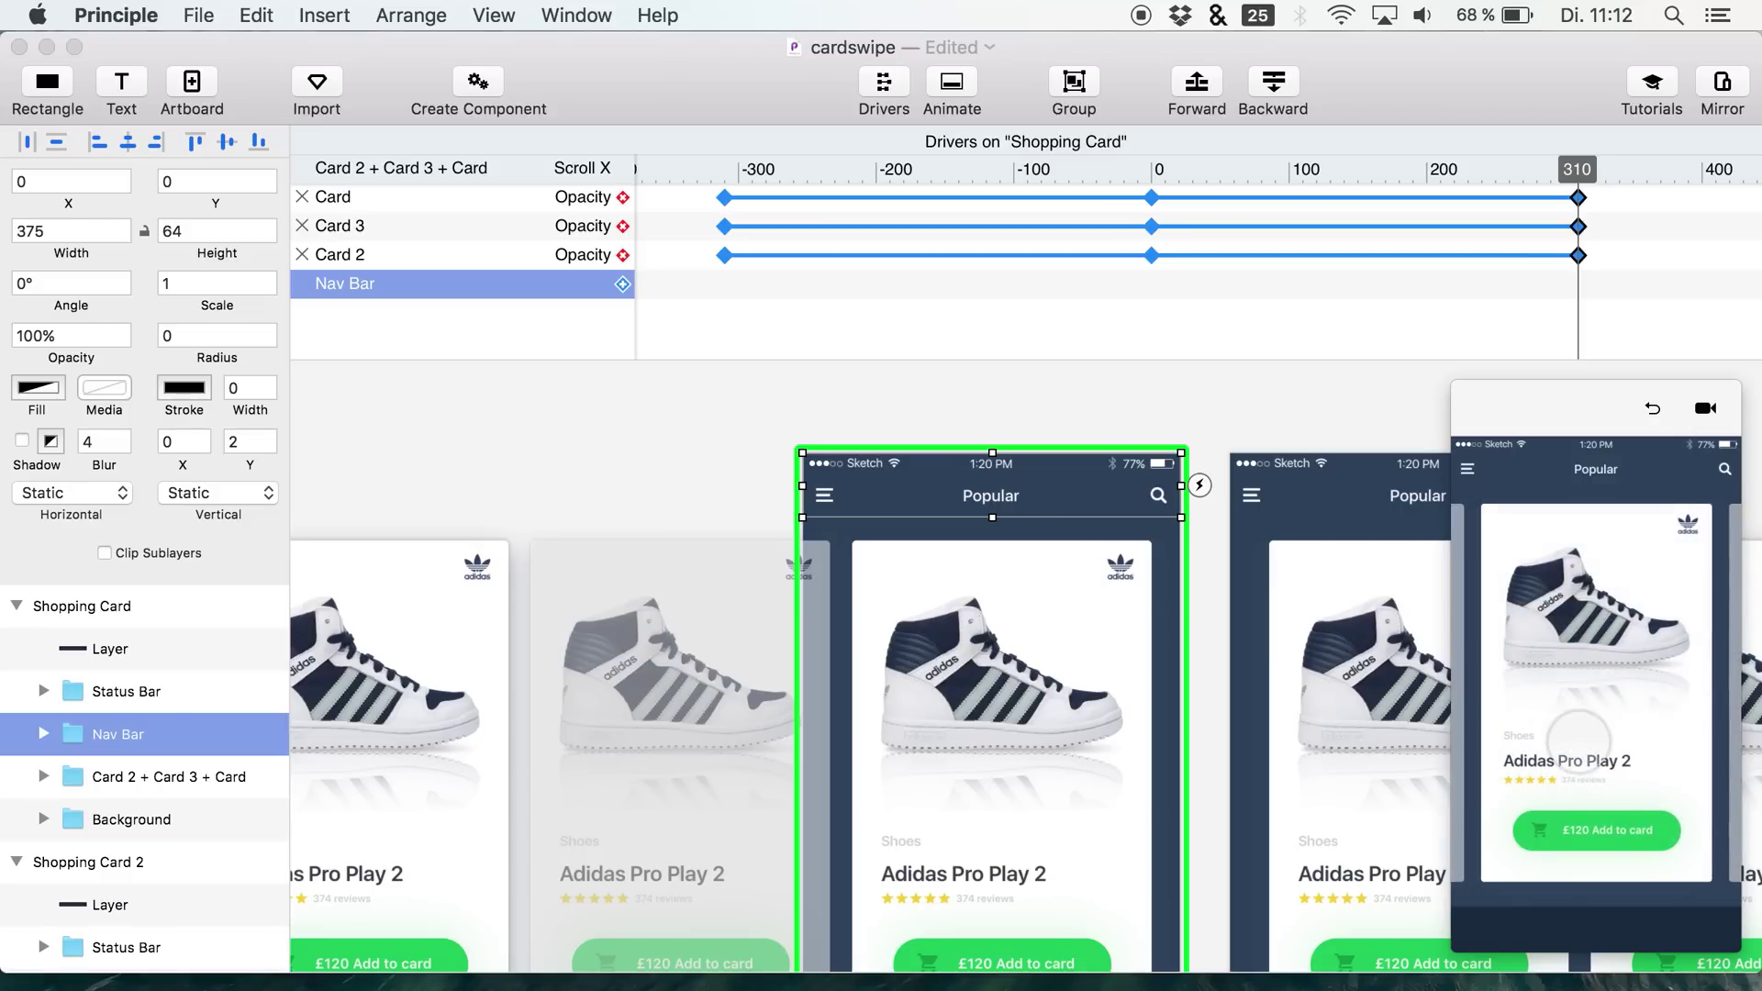
left_click_drag(1649, 760, 1585, 702)
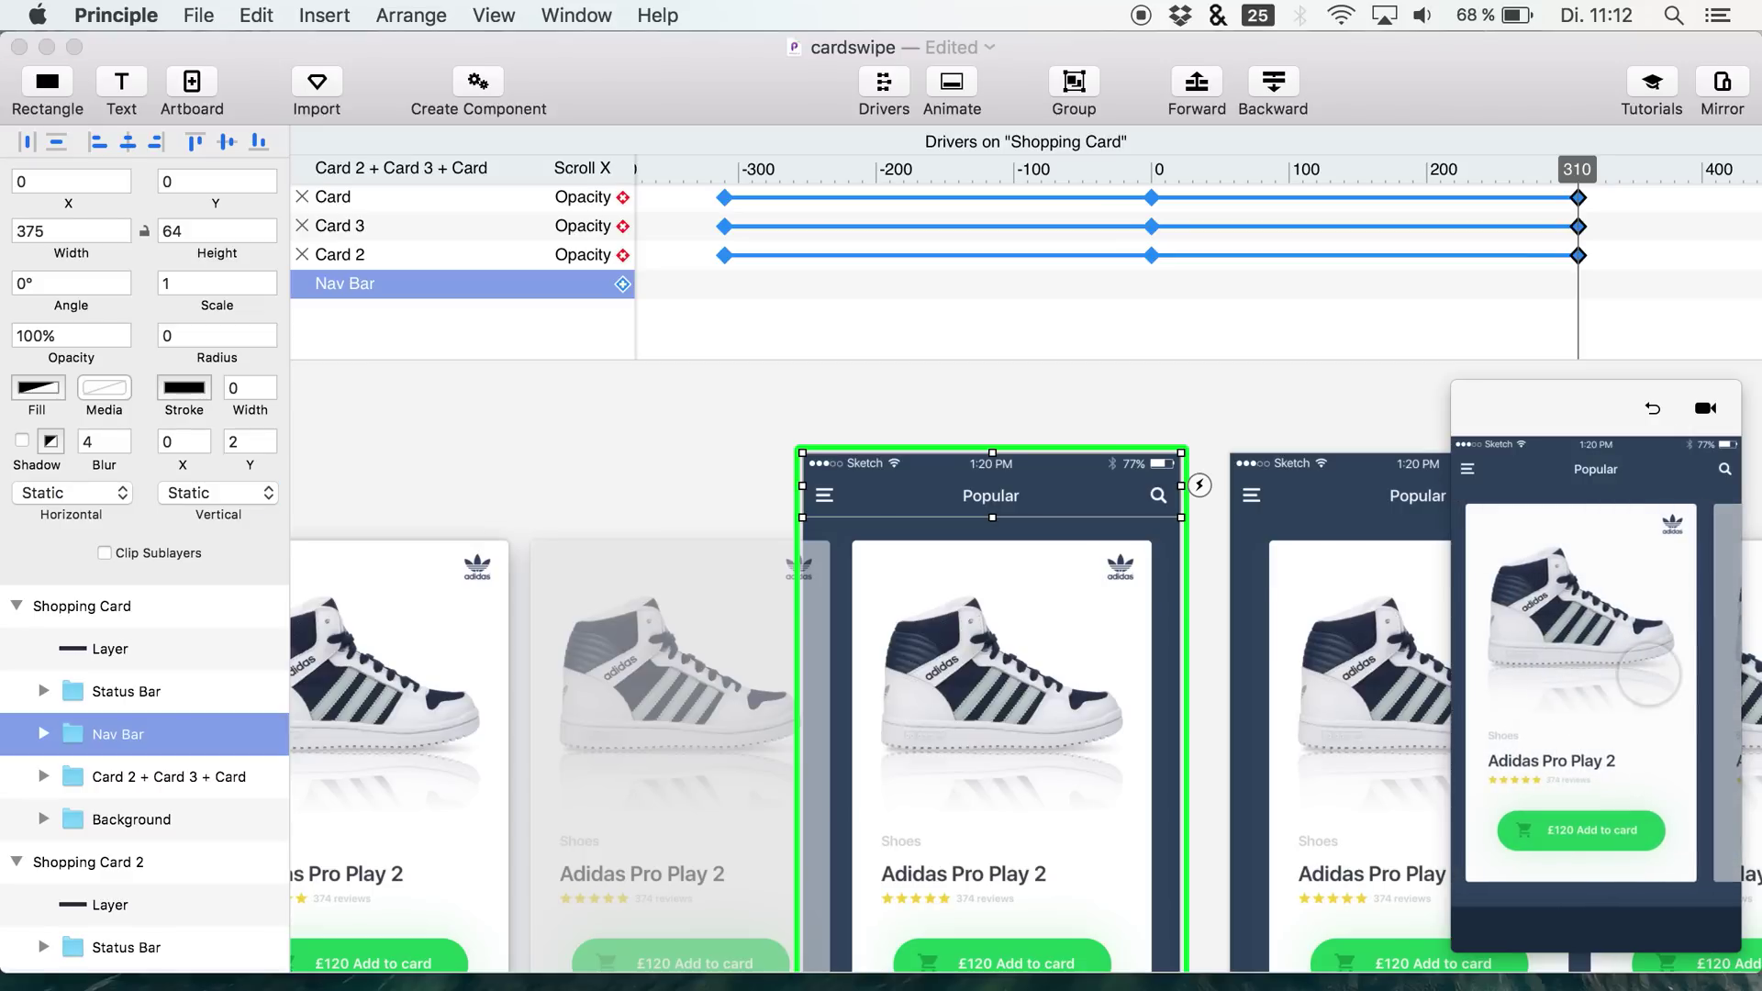
left_click_drag(1738, 690, 1551, 635)
mouse_move(1673, 657)
left_mouse_down()
mouse_move(1545, 643)
mouse_move(1670, 650)
left_mouse_up()
left_click_drag(1526, 650, 1674, 652)
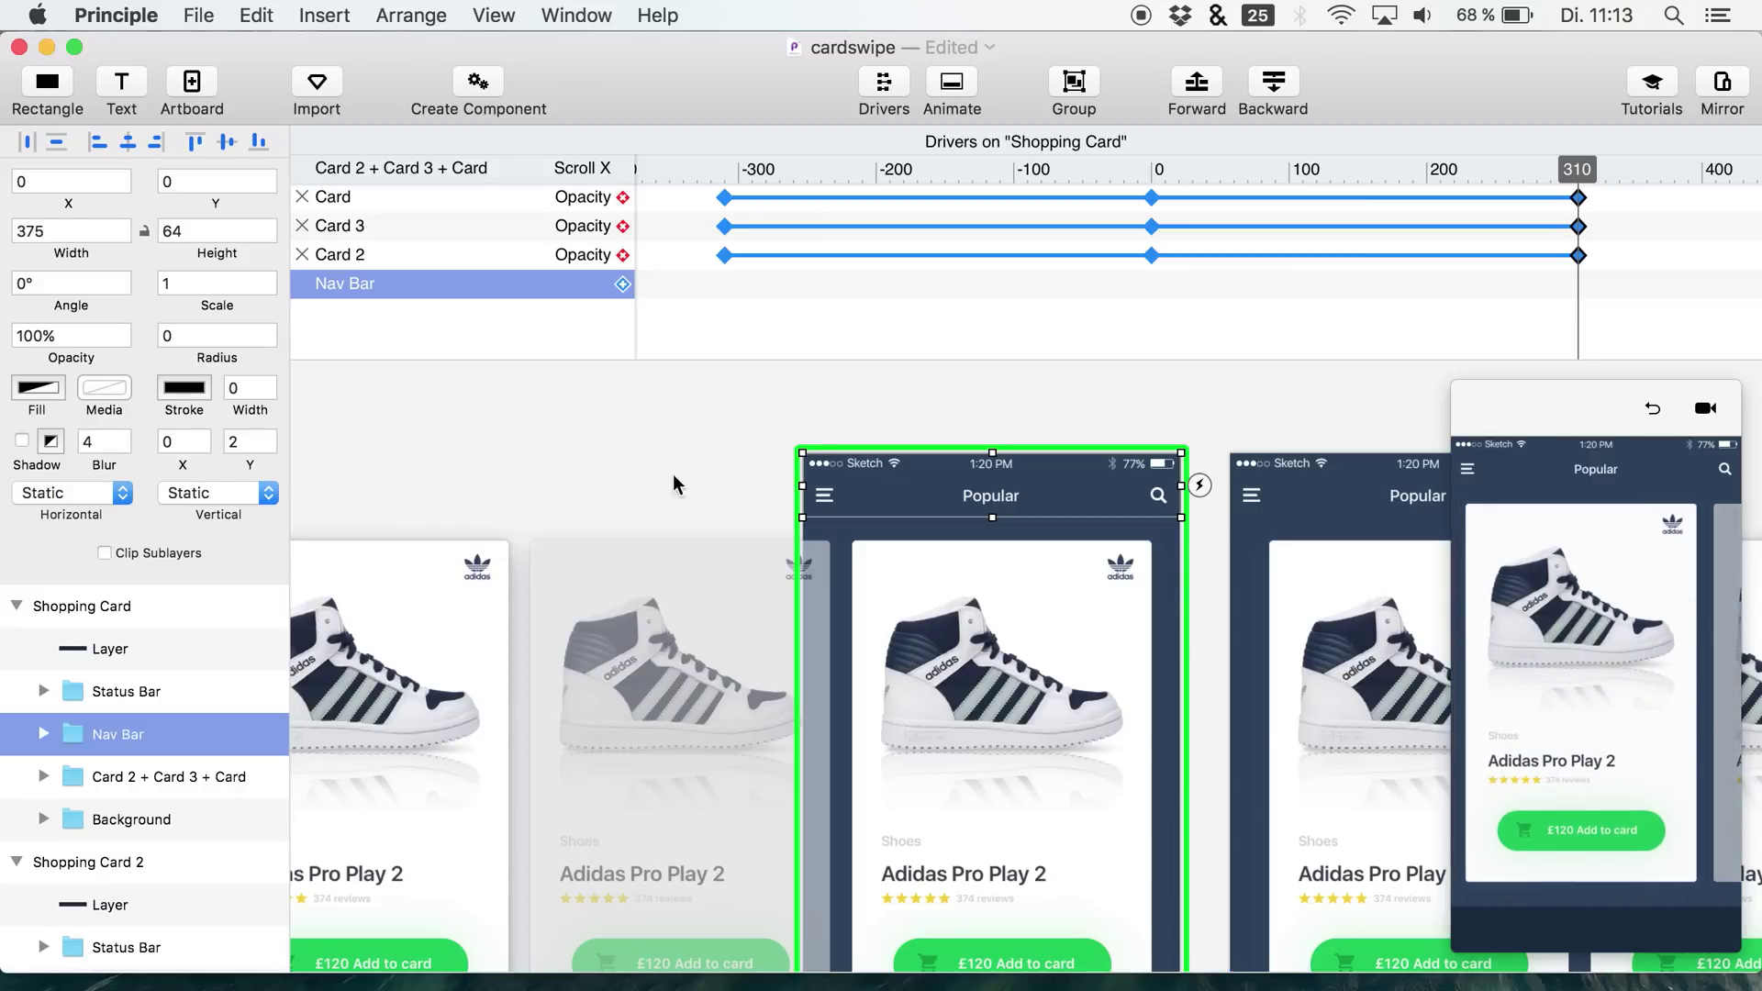
- Swipe the Shopping Card preview once more and move the drivers' scroll position to 0 to examine the middle card state
scroll(635, 495, "down", 5)
scroll(635, 496, "right", 2)
scroll(635, 496, "up", 3)
scroll(635, 495, "right", 5)
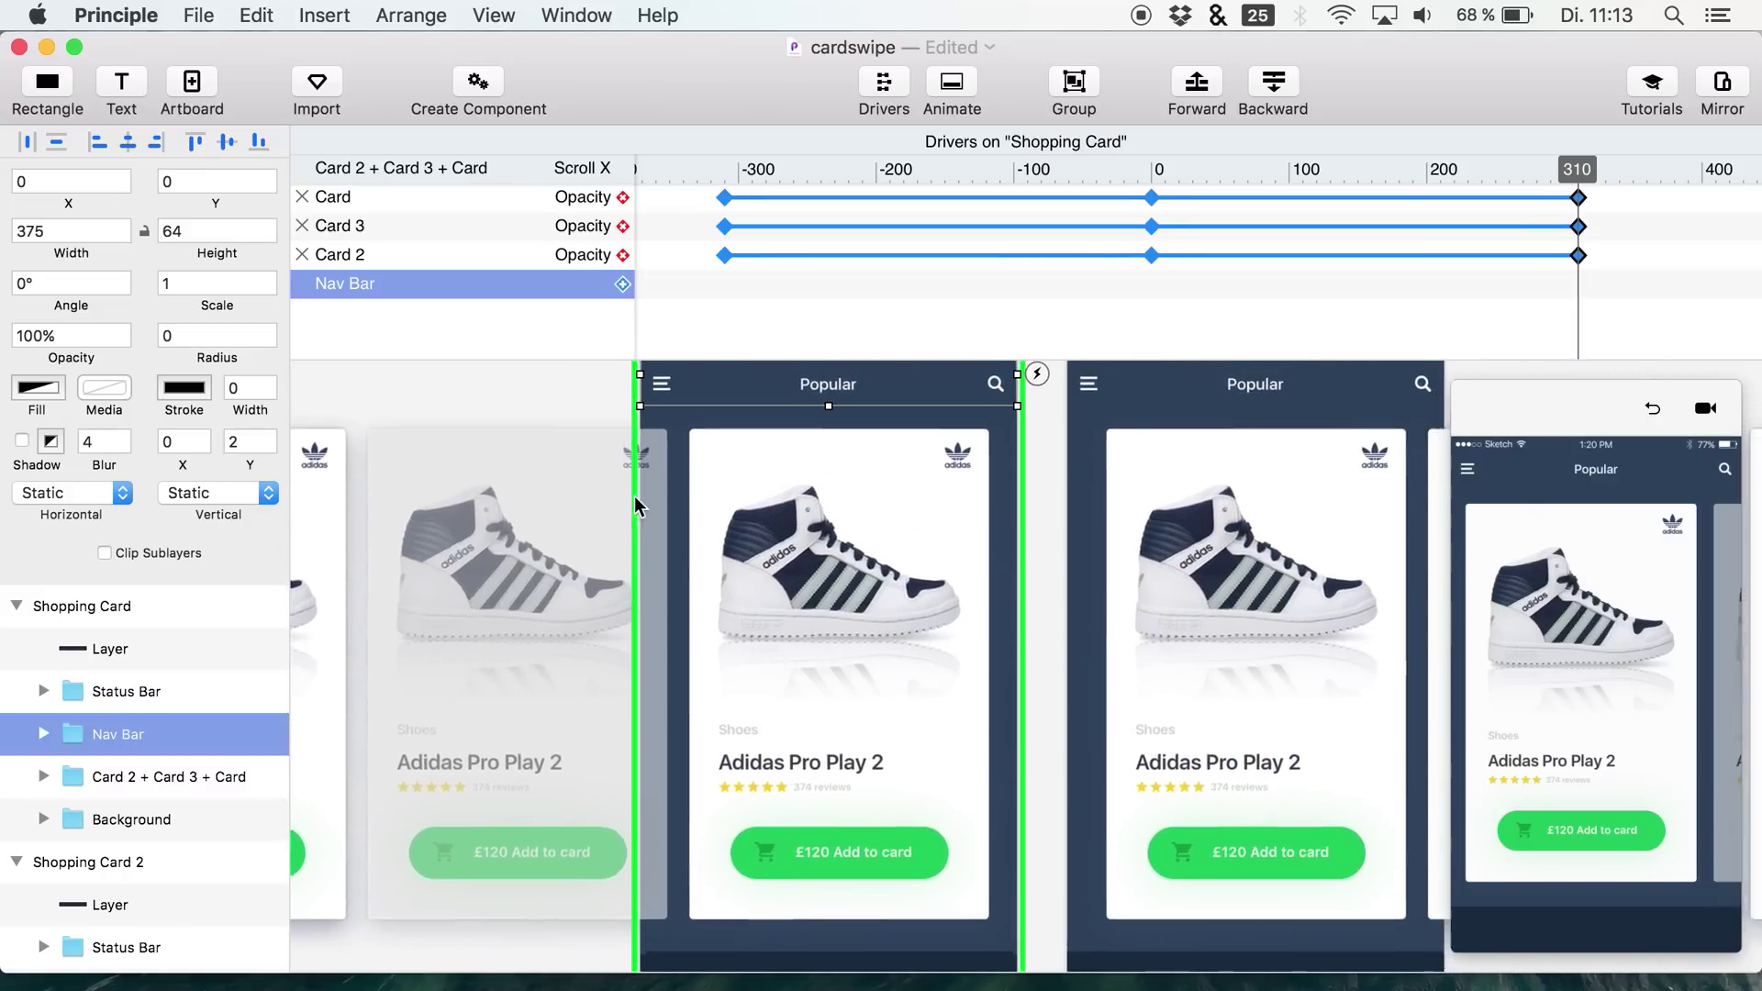
left_click(1583, 647)
left_click_drag(1628, 656, 1694, 667)
scroll(922, 697, "left", 6)
scroll(923, 698, "down", 2)
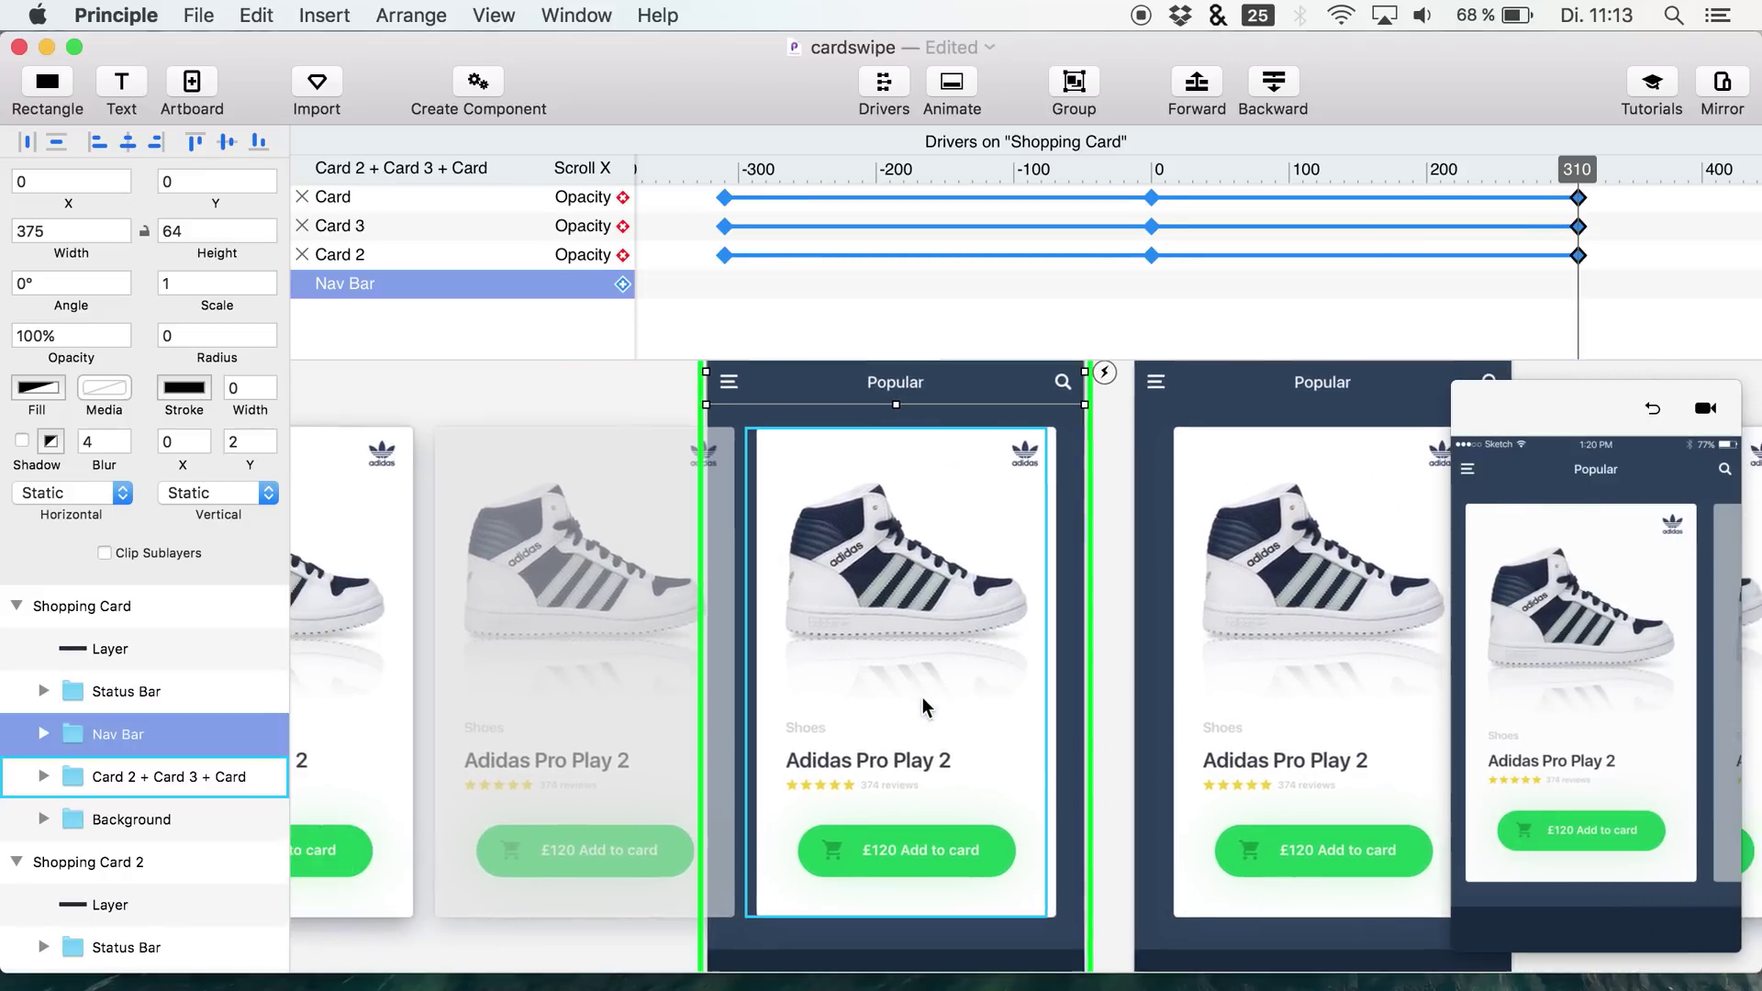
left_click(1152, 170)
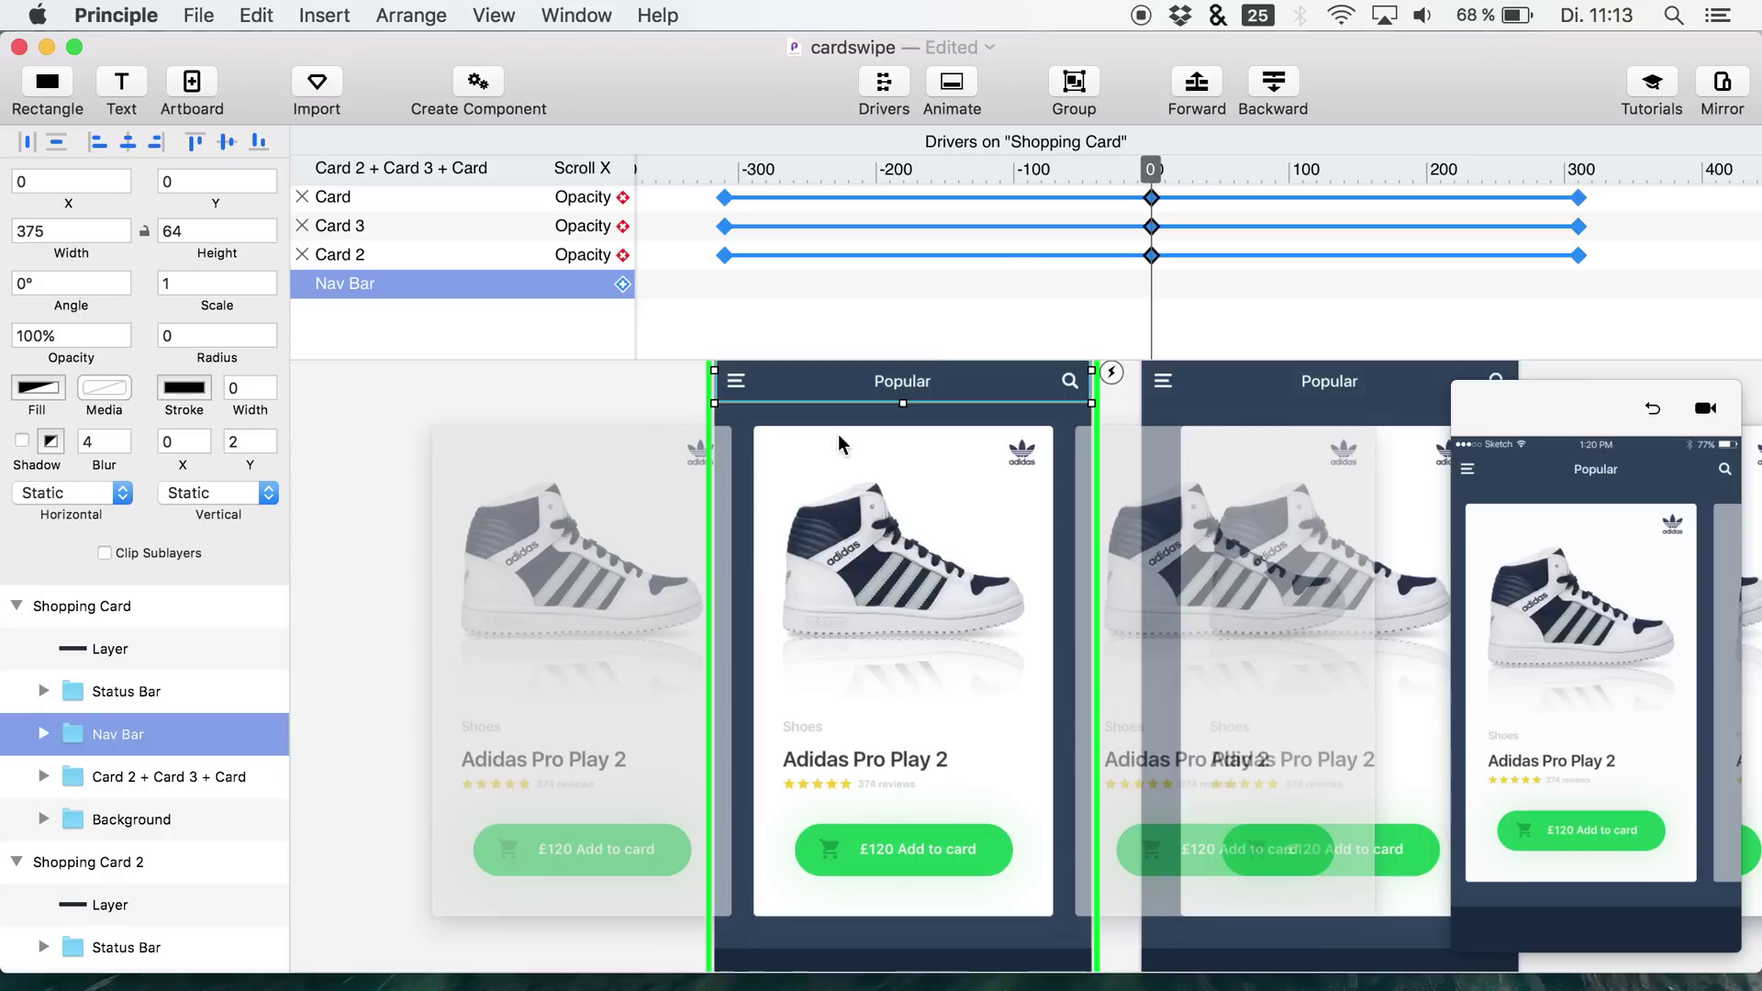
- Add an Angle driver for the Card layer inside the Card 2 + Card 3 + Card group and move the scroll position to -310
left_click(43, 776)
scroll(51, 775, "down", 2)
left_click(134, 757)
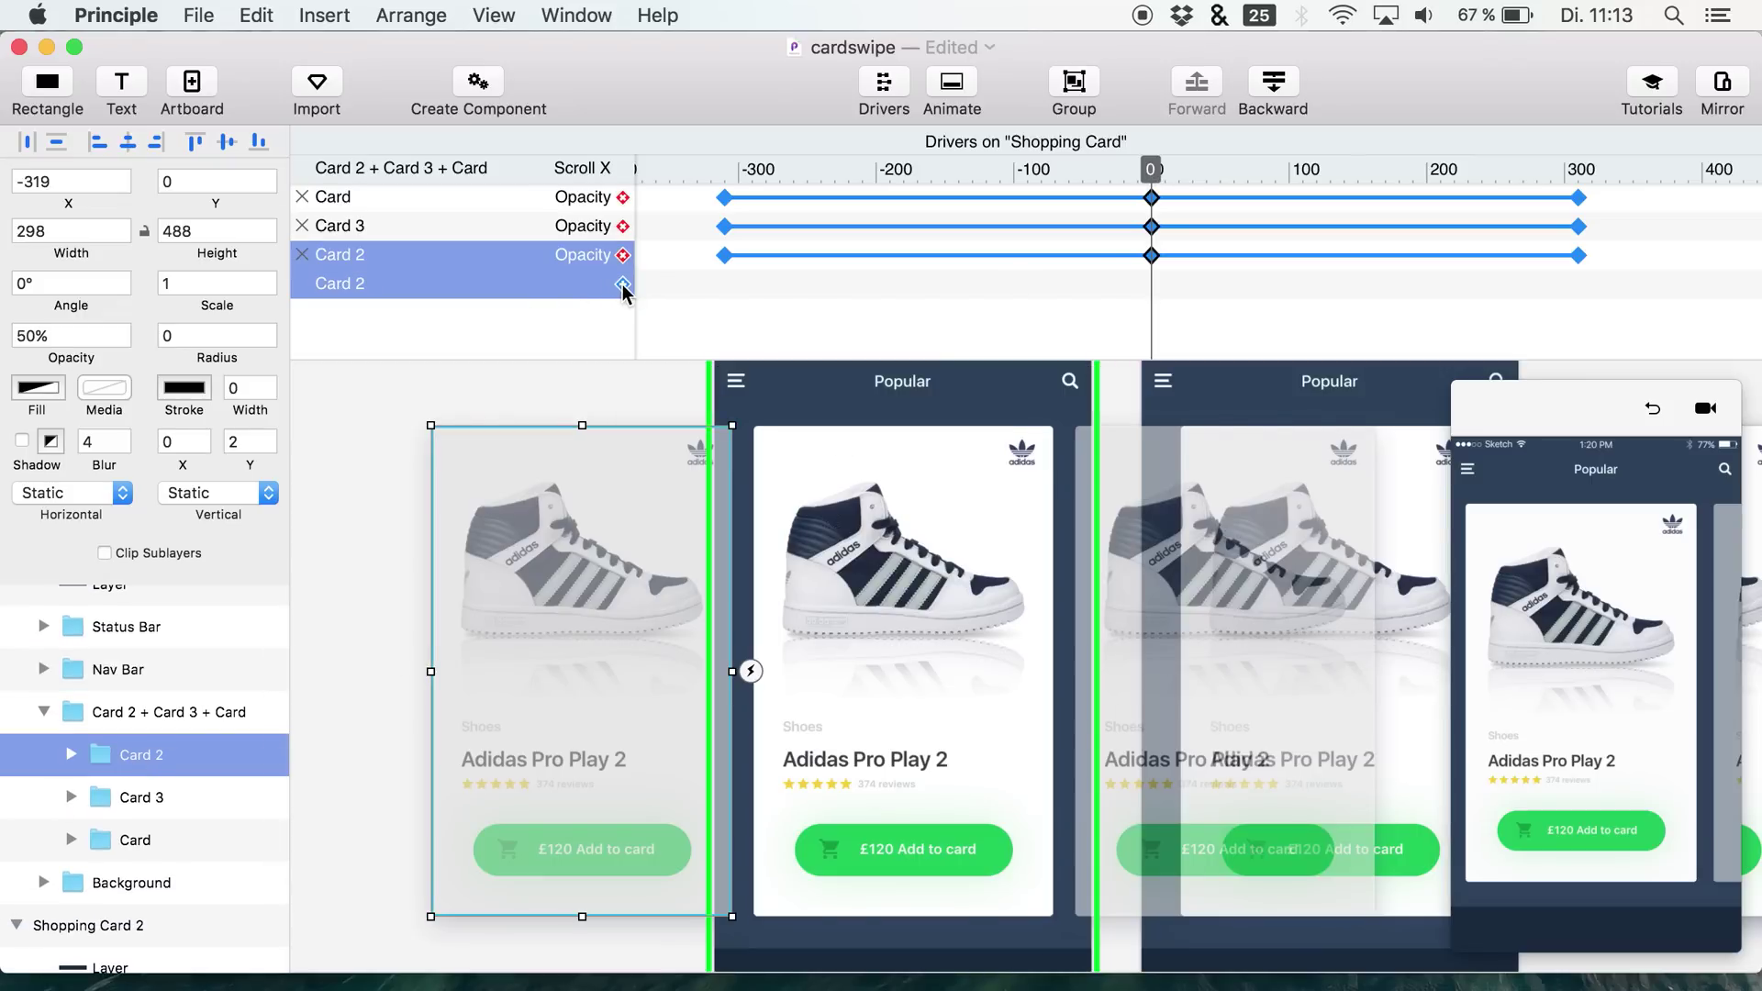
left_click(126, 839)
left_click(623, 286)
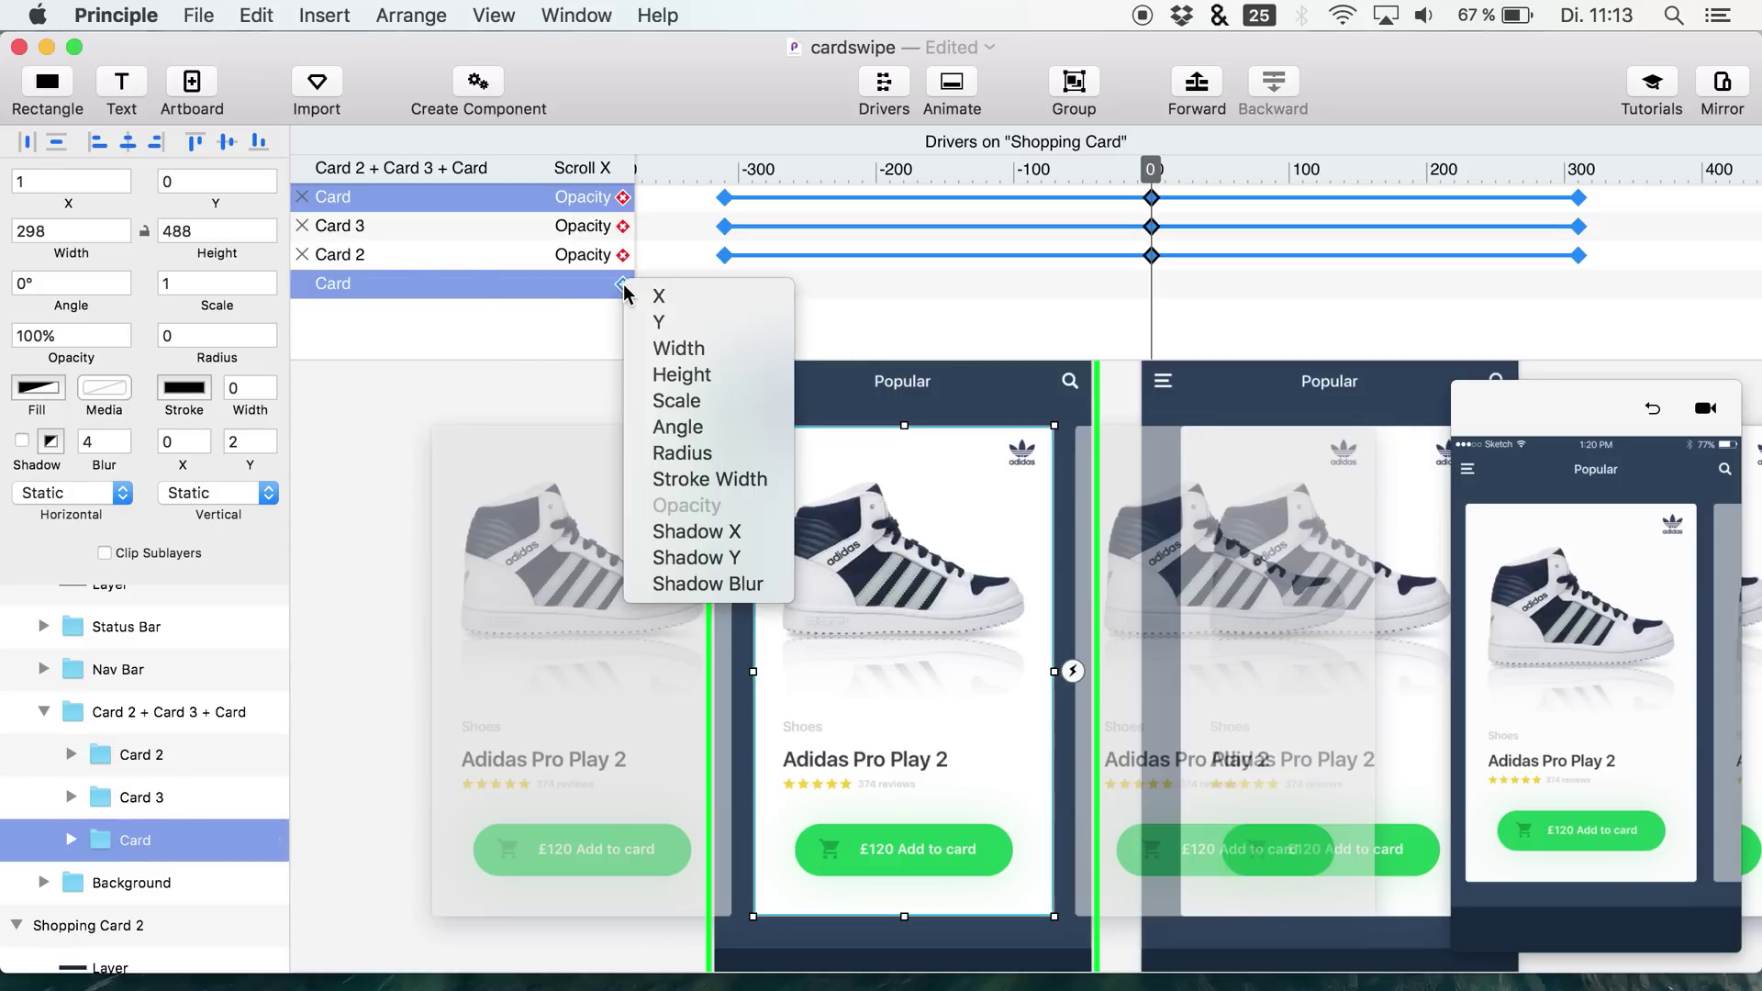
left_click(714, 426)
left_click_drag(1152, 171, 726, 140)
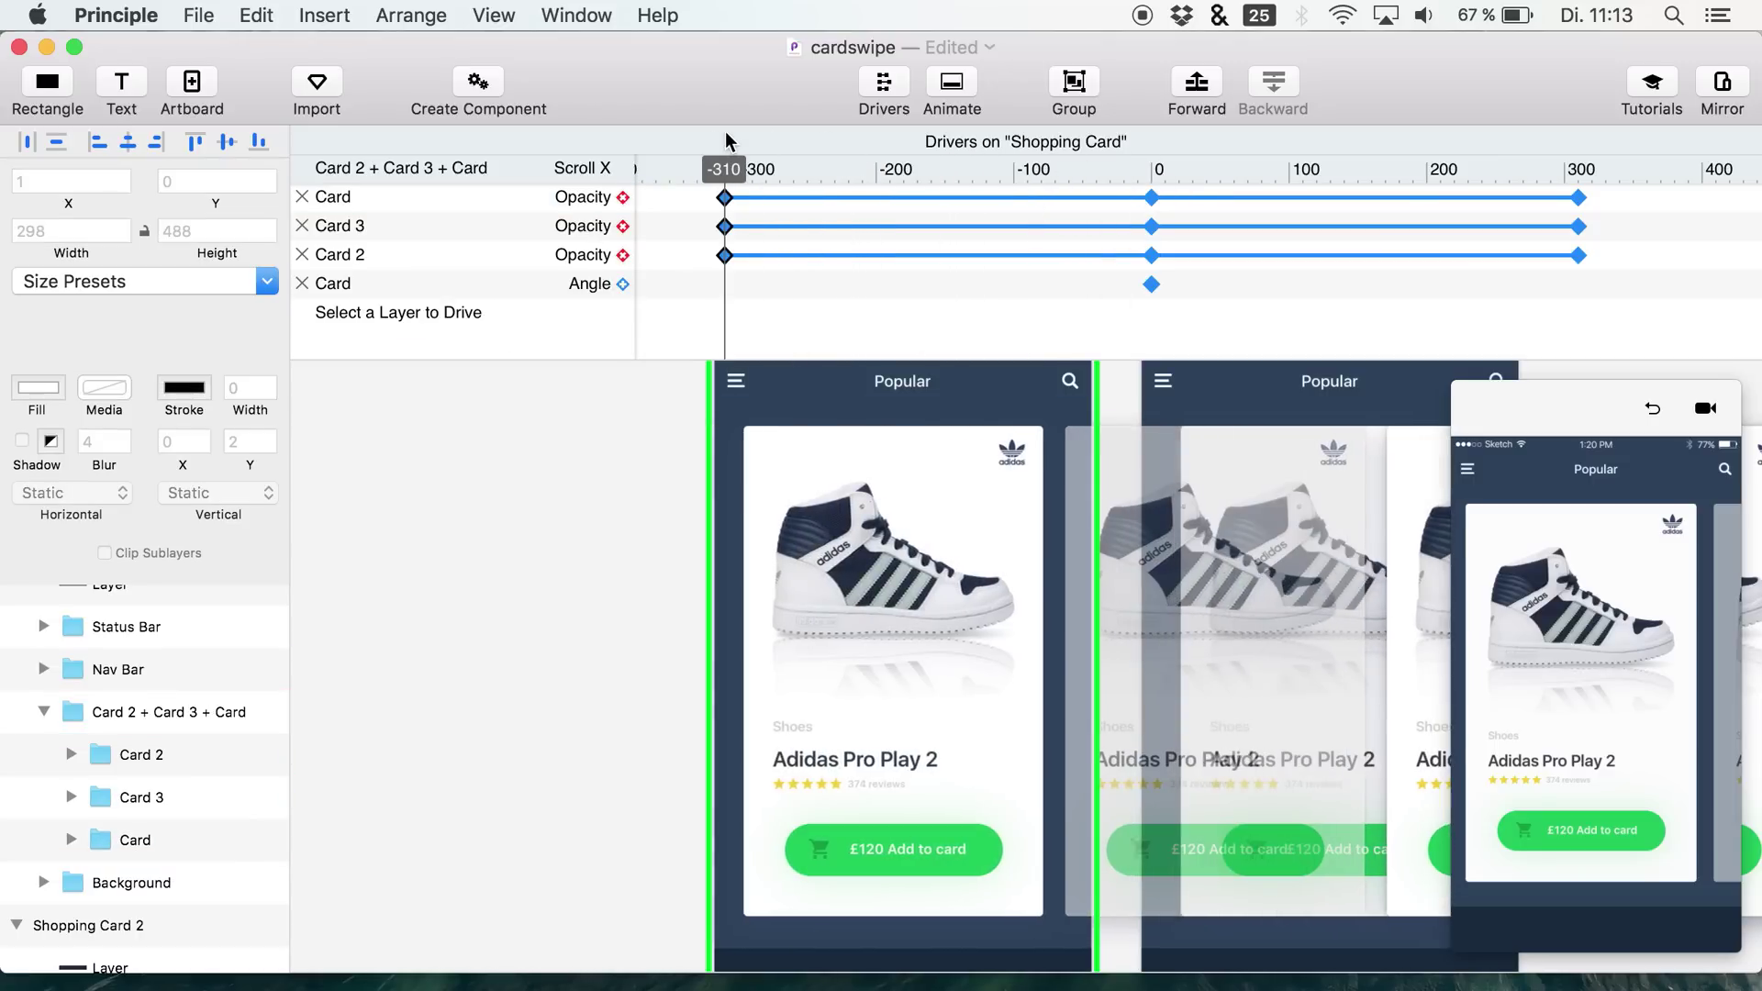
- Delete the Shopping Card 2 artboard
left_click(963, 500)
scroll(840, 464, "right", 5)
scroll(840, 463, "up", 3)
scroll(840, 460, "right", 2)
scroll(841, 460, "up", 2)
left_click(59, 925)
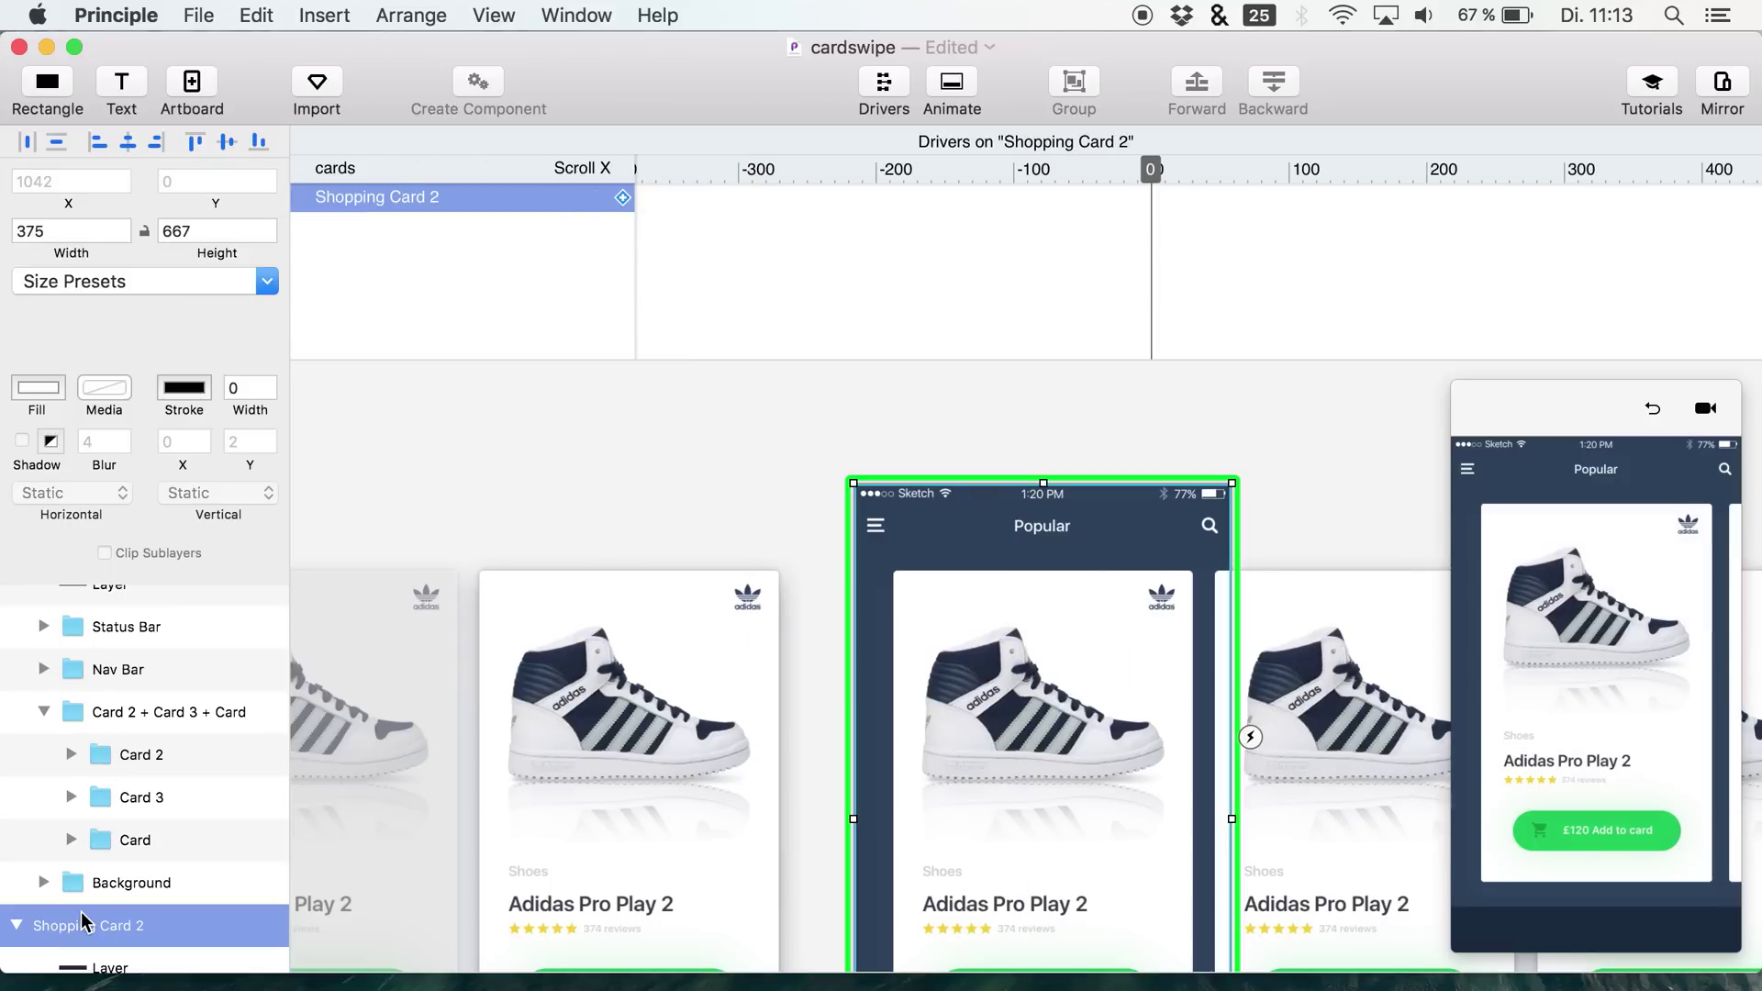
key("Delete")
- Set the Card layer's angle to 3° at scroll position -310, then restart the preview and swipe through the cards
scroll(789, 701, "left", 2)
scroll(789, 701, "left", 1)
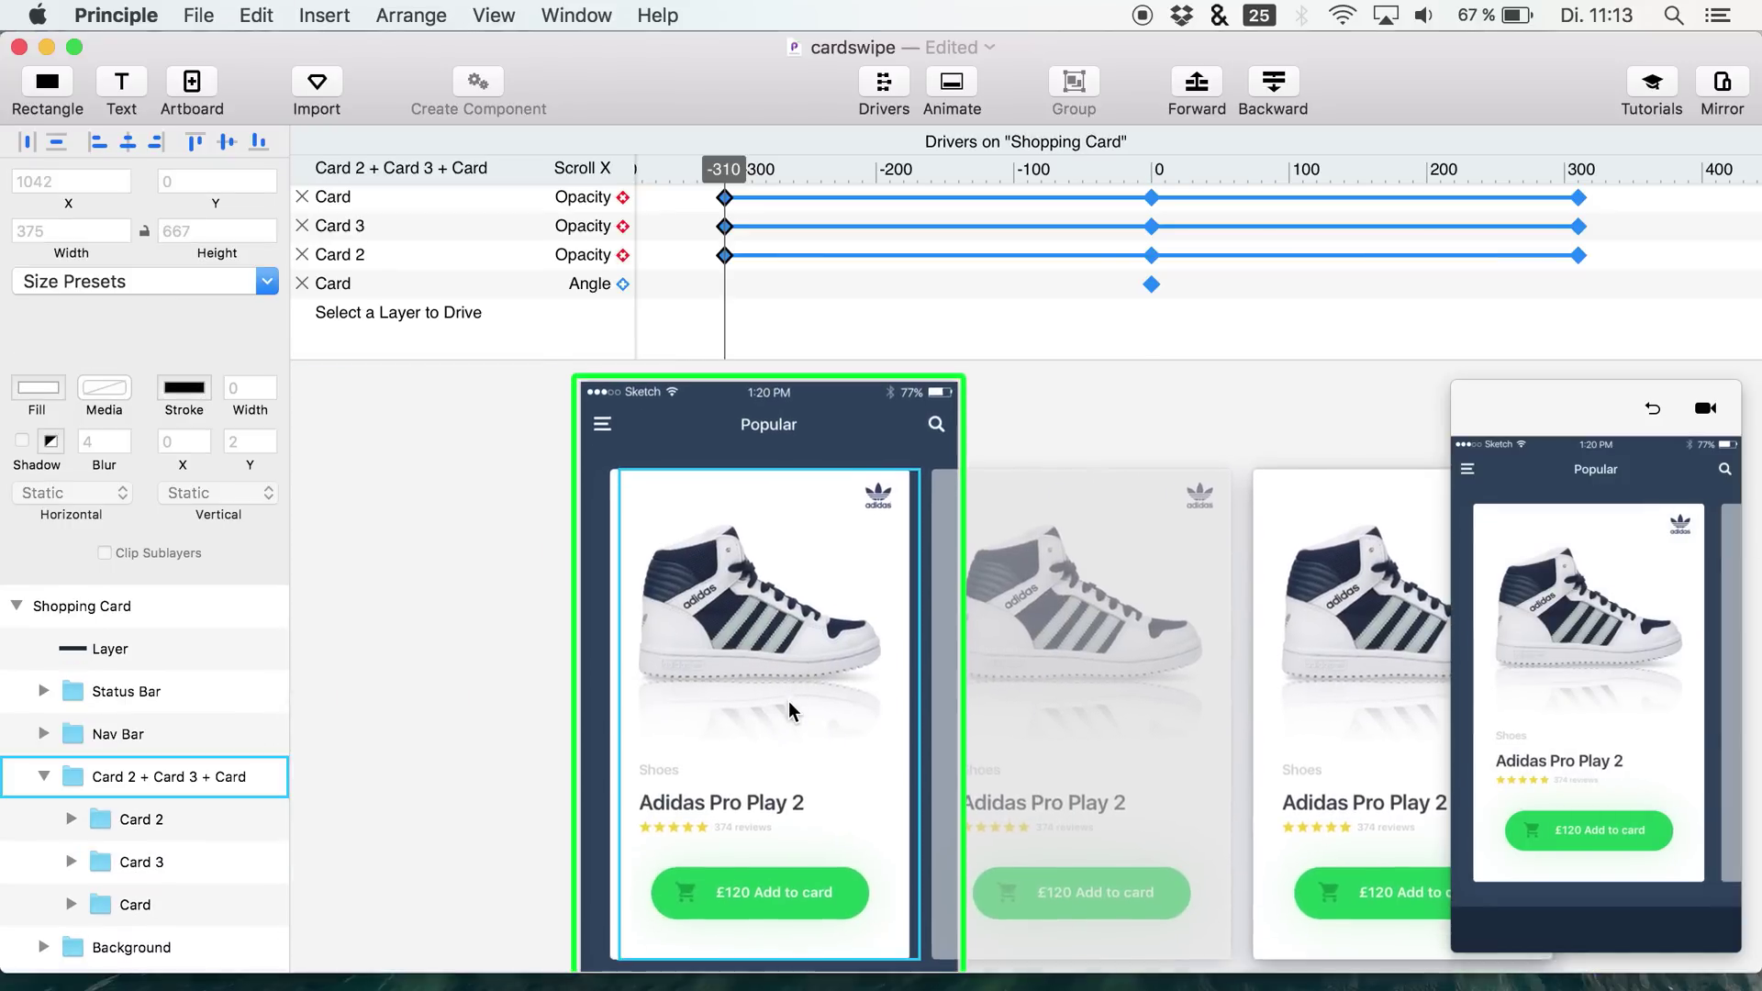
scroll(789, 701, "down", 3)
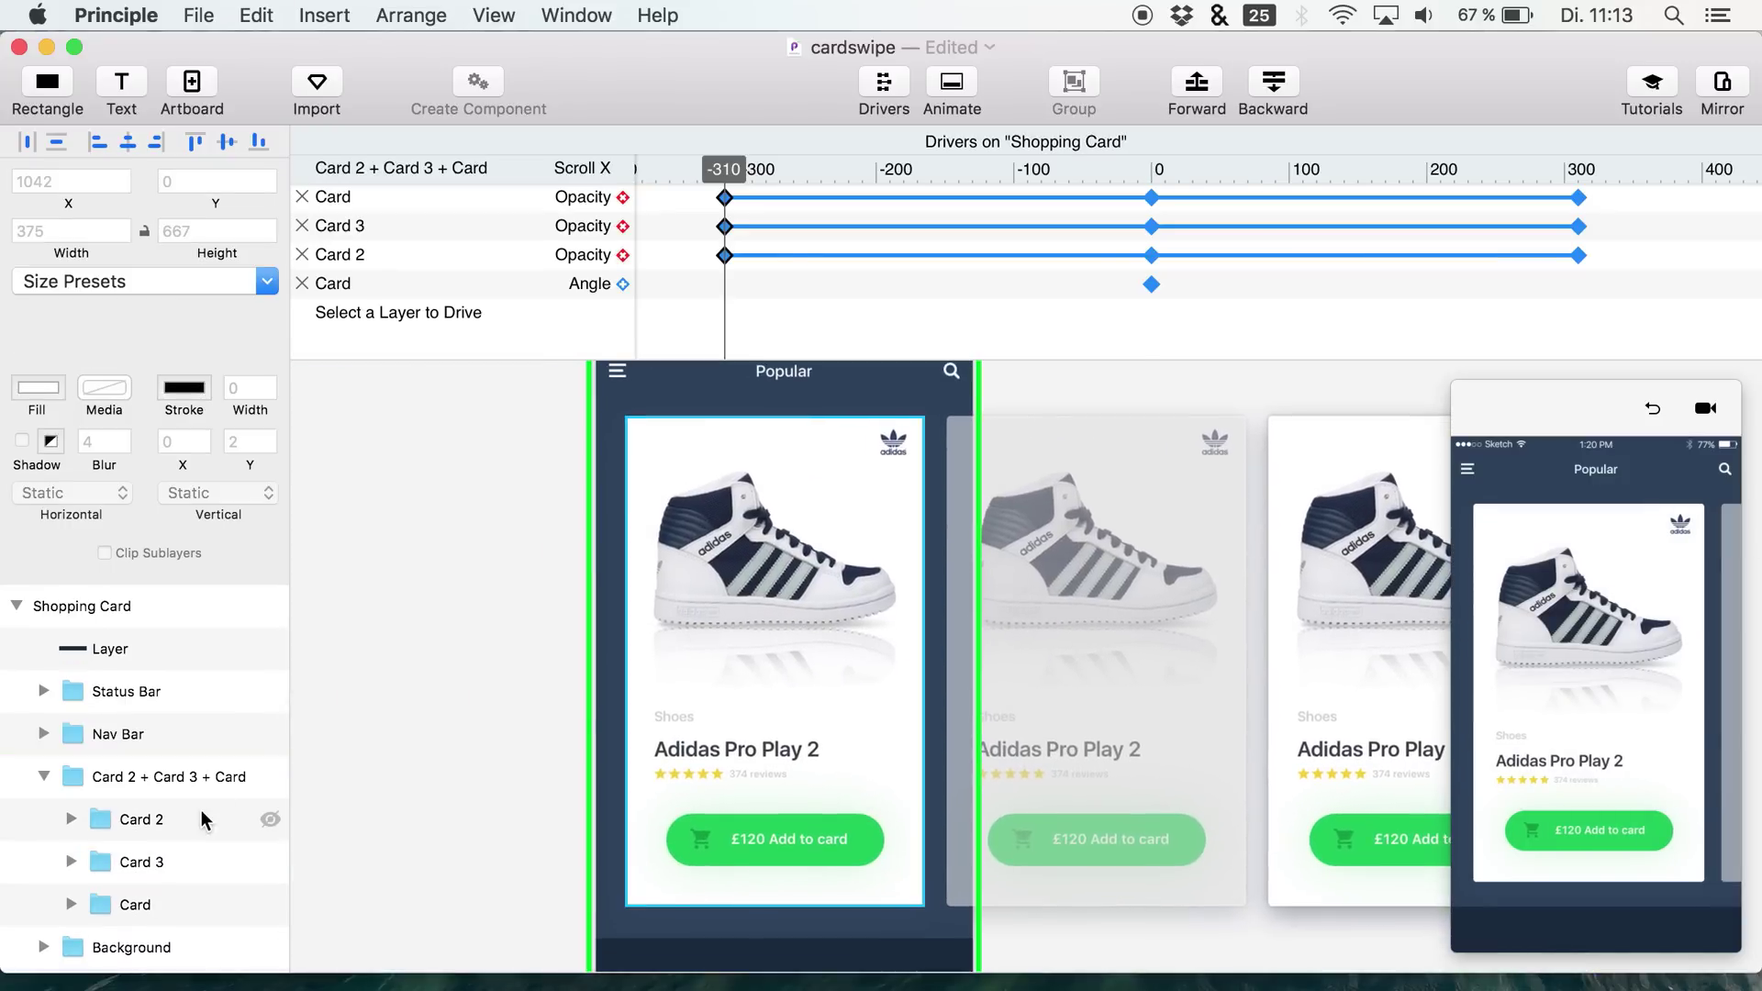
left_click(135, 906)
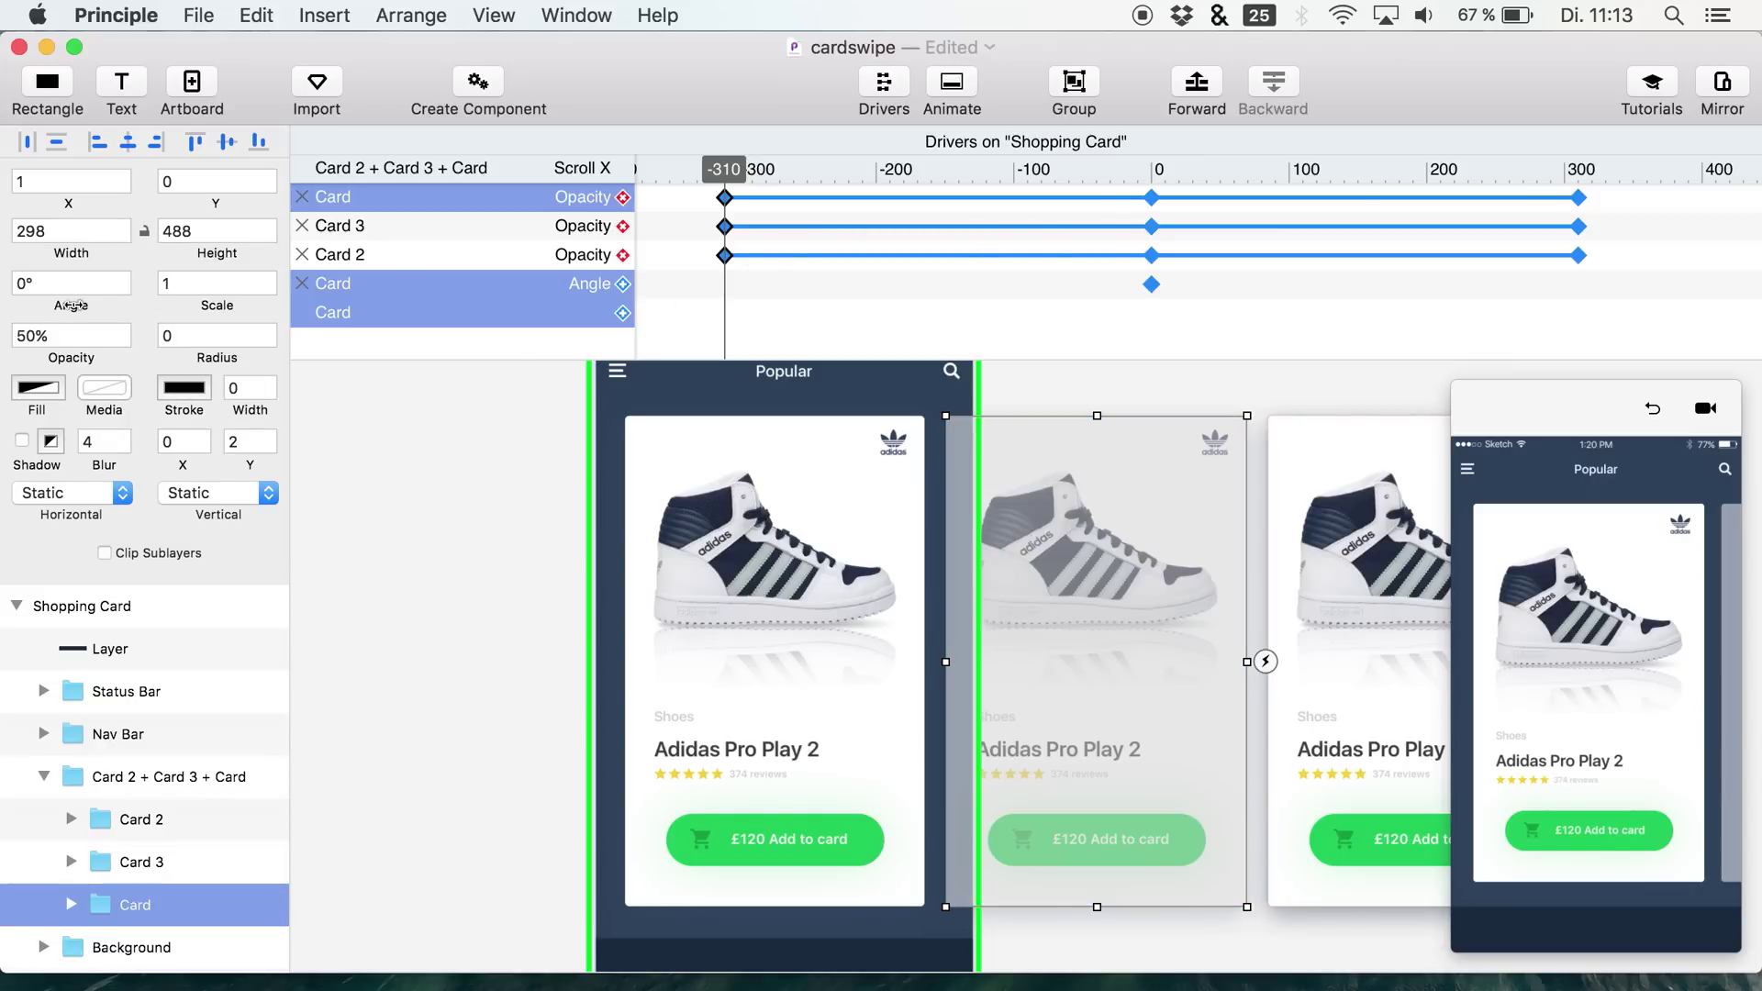
mouse_move(71, 305)
left_mouse_down()
mouse_move(95, 301)
mouse_move(78, 304)
left_mouse_up()
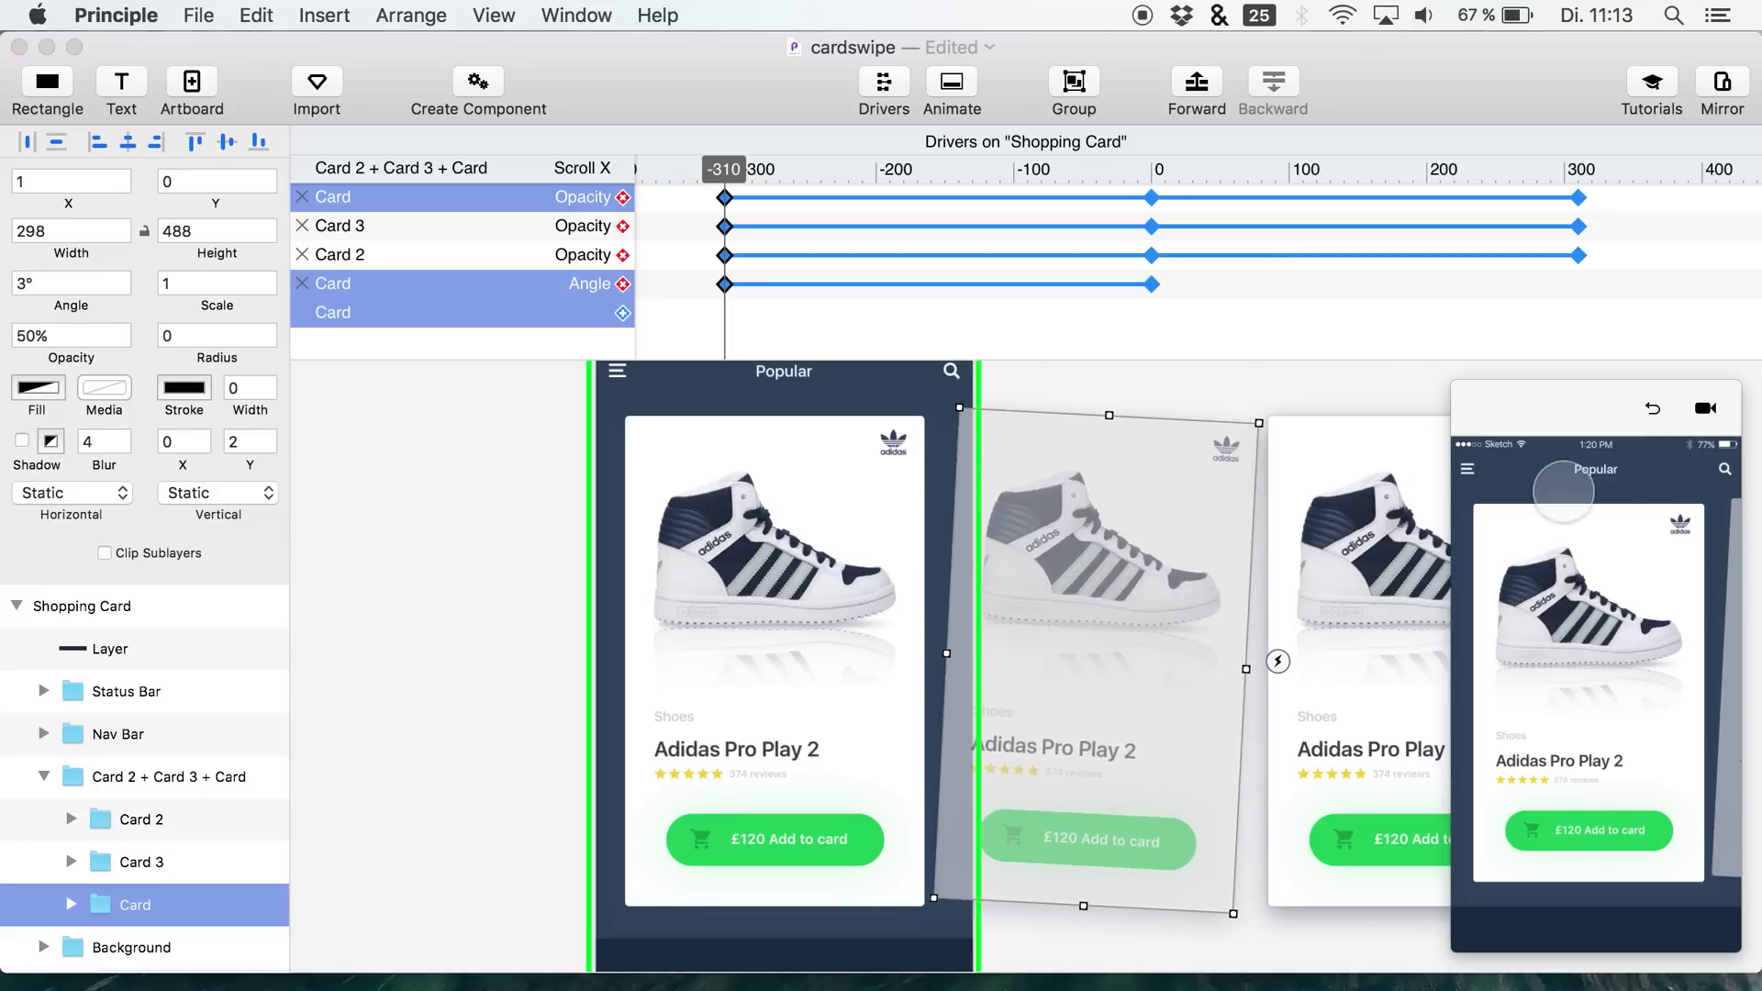
left_click(1658, 418)
left_click_drag(1541, 690, 1528, 592)
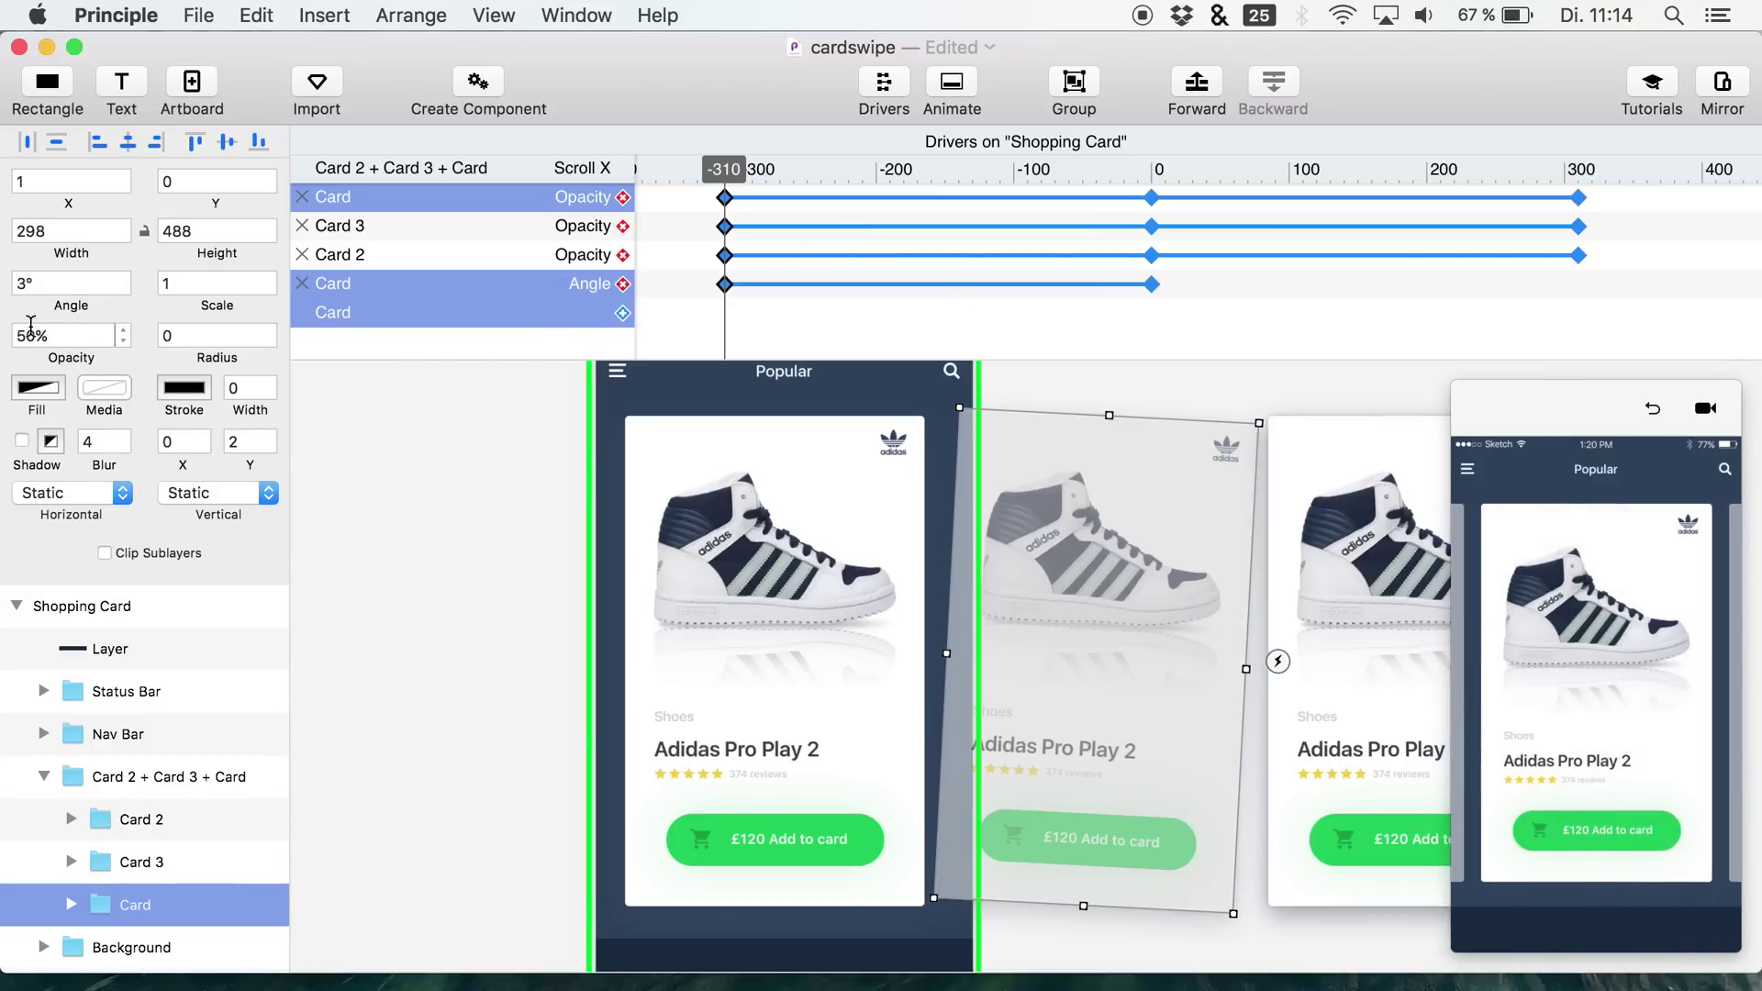
- Set the Card layer's angle to 180° at scroll position -310 and swipe the restarted preview to check the rotation
left_click_drag(59, 306, 304, 296)
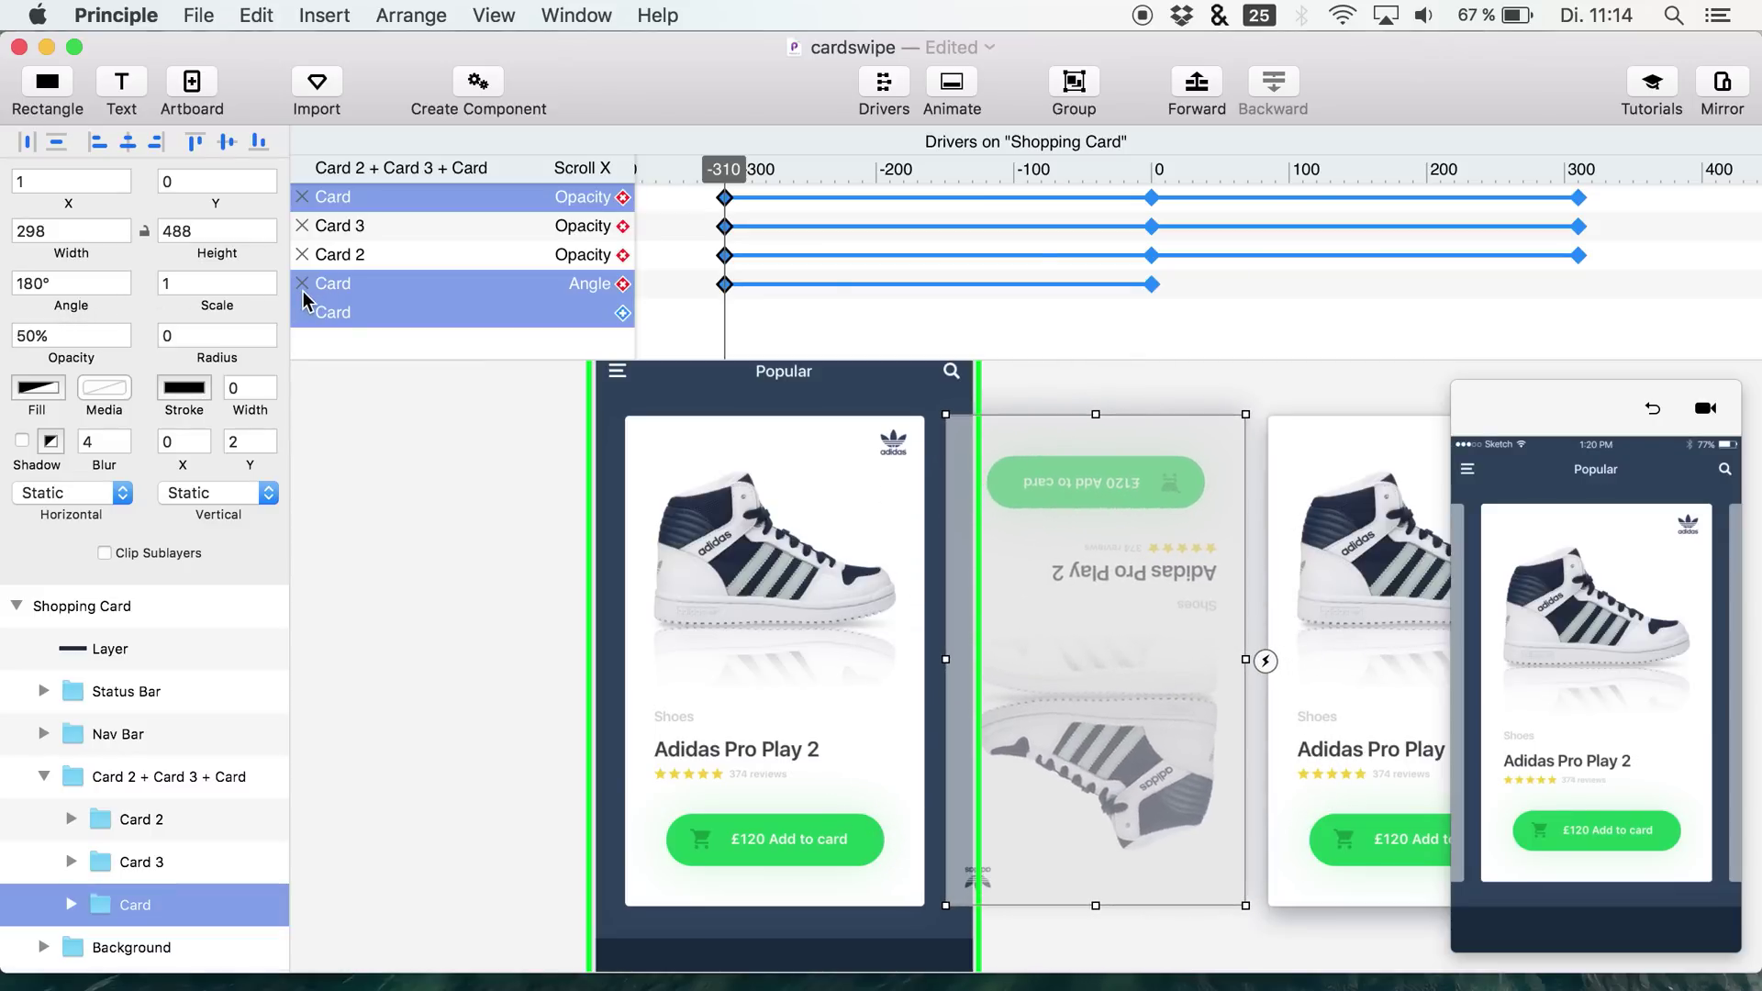
left_click(1652, 409)
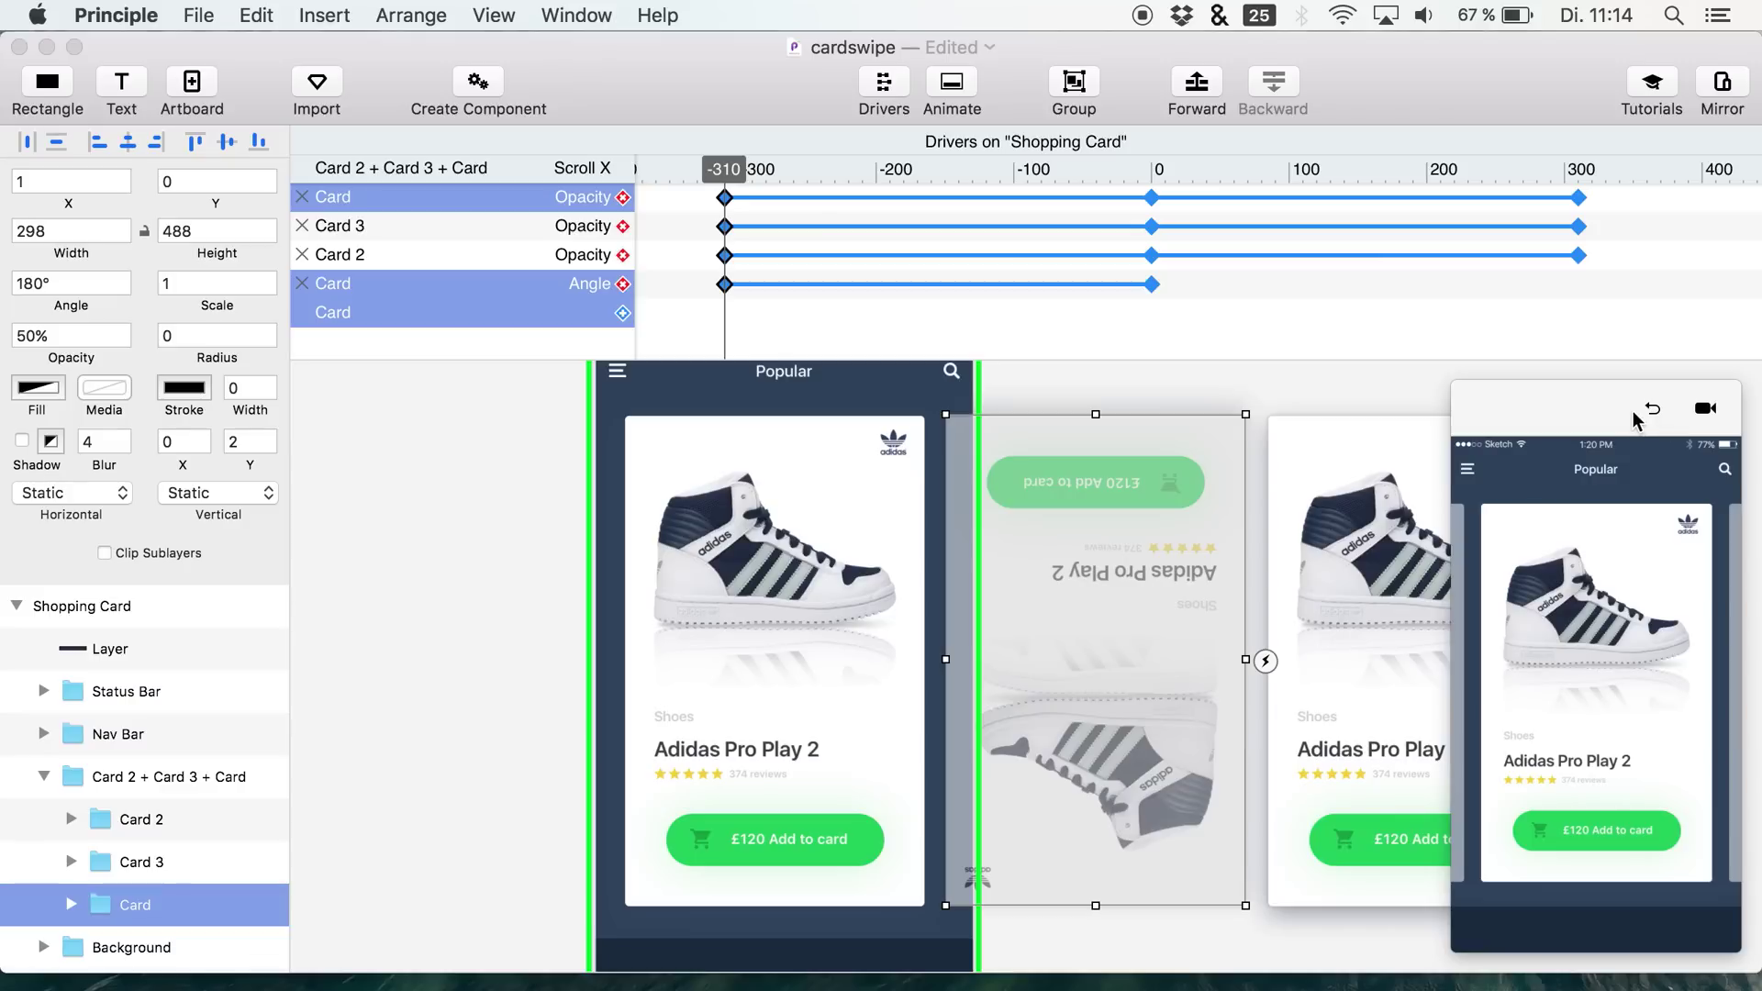
left_click_drag(1590, 614, 1616, 700)
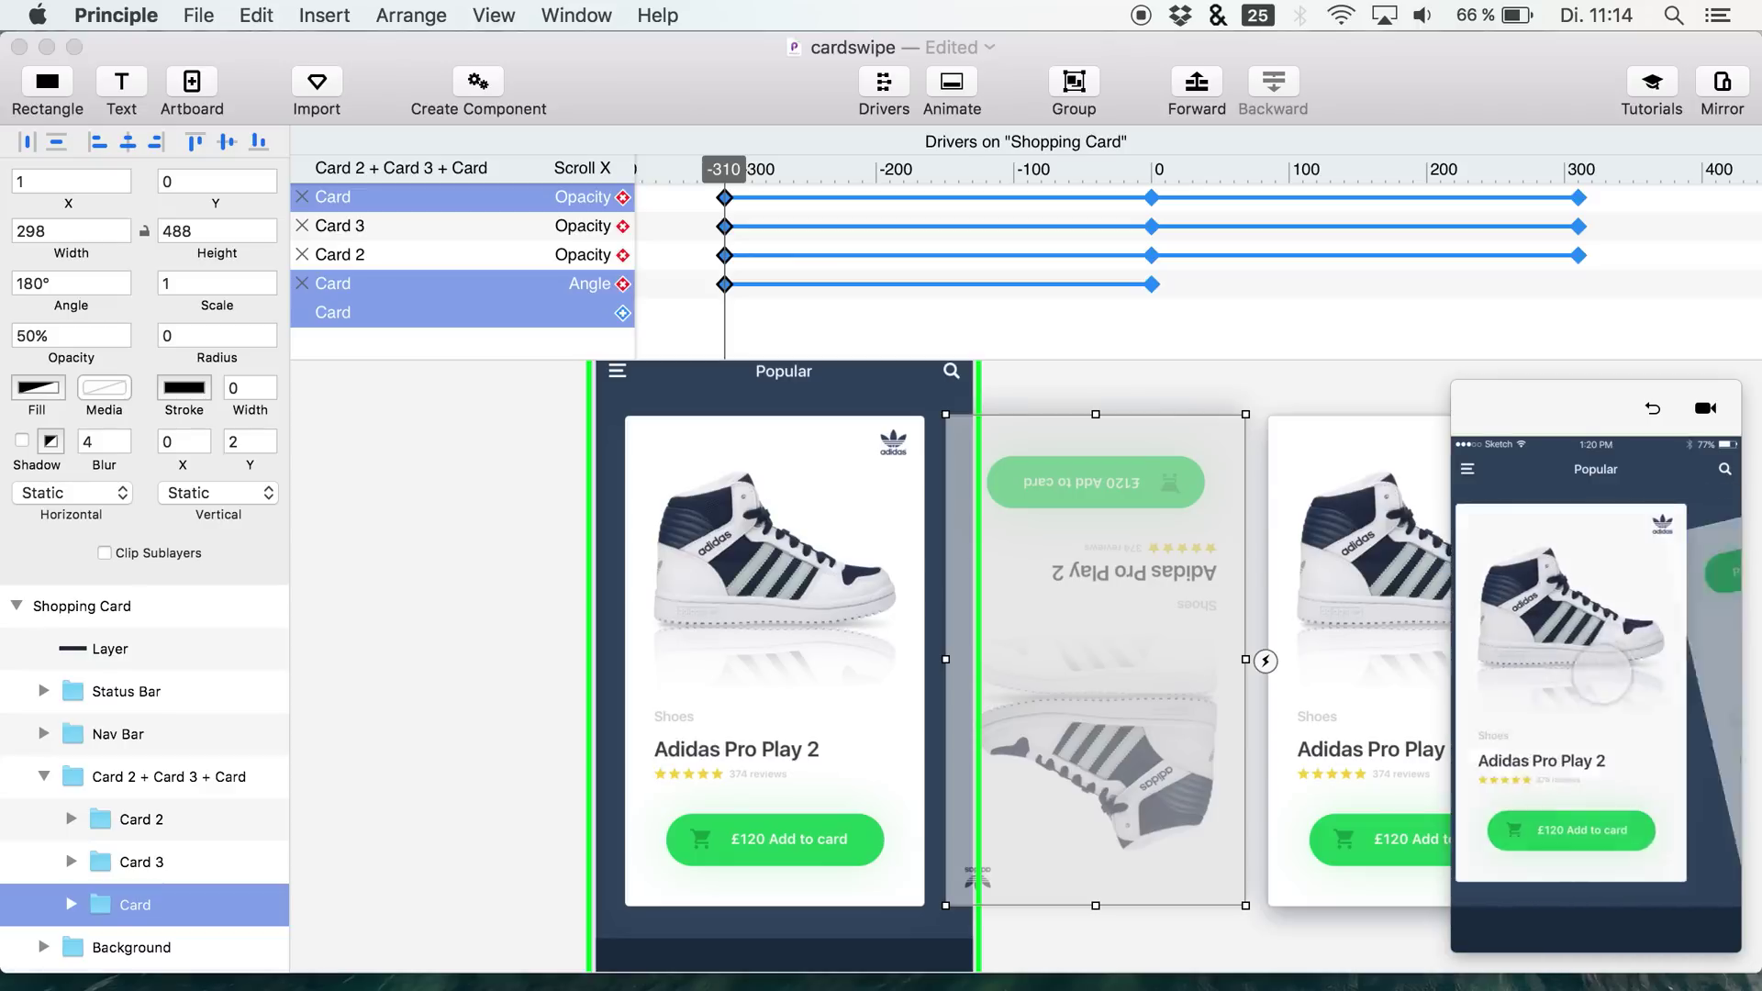
left_click(1213, 682)
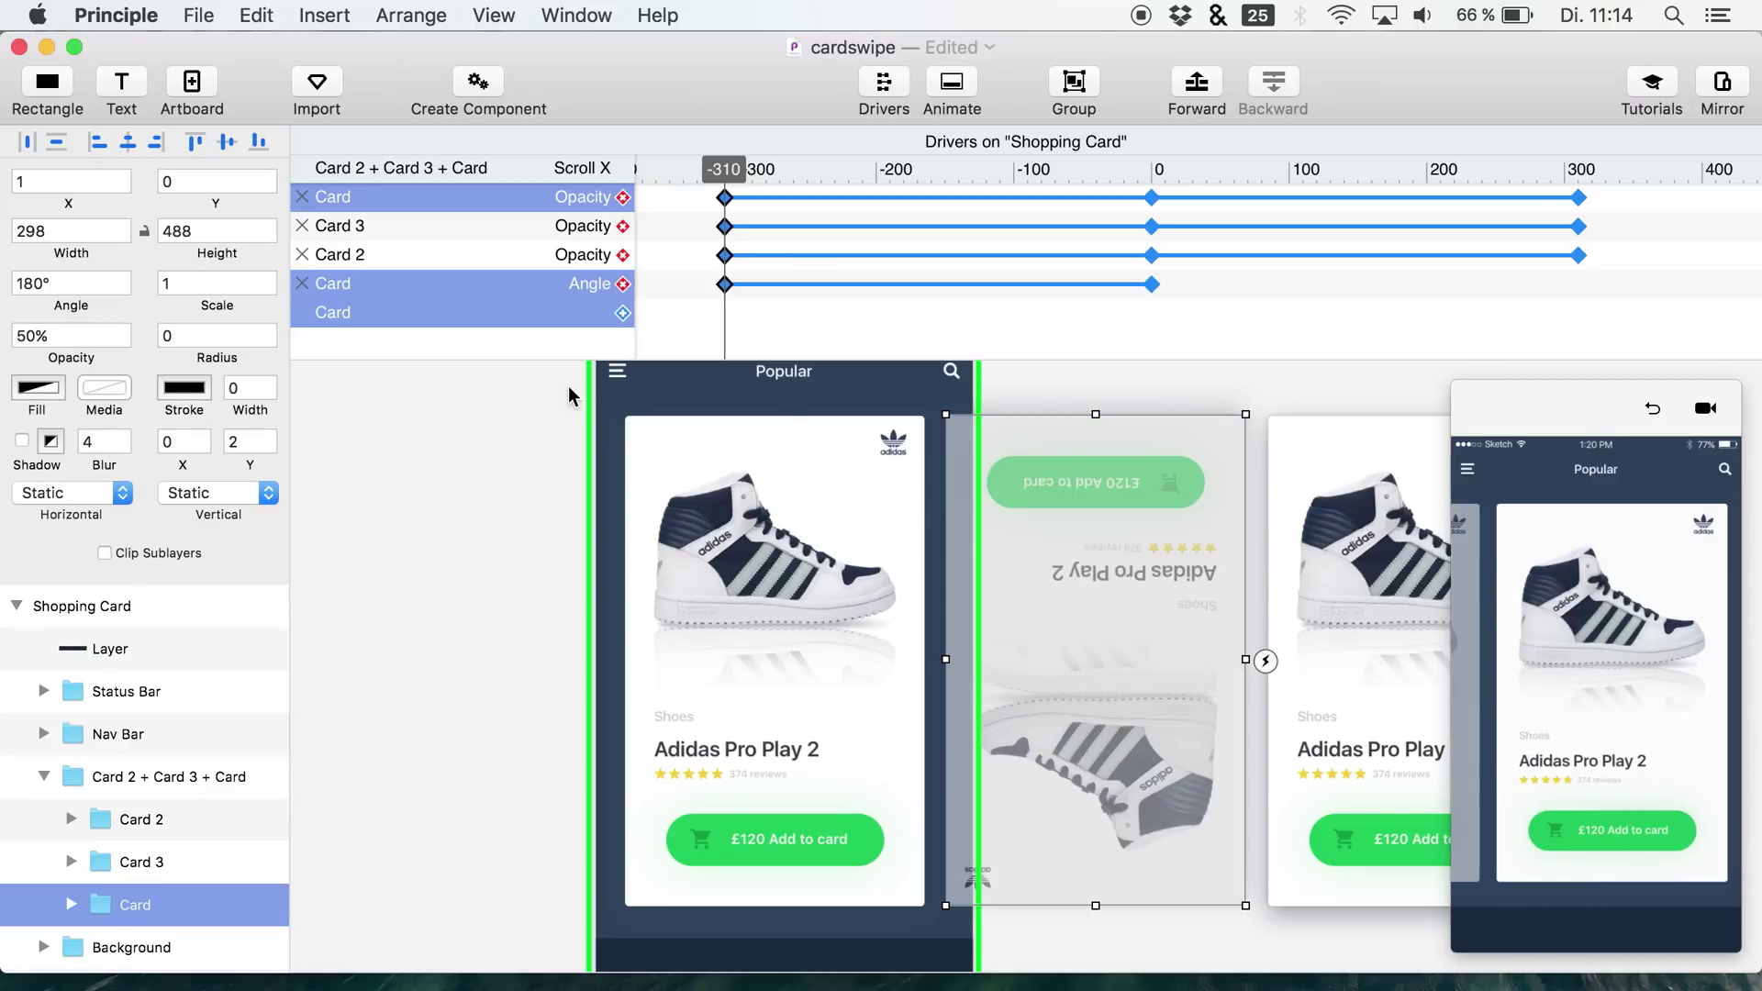
- Examine which other properties of the Card layer can be driven, and swipe the cards in the preview again
left_click(622, 313)
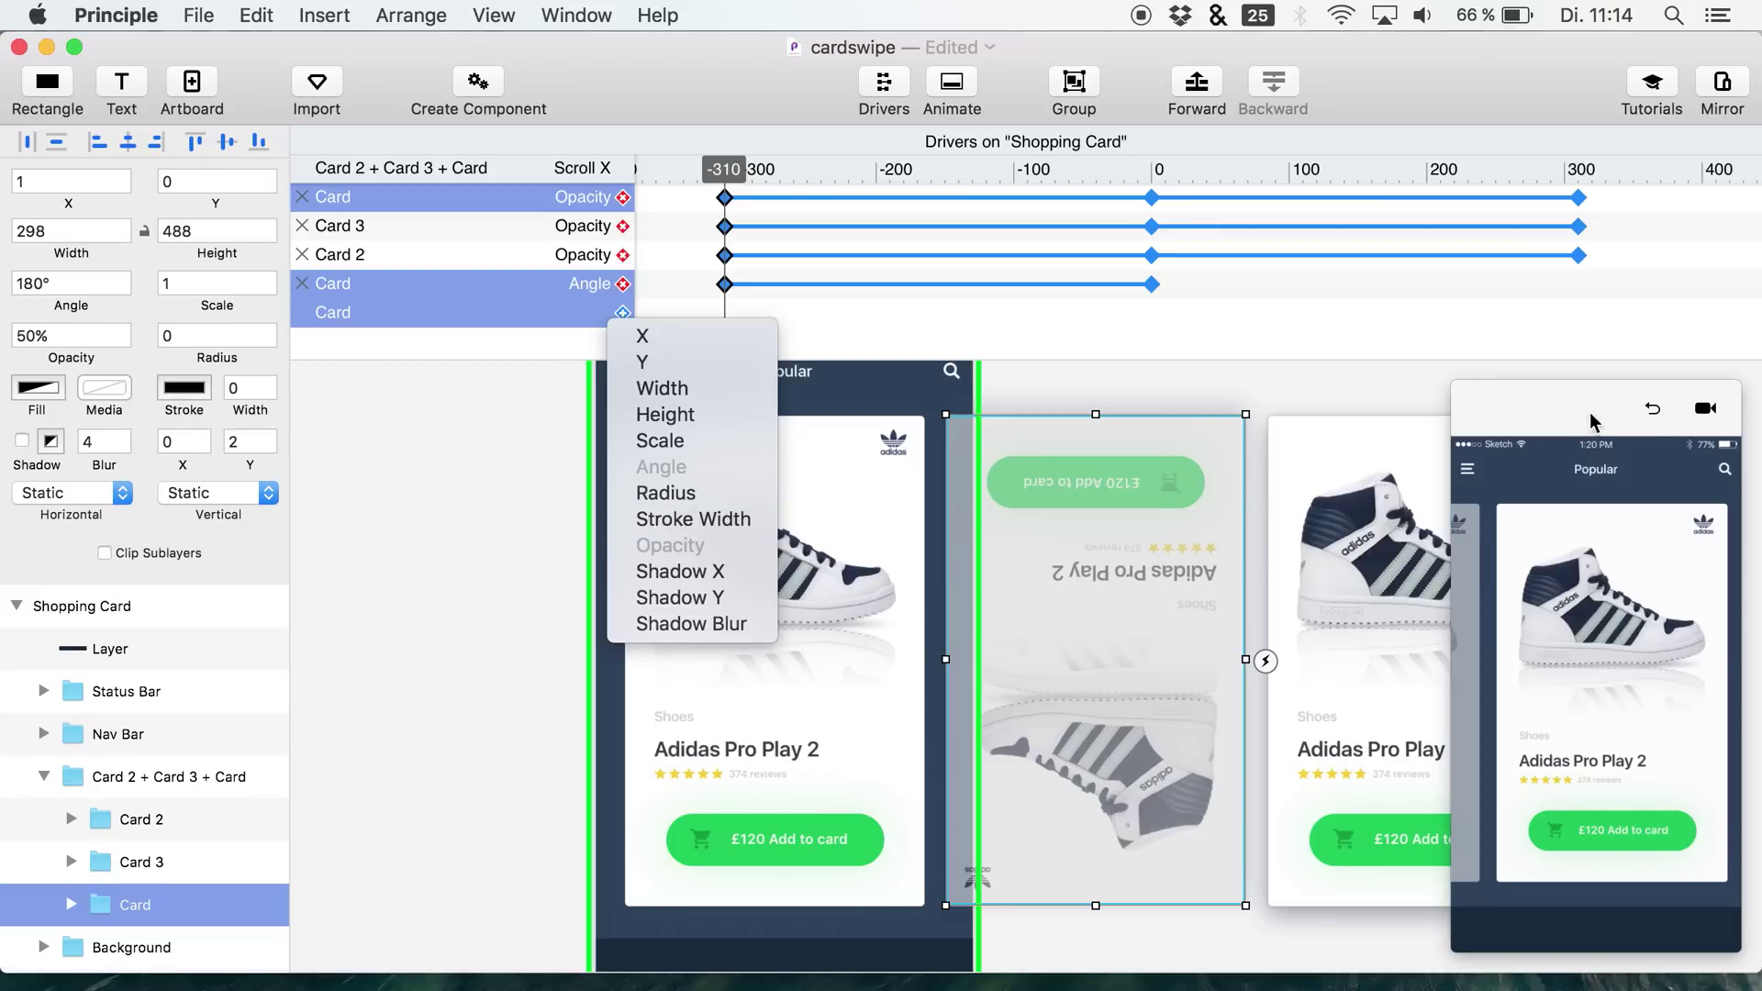
left_click(1607, 593)
left_click_drag(1610, 597, 1657, 646)
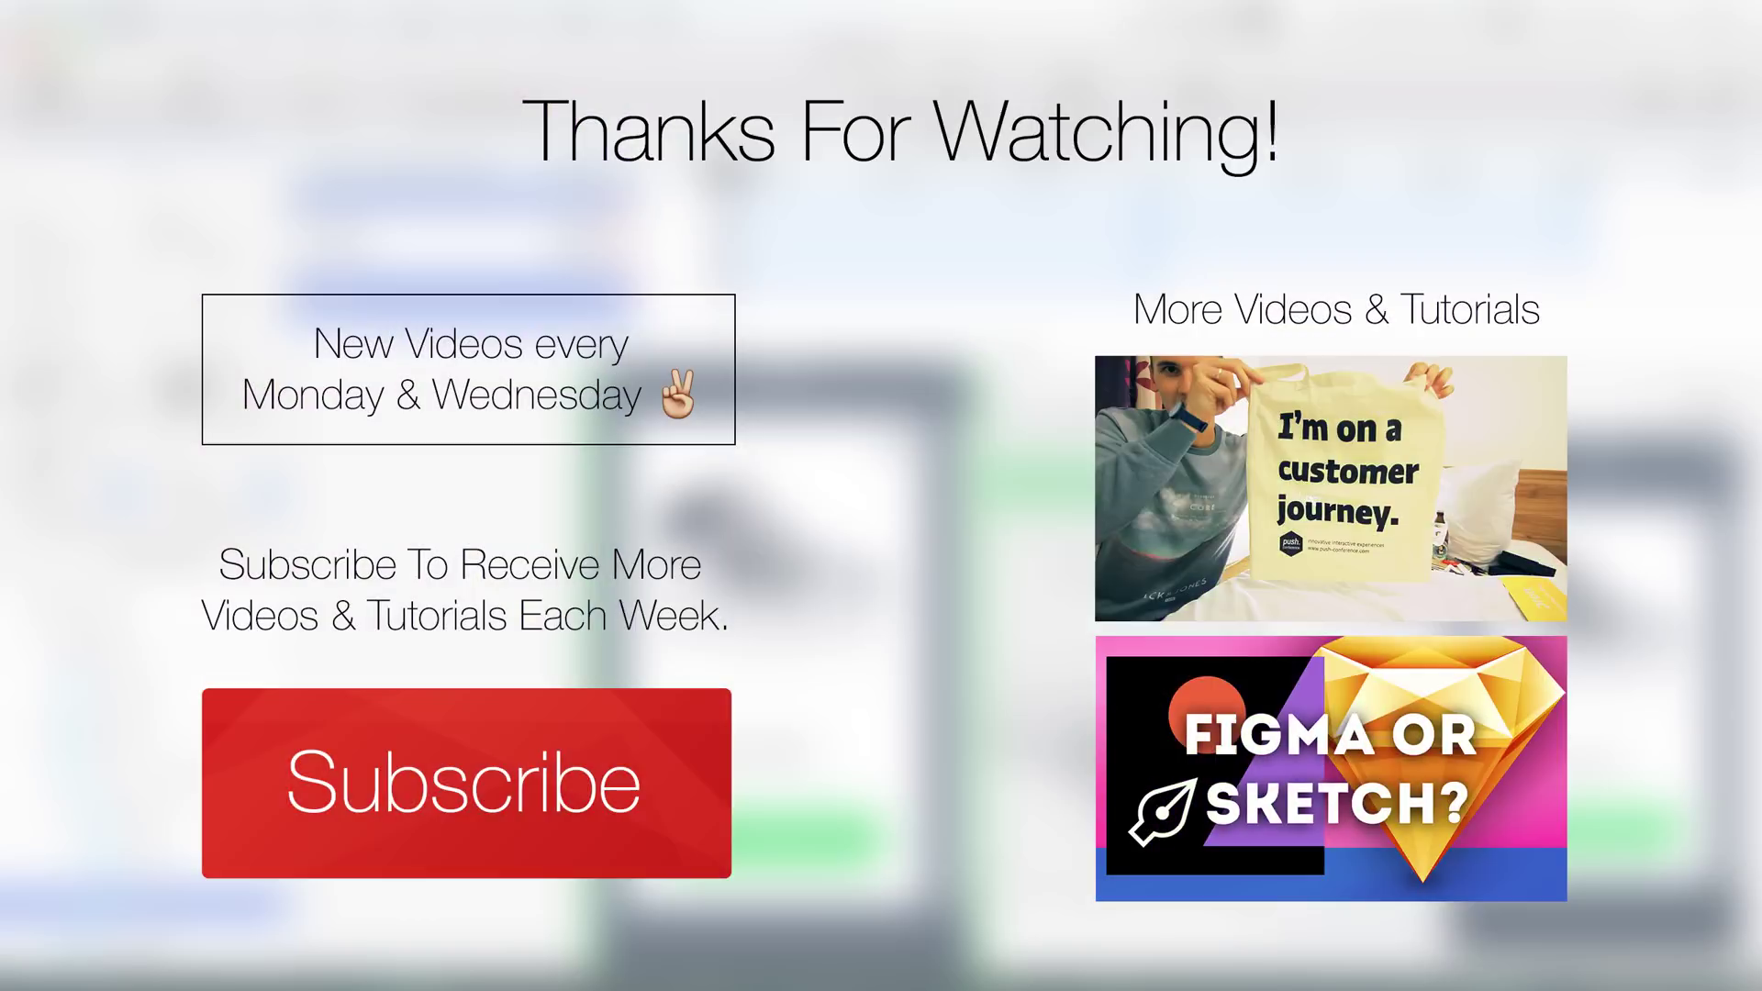